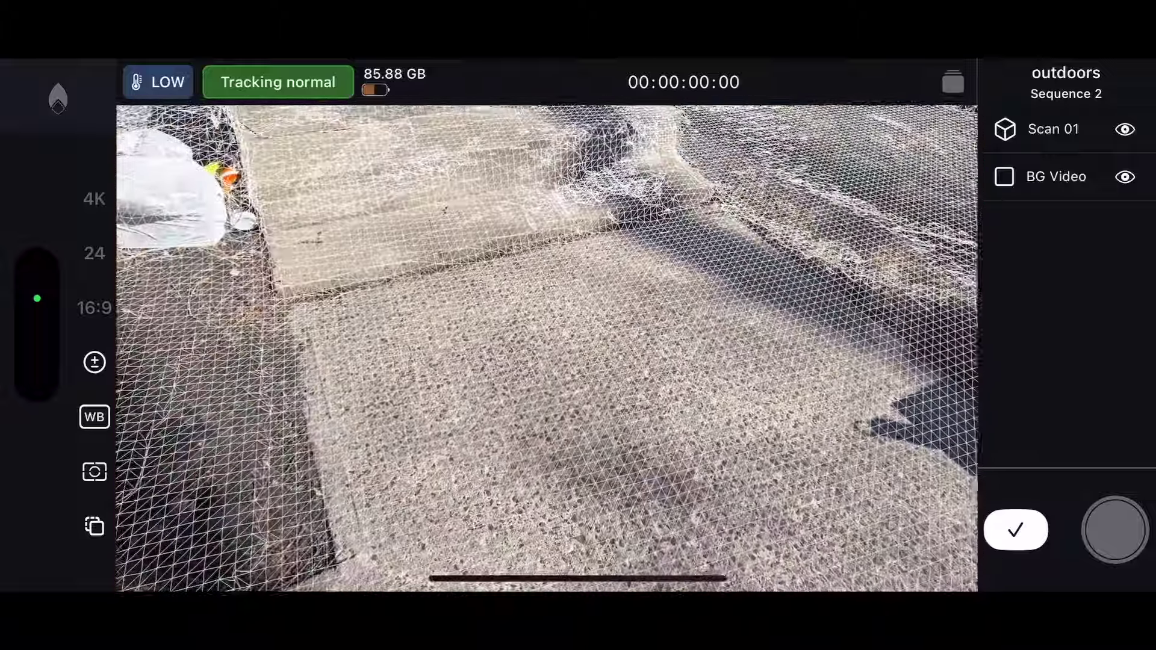
Step: Finish the surface scan of the yard and record a tracked video shot about 10 seconds long
{"action": "left_click", "coordinate": [1016, 530]}
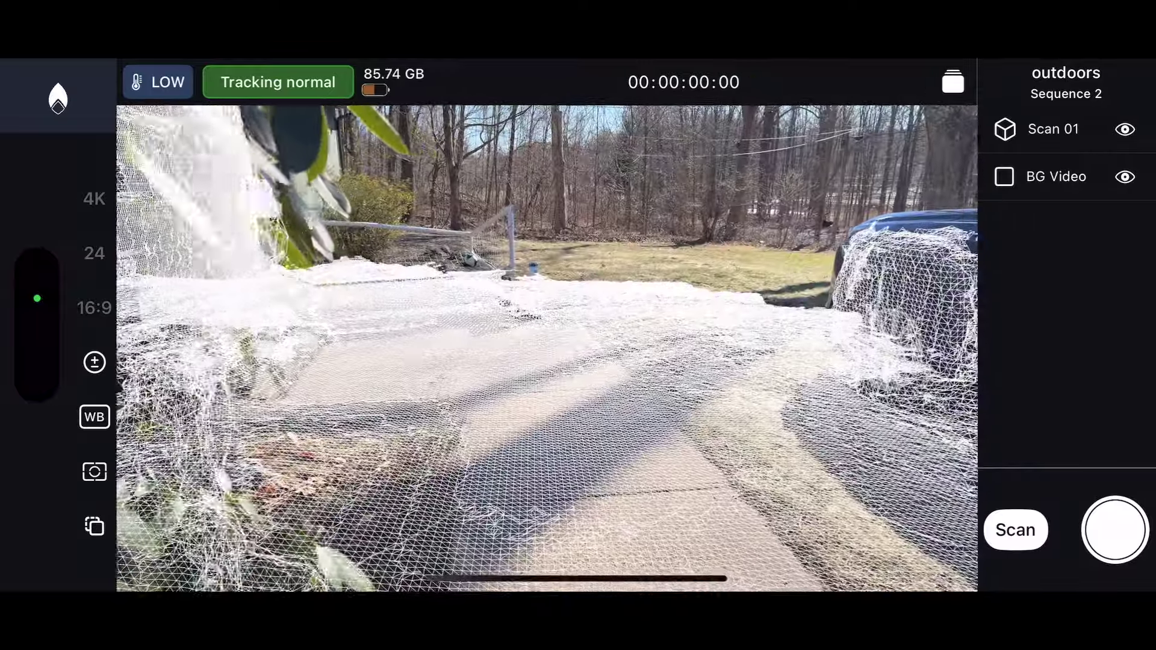
{"action": "left_click", "coordinate": [1115, 530]}
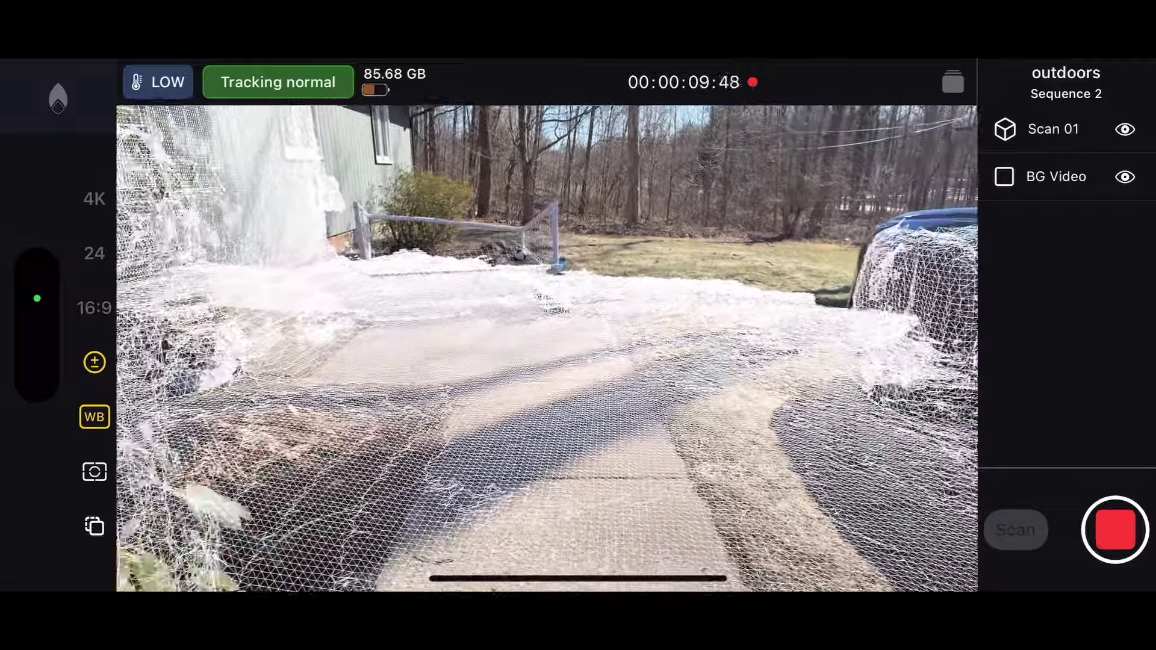
{"action": "left_click", "coordinate": [1115, 530]}
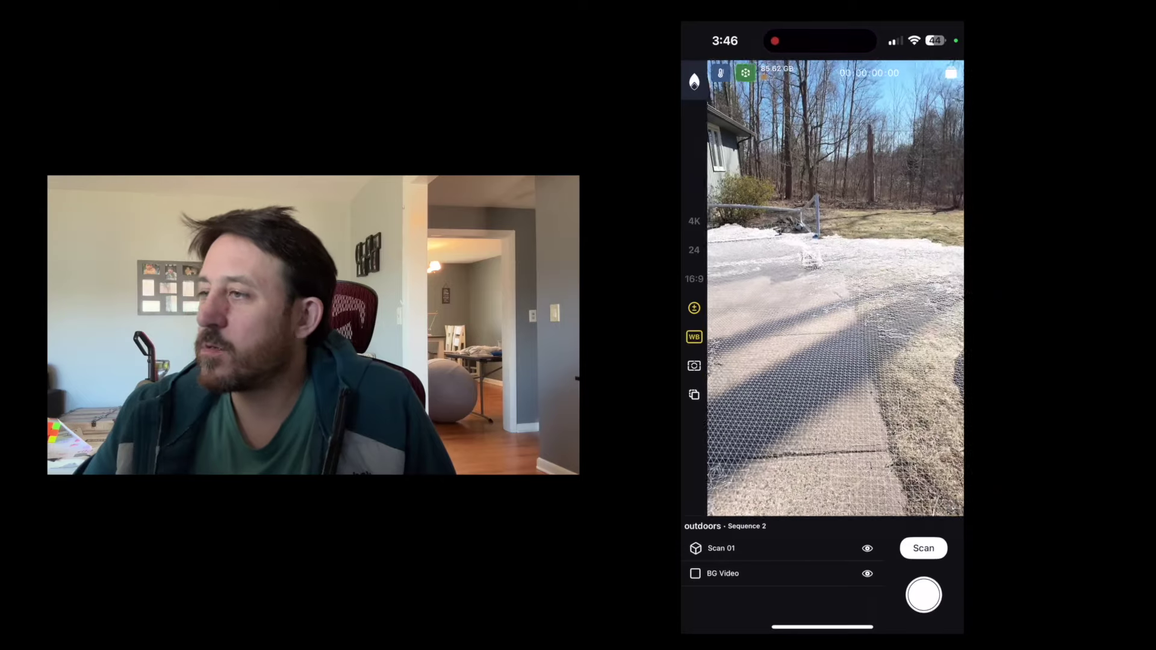
Step: Export the newest outdoors Sequence 2 shot with the selected video, camera, geometry and Blender/AE options to a folder named New
{"action": "left_click", "coordinate": [57, 98]}
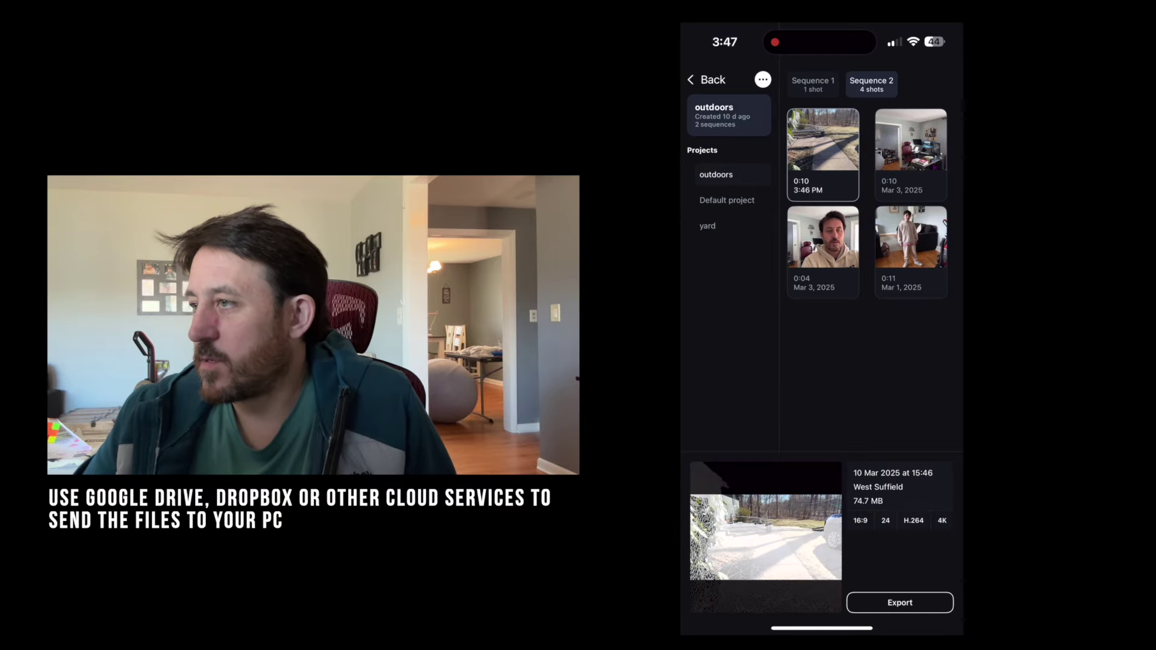
{"action": "left_click", "coordinate": [900, 602]}
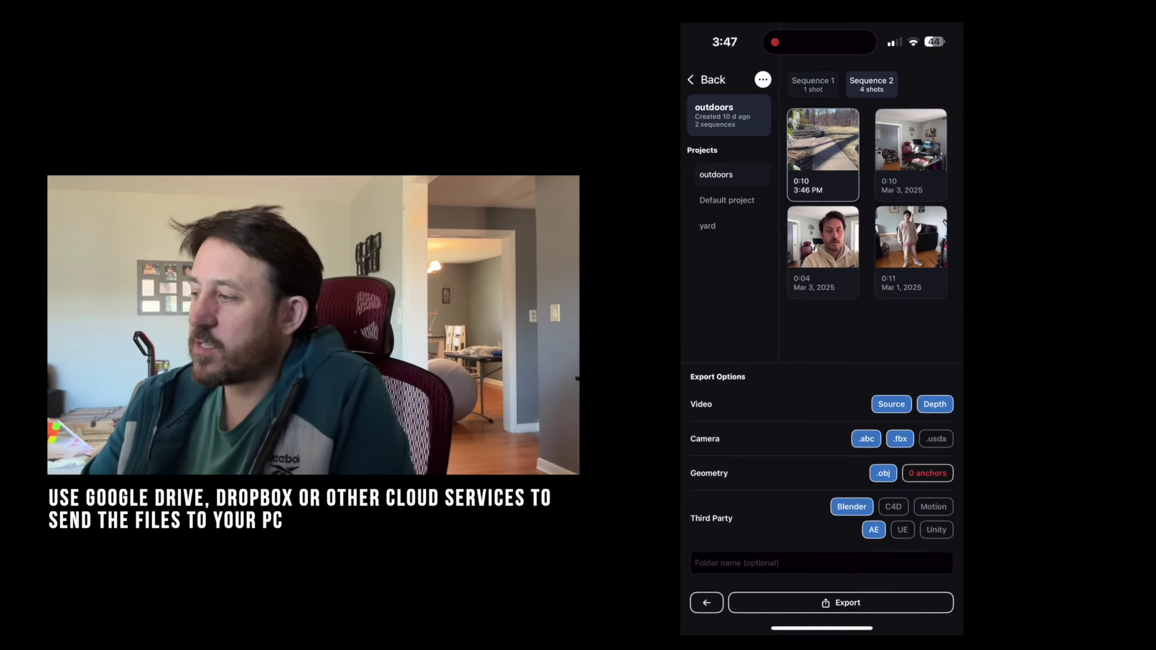
{"action": "left_click", "coordinate": [821, 563]}
{"action": "type", "text": "New"}
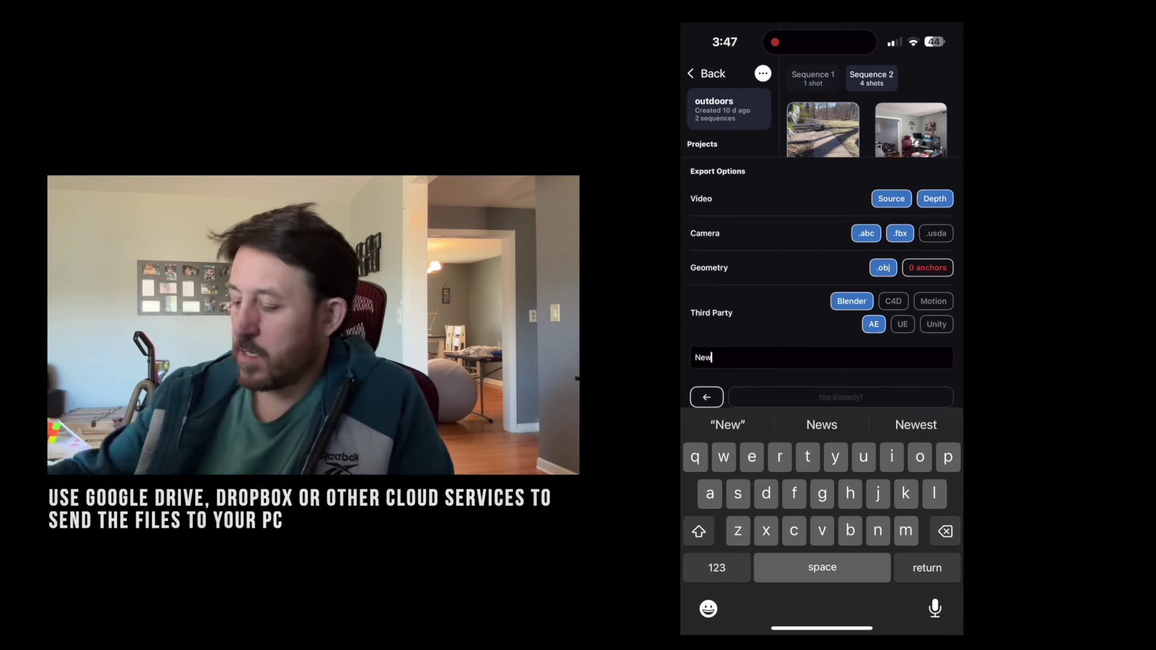
{"action": "left_click", "coordinate": [841, 397]}
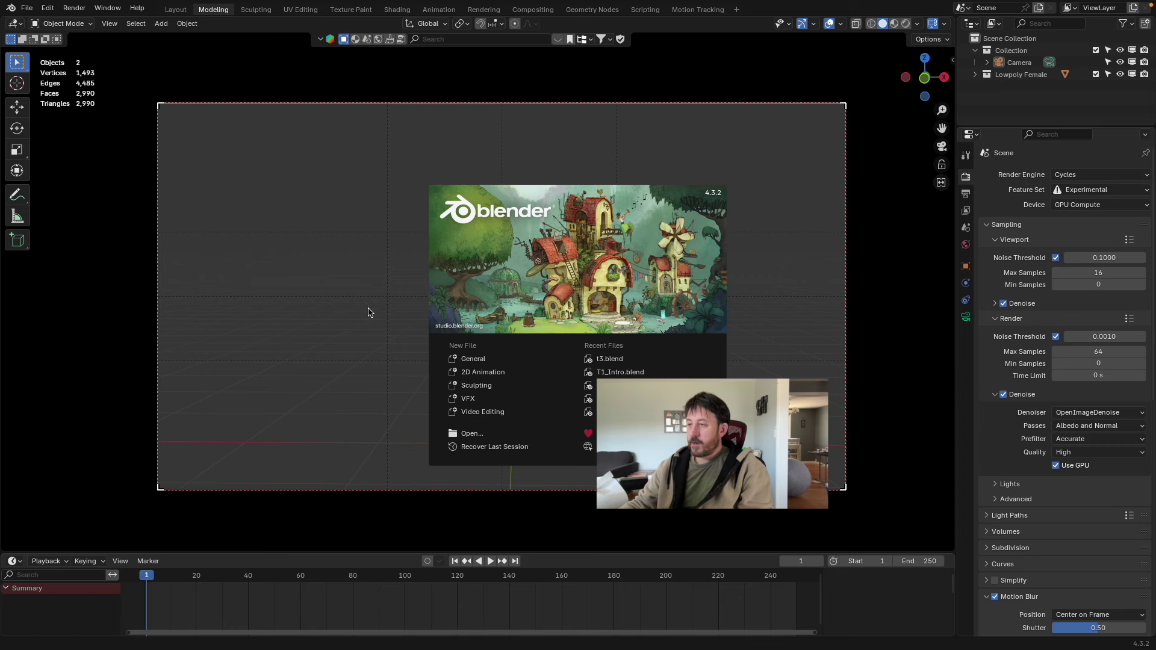
Step: Switch to Blender and examine the Add-ons and Get Extensions preferences, including the install-from-disk option, leaving nothing selected in the scene
{"action": "left_click", "coordinate": [537, 335]}
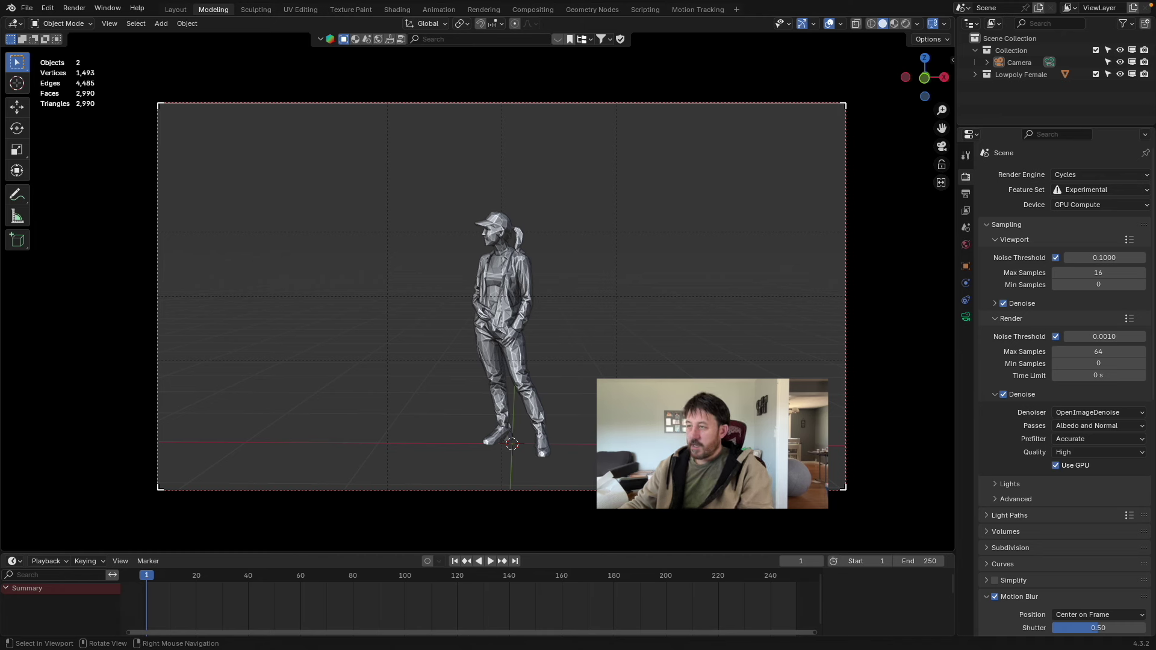
{"action": "left_click", "coordinate": [509, 278]}
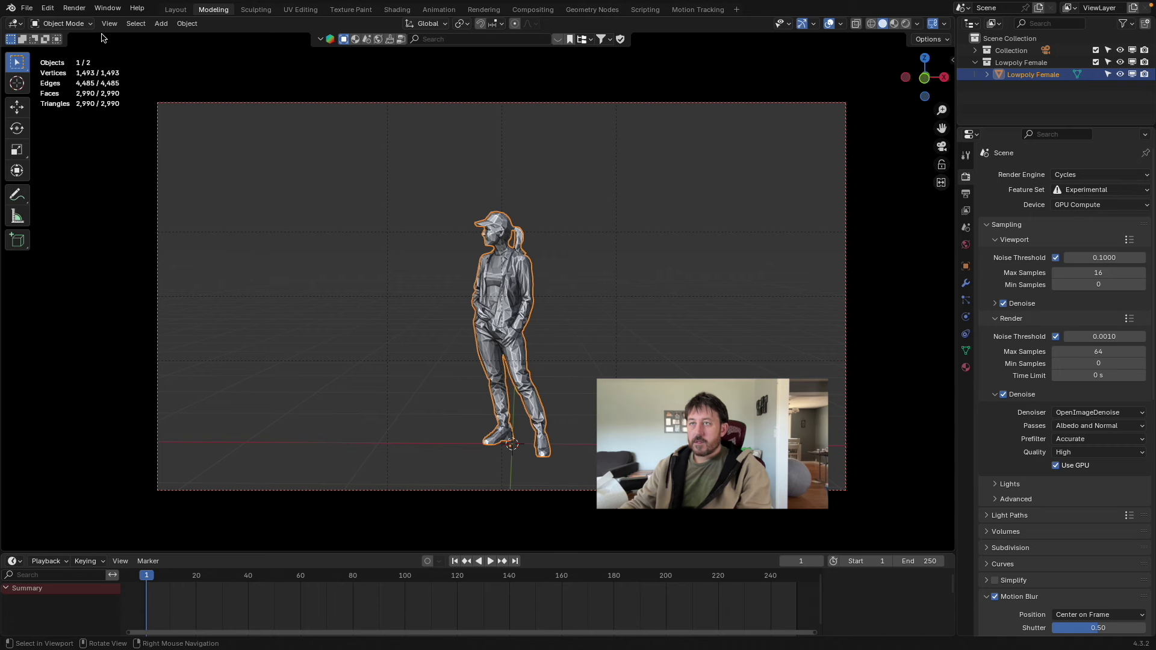
{"action": "left_click", "coordinate": [47, 9]}
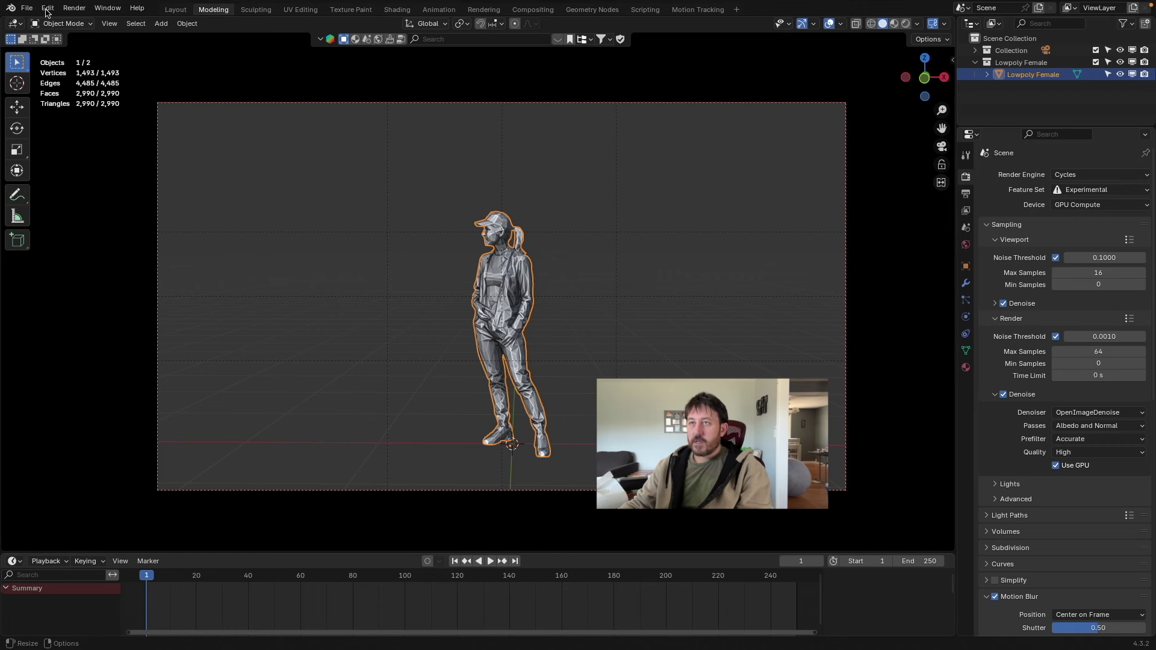
{"action": "left_click", "coordinate": [46, 10]}
{"action": "left_click", "coordinate": [95, 203]}
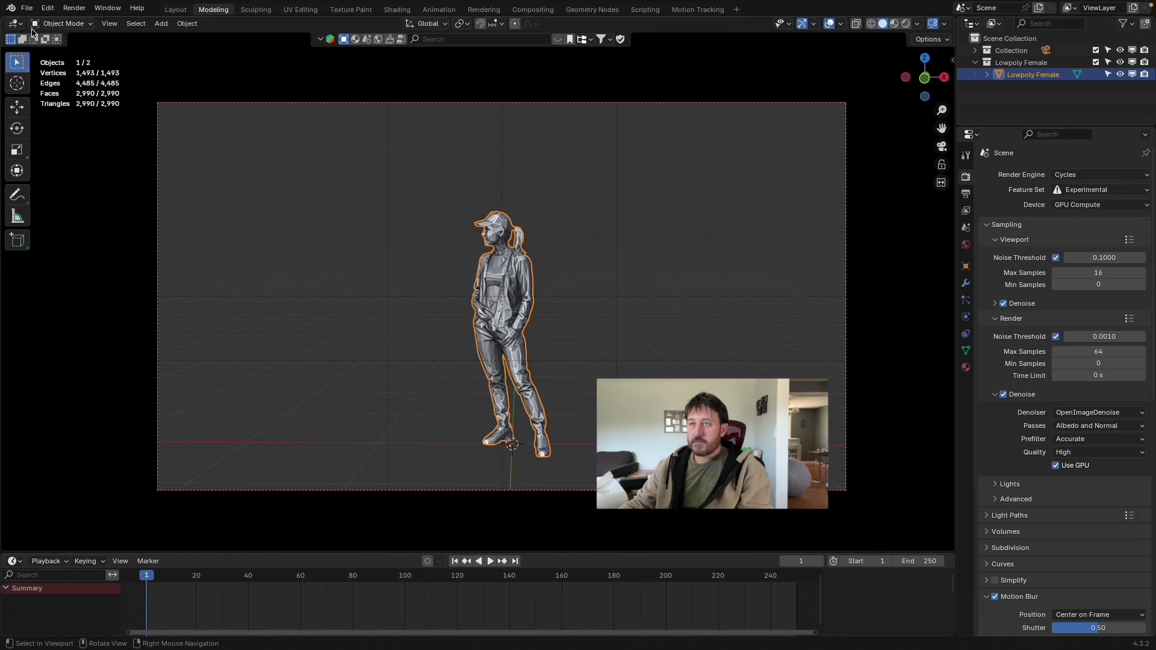
{"action": "left_click", "coordinate": [47, 9]}
{"action": "left_click", "coordinate": [73, 162]}
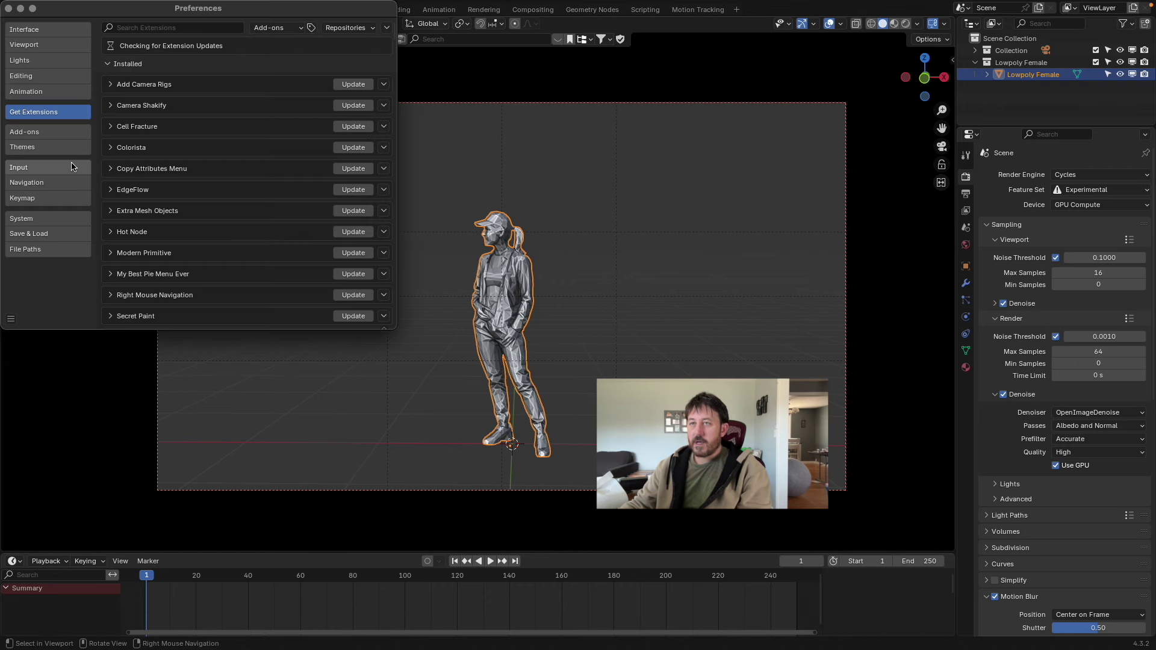
{"action": "left_click", "coordinate": [33, 134]}
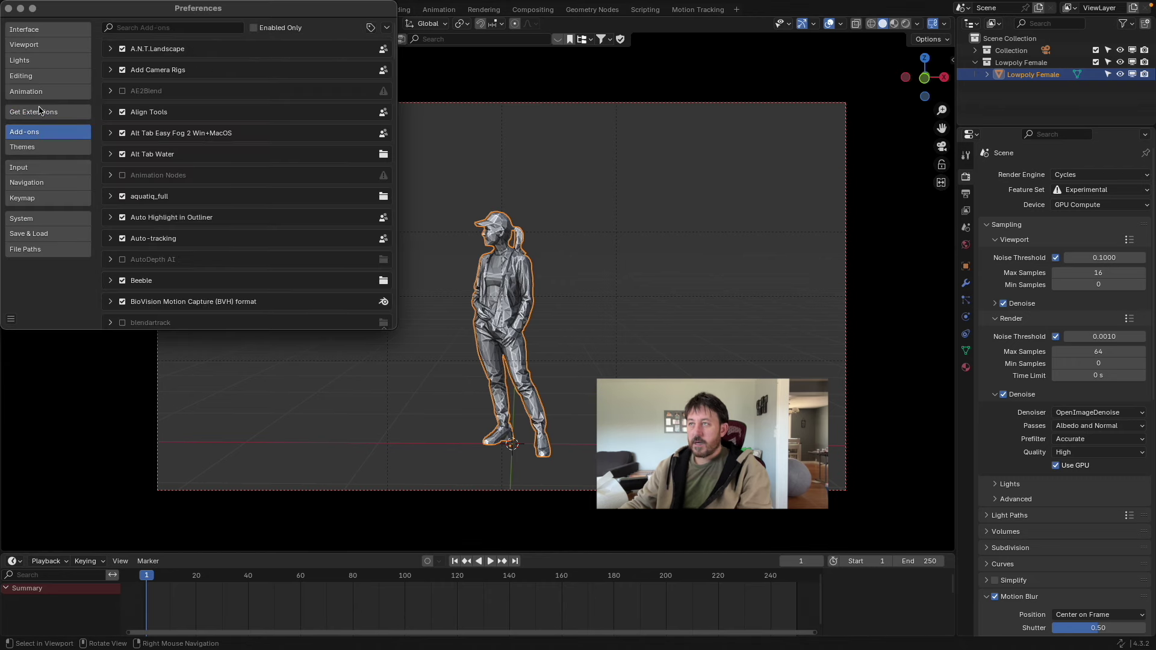
{"action": "left_click", "coordinate": [386, 29]}
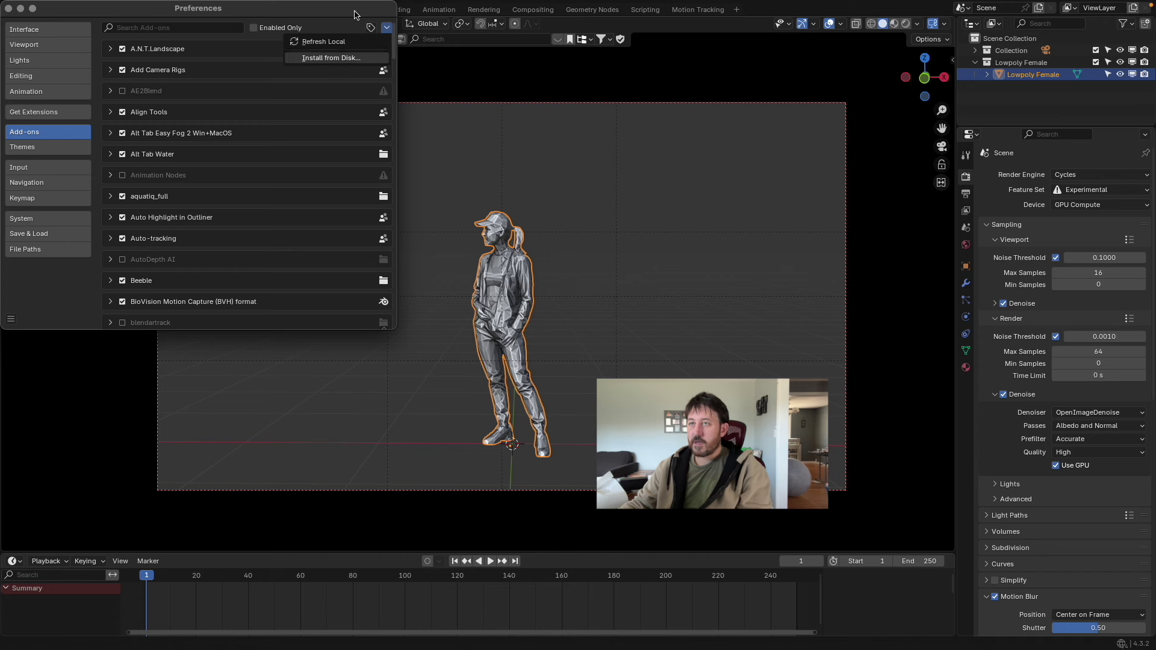
{"action": "left_click", "coordinate": [38, 112]}
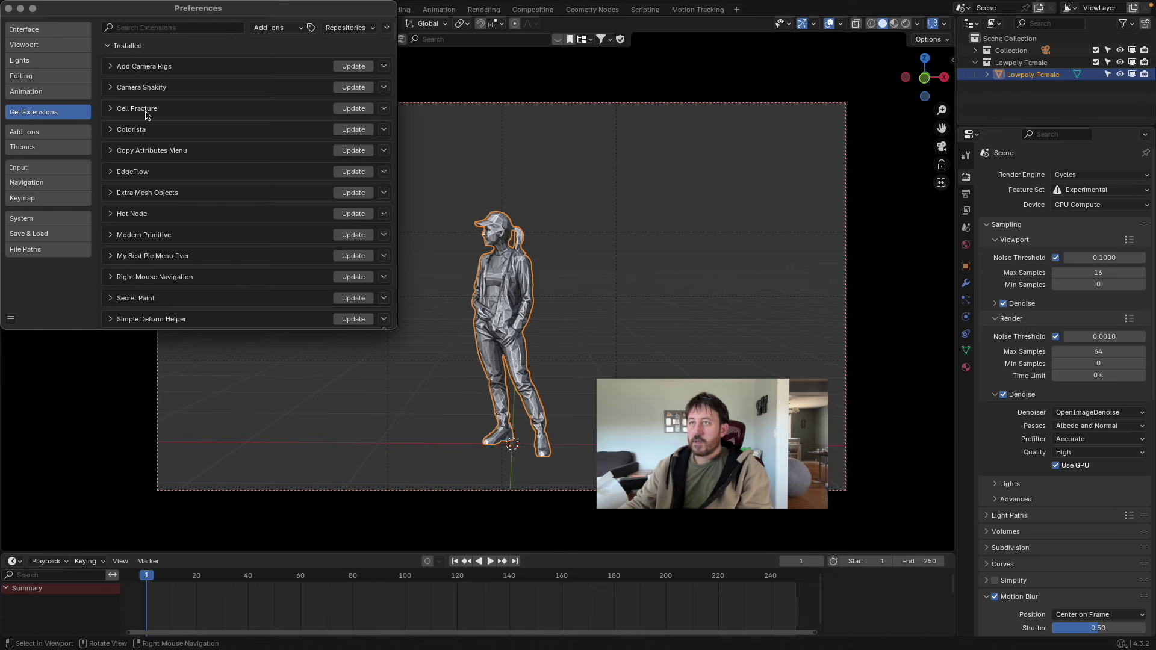
{"action": "left_click", "coordinate": [8, 9]}
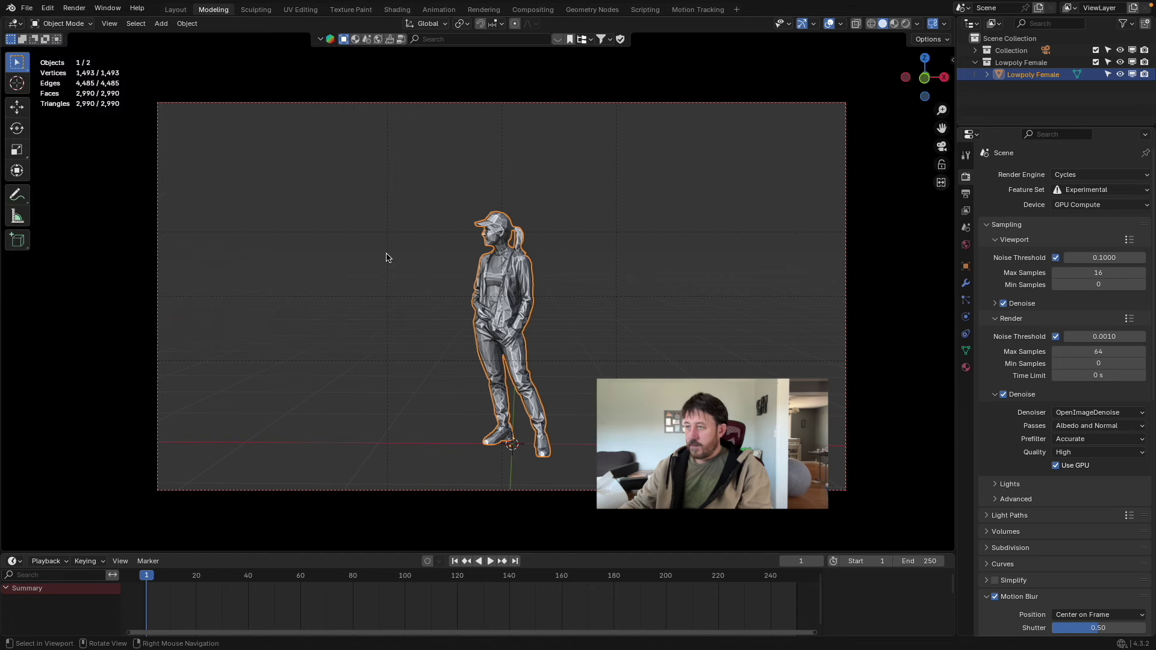
{"action": "left_click", "coordinate": [420, 378]}
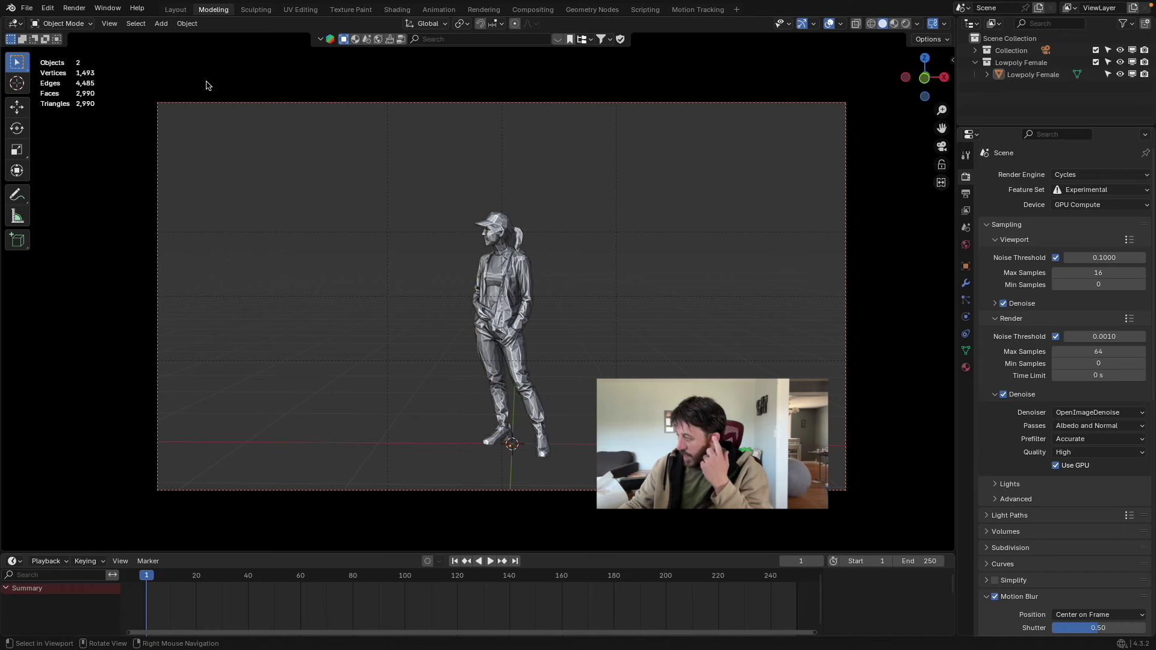
Step: Import the Omniscient file IMG_755686044.omni from the New folder into the scene
{"action": "left_click", "coordinate": [27, 8]}
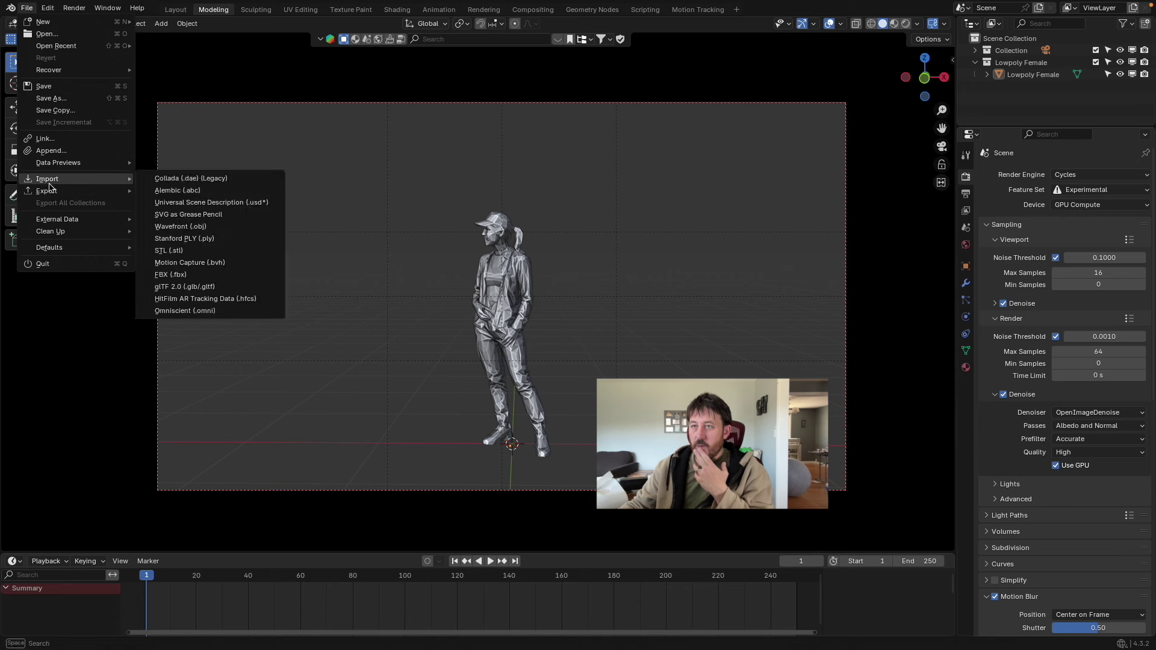
{"action": "mouse_move", "coordinate": [66, 180]}
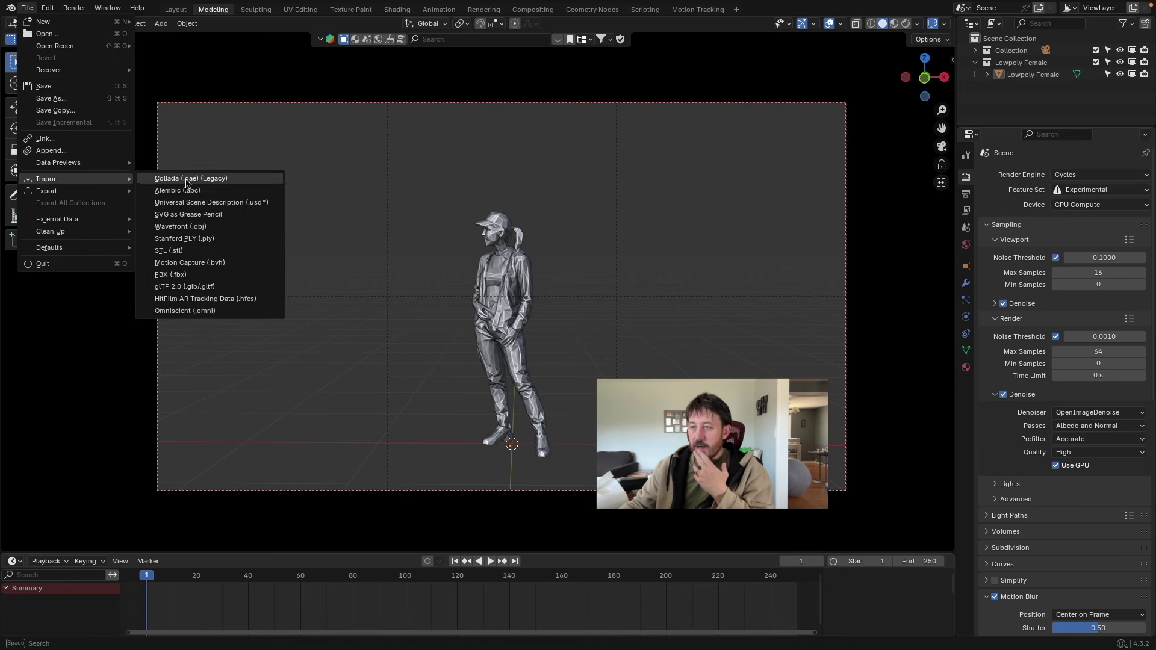
{"action": "left_click", "coordinate": [186, 311]}
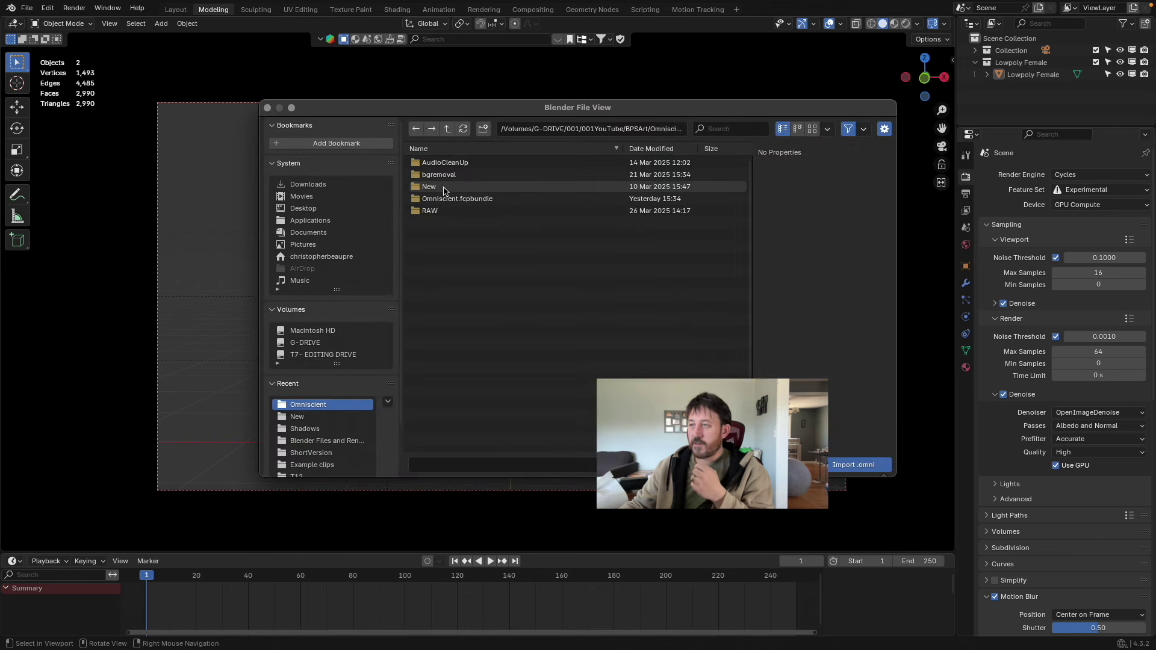
{"action": "double_click", "coordinate": [444, 189]}
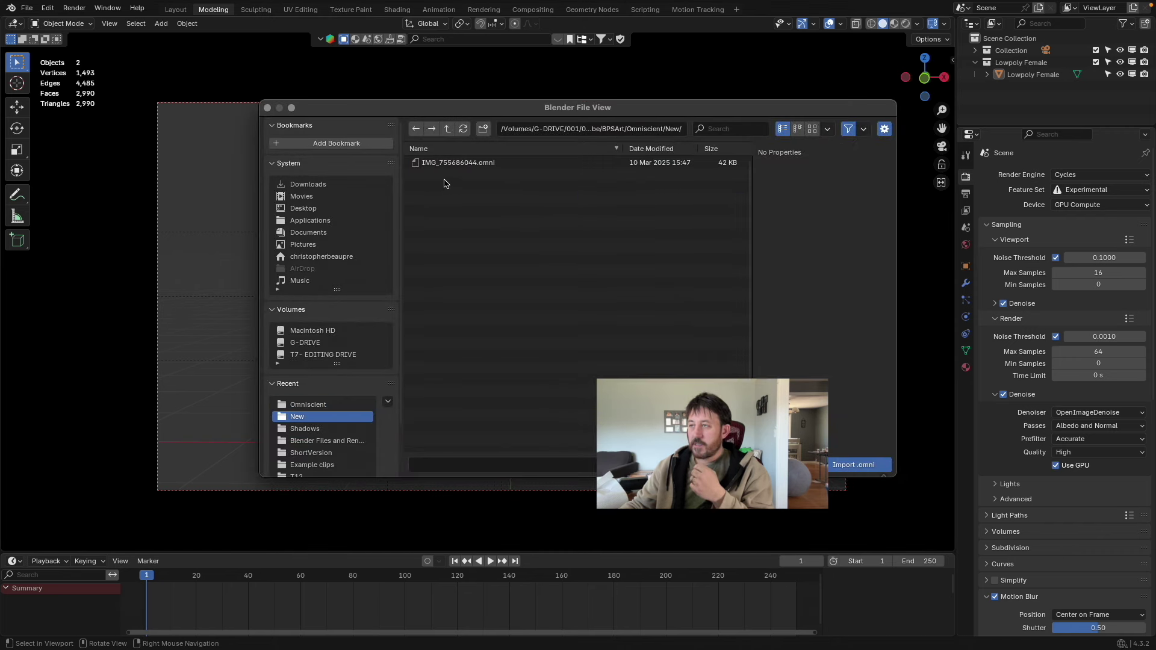
{"action": "left_click", "coordinate": [449, 165]}
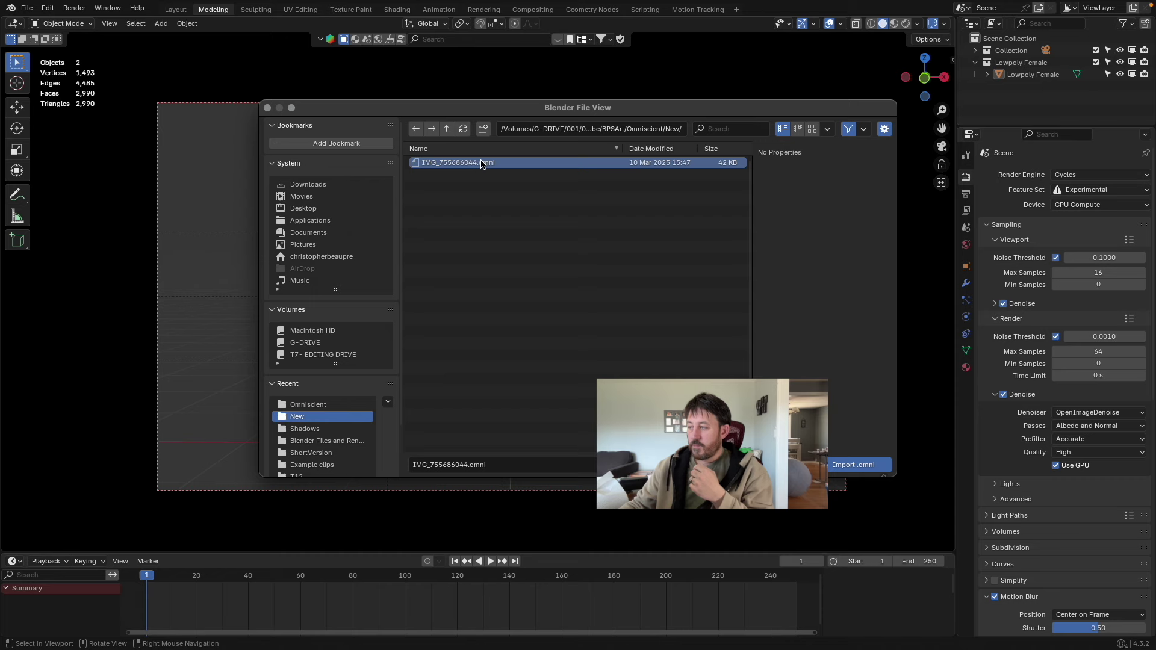
{"action": "left_click", "coordinate": [851, 466]}
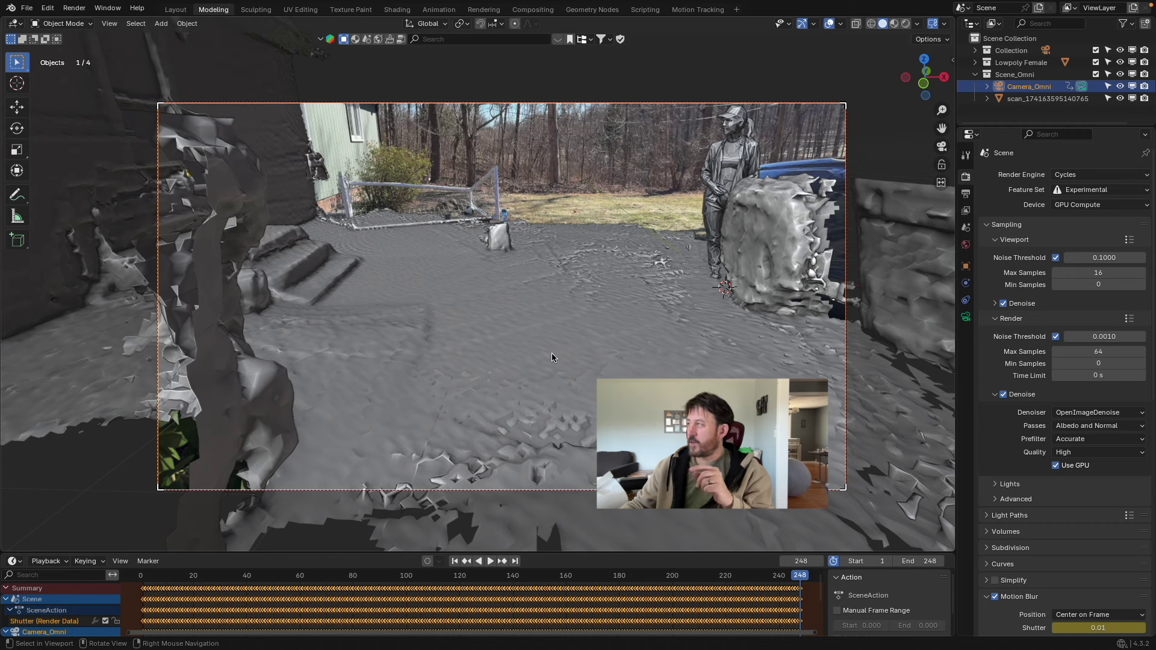
Step: Delete the original Camera and its empty Collection from the outliner, and collapse the Scene_Omni collection
{"action": "left_click", "coordinate": [975, 51]}
{"action": "left_click", "coordinate": [1018, 64]}
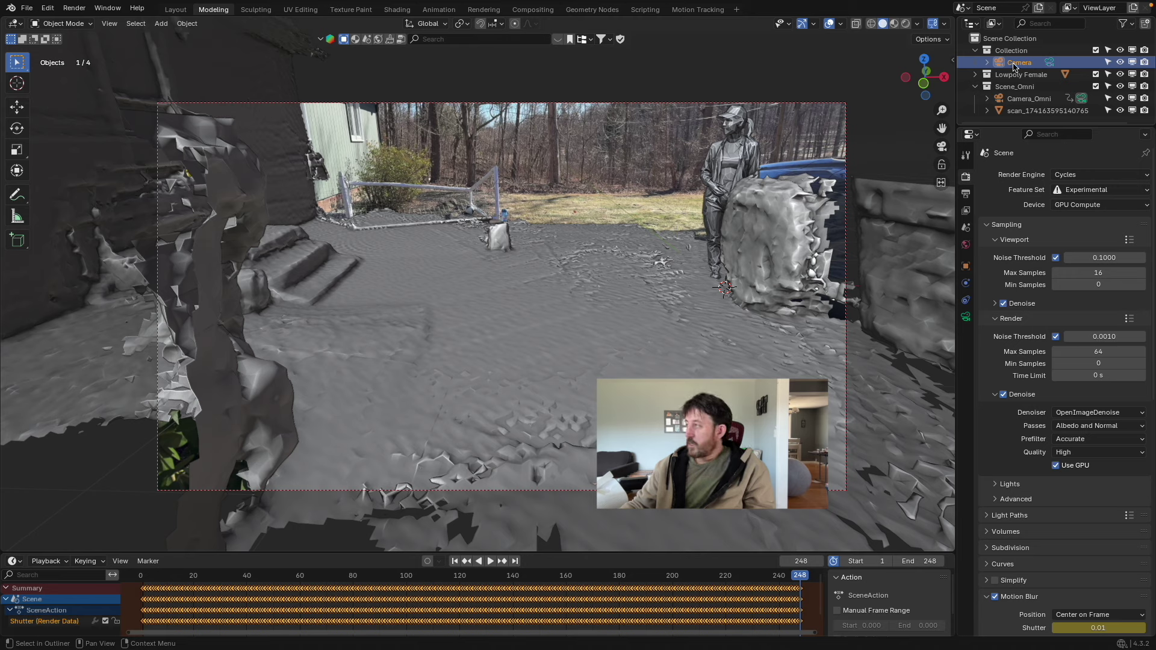
{"action": "key", "text": "x"}
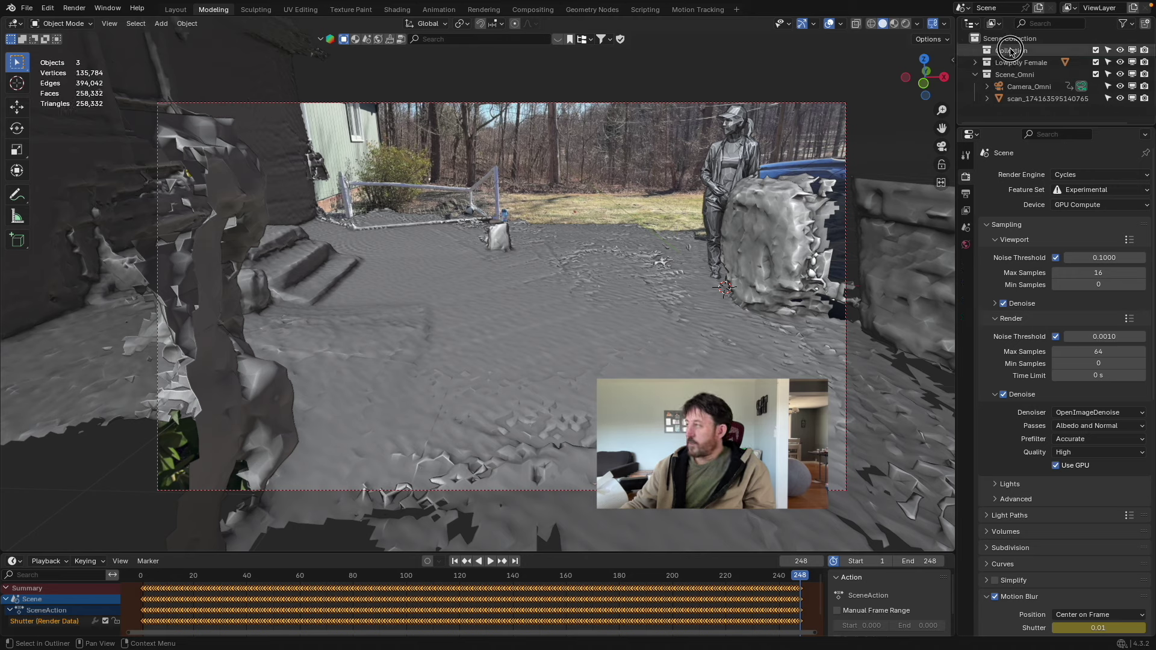
{"action": "left_click", "coordinate": [1011, 51]}
{"action": "key", "text": "x"}
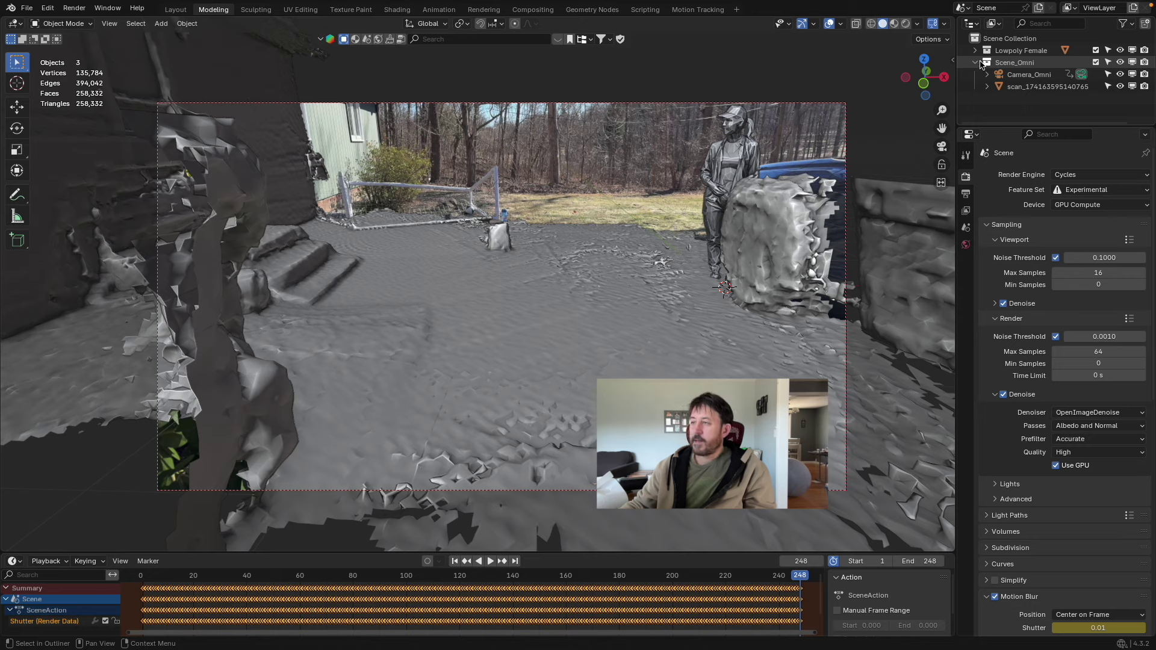
{"action": "left_click", "coordinate": [976, 63]}
{"action": "left_click", "coordinate": [976, 63]}
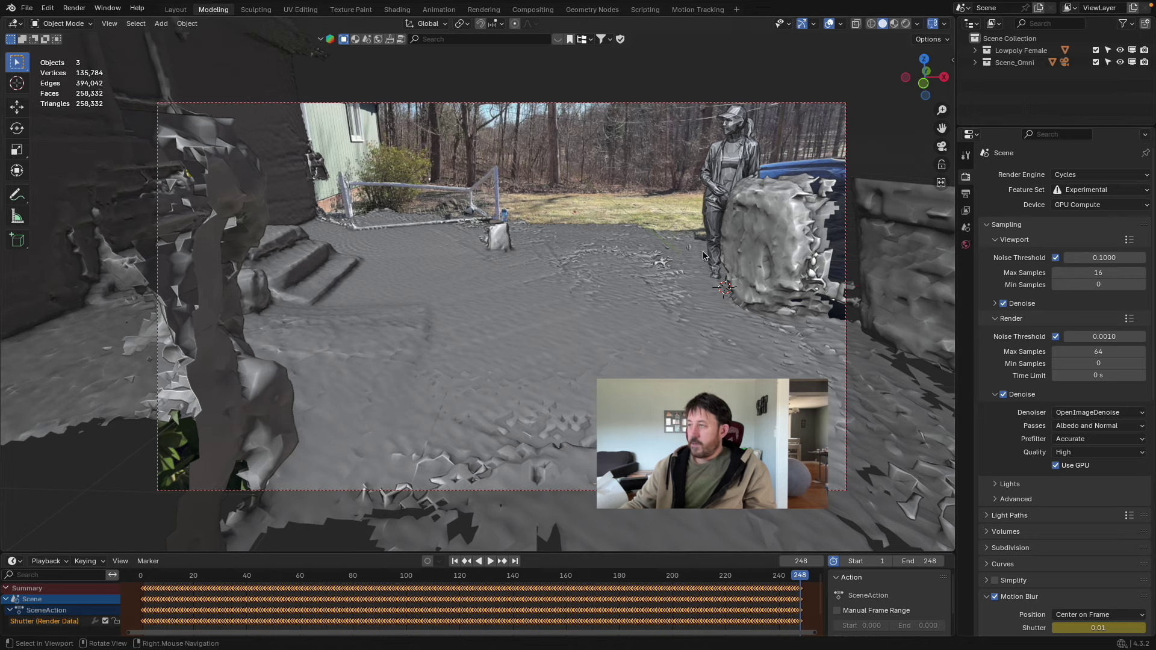
Step: Play back the imported scene to check how the scan mesh follows the background footage
{"action": "left_click", "coordinate": [572, 414]}
{"action": "key", "text": "space"}
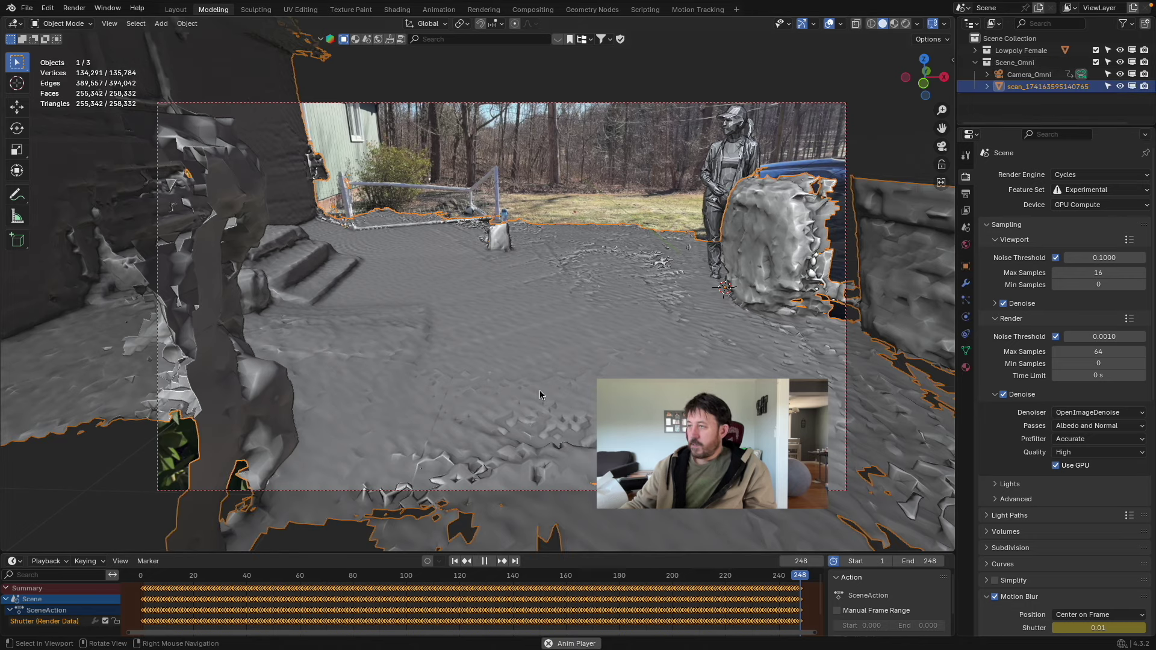
{"action": "key", "text": "alt+a"}
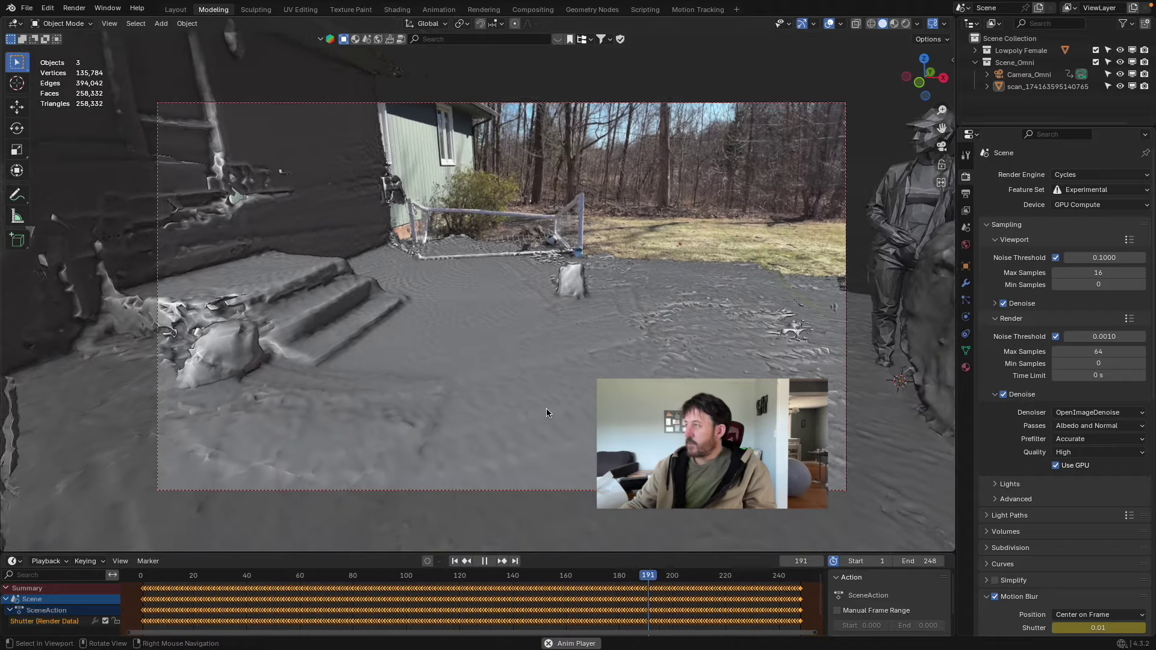
{"action": "key", "text": "alt+a"}
Step: Switch the viewport to rendered shading and move the Lowpoly Female along X and Y onto the concrete walkway
{"action": "left_click", "coordinate": [906, 23]}
{"action": "left_click", "coordinate": [796, 209]}
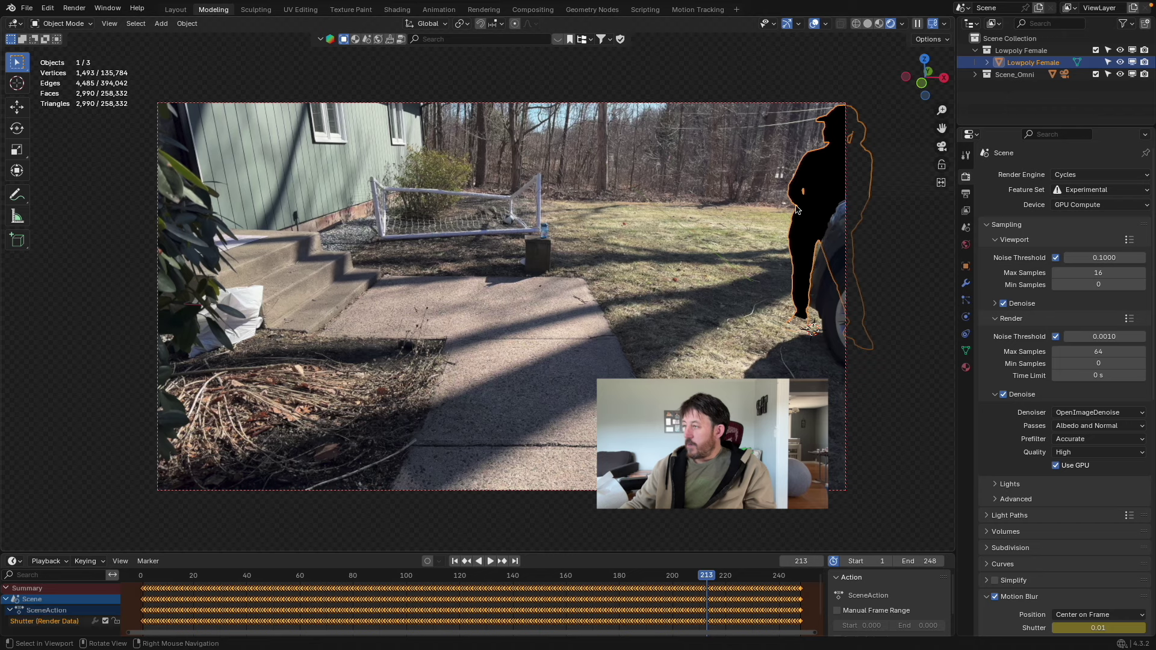
{"action": "key", "text": "g"}
{"action": "key", "text": "x"}
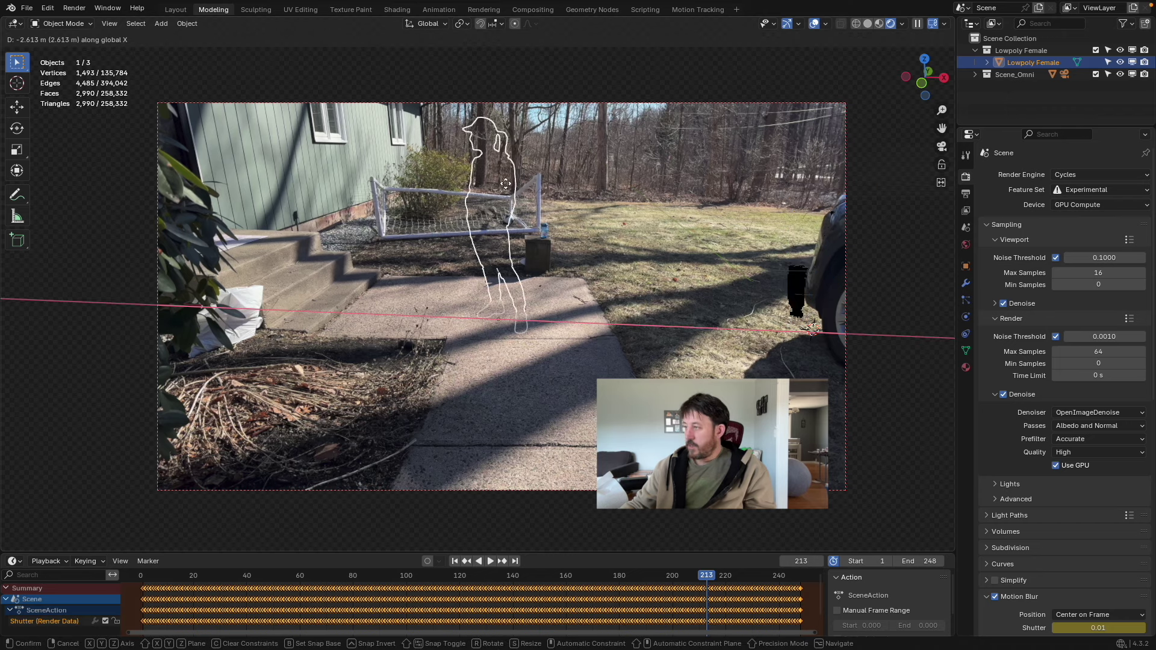
{"action": "left_click", "coordinate": [547, 188]}
{"action": "key", "text": "g"}
{"action": "key", "text": "y"}
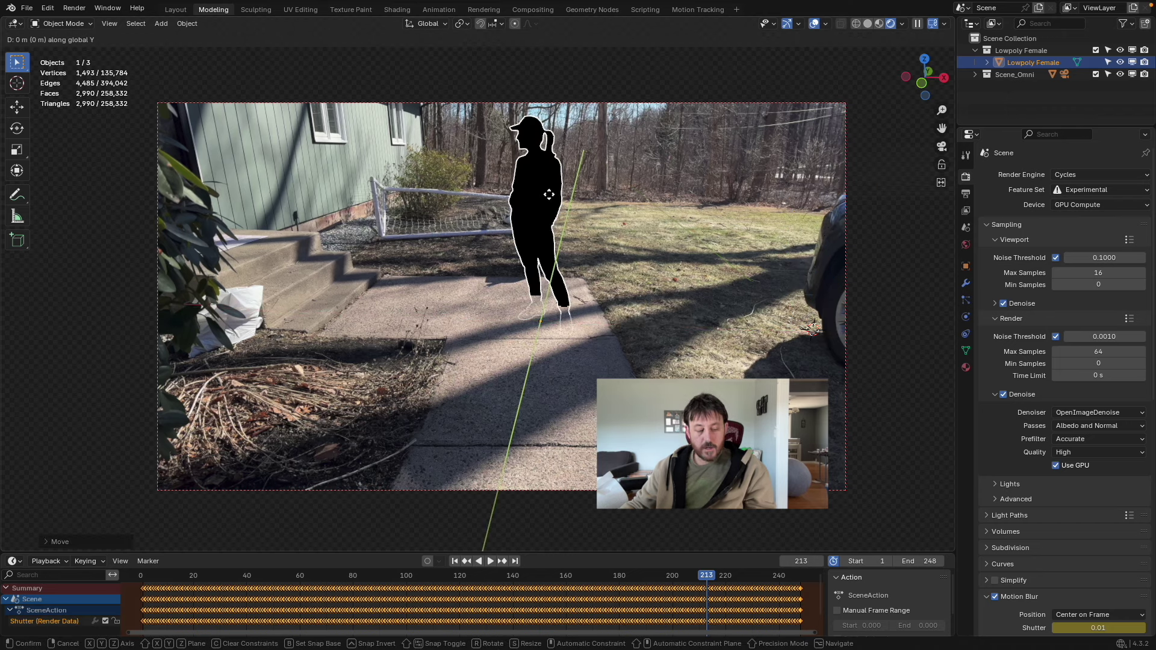
{"action": "left_click", "coordinate": [549, 256]}
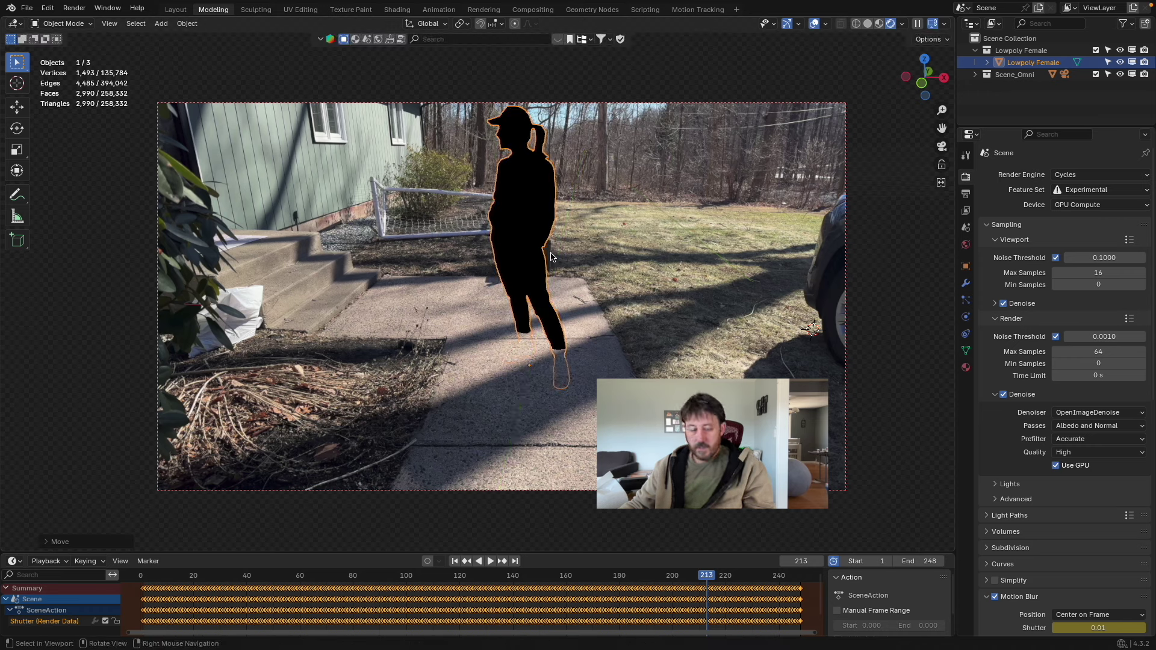
Step: Raise the Lowpoly Female along Z until both feet stand on top of the walkway surface
{"action": "key", "text": "g"}
{"action": "key", "text": "z"}
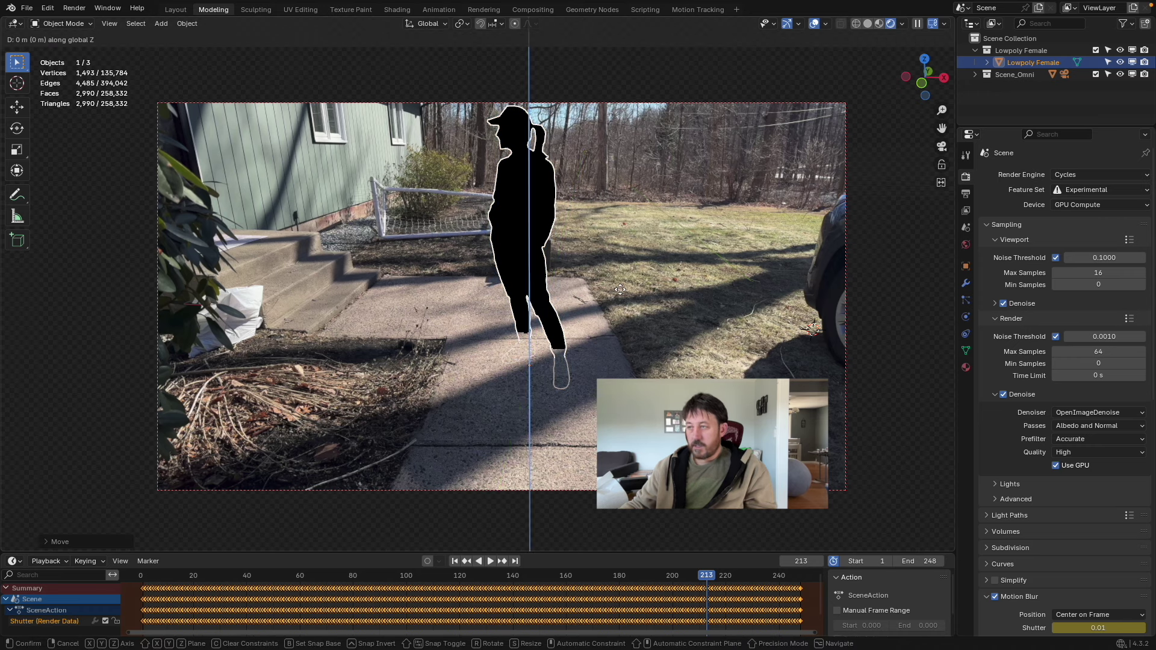
{"action": "left_click", "coordinate": [623, 266]}
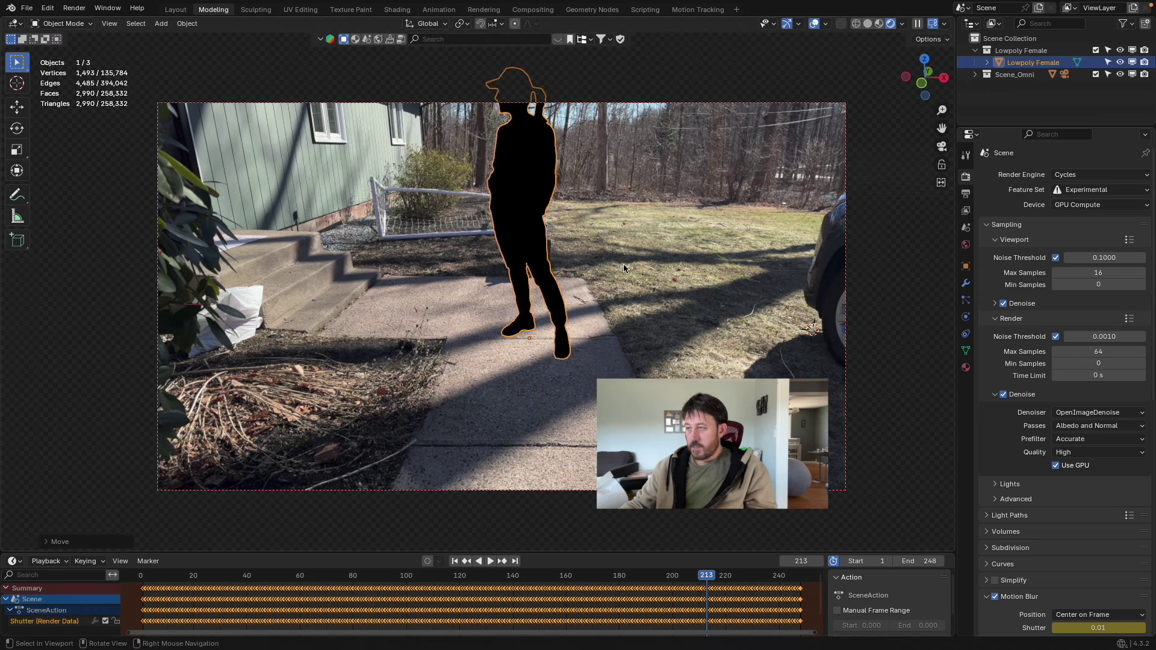
Step: Deselect the character, reveal the viewport sidebar and search the BlenderKit HDRs for "evening" with free assets listed first
{"action": "left_click", "coordinate": [673, 260]}
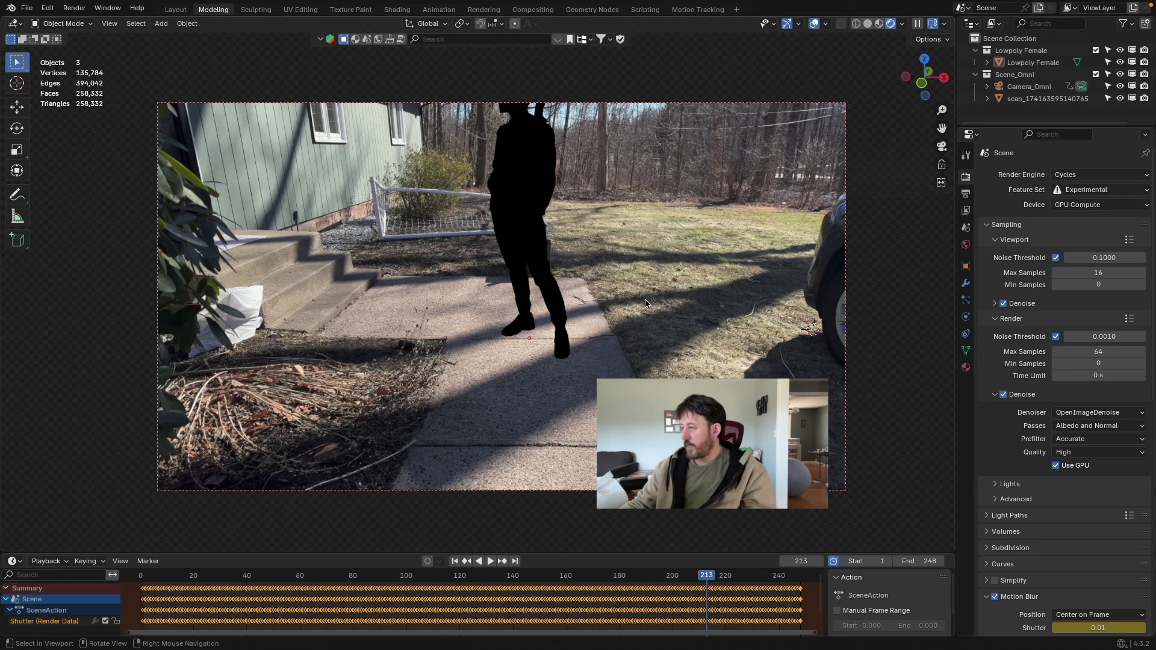
{"action": "left_click_drag", "start_coordinate": [673, 555], "coordinate": [670, 509]}
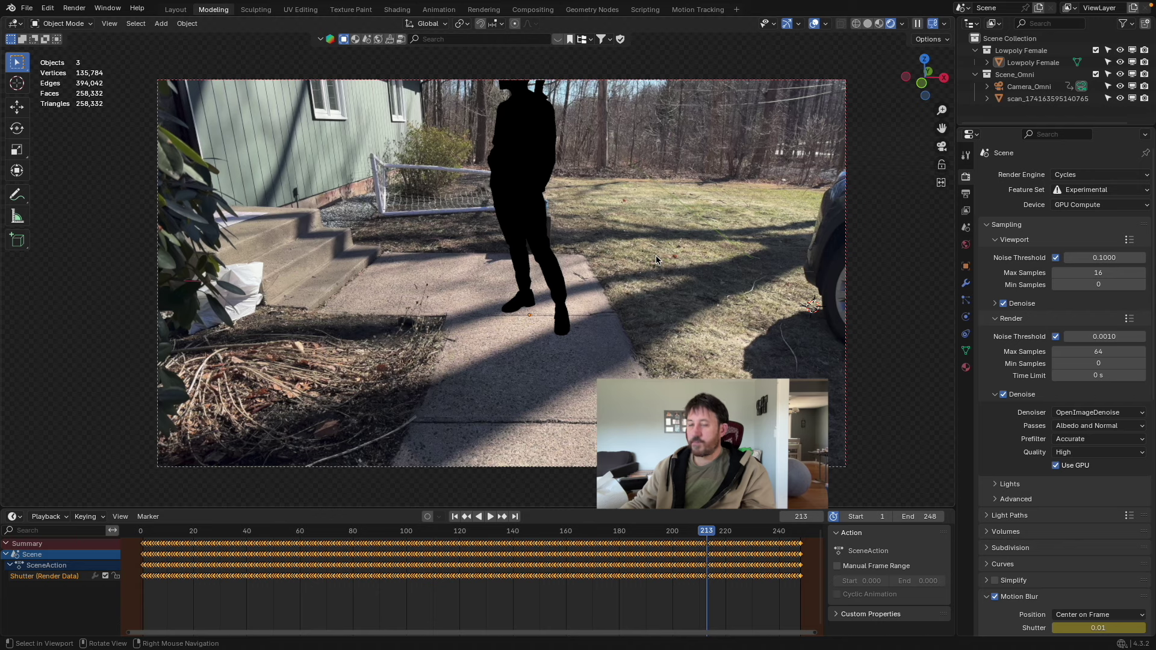
{"action": "key", "text": "n"}
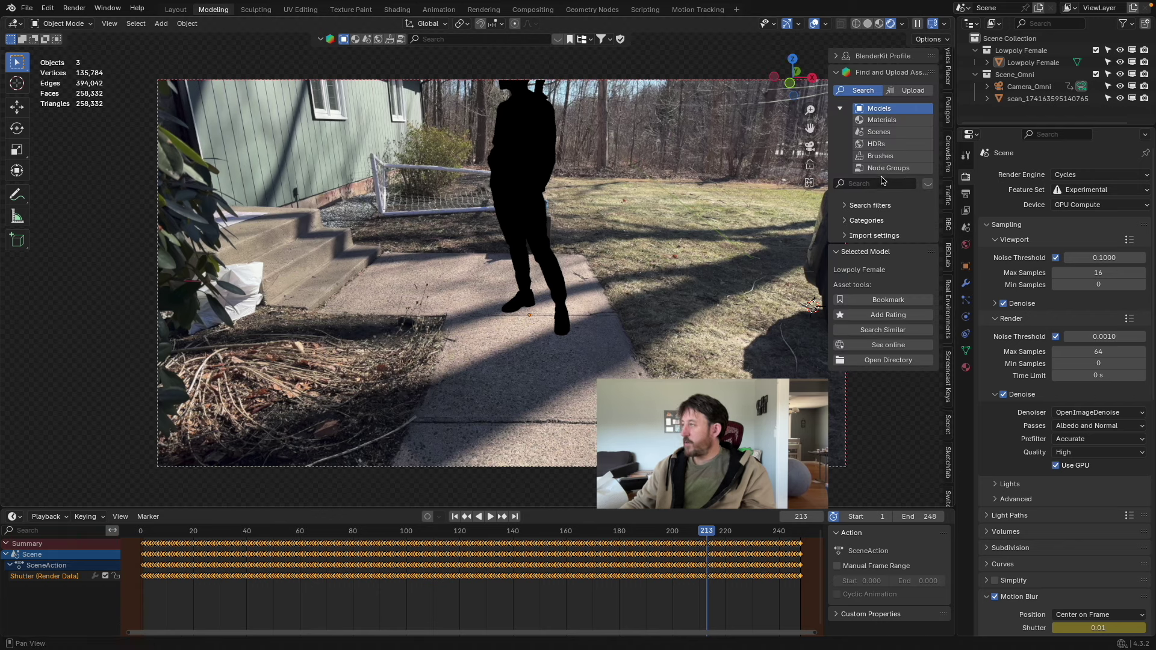
{"action": "left_click", "coordinate": [876, 144]}
{"action": "left_click", "coordinate": [877, 183]}
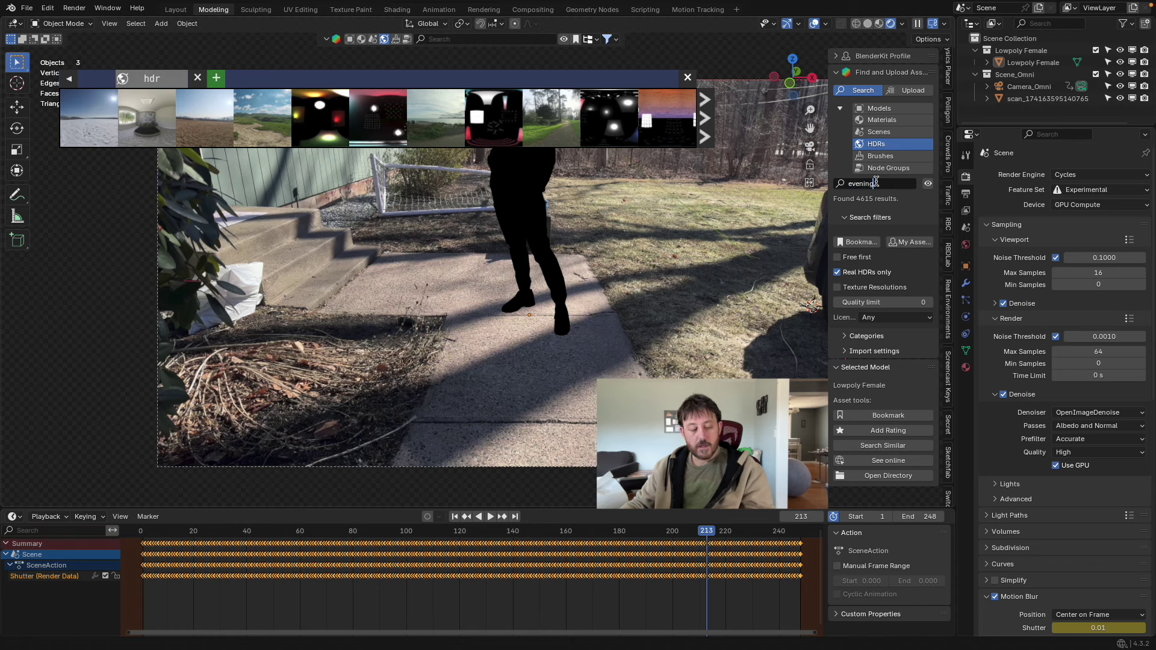
{"action": "key", "text": "Return"}
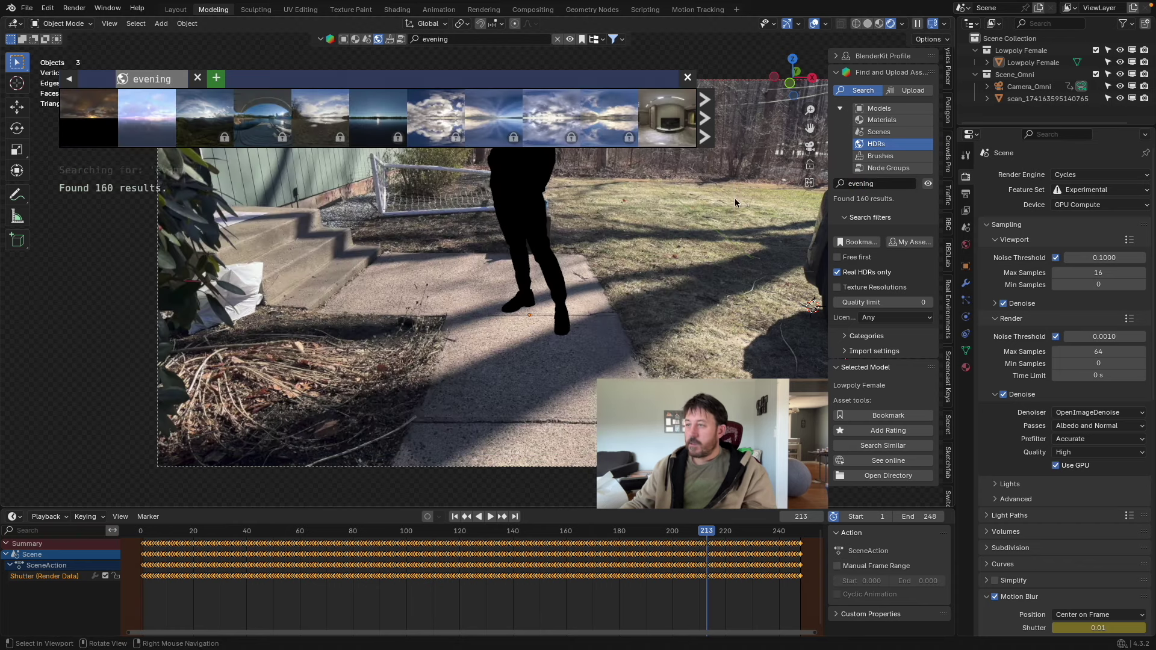
{"action": "left_click", "coordinate": [837, 257]}
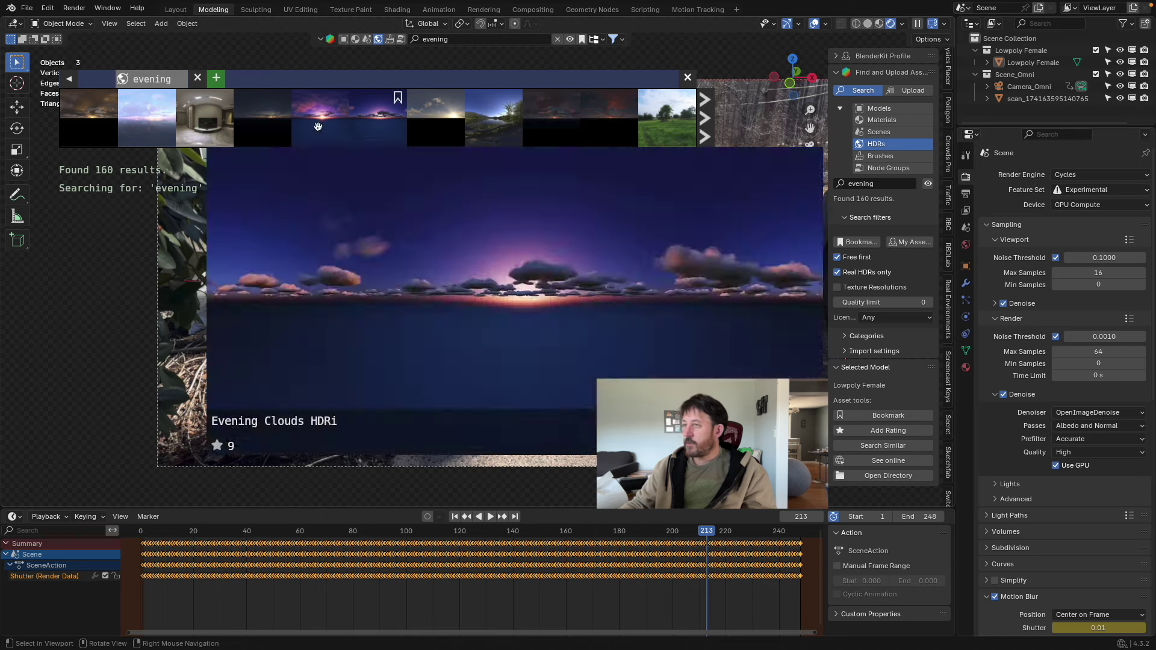
Step: Replace the HDR search term with "outdoor" and run the search
{"action": "left_click", "coordinate": [883, 183]}
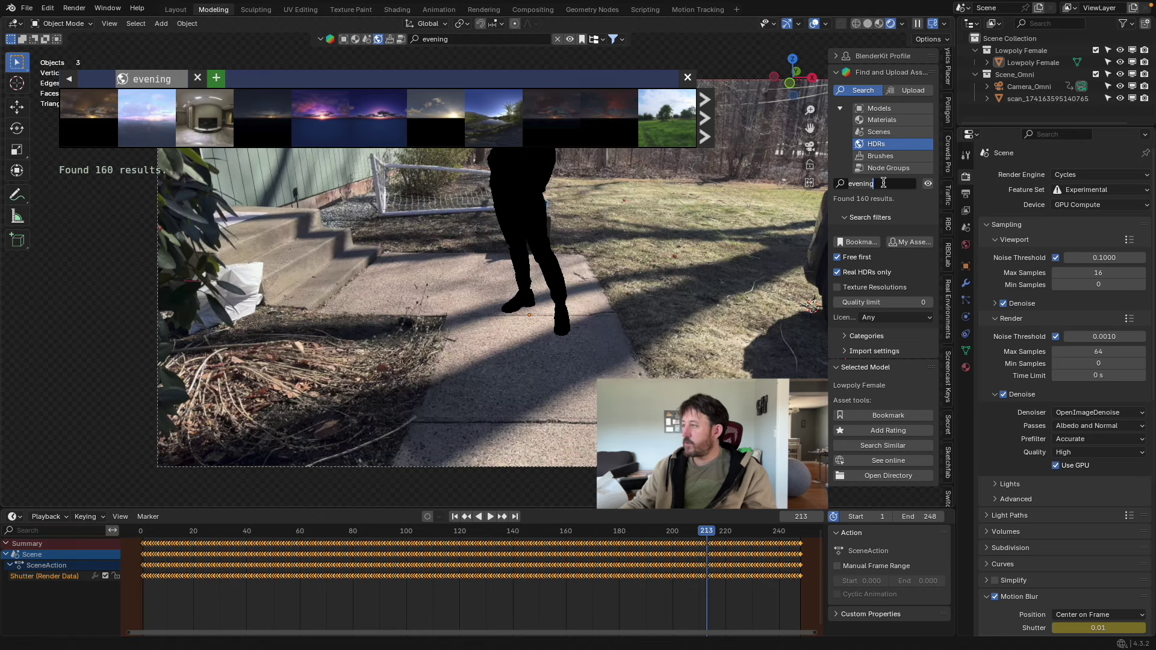
{"action": "key", "text": "ctrl+BackSpace"}
{"action": "type", "text": "outdoor"}
{"action": "key", "text": "Return"}
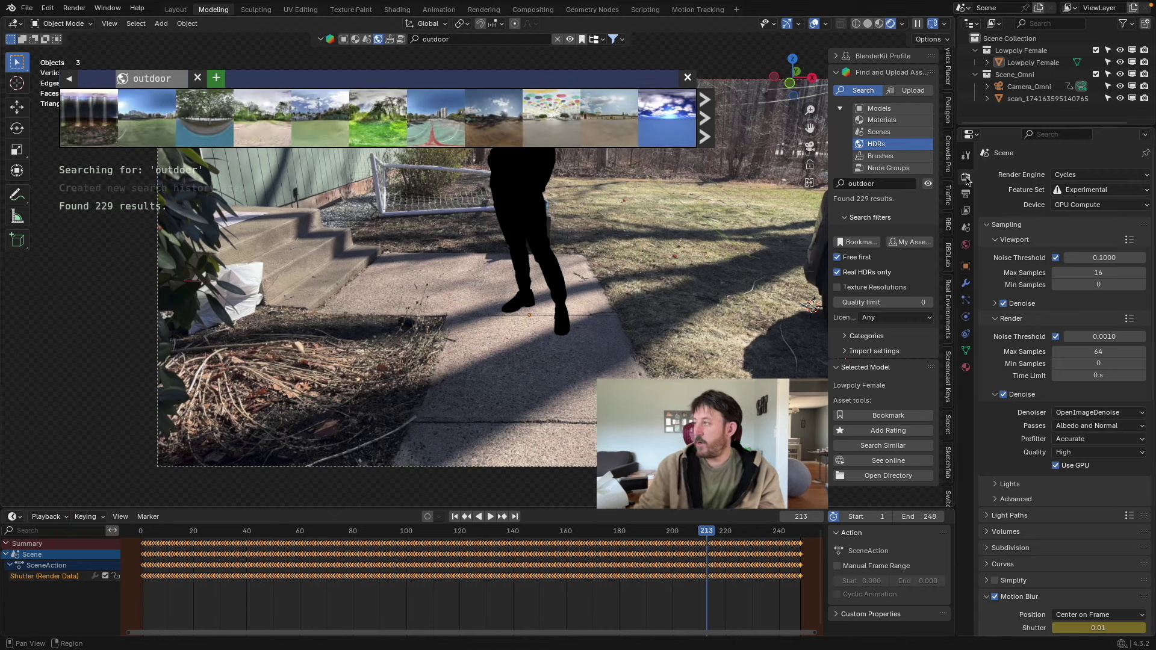
Step: Try the Outdoor football field HDR as world lighting, downloaded at 2048 resolution, and close the asset bar
{"action": "mouse_move", "coordinate": [202, 123]}
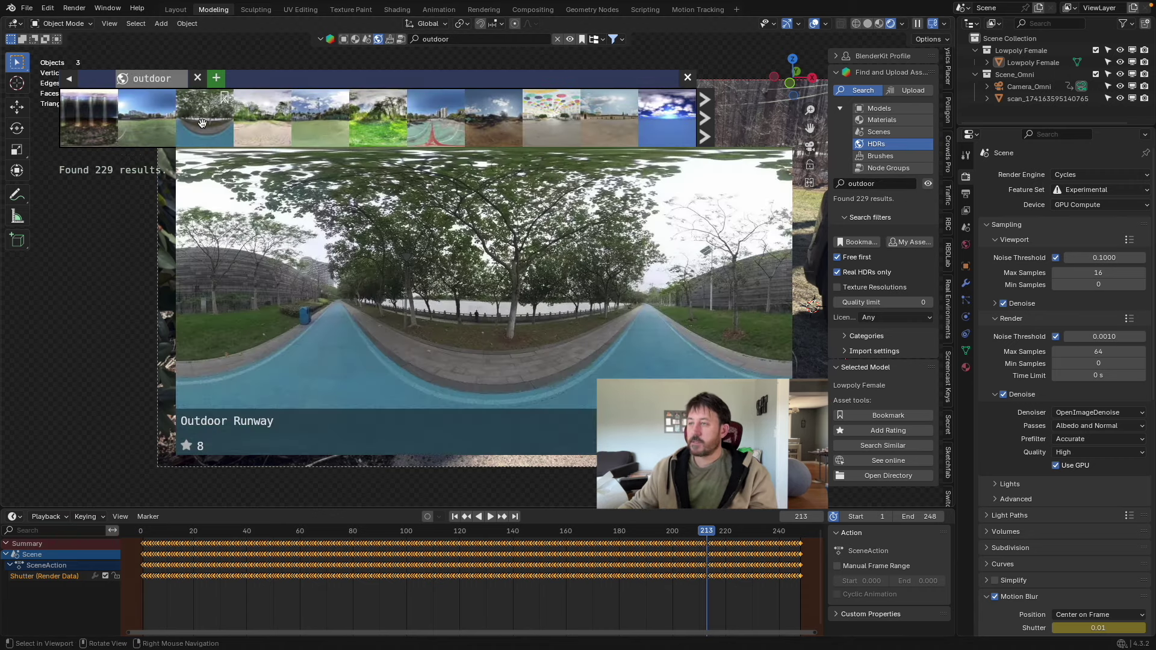
{"action": "mouse_move", "coordinate": [151, 126]}
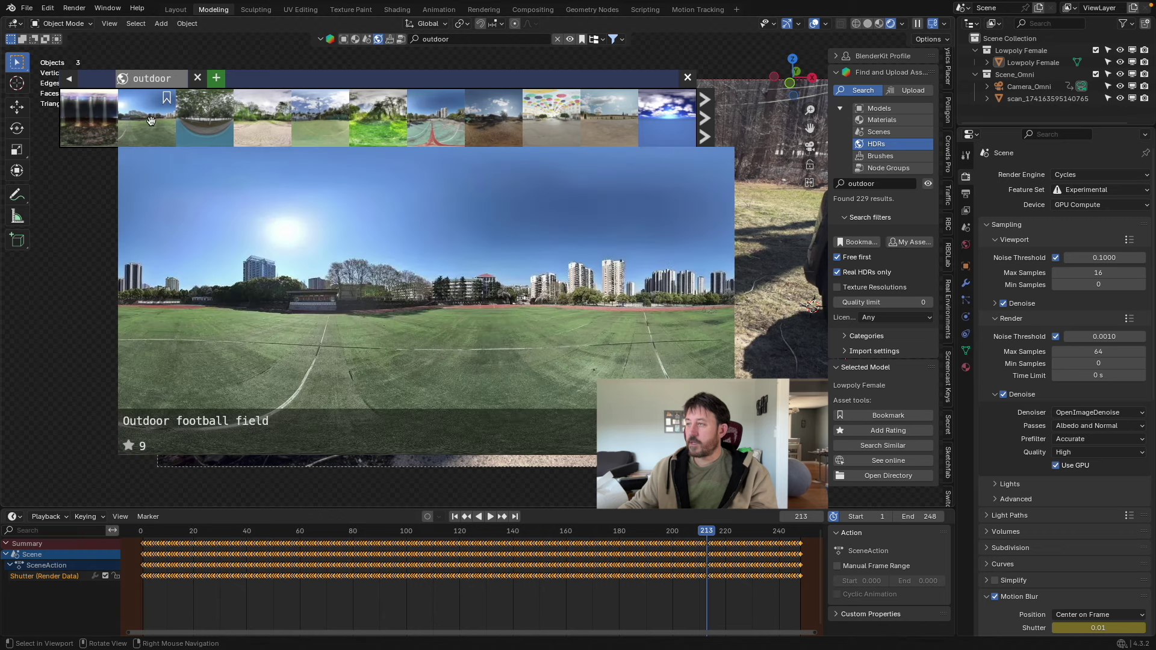
{"action": "left_click", "coordinate": [151, 121]}
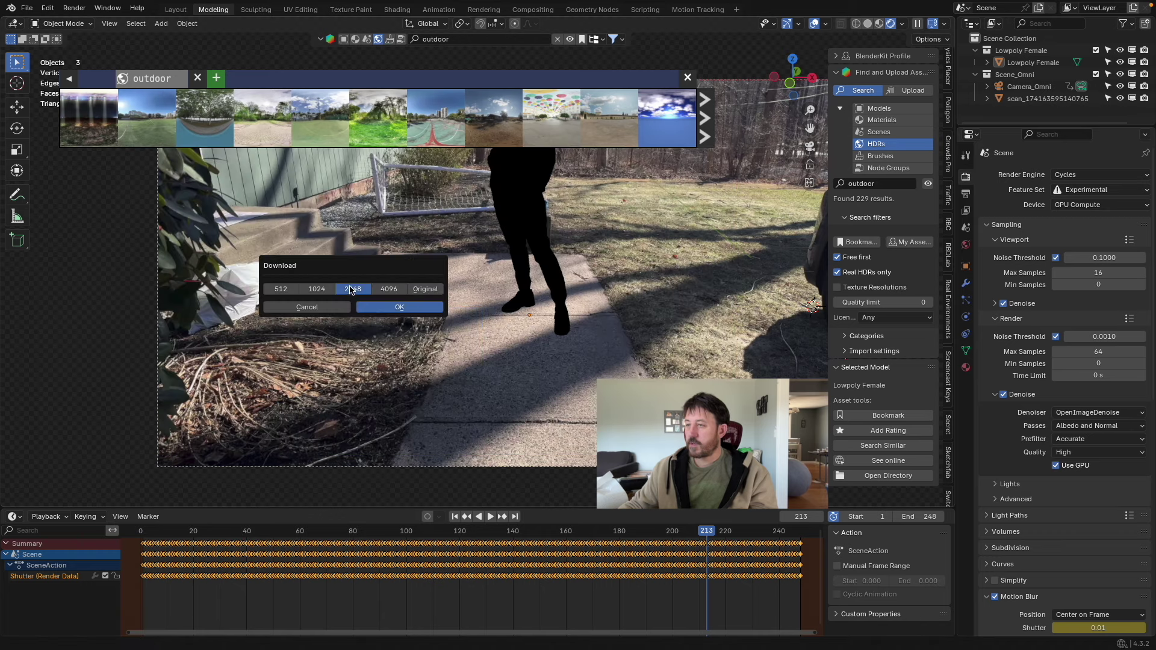
{"action": "left_click", "coordinate": [395, 308]}
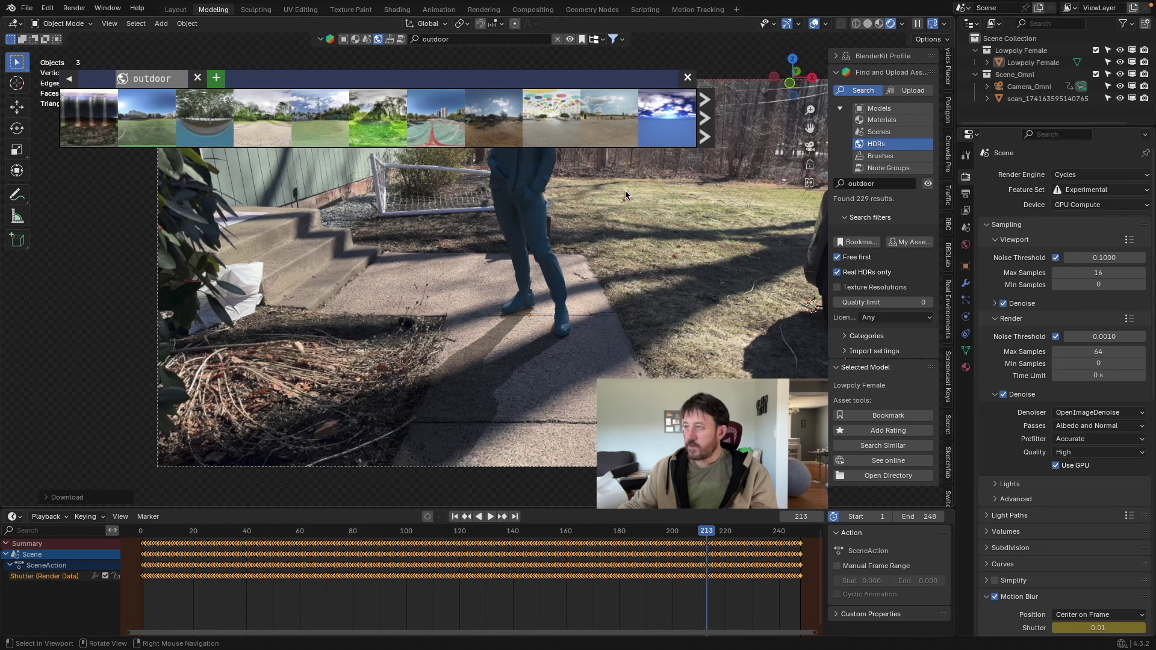
{"action": "mouse_move", "coordinate": [685, 98]}
{"action": "left_click", "coordinate": [687, 77]}
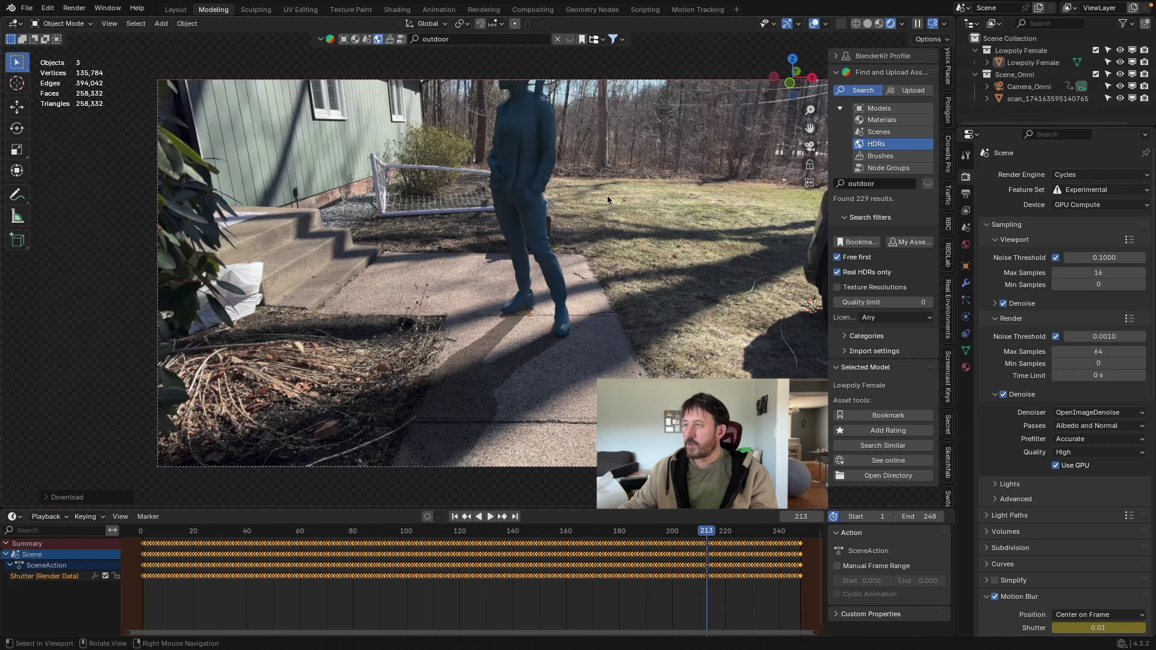
Step: Reopen the HDR results and try Outdoor Sunny Day as the world lighting
{"action": "key", "text": "semicolon"}
{"action": "mouse_move", "coordinate": [139, 109]}
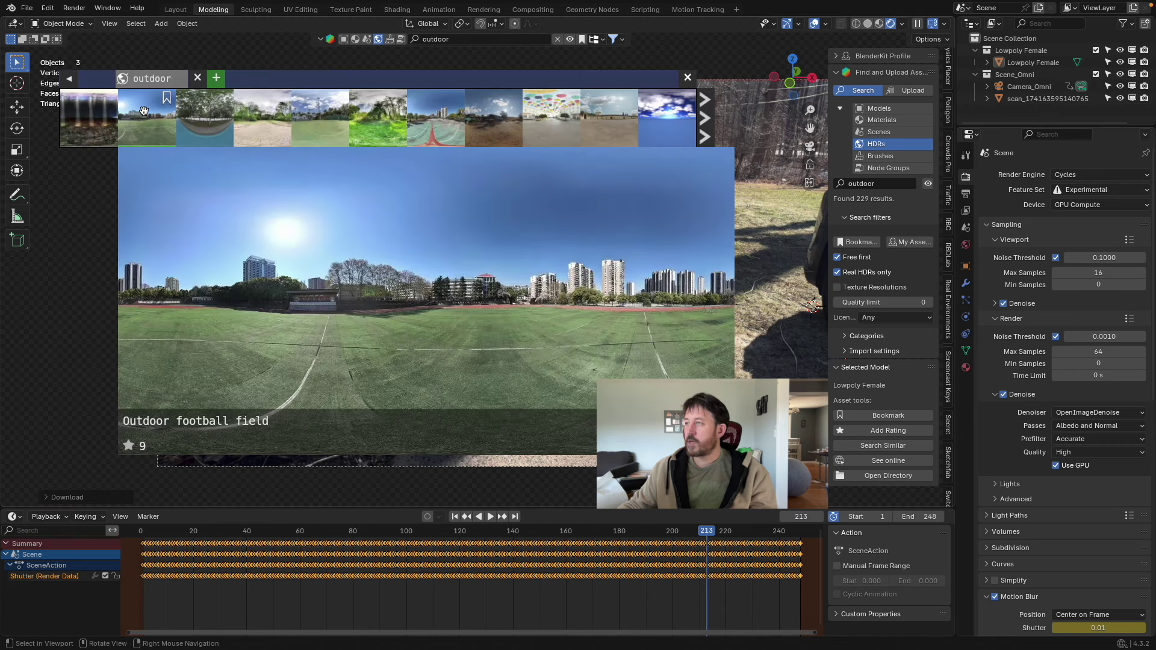
{"action": "mouse_move", "coordinate": [259, 114]}
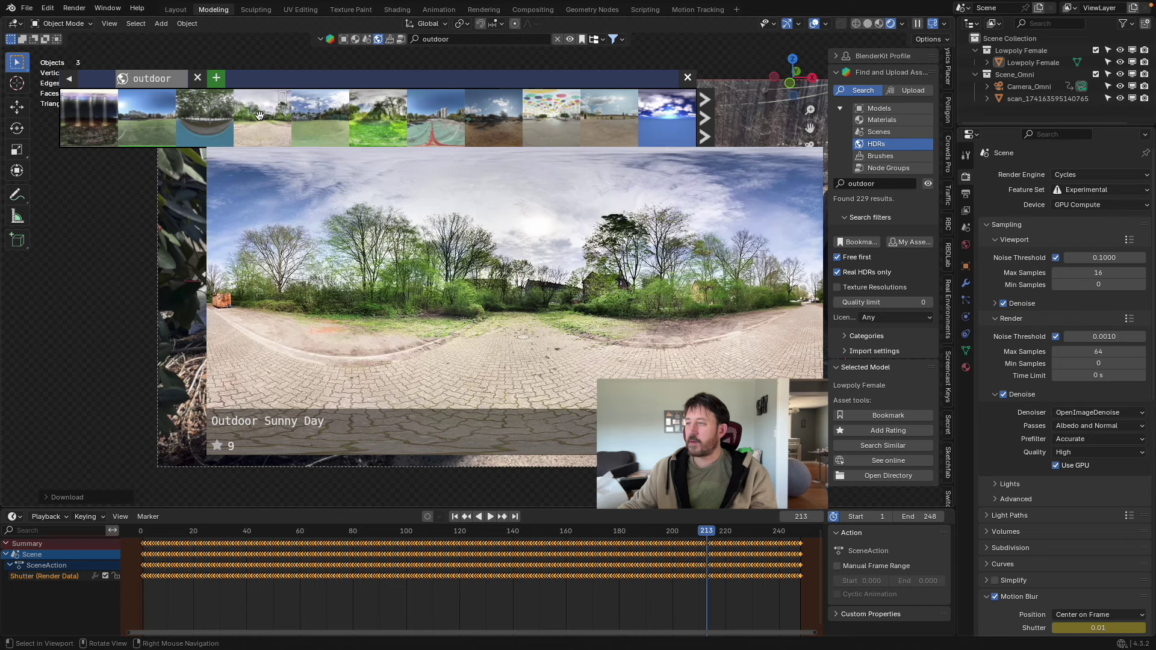
{"action": "left_click", "coordinate": [259, 115]}
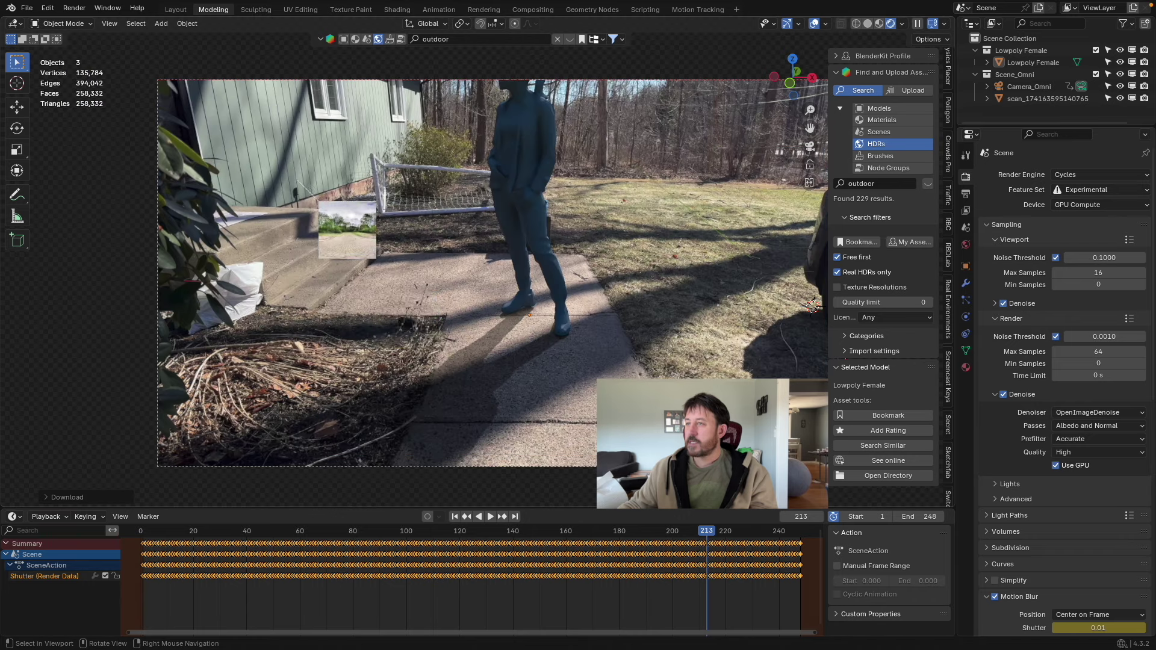
{"action": "left_click", "coordinate": [323, 294]}
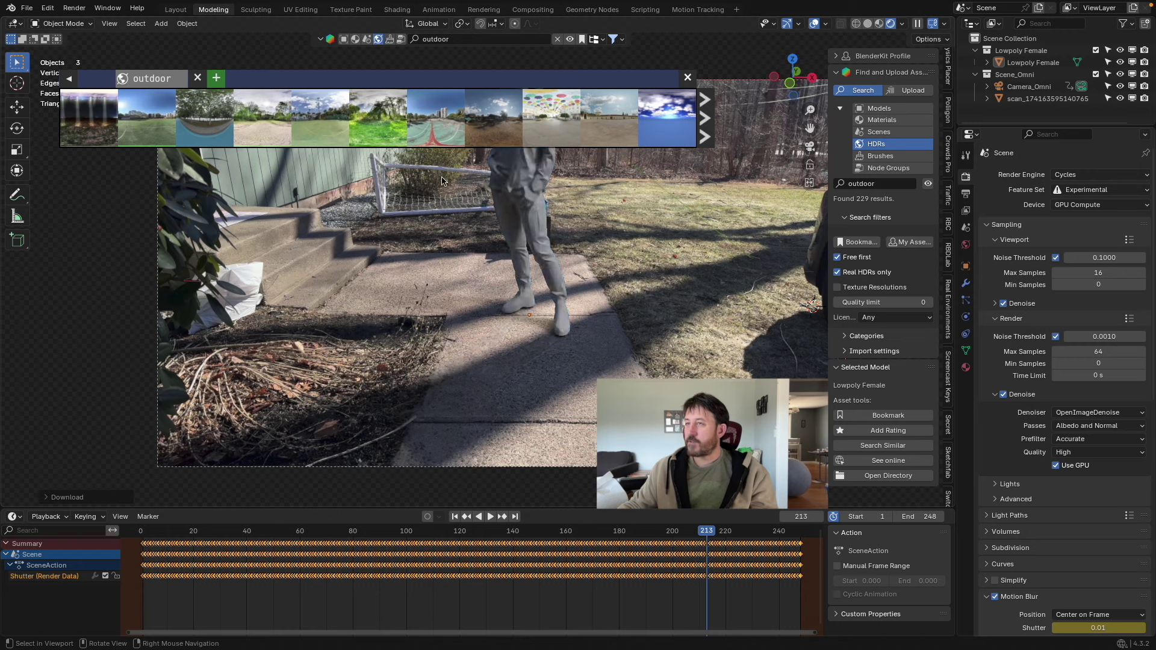
Step: Download the Old Outdoor Theater HDR at 2048 resolution and apply it as the world lighting
{"action": "mouse_move", "coordinate": [627, 136]}
{"action": "left_click_drag", "start_coordinate": [626, 134], "coordinate": [631, 306]}
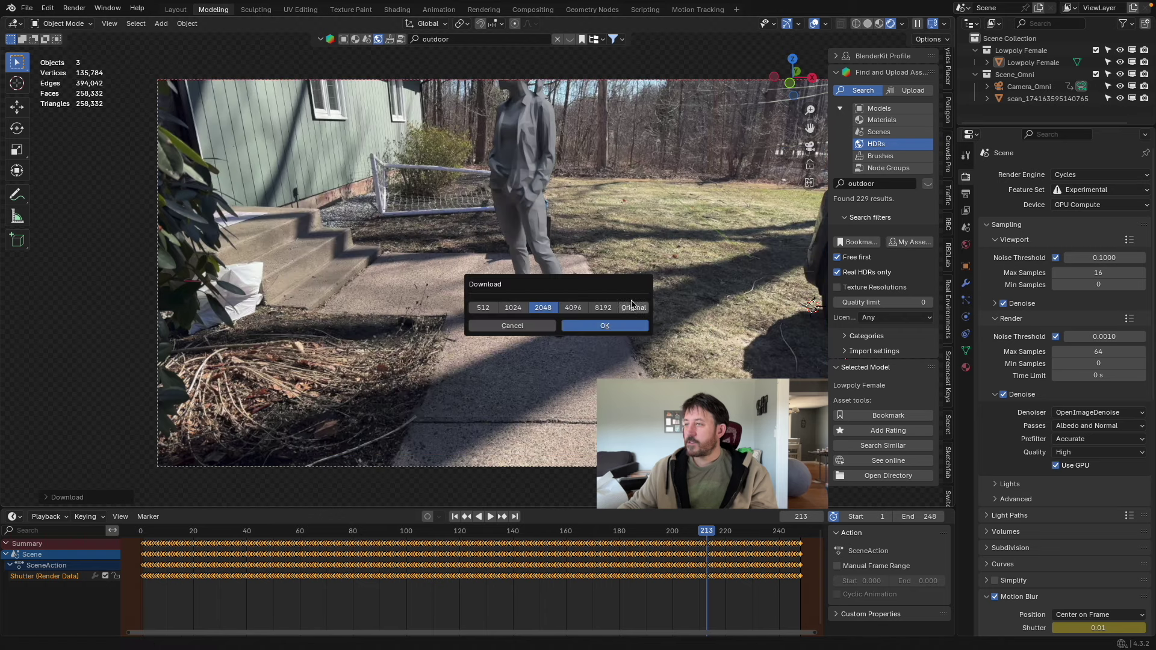
{"action": "left_click", "coordinate": [600, 329]}
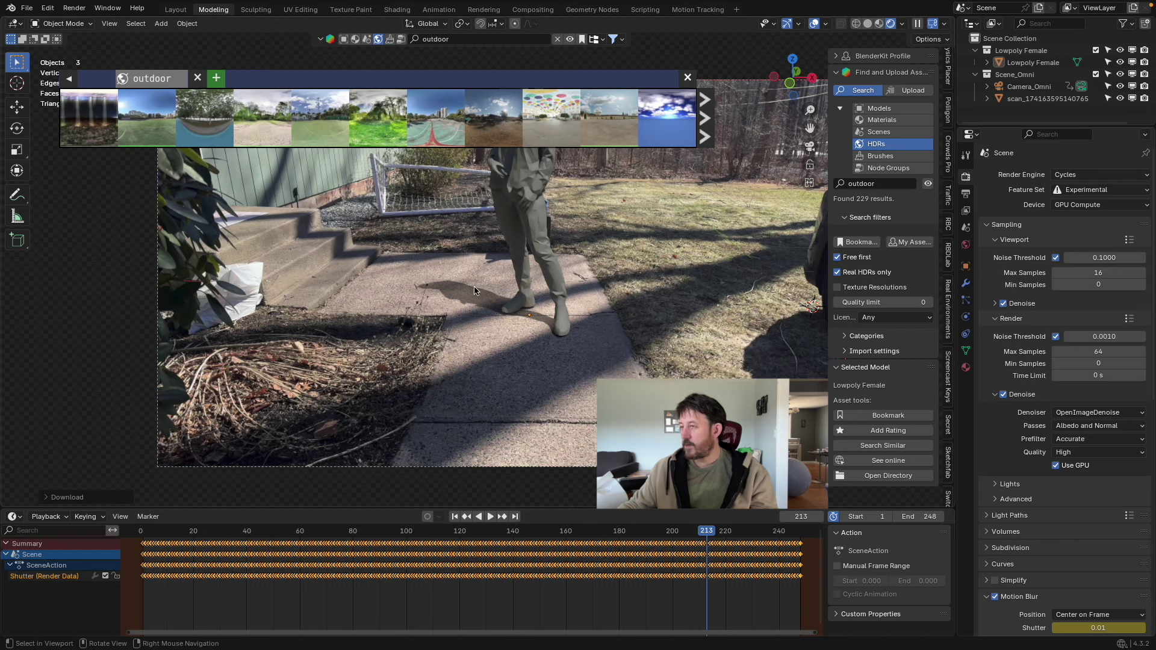
Step: Switch the timeline area to the Shader Editor in World mode and enlarge it to show the HDR's node setup
{"action": "left_click", "coordinate": [13, 517]}
{"action": "left_click", "coordinate": [27, 468]}
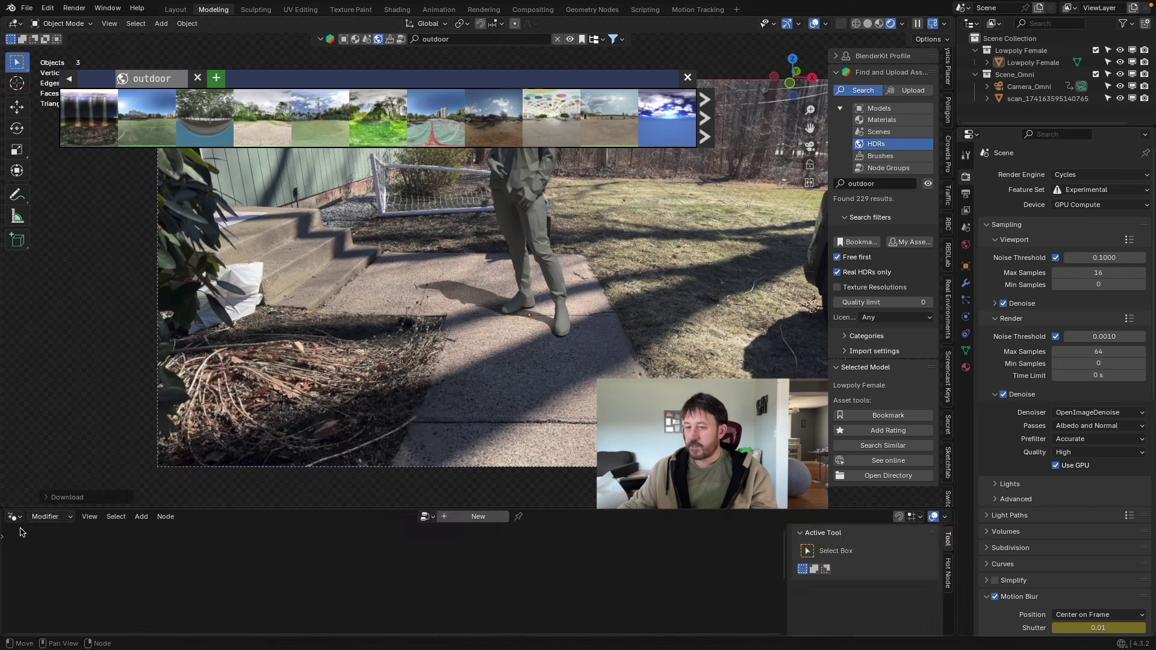
{"action": "left_click", "coordinate": [13, 517]}
{"action": "left_click", "coordinate": [37, 476]}
{"action": "left_click", "coordinate": [46, 517]}
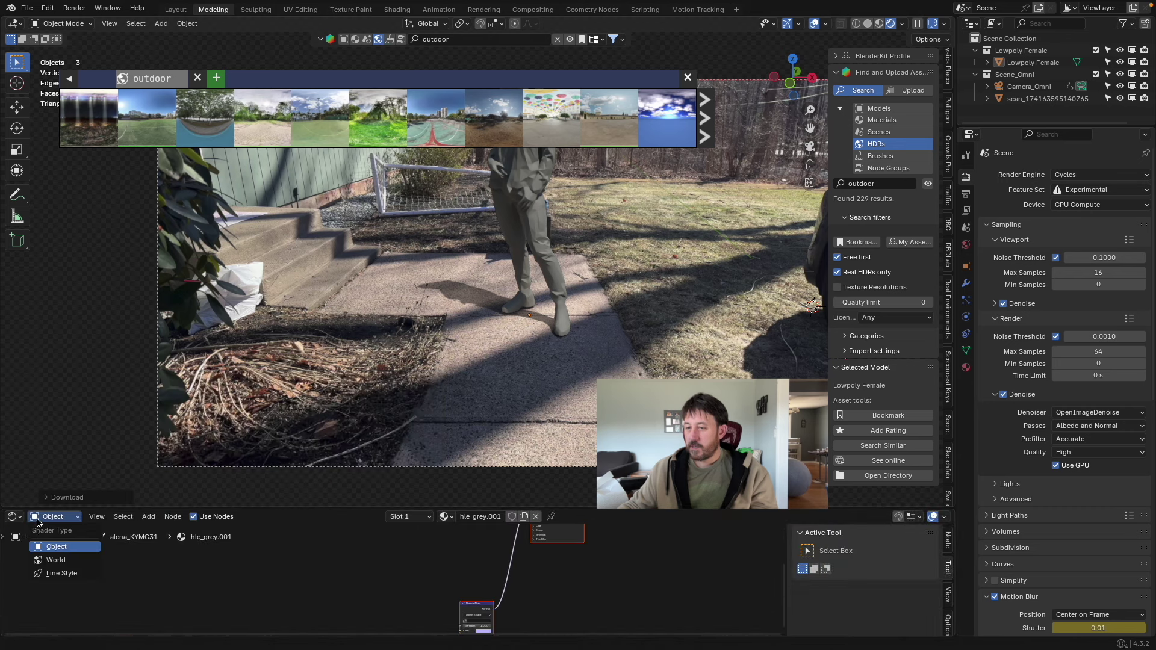
{"action": "left_click", "coordinate": [42, 545]}
{"action": "left_click_drag", "start_coordinate": [291, 510], "coordinate": [292, 271]}
{"action": "scroll", "coordinate": [373, 362], "scroll_direction": "up", "scroll_amount": 2}
{"action": "scroll", "coordinate": [519, 389], "scroll_direction": "up", "scroll_amount": 2}
{"action": "middle_click_drag", "start_coordinate": [660, 423], "coordinate": [425, 549]}
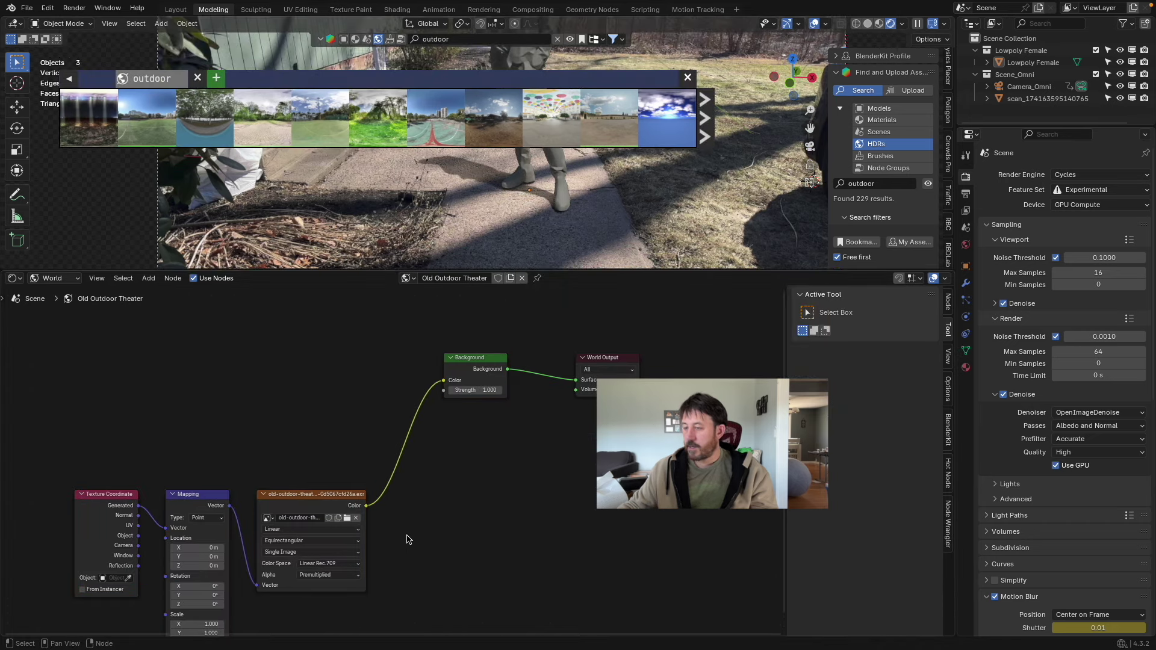
Step: Insert a Hue/Saturation/Value node on the link between the environment texture and the Background node
{"action": "key", "text": "shift+a"}
{"action": "mouse_move", "coordinate": [414, 525]}
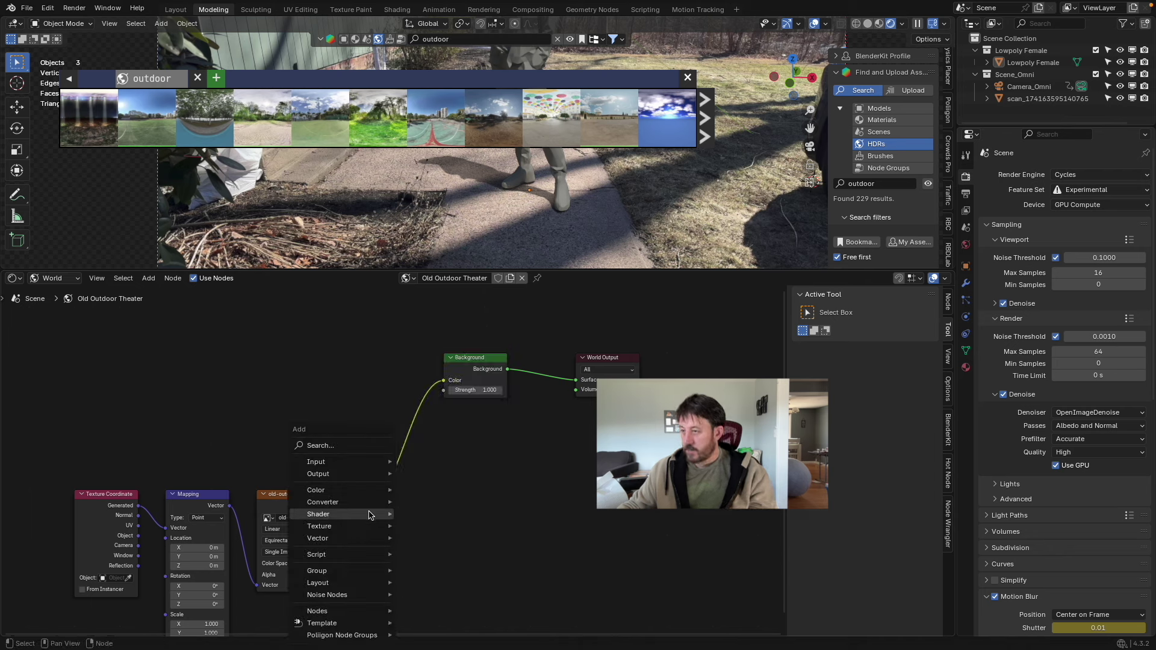
{"action": "left_click", "coordinate": [342, 445]}
{"action": "type", "text": "hue"}
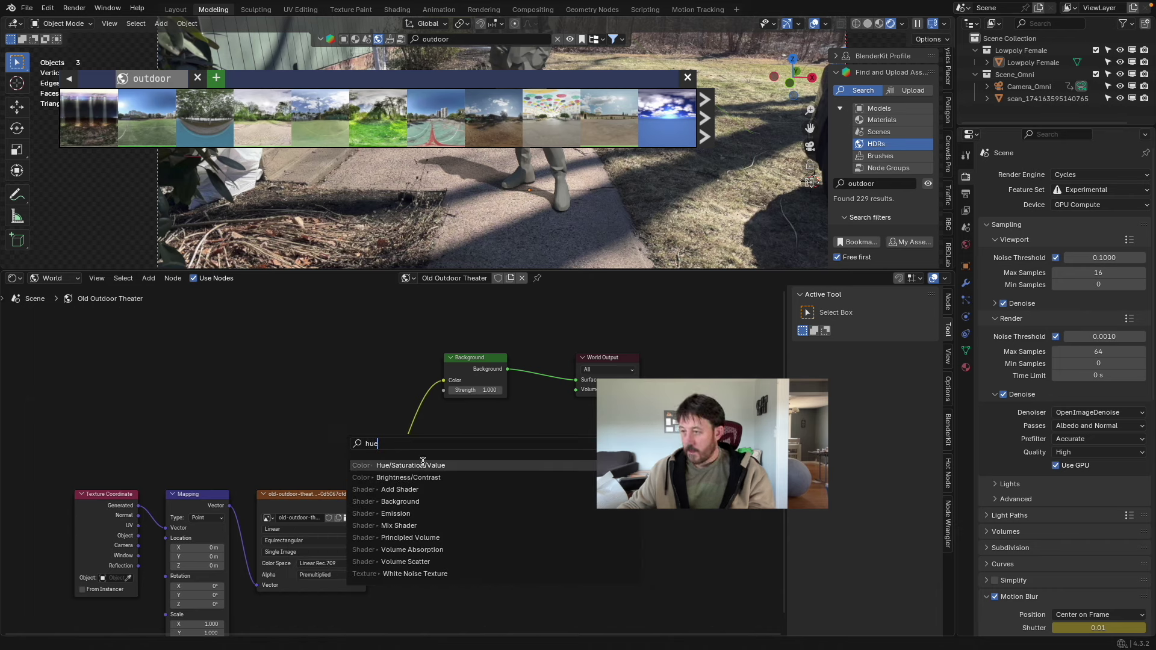
{"action": "key", "text": "Return"}
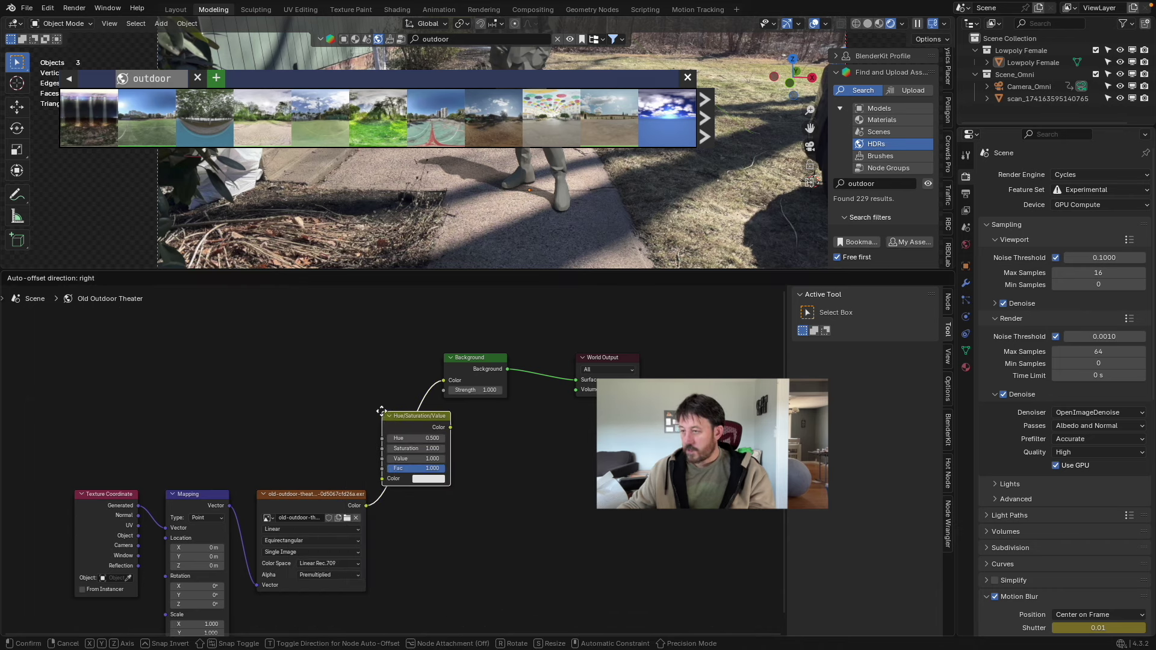
{"action": "left_click", "coordinate": [383, 413]}
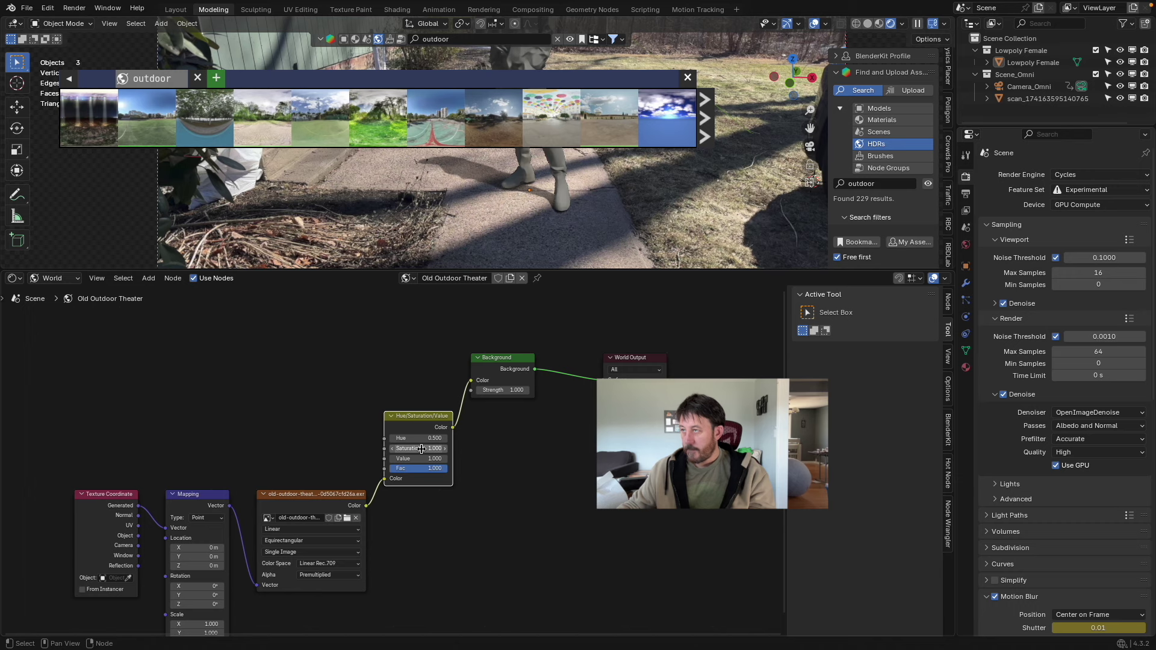
Step: Lower the Hue/Saturation/Value node's Saturation to 0.5 and enlarge the viewport to check the character's lighting
{"action": "left_click", "coordinate": [392, 450]}
{"action": "left_click", "coordinate": [392, 450]}
{"action": "left_click", "coordinate": [393, 452]}
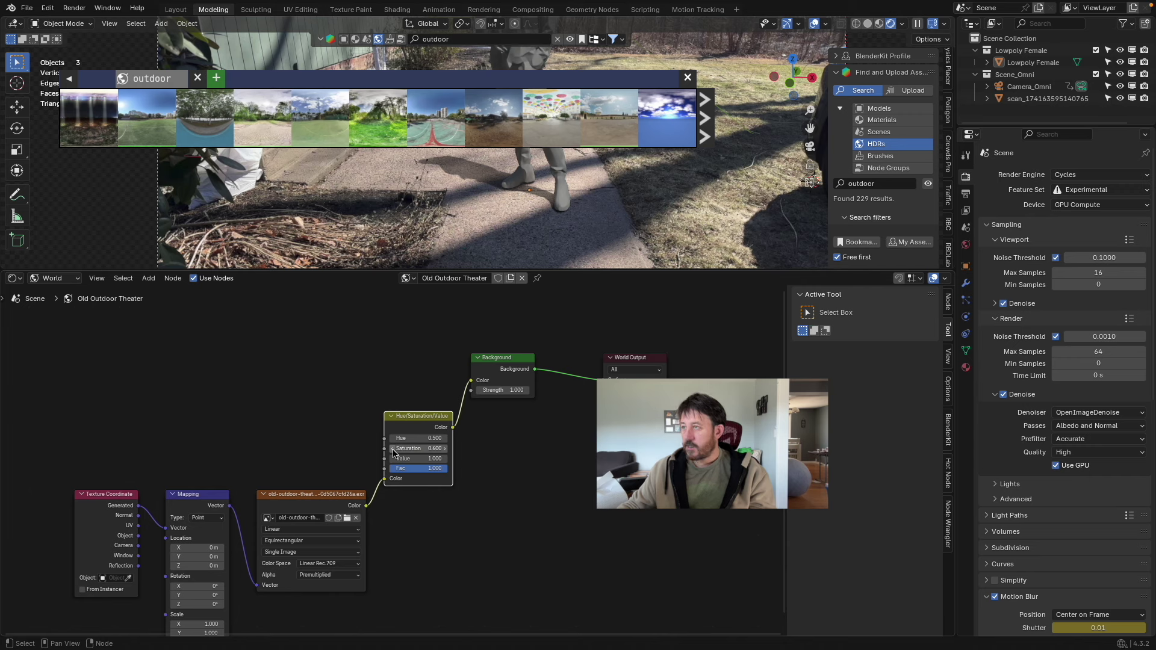
{"action": "left_click", "coordinate": [393, 453]}
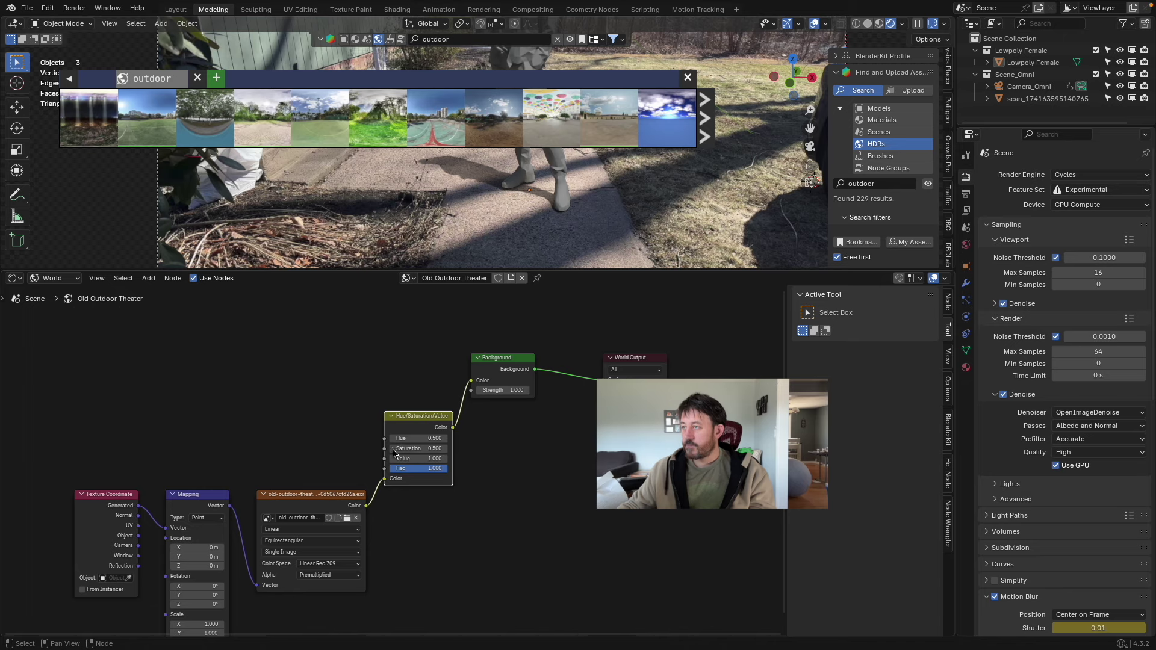
{"action": "left_click_drag", "start_coordinate": [593, 269], "coordinate": [592, 534]}
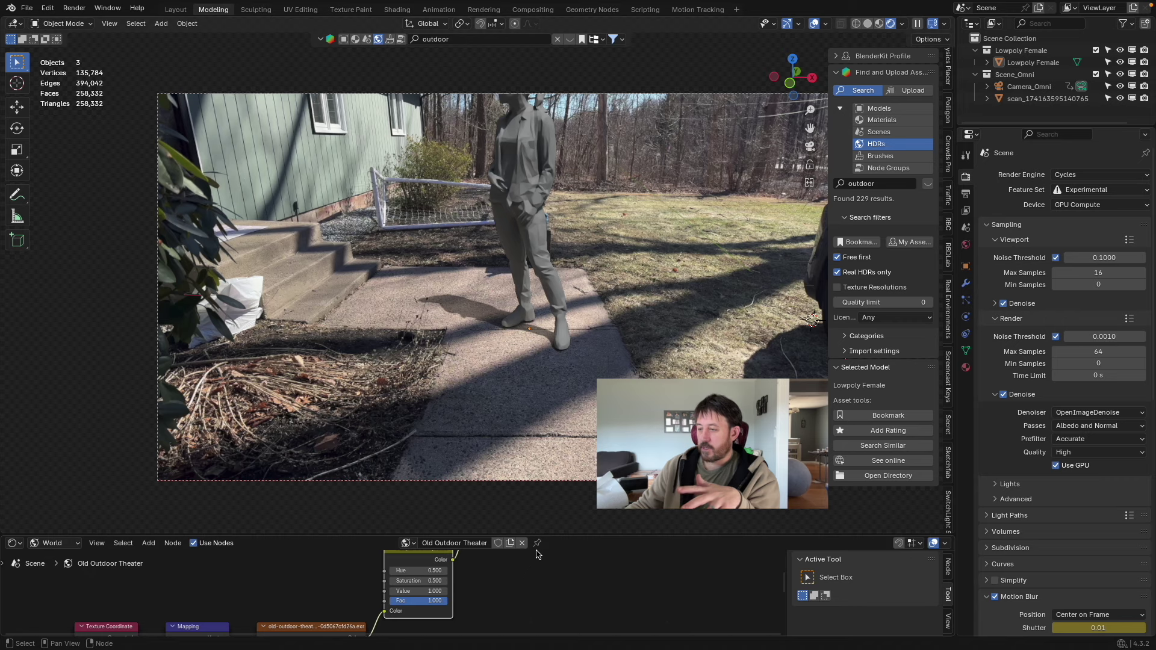
Step: Set the Mapping node's Z rotation to -105° so the character's shadow matches the direction of the footage's shadows
{"action": "left_click_drag", "start_coordinate": [538, 535], "coordinate": [539, 421]}
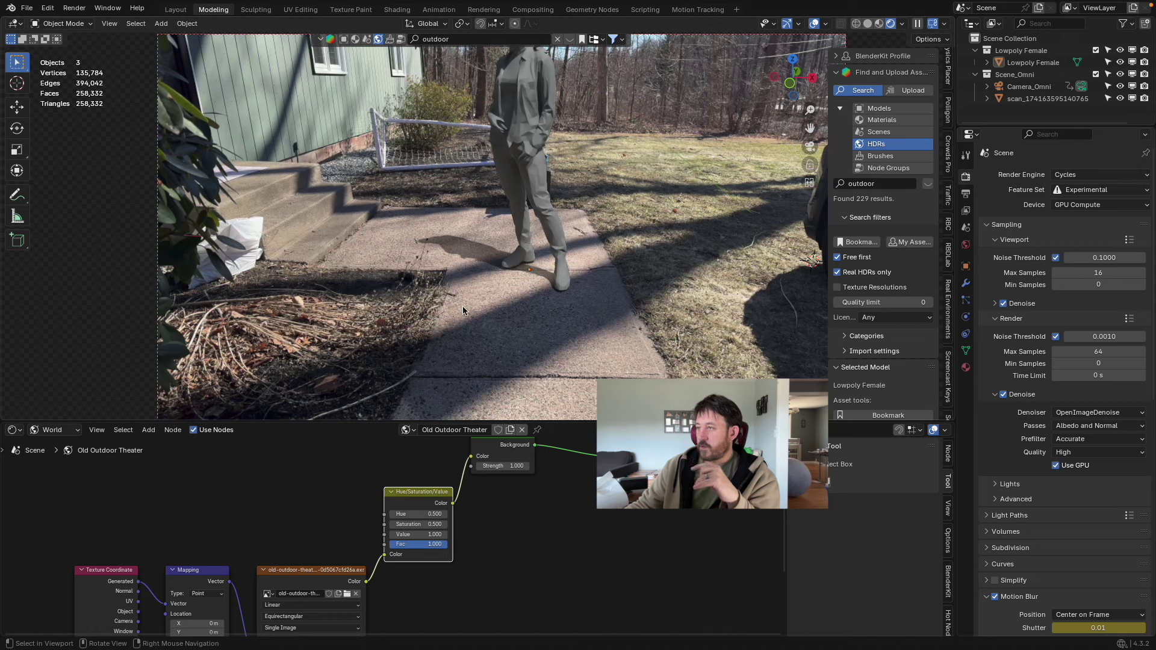
{"action": "middle_click_drag", "start_coordinate": [264, 527], "coordinate": [311, 460]}
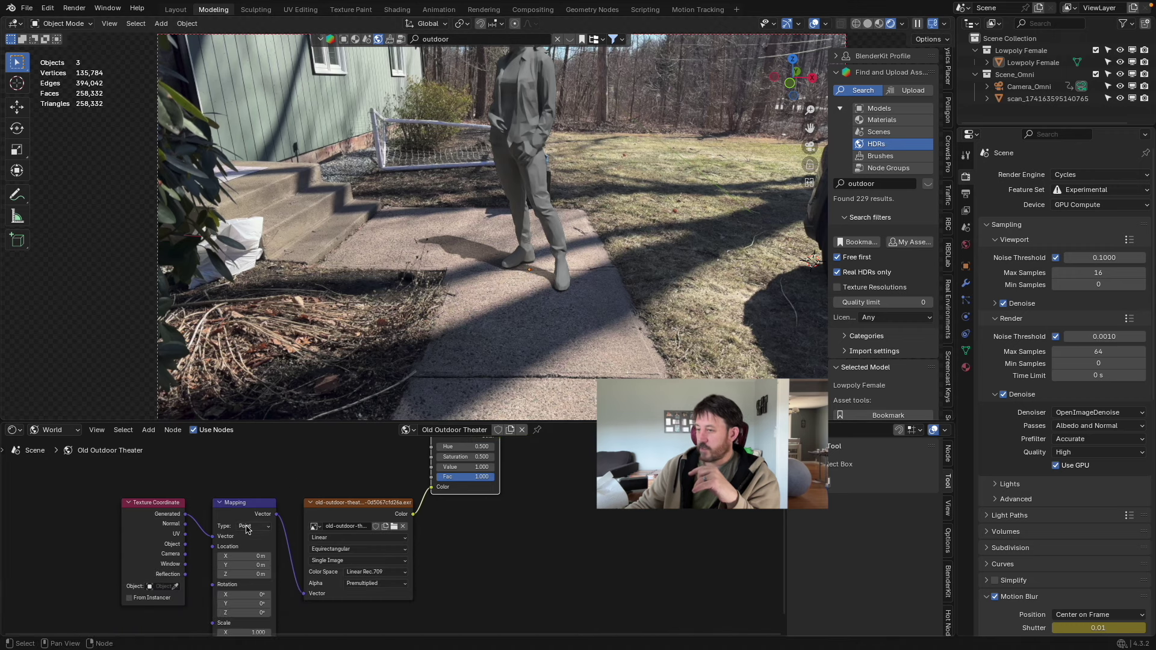
{"action": "middle_click_drag", "start_coordinate": [289, 606], "coordinate": [407, 542]}
{"action": "scroll", "coordinate": [398, 539], "scroll_direction": "up", "scroll_amount": 2}
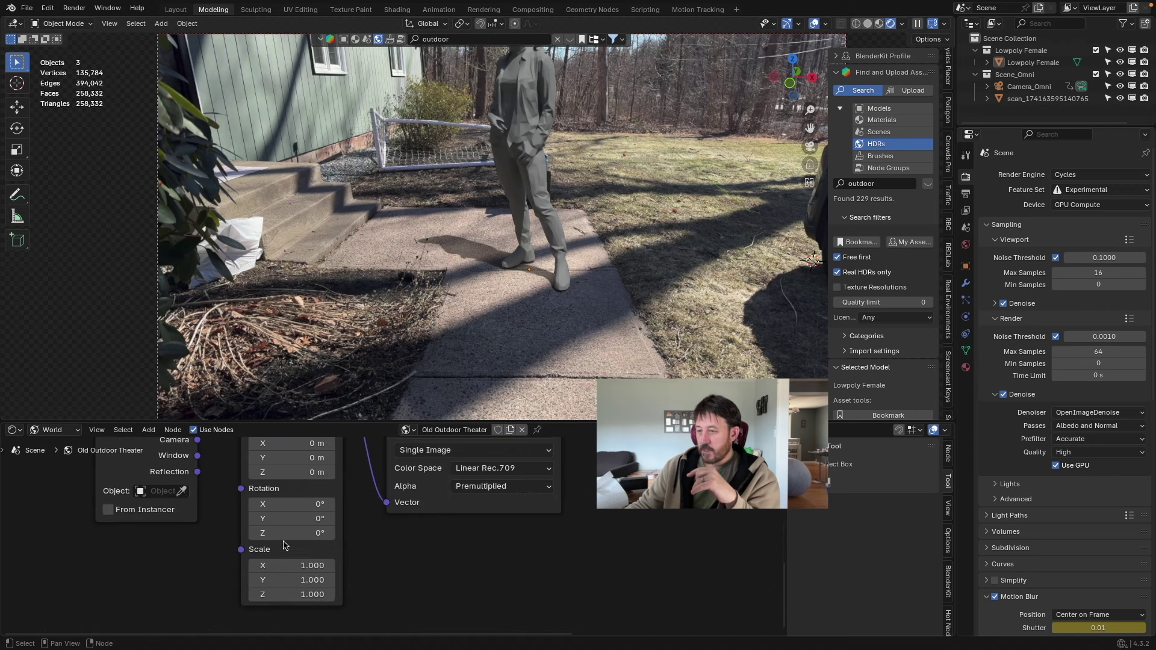
{"action": "mouse_move", "coordinate": [306, 536]}
{"action": "left_mouse_down"}
{"action": "mouse_move", "coordinate": [265, 533]}
{"action": "mouse_move", "coordinate": [298, 533]}
{"action": "mouse_move", "coordinate": [285, 533]}
{"action": "left_mouse_up"}
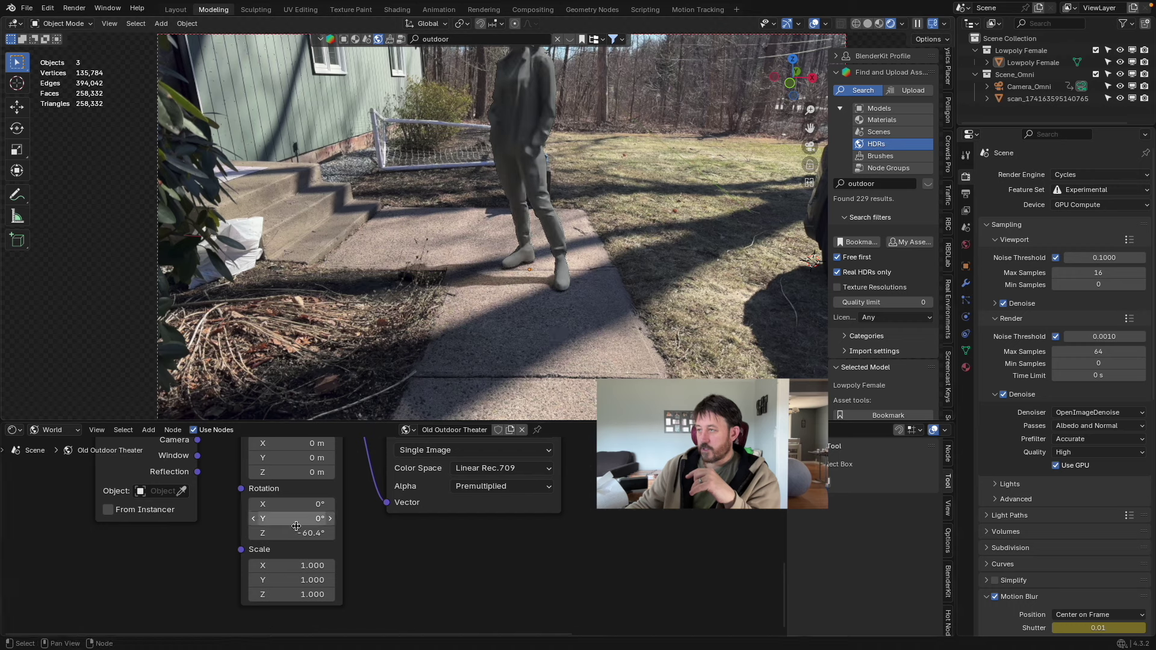
{"action": "mouse_move", "coordinate": [292, 533]}
{"action": "left_mouse_down"}
{"action": "mouse_move", "coordinate": [265, 533]}
{"action": "mouse_move", "coordinate": [310, 532]}
{"action": "left_mouse_up"}
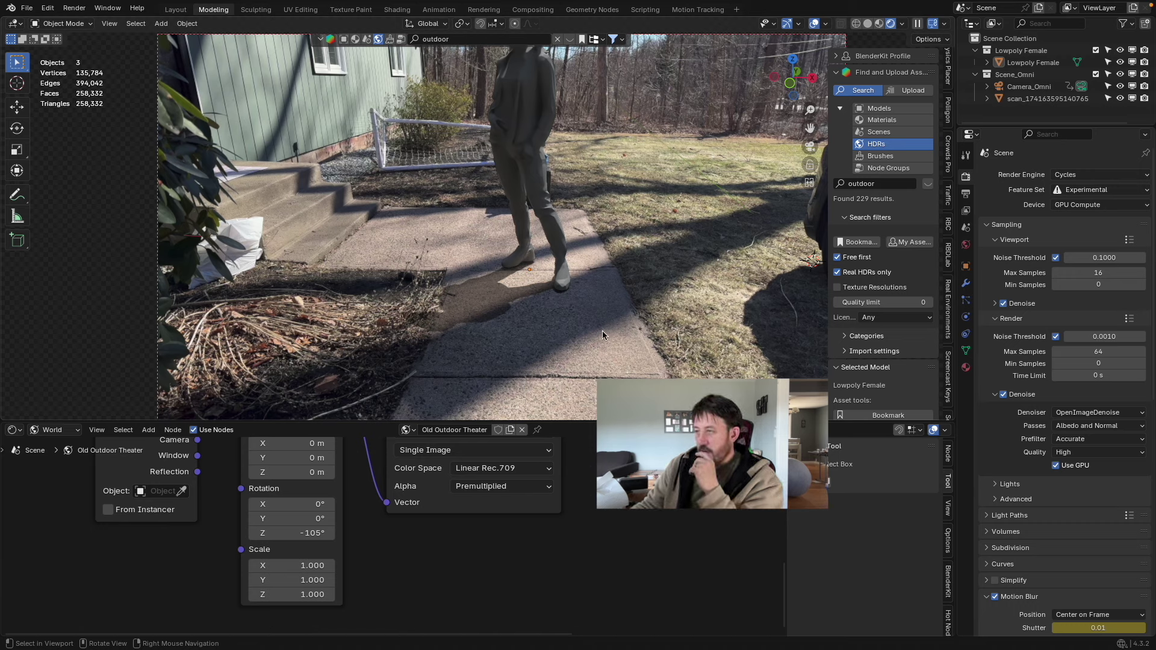
Step: Move the character about 0.24 m along the global Y axis, farther back on the walkway, and deselect it
{"action": "left_click", "coordinate": [541, 190]}
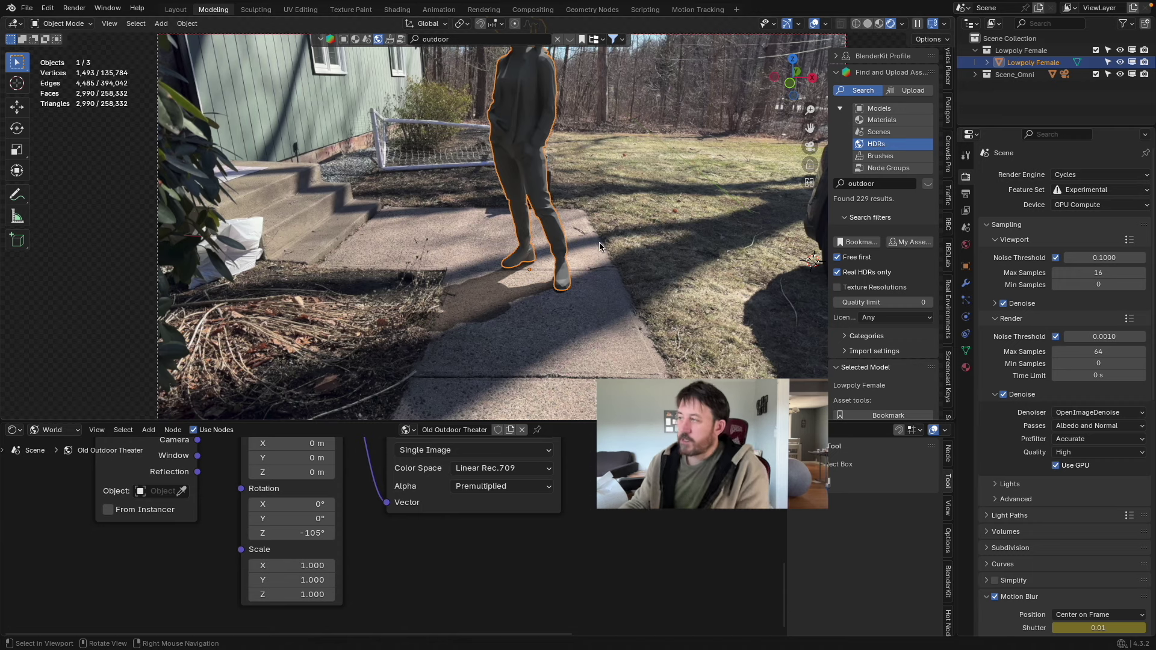
{"action": "key", "text": "g"}
{"action": "key", "text": "y"}
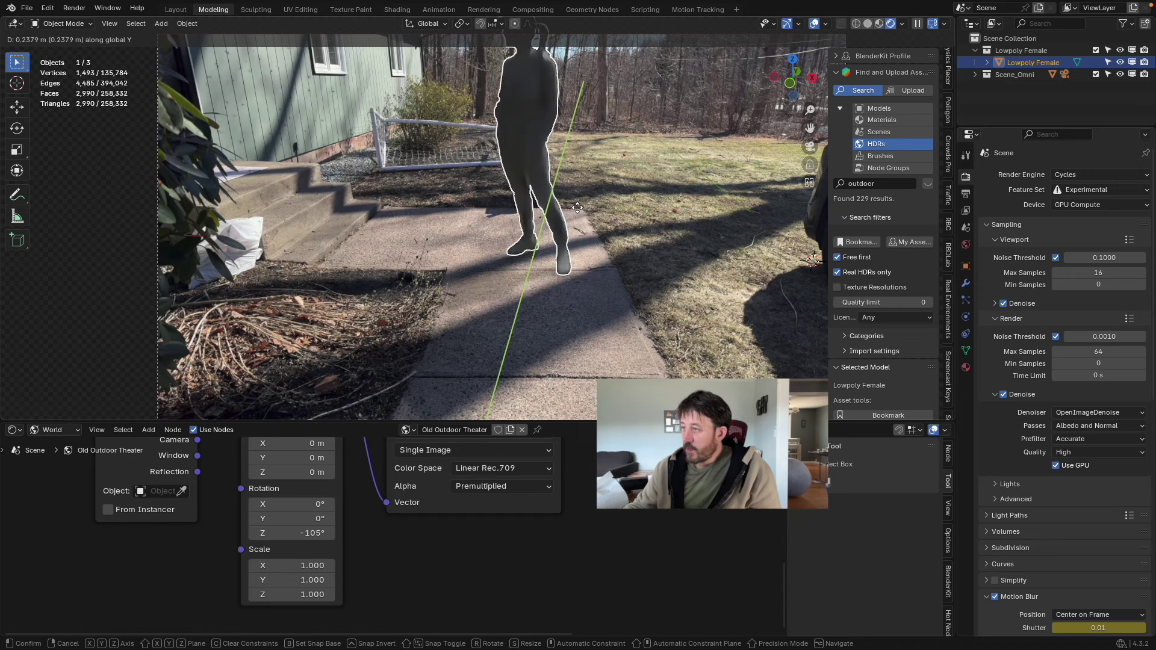
{"action": "left_click", "coordinate": [571, 290]}
{"action": "left_click", "coordinate": [598, 244]}
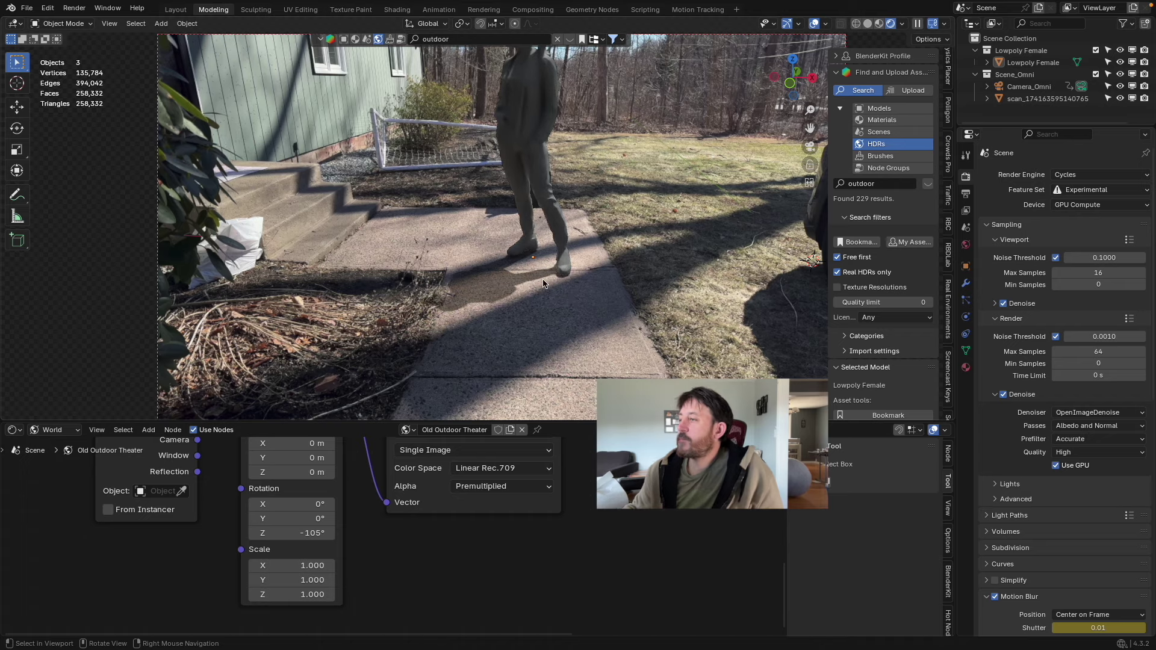
Step: Lower the world HDR's strength to 0.6 while comparing the character's shadow with the real shadows on the pavement
{"action": "middle_click_drag", "start_coordinate": [539, 273], "coordinate": [515, 194], "text": "ctrl"}
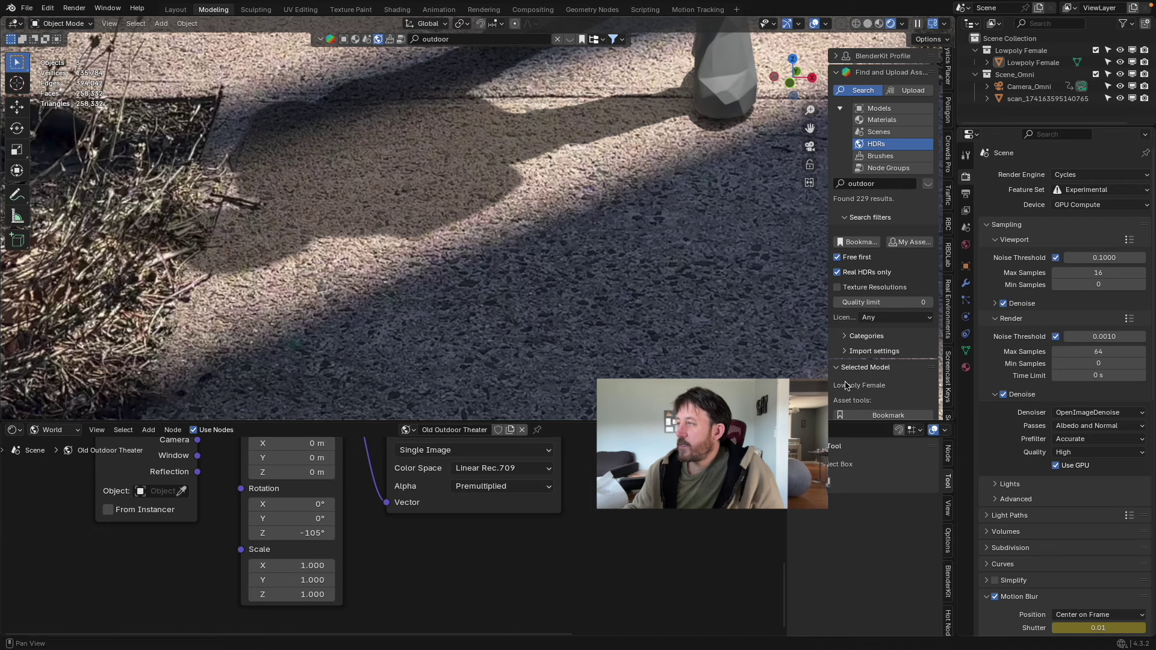
{"action": "left_click", "coordinate": [967, 245]}
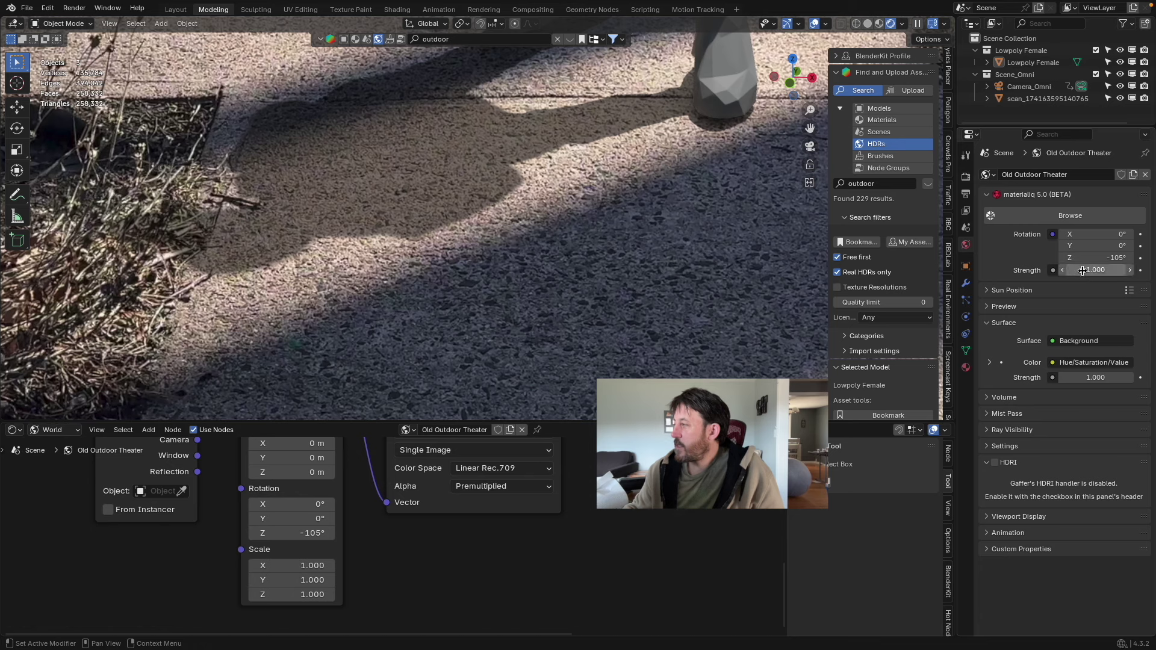
{"action": "left_click", "coordinate": [1063, 273]}
{"action": "left_click", "coordinate": [1063, 272]}
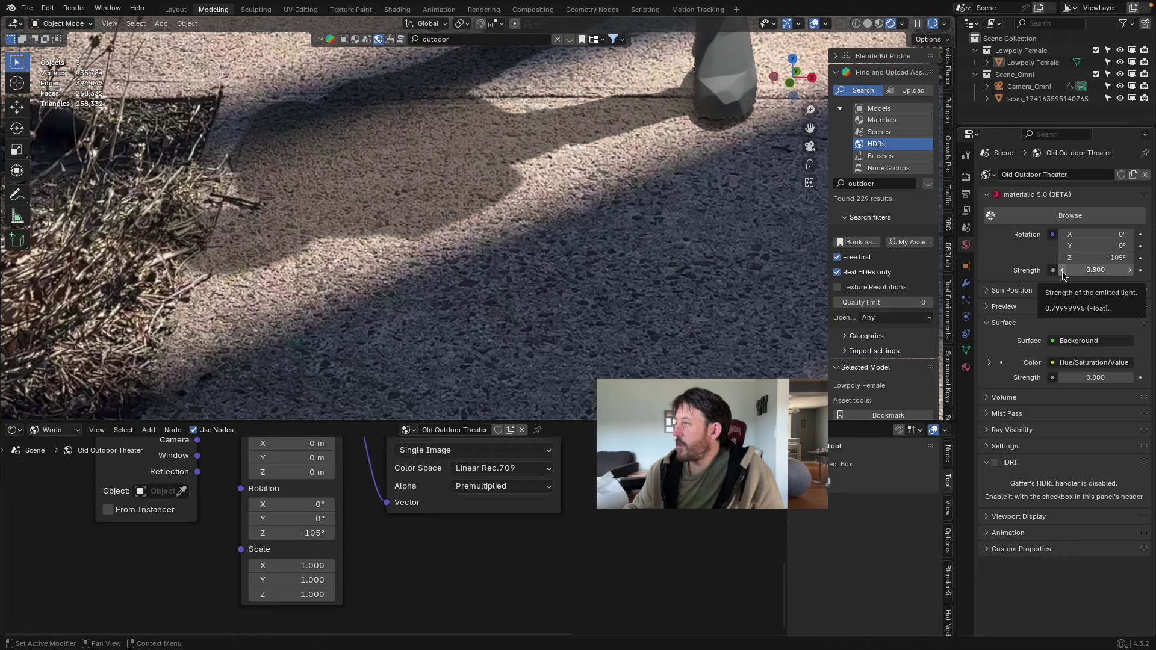
{"action": "left_click", "coordinate": [1063, 272]}
{"action": "left_click", "coordinate": [1063, 272]}
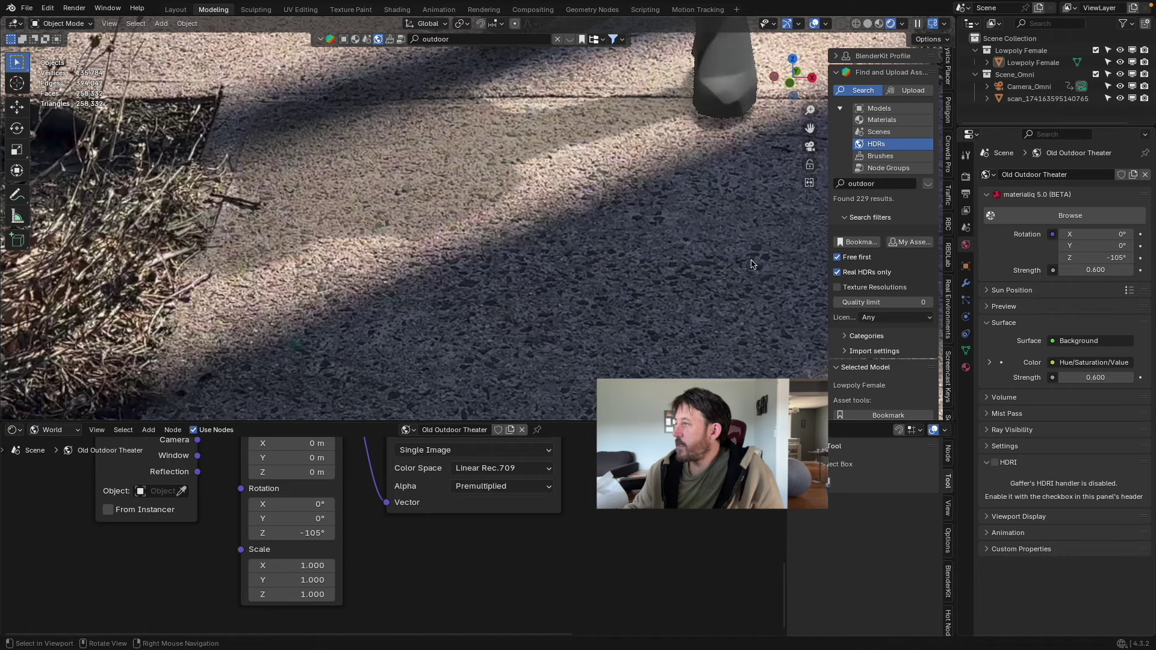
{"action": "scroll", "coordinate": [696, 259], "scroll_direction": "down", "scroll_amount": 4}
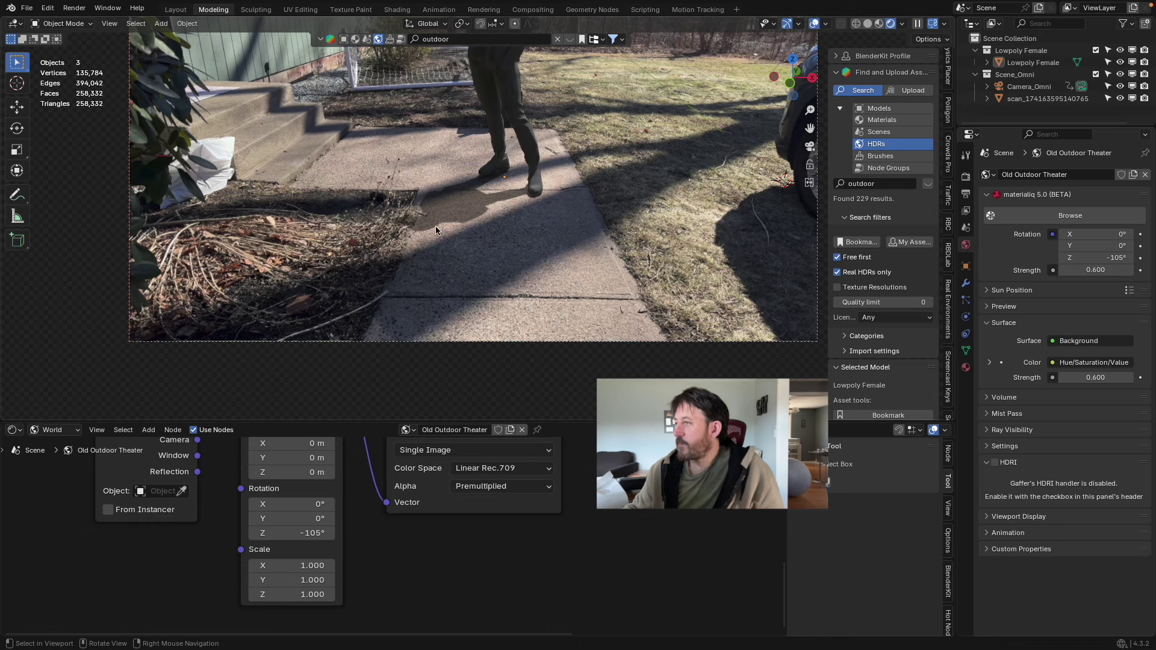
{"action": "middle_click_drag", "start_coordinate": [519, 152], "coordinate": [447, 268], "text": "shift"}
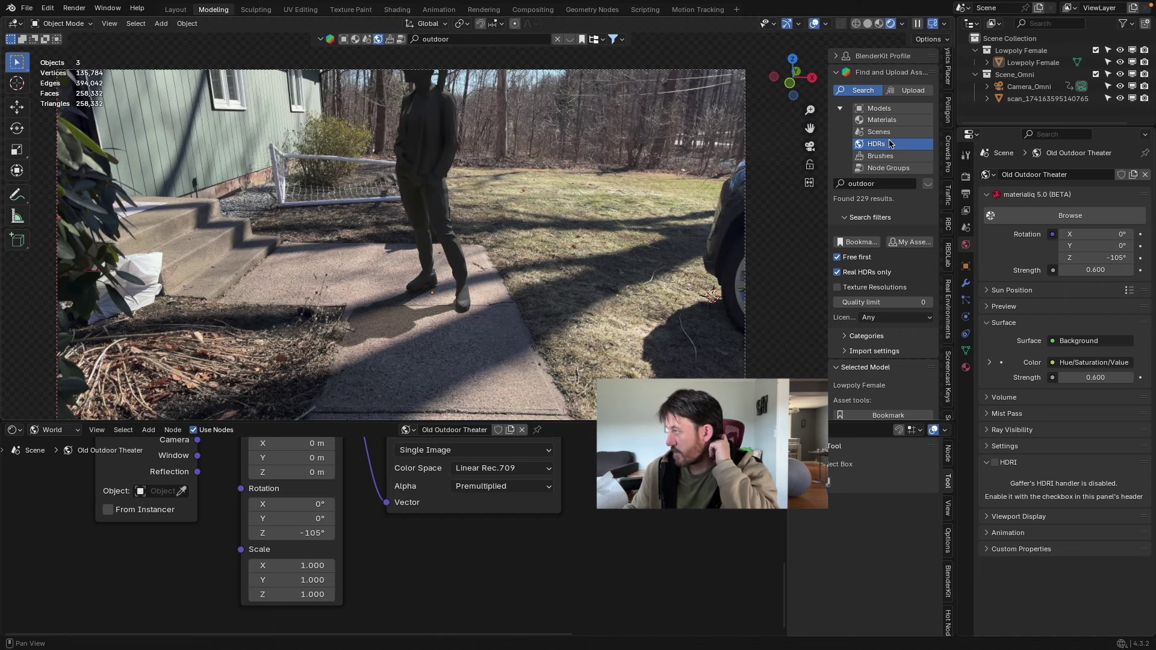
Step: Set the scene's color management to the Standard view transform with the look set to None
{"action": "left_click", "coordinate": [966, 178]}
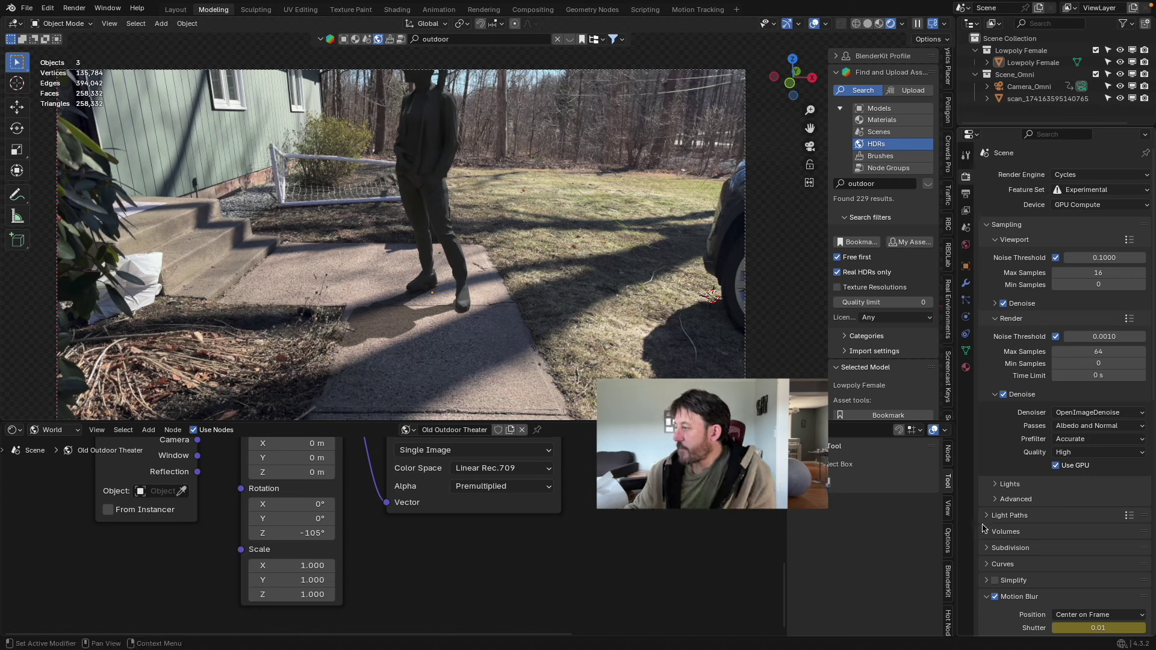
{"action": "scroll", "coordinate": [997, 602], "scroll_direction": "down", "scroll_amount": 5}
{"action": "scroll", "coordinate": [999, 602], "scroll_direction": "down", "scroll_amount": 12}
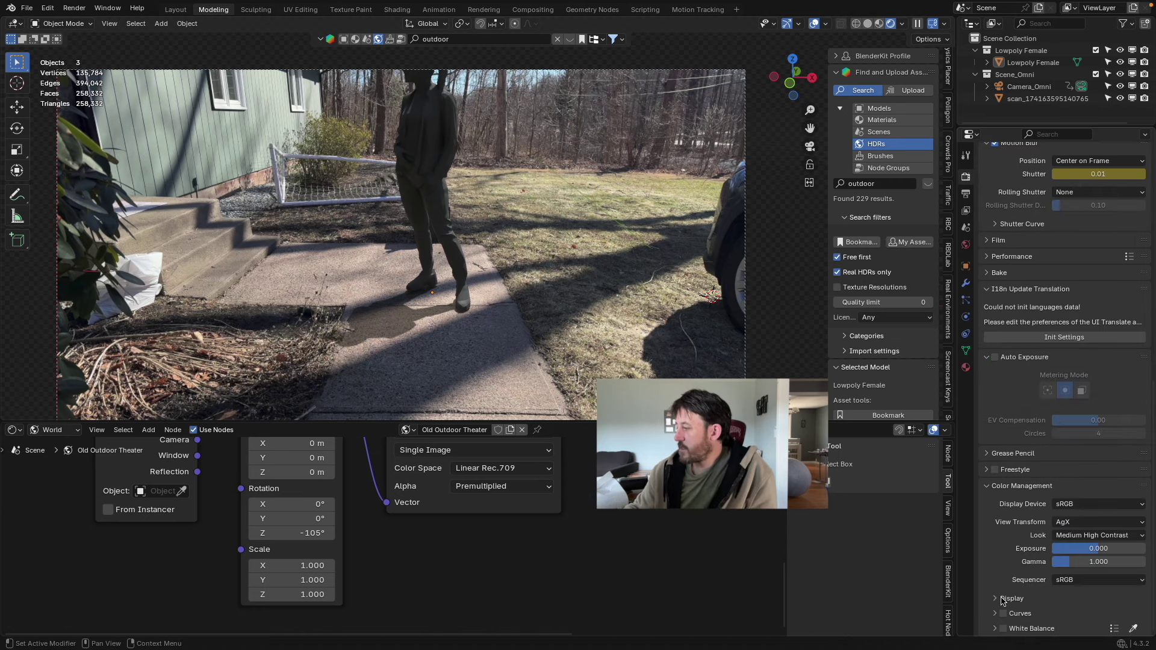
{"action": "left_click", "coordinate": [1095, 512]}
{"action": "left_click", "coordinate": [1091, 510]}
{"action": "left_click", "coordinate": [1078, 522]}
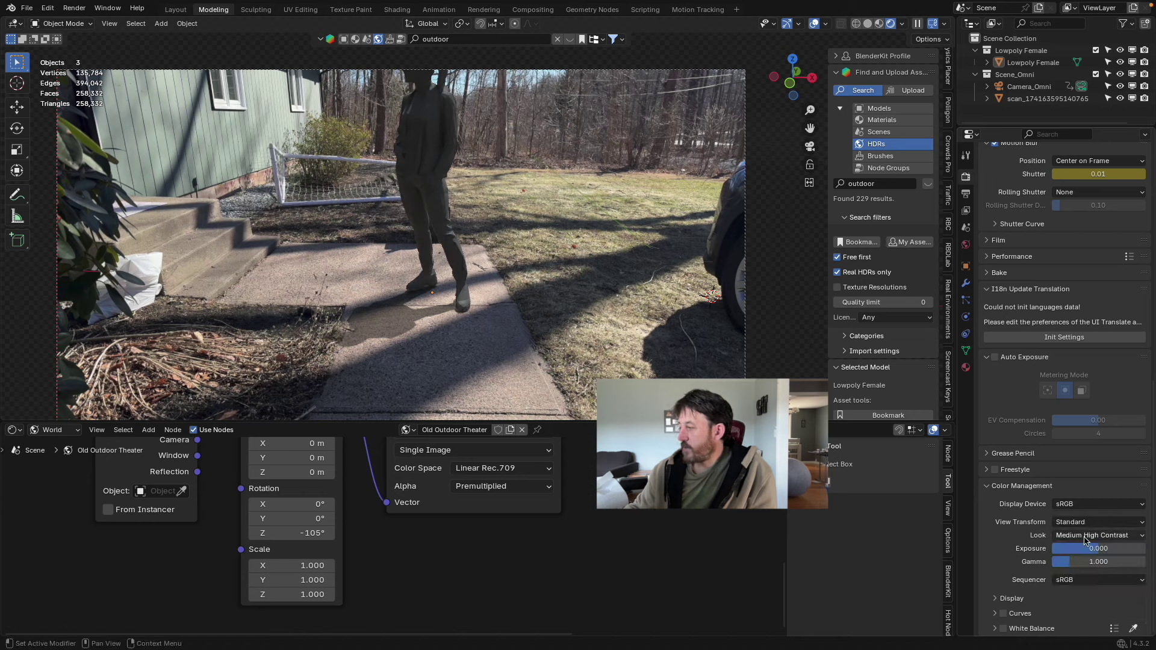
{"action": "left_click", "coordinate": [1087, 535]}
{"action": "left_click", "coordinate": [1067, 428]}
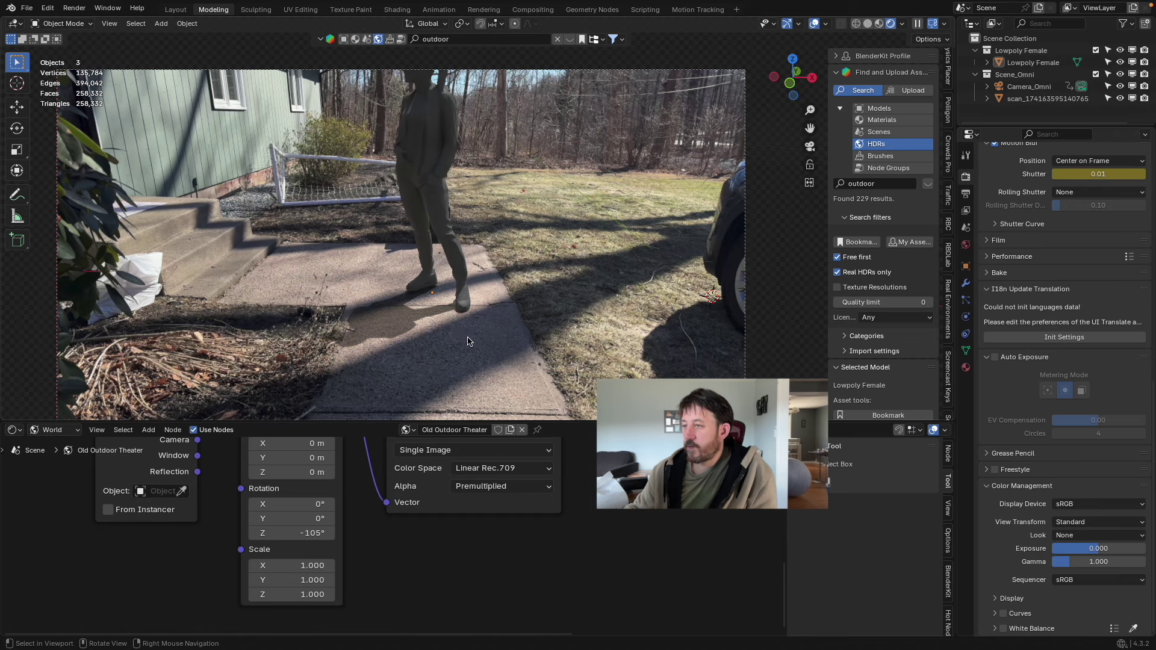
Step: Add a sun light on the walkway beside the character, raise it above the ground and aim it along the footage's shadow direction
{"action": "right_click", "coordinate": [490, 298], "text": "shift"}
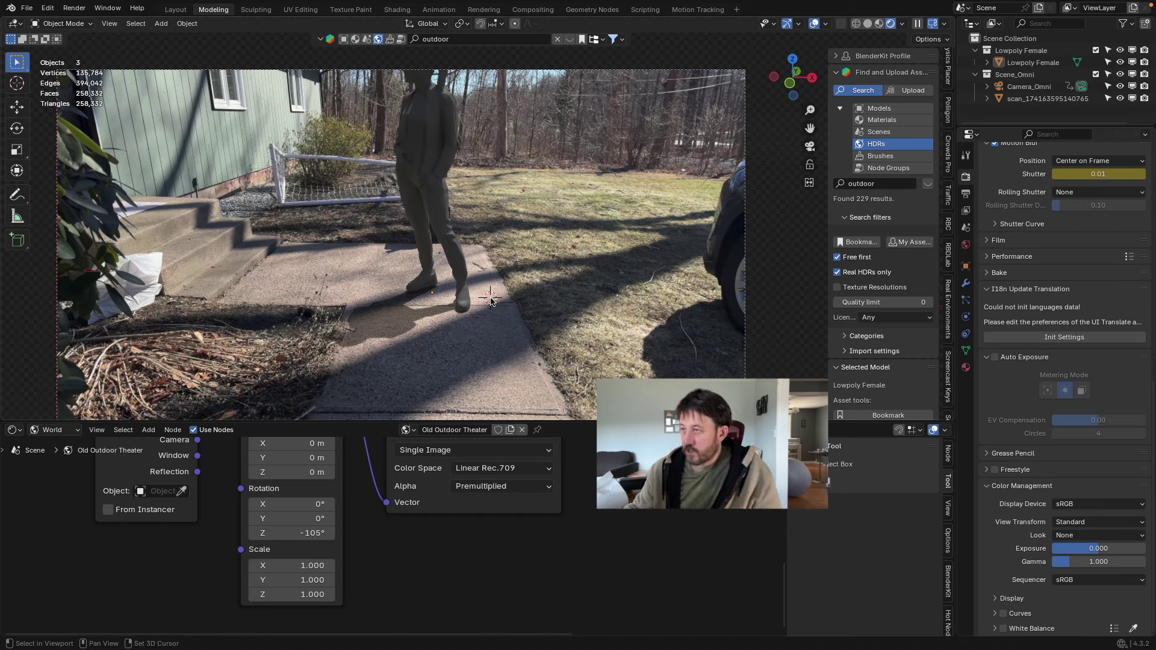
{"action": "key", "text": "shift+a"}
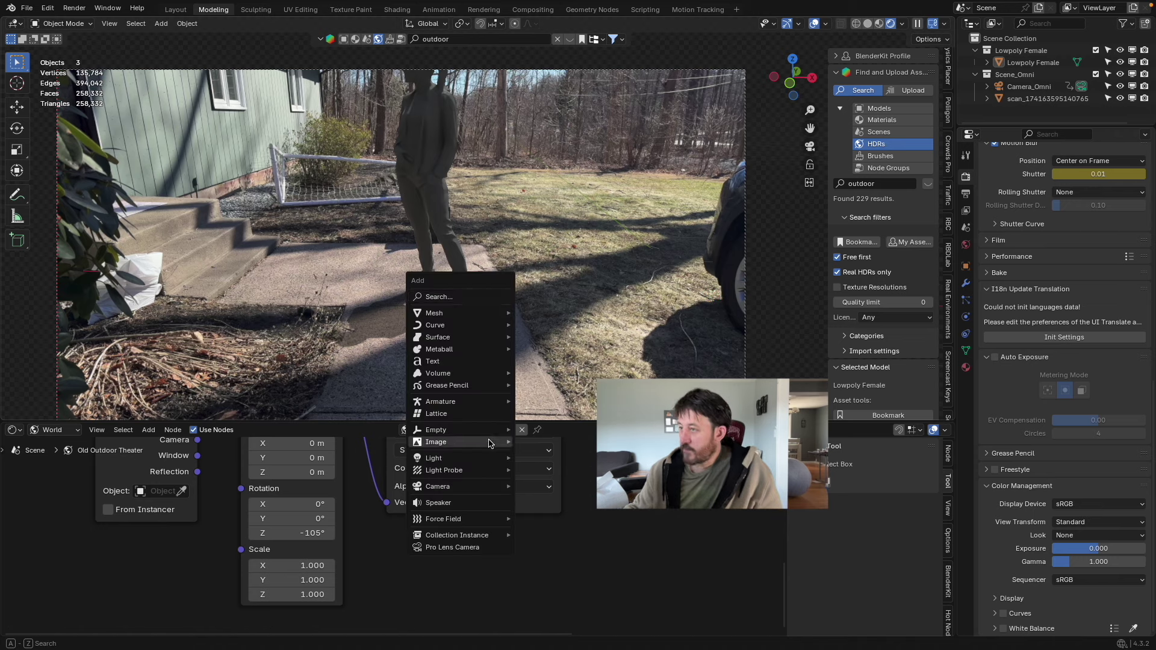
{"action": "mouse_move", "coordinate": [471, 463]}
{"action": "left_click", "coordinate": [539, 471]}
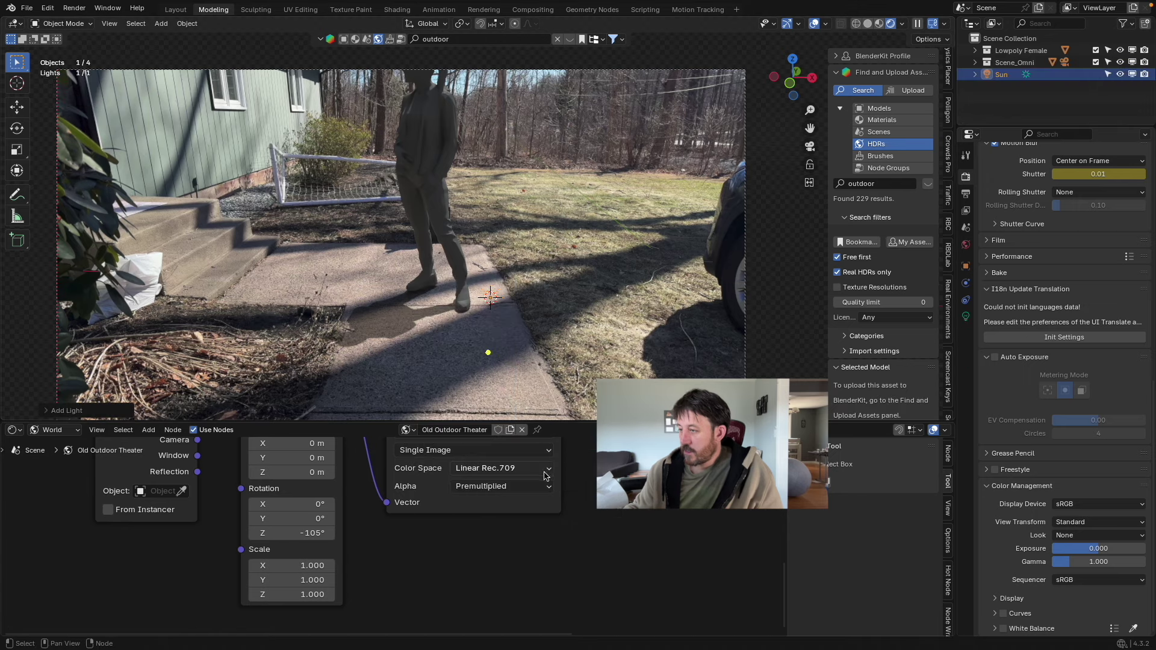
{"action": "left_click_drag", "start_coordinate": [488, 353], "coordinate": [509, 127]}
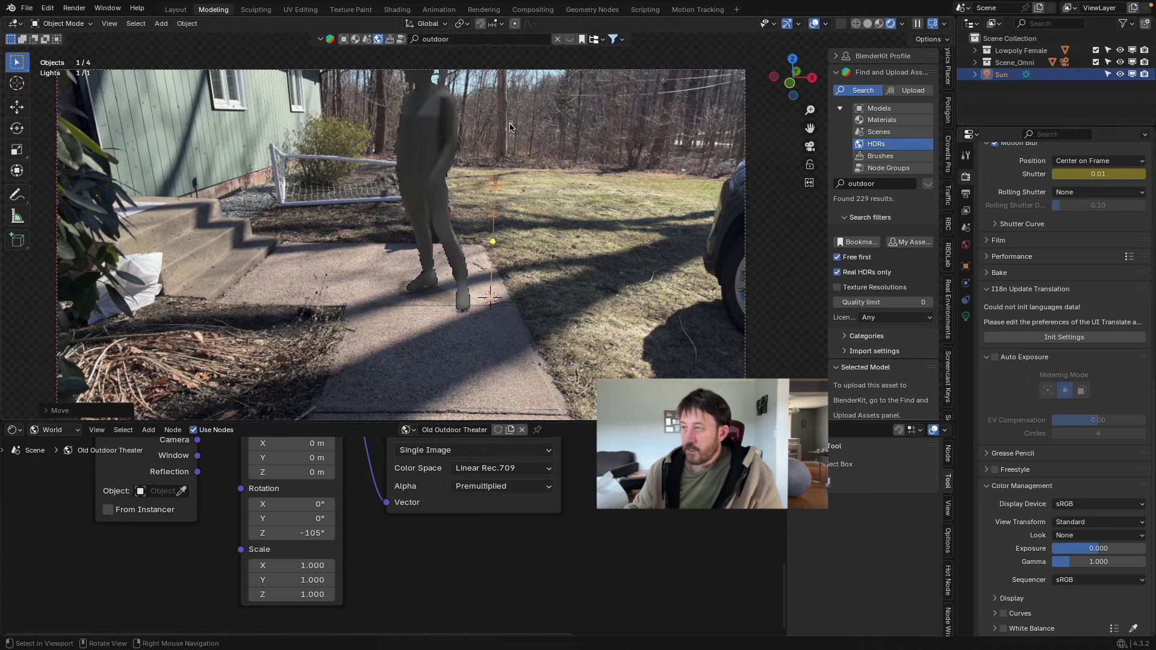
{"action": "left_click_drag", "start_coordinate": [492, 243], "coordinate": [241, 399]}
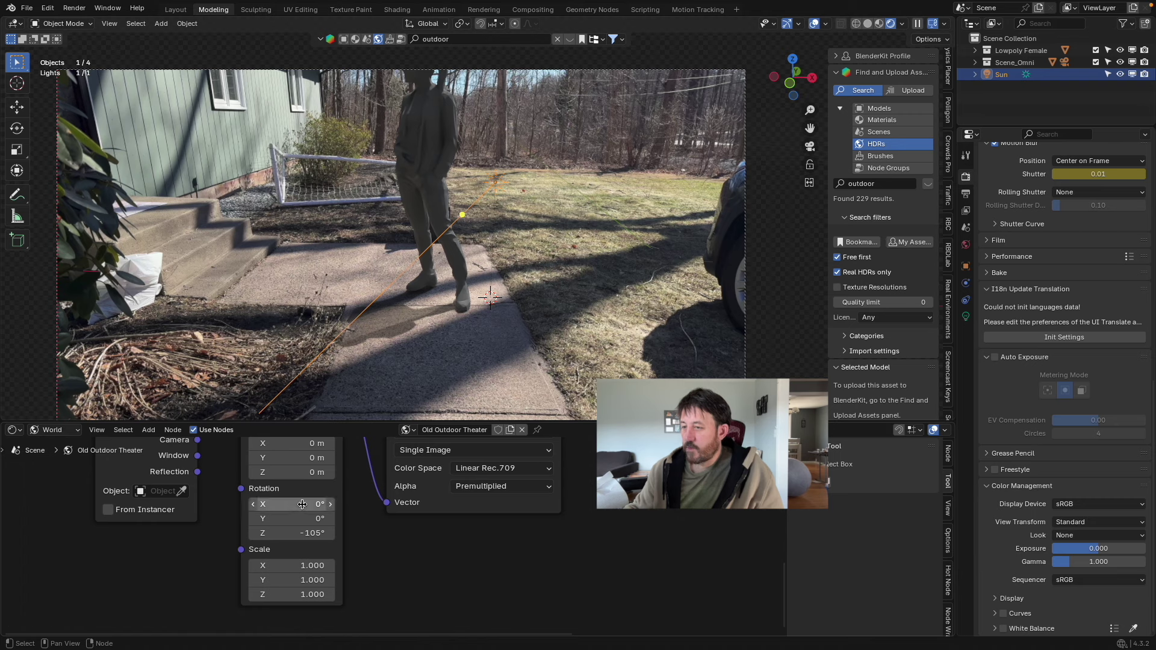
Step: Hide the sun light and set the HDR Mapping node's rotation to 40.9° on X and -71.6° on Z
{"action": "left_click_drag", "start_coordinate": [302, 504], "coordinate": [308, 503]}
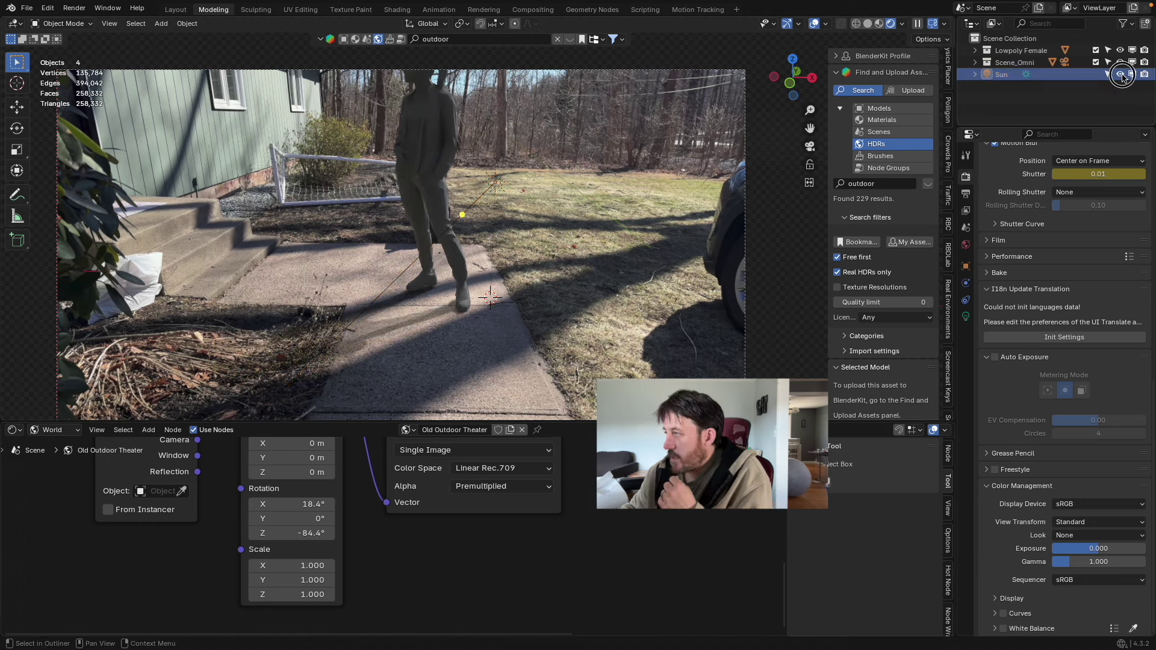
{"action": "left_click", "coordinate": [1119, 75]}
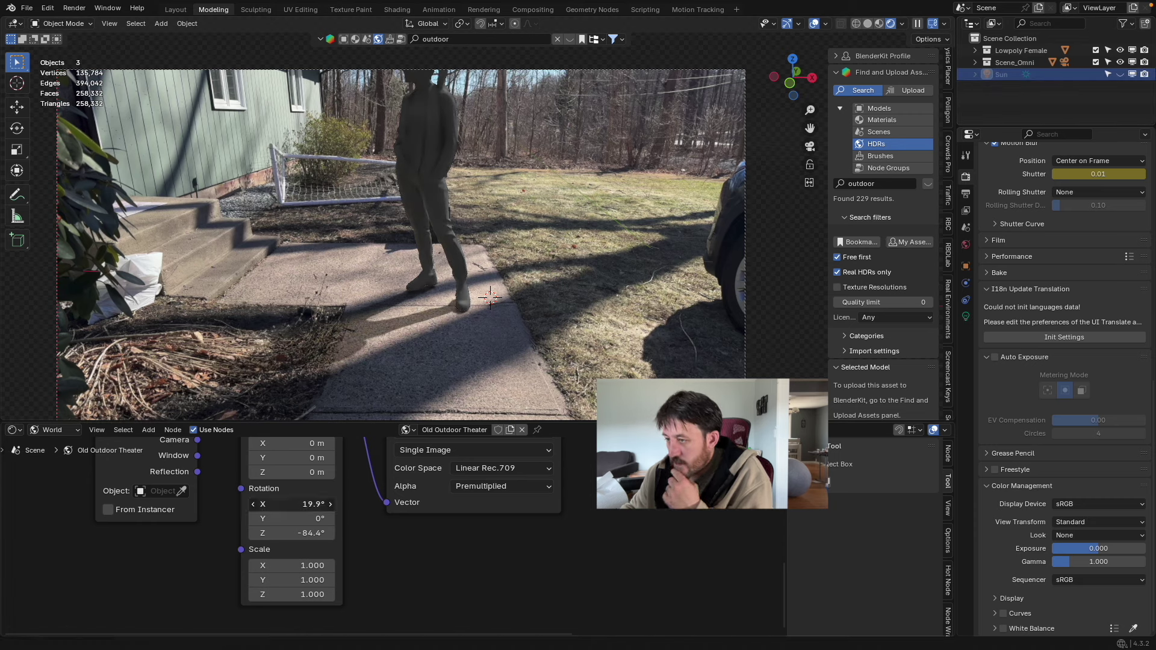
{"action": "left_click_drag", "start_coordinate": [308, 505], "coordinate": [306, 505]}
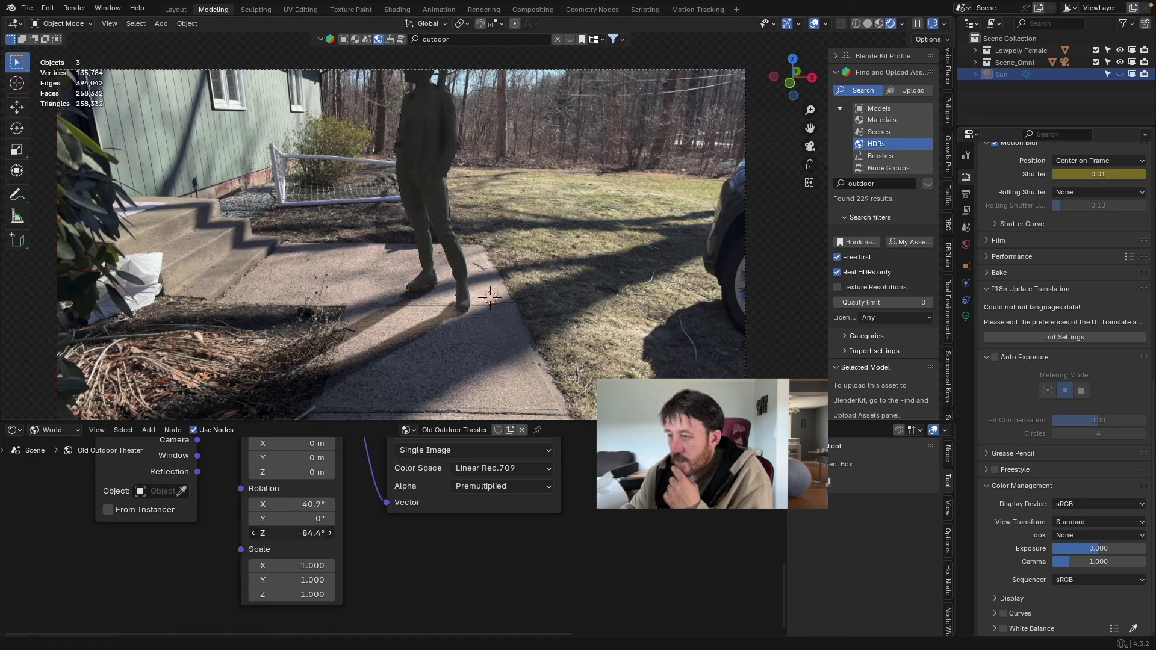
{"action": "left_click_drag", "start_coordinate": [300, 533], "coordinate": [300, 536]}
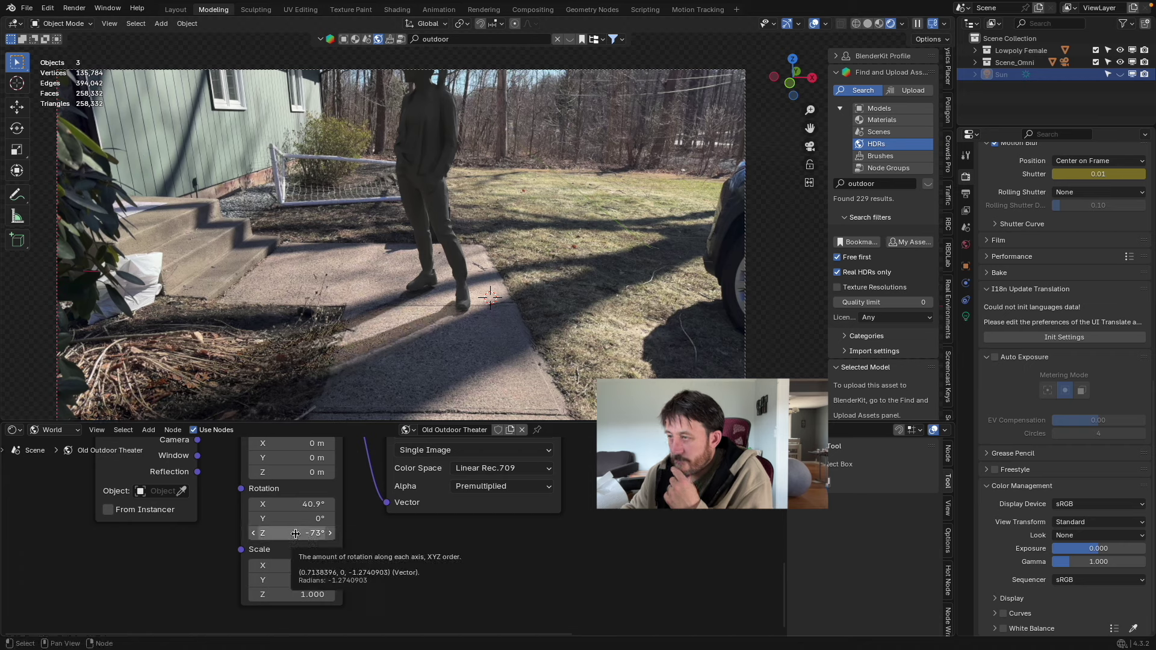
{"action": "left_click_drag", "start_coordinate": [296, 534], "coordinate": [299, 533]}
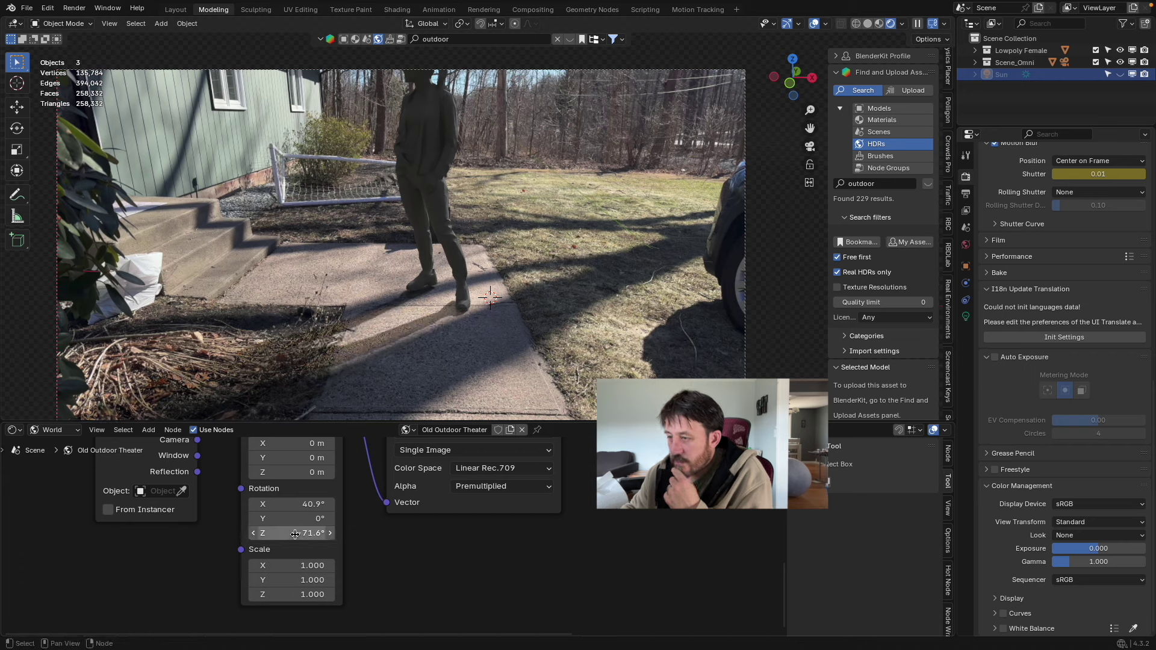
Step: Try to move the character vertically along the Z axis, and undo it
{"action": "left_click", "coordinate": [438, 211]}
{"action": "key", "text": "g"}
{"action": "key", "text": "z"}
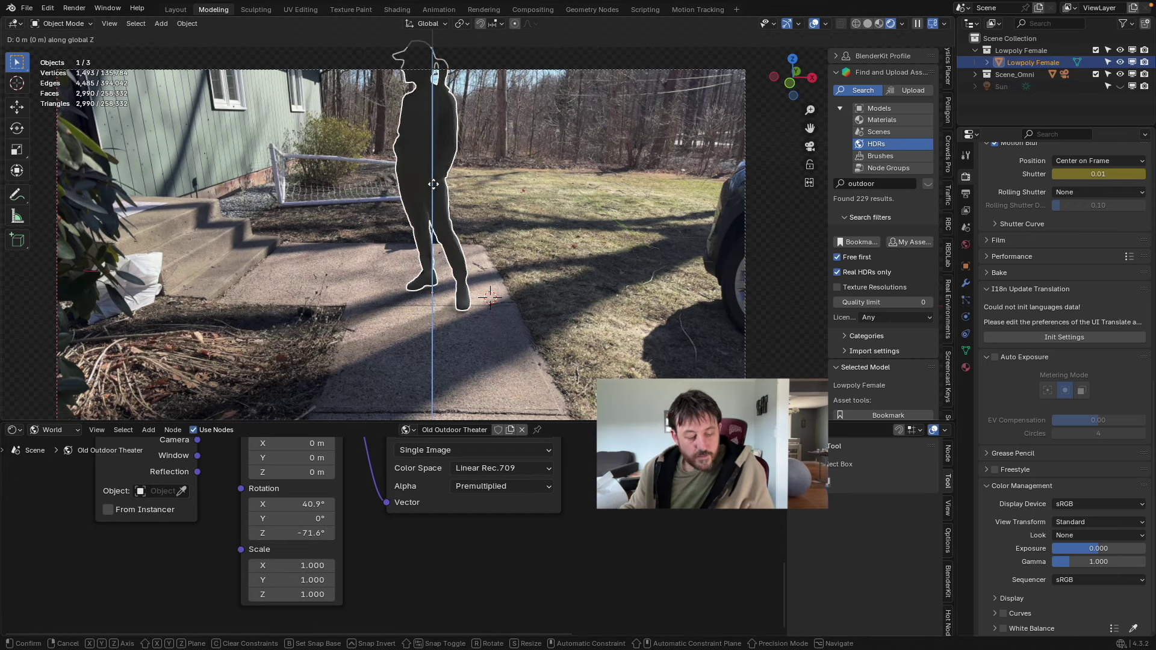
{"action": "left_click", "coordinate": [433, 184]}
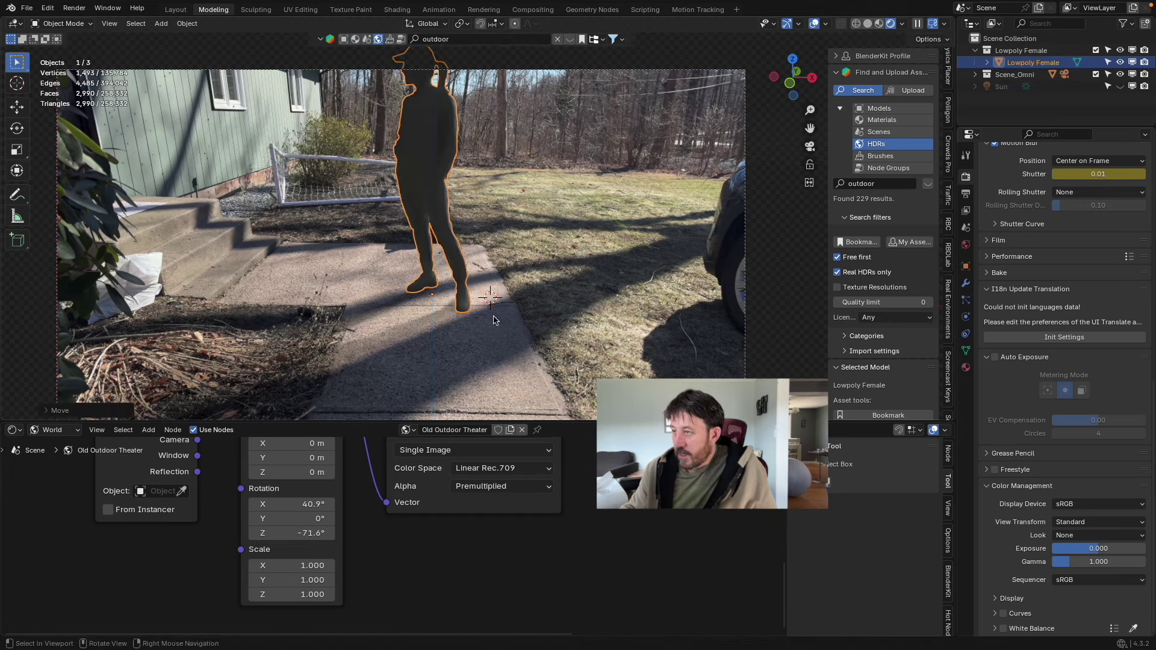
{"action": "key", "text": "ctrl+z"}
{"action": "key", "text": "ctrl+z"}
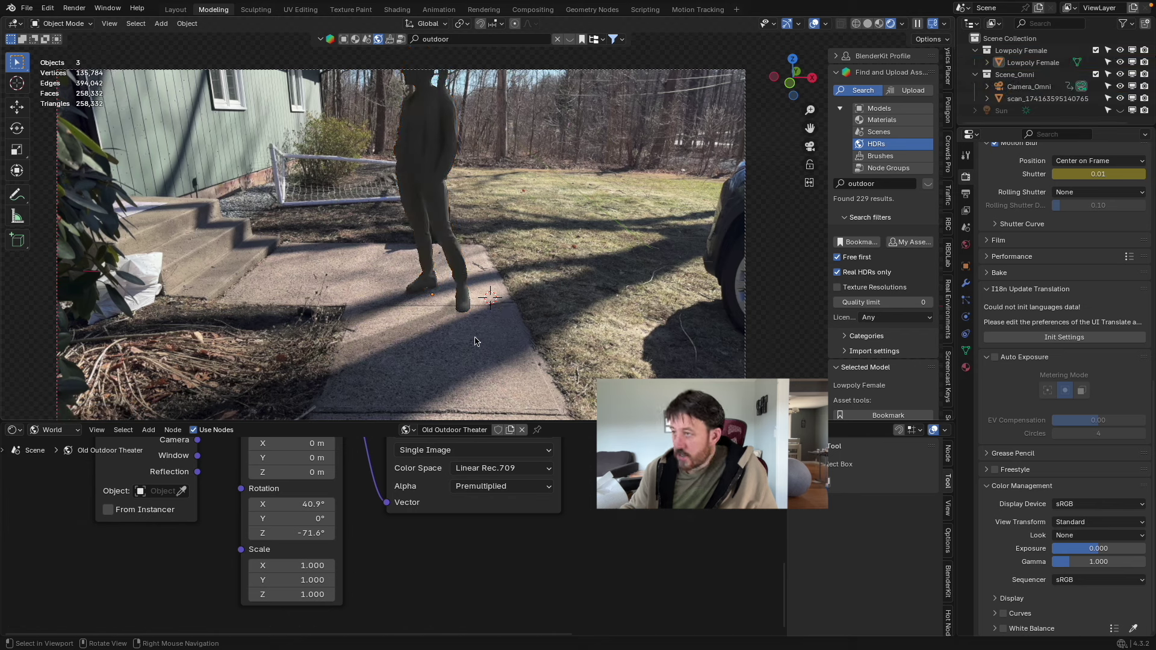
Step: Unhide the sun light and set its angle to 14.3° and its strength to 2
{"action": "left_click", "coordinate": [1120, 110]}
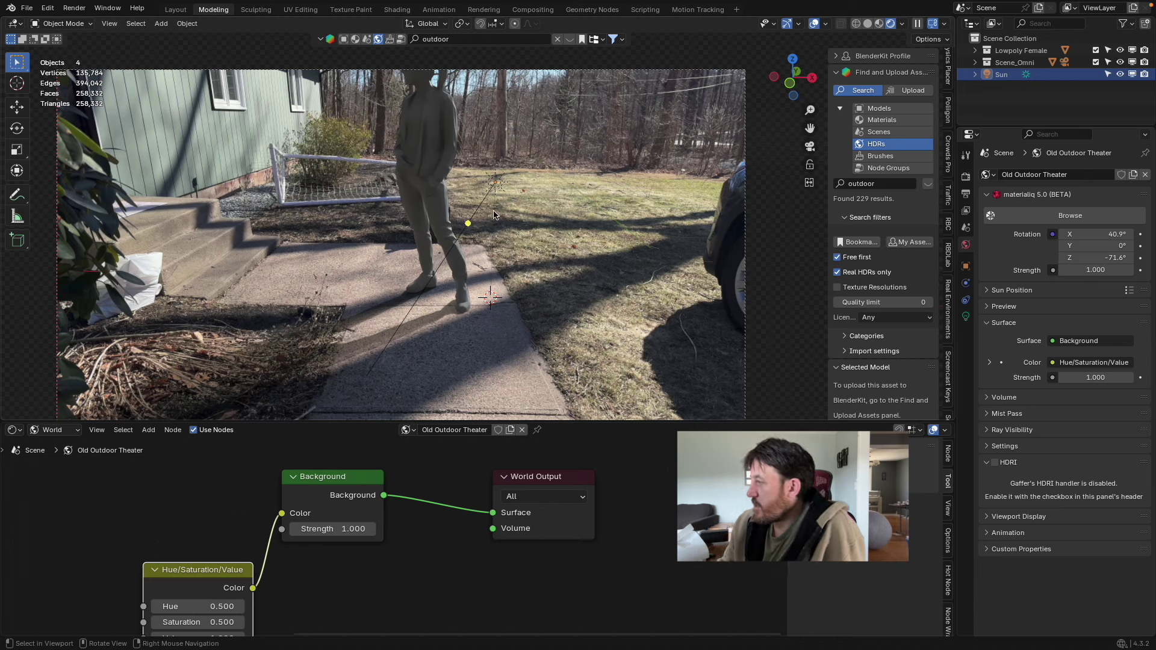
{"action": "left_click", "coordinate": [966, 317]}
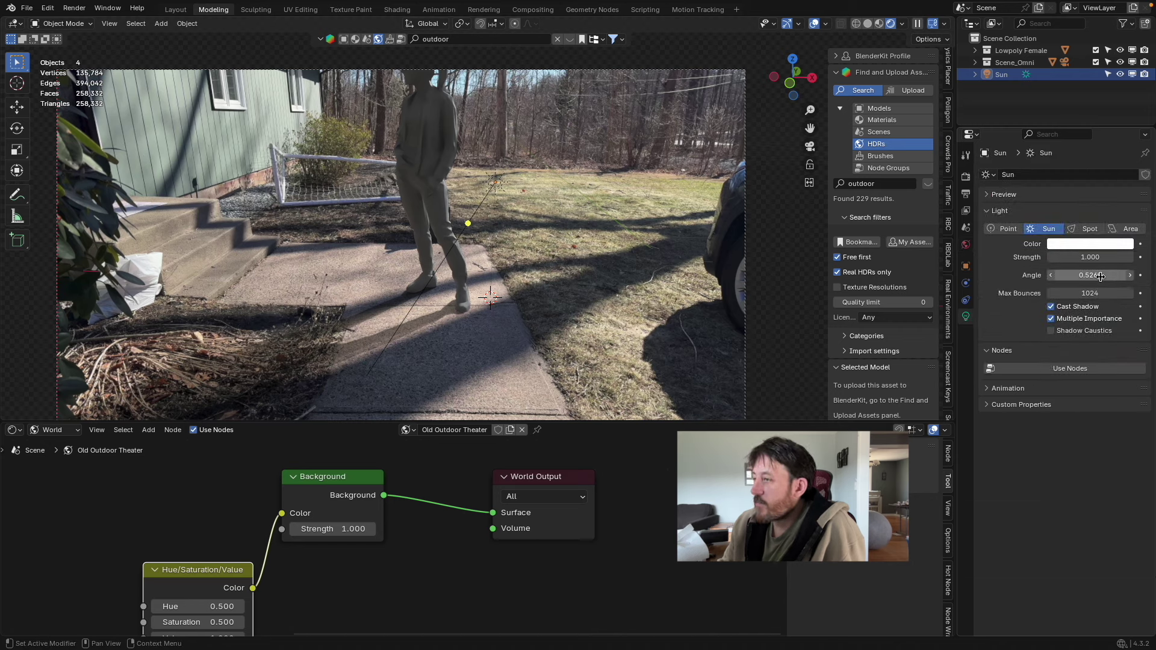
{"action": "left_click_drag", "start_coordinate": [1100, 276], "coordinate": [1126, 276]}
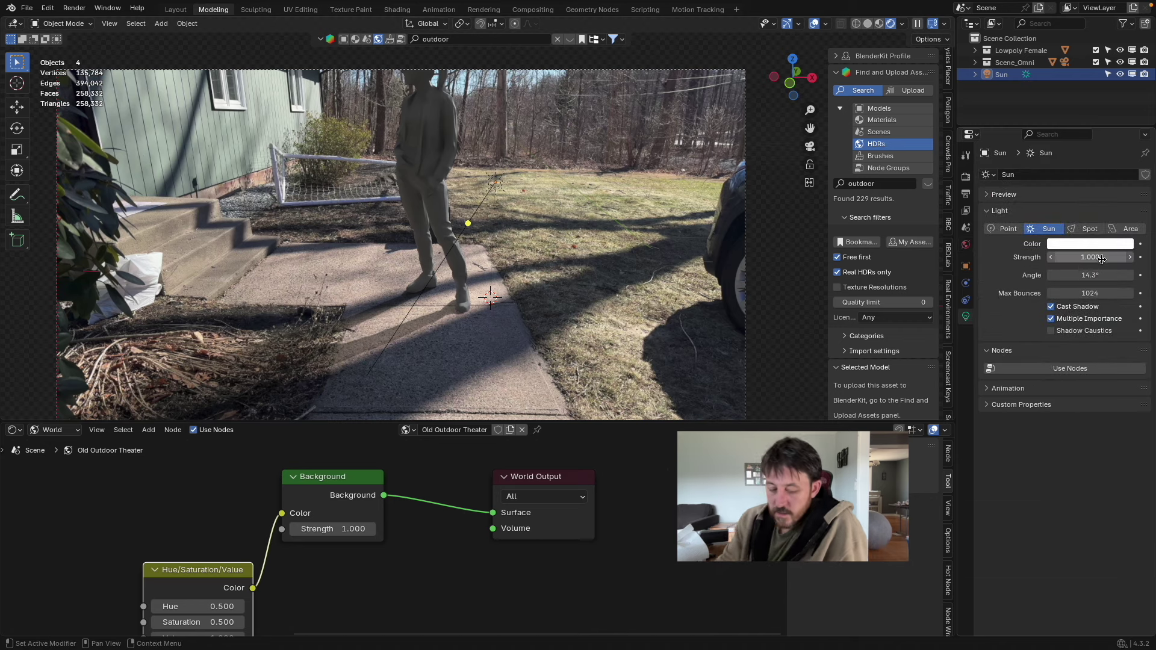
{"action": "left_click", "coordinate": [1104, 259]}
{"action": "type", "text": "2"}
{"action": "key", "text": "Return"}
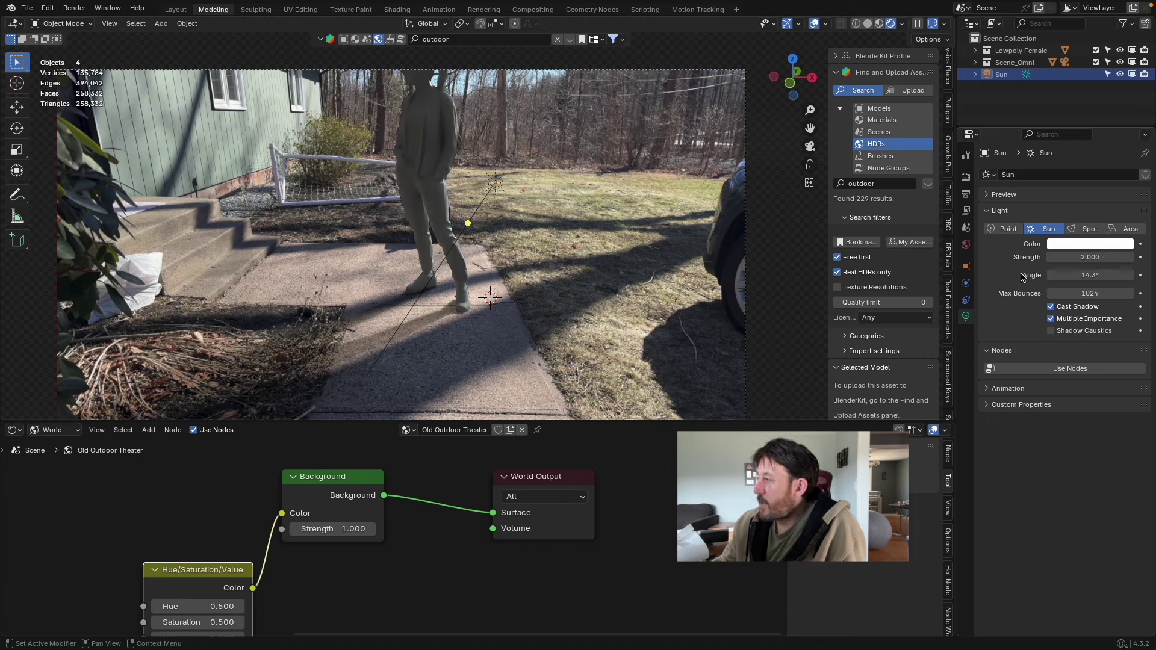
Step: Set the world HDR's strength to 0 and raise the sun light's strength to 4.36
{"action": "left_click", "coordinate": [967, 244]}
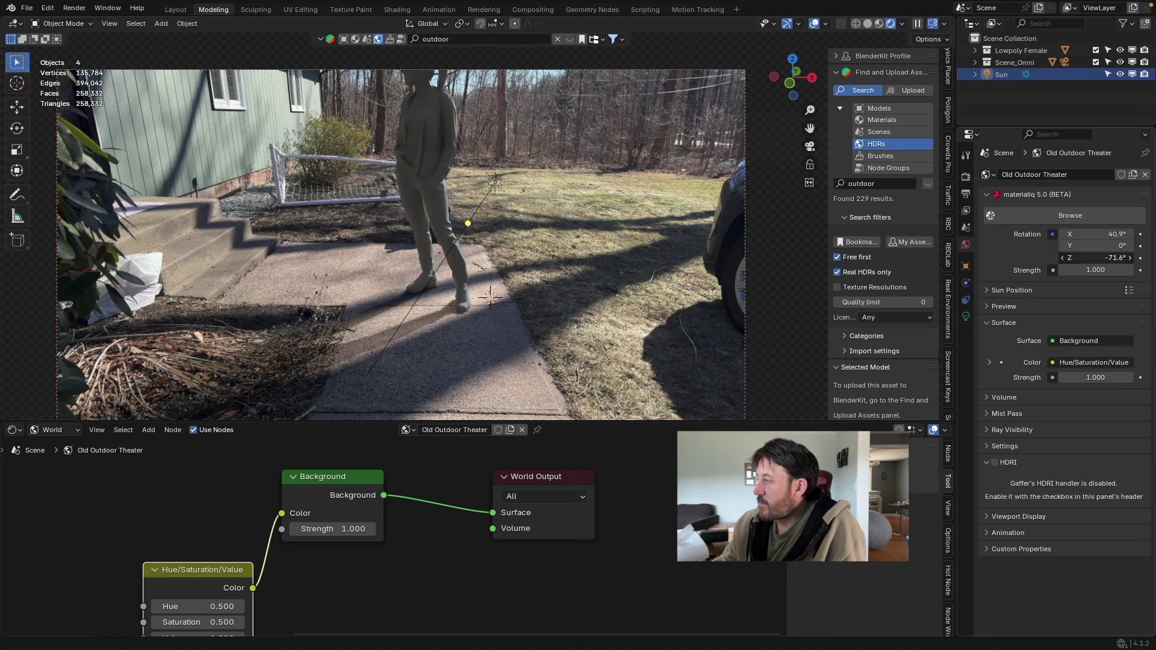
{"action": "left_click_drag", "start_coordinate": [1120, 270], "coordinate": [1023, 270]}
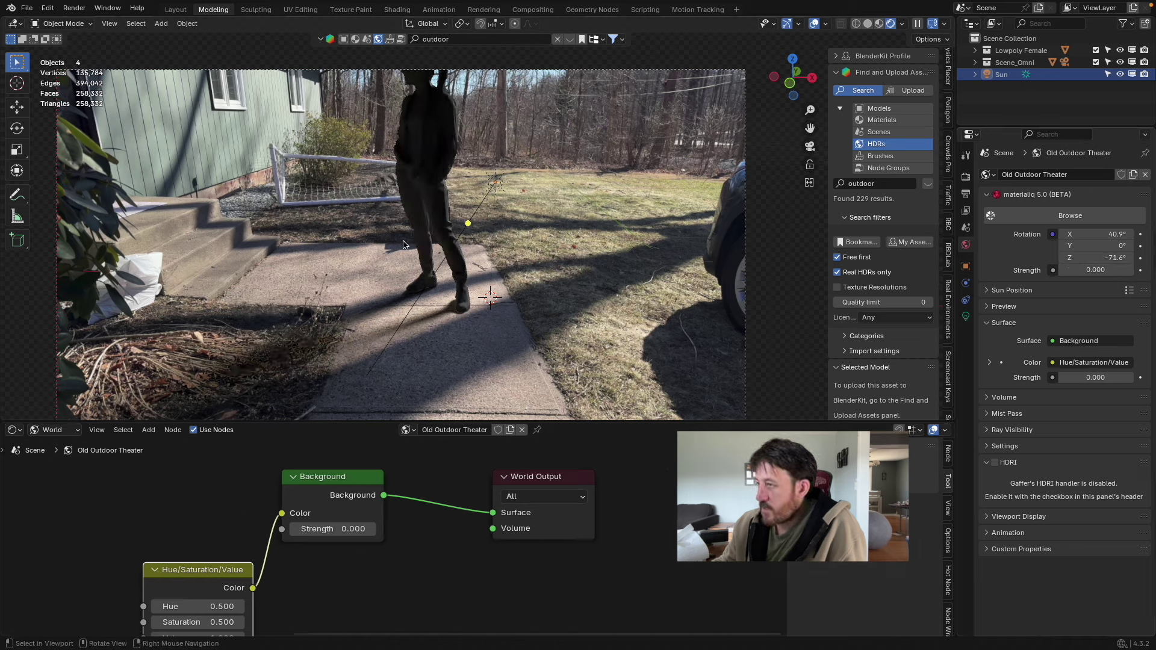
{"action": "left_click", "coordinate": [494, 191]}
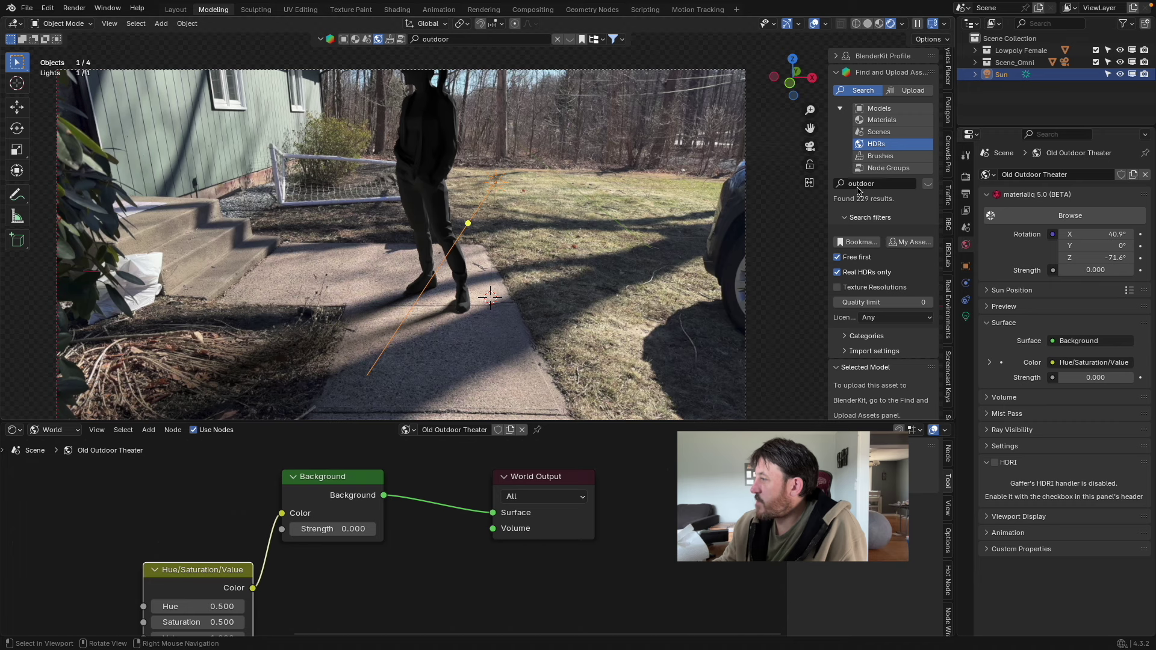
{"action": "left_click", "coordinate": [966, 316]}
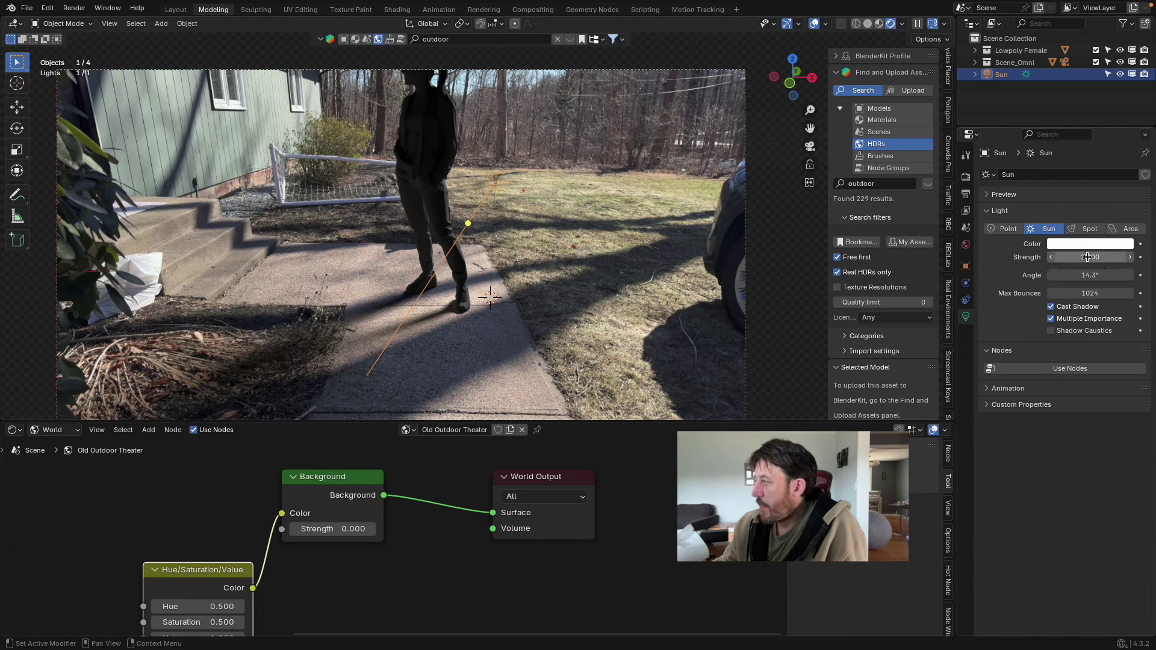
{"action": "mouse_move", "coordinate": [1087, 257]}
{"action": "left_mouse_down"}
{"action": "mouse_move", "coordinate": [1120, 257]}
{"action": "mouse_move", "coordinate": [1088, 258]}
{"action": "left_mouse_up"}
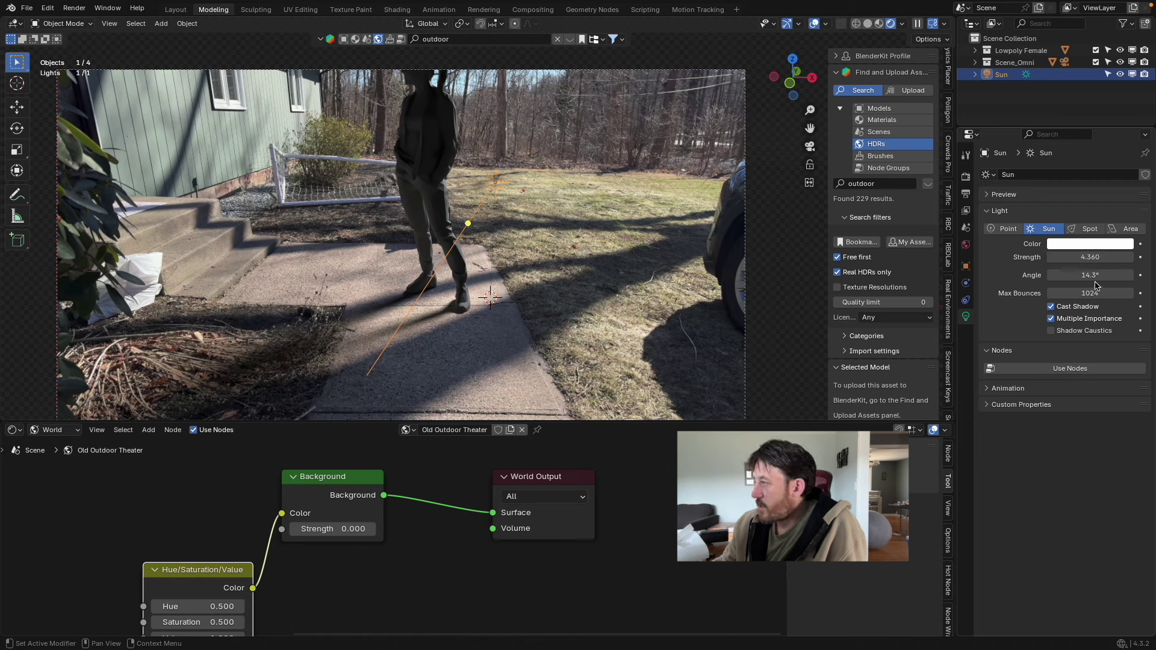
Step: Set the sun light's angle to 4.63° and the world HDR's strength to 1
{"action": "left_click_drag", "start_coordinate": [1089, 275], "coordinate": [1062, 275]}
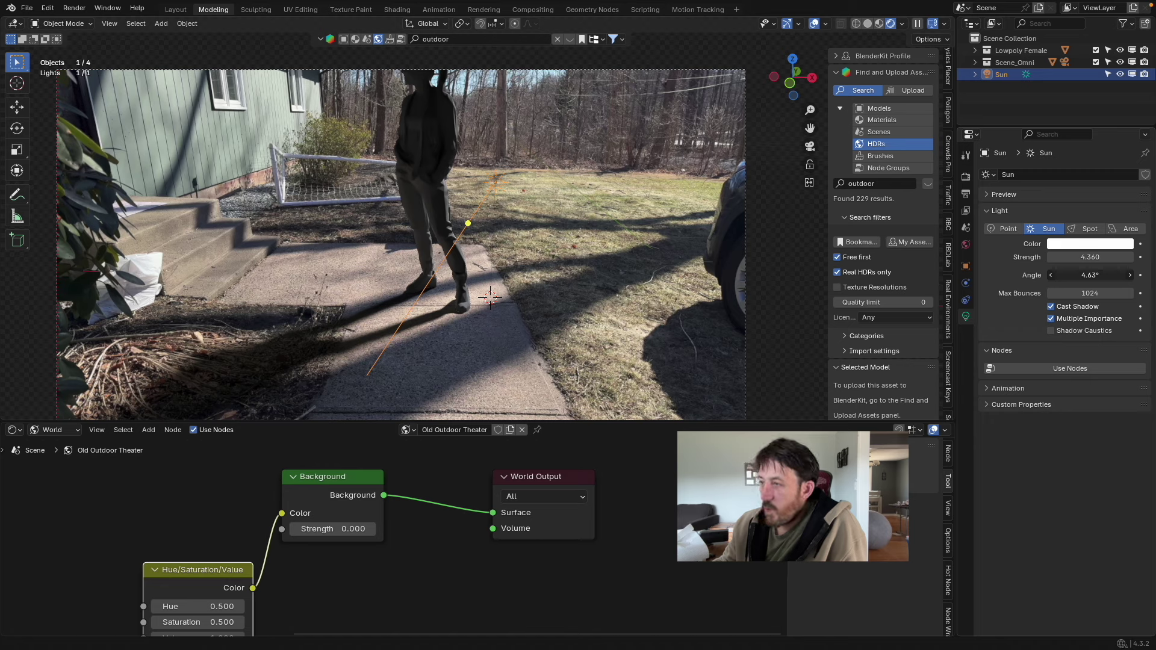
{"action": "left_click", "coordinate": [966, 244]}
{"action": "double_click", "coordinate": [1096, 272]}
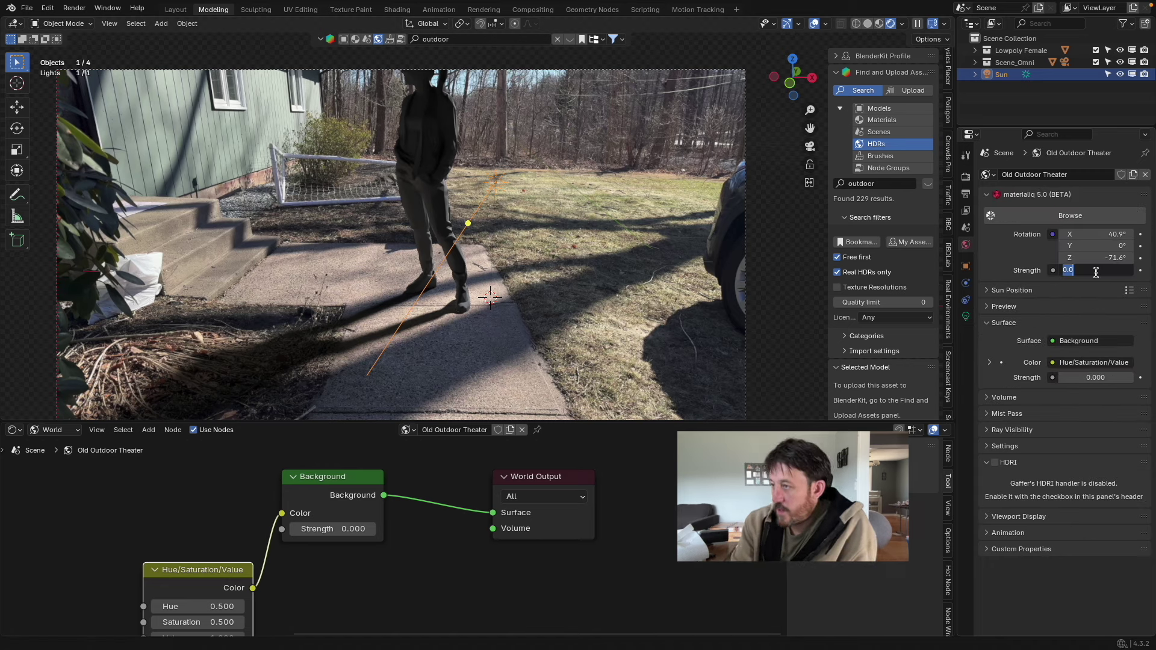
{"action": "type", "text": "1"}
{"action": "key", "text": "Return"}
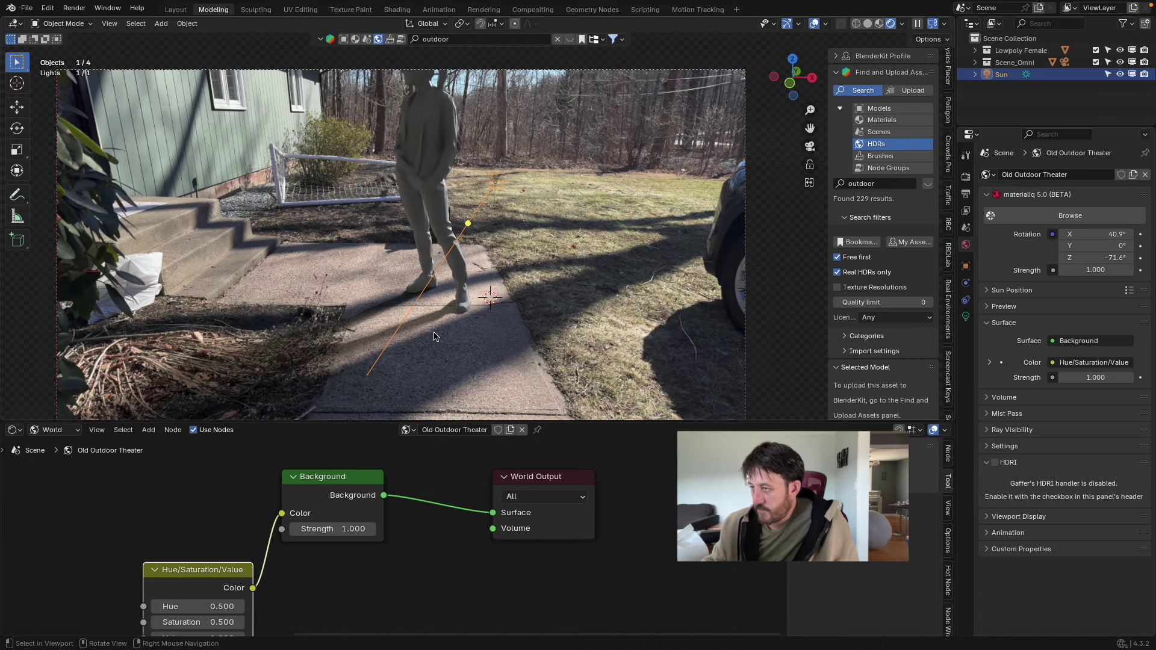
Step: Move the female character along the X and Y axes to the far side of the walkway, near the house steps
{"action": "scroll", "coordinate": [434, 333], "scroll_direction": "up", "scroll_amount": 3}
{"action": "middle_click_drag", "start_coordinate": [433, 381], "coordinate": [488, 237], "text": "shift"}
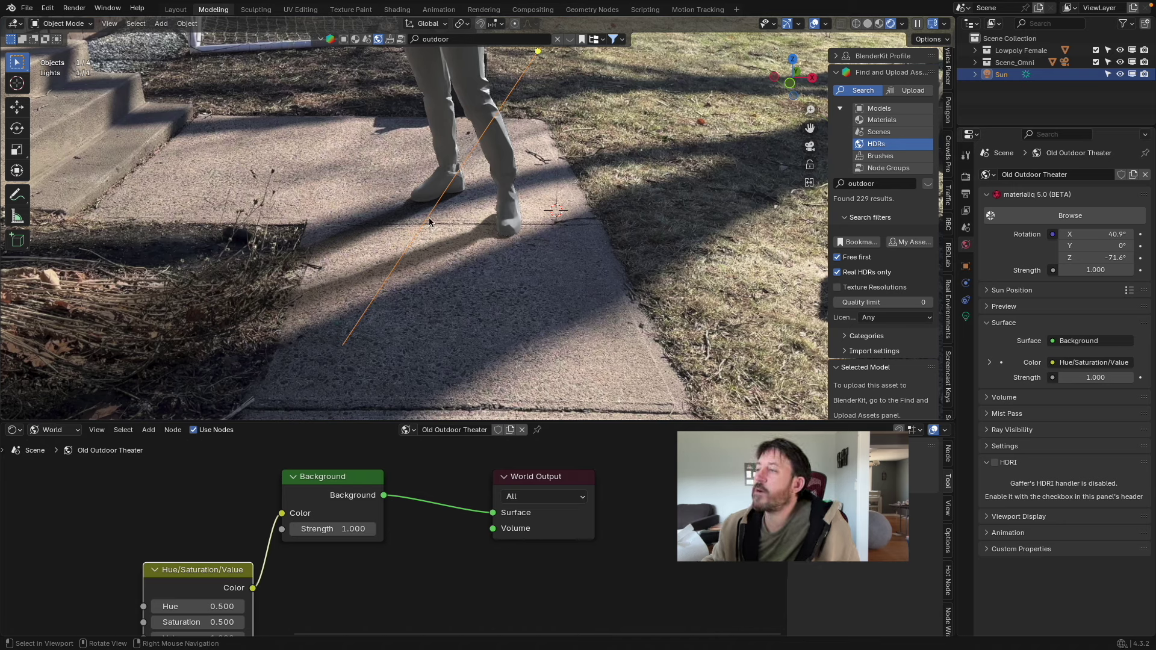
{"action": "left_click", "coordinate": [513, 228]}
{"action": "key", "text": "x"}
{"action": "left_click_drag", "start_coordinate": [512, 228], "coordinate": [388, 152]}
{"action": "key", "text": "y"}
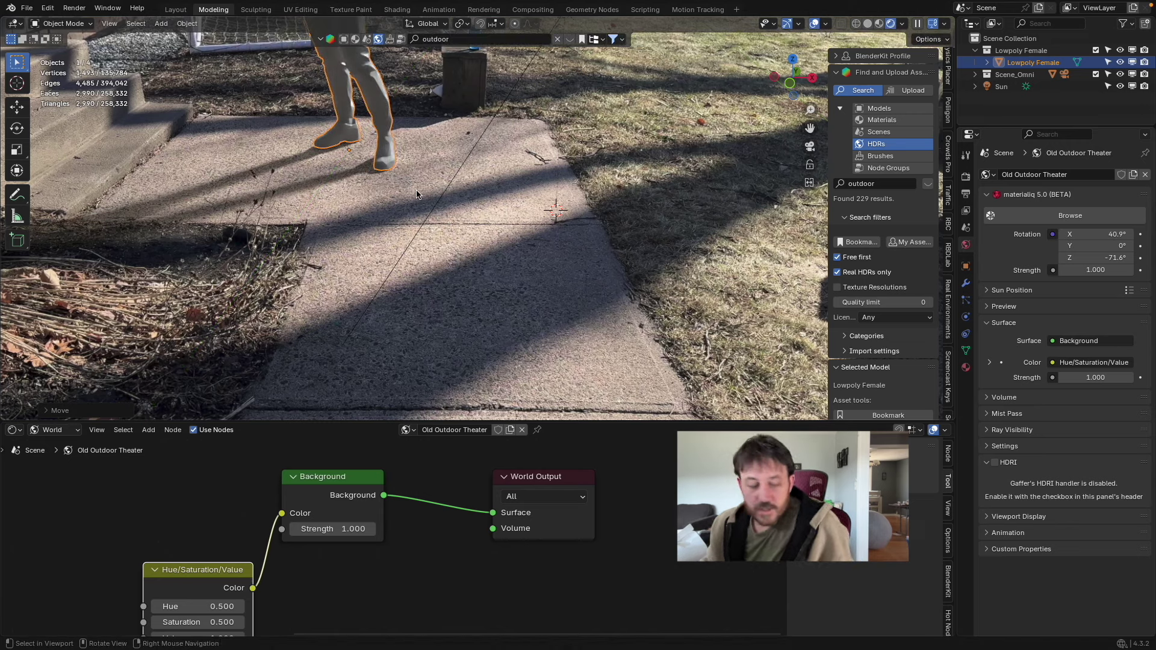
{"action": "left_click", "coordinate": [551, 162]}
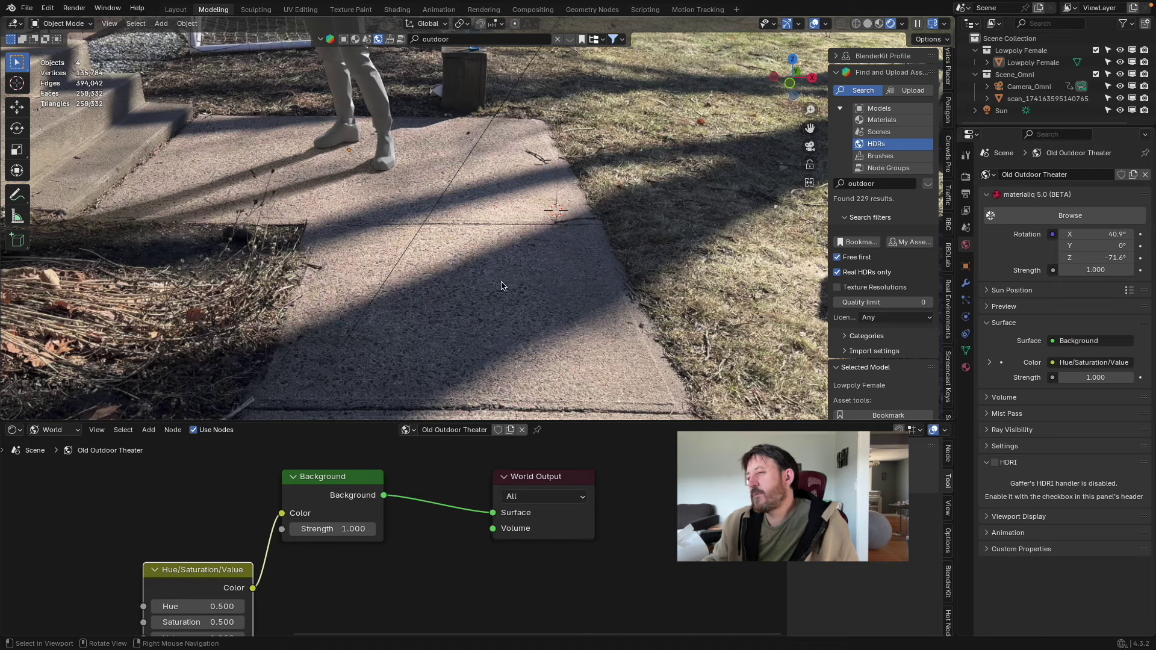
Step: Set the world's Hue/Saturation/Value node saturation to 0.2 and shift the node away from the Background node
{"action": "scroll", "coordinate": [503, 286], "scroll_direction": "down", "scroll_amount": 6}
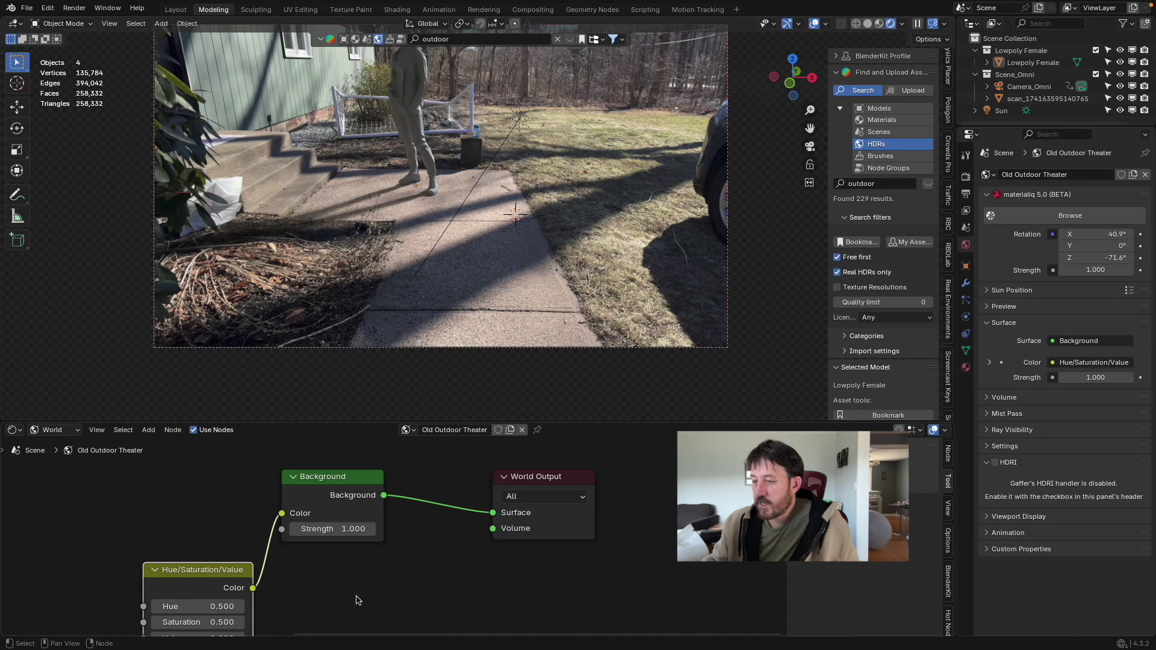
{"action": "middle_click_drag", "start_coordinate": [356, 601], "coordinate": [467, 536]}
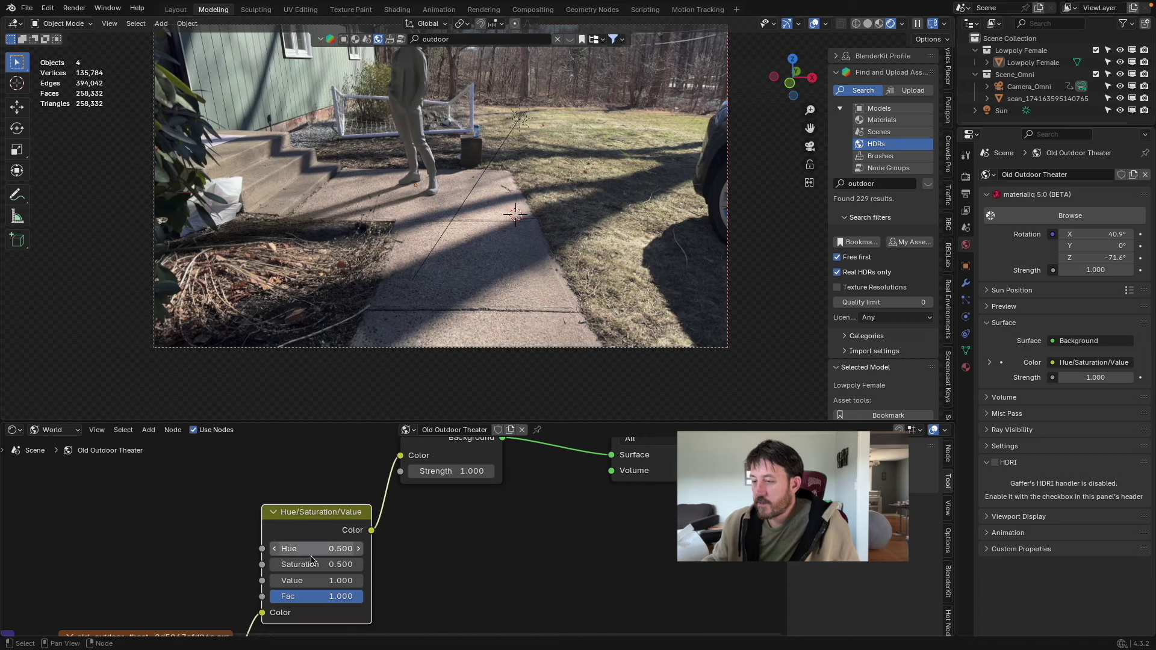
{"action": "left_click", "coordinate": [275, 566]}
{"action": "left_click", "coordinate": [275, 566]}
{"action": "left_click", "coordinate": [276, 567]}
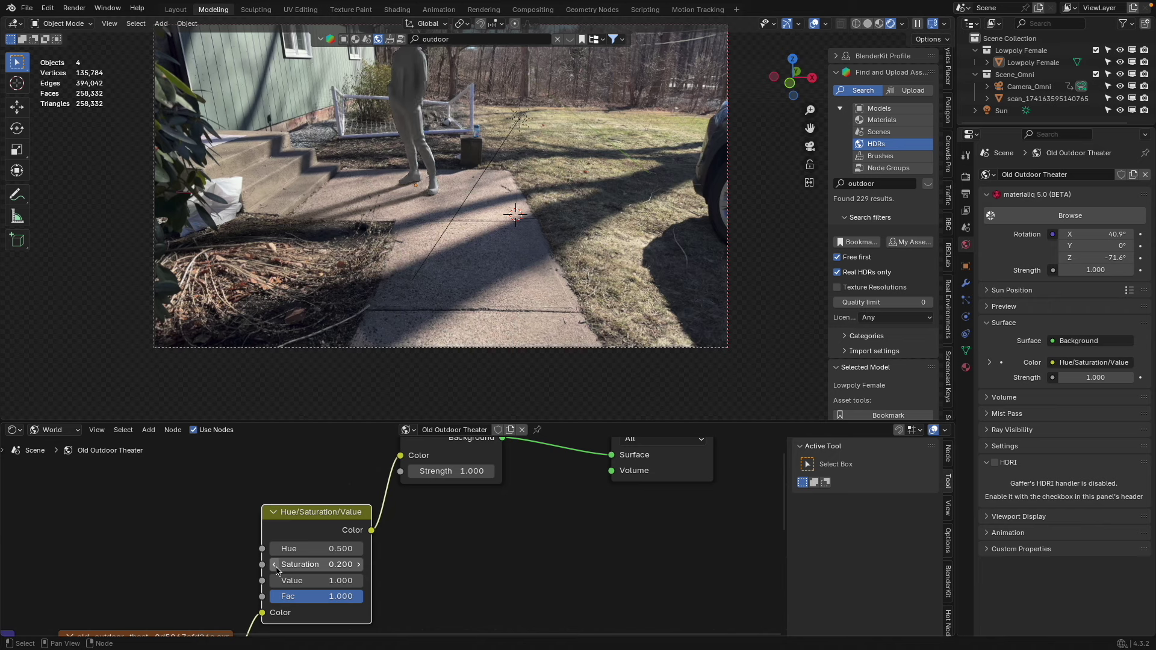
{"action": "left_click_drag", "start_coordinate": [275, 571], "coordinate": [210, 559]}
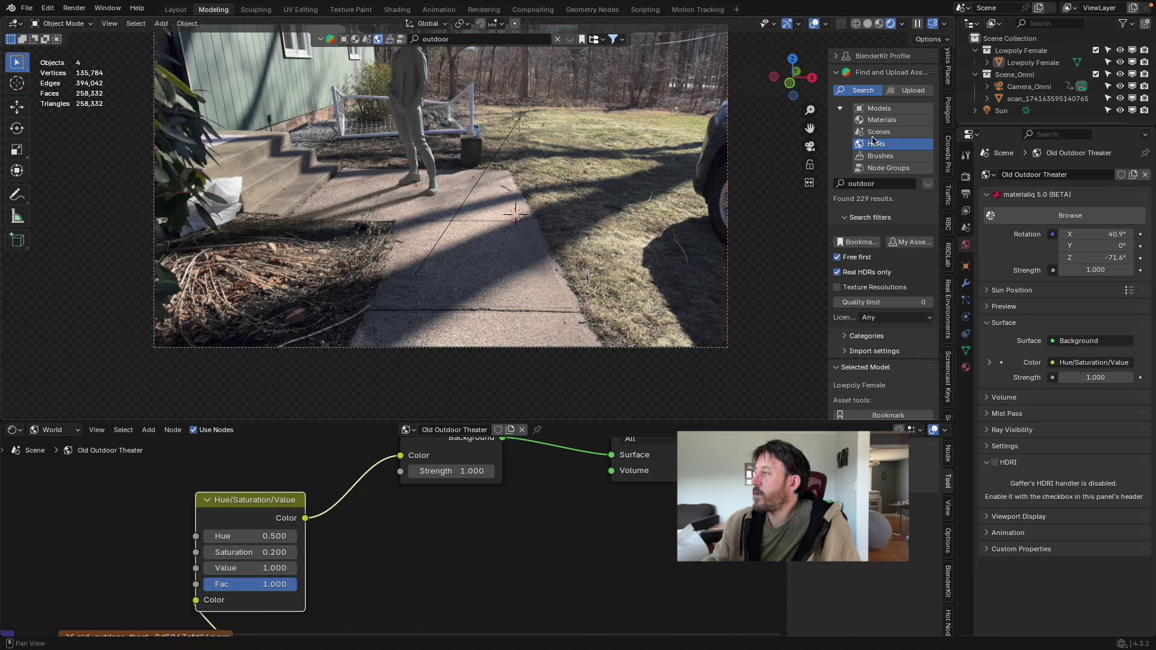
Step: Filter all library models to the Realistic style and add the Old Concrete Road Block and Stacked Wood Log Wall to the scene
{"action": "left_click", "coordinate": [879, 108]}
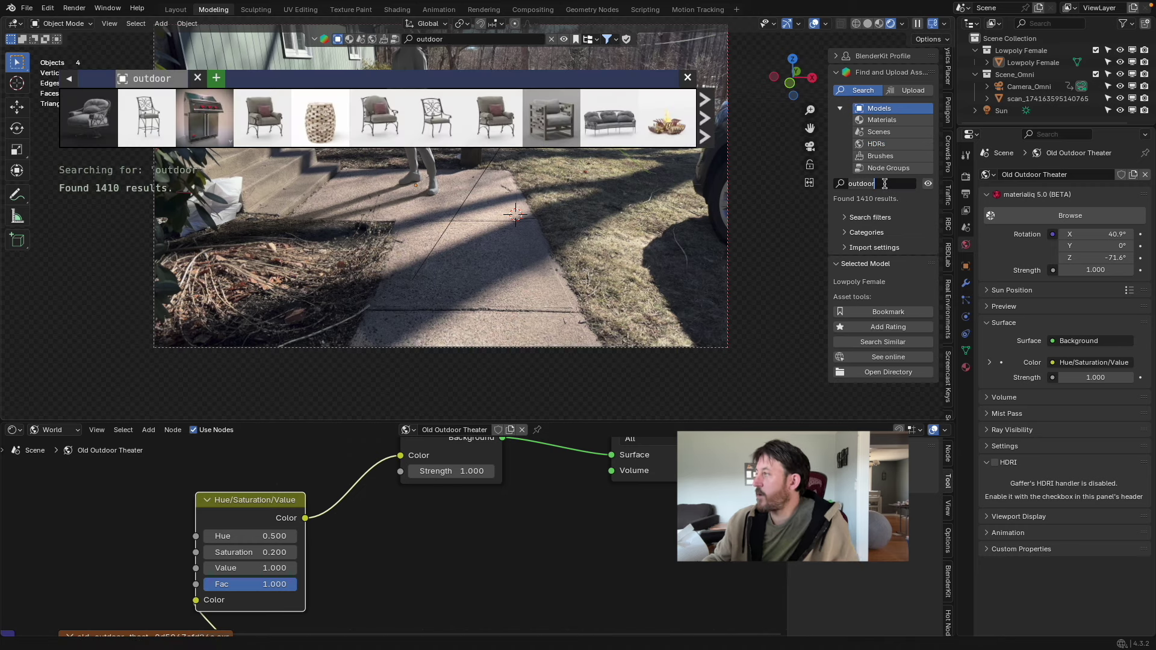
{"action": "key", "text": "ctrl+BackSpace"}
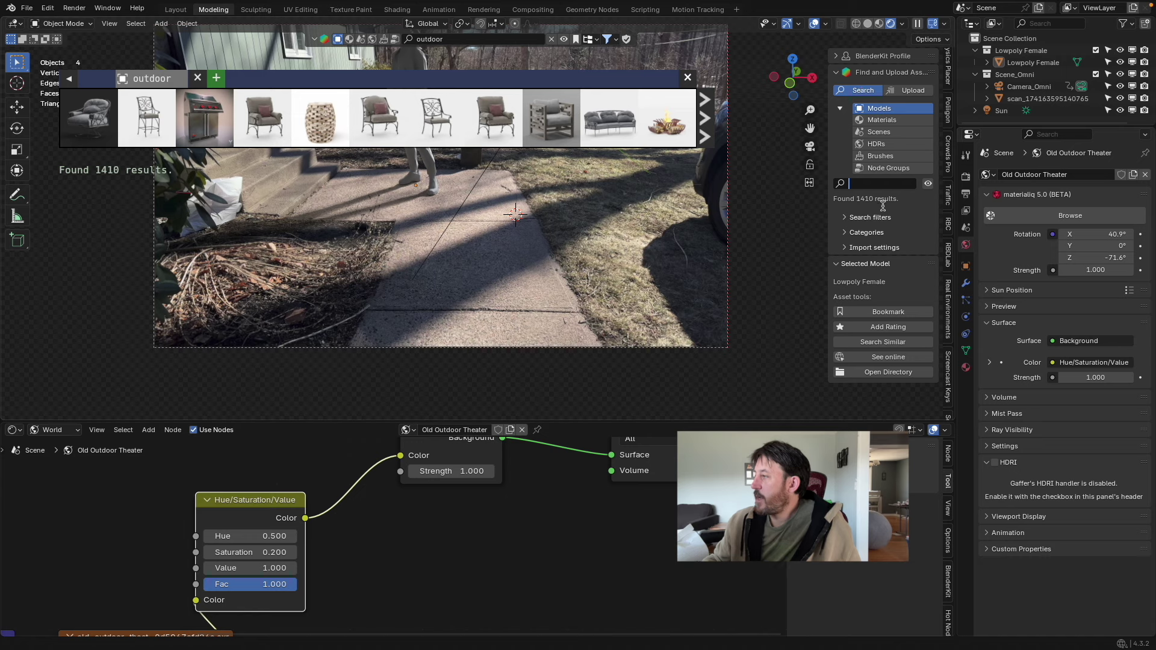
{"action": "left_click", "coordinate": [845, 218]}
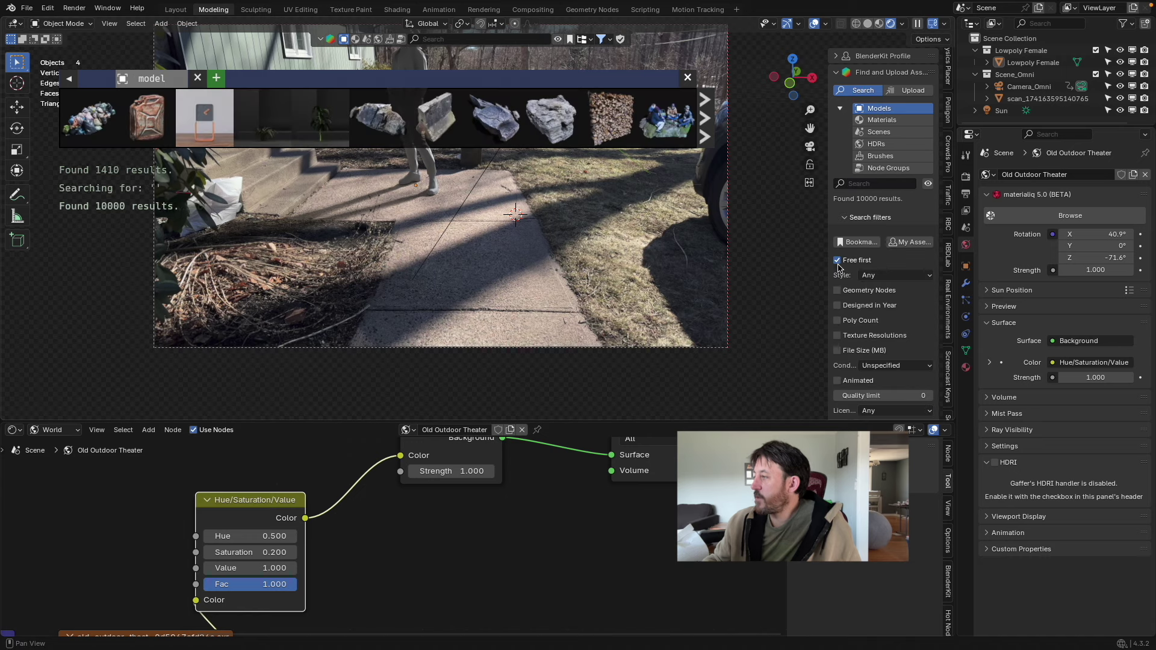
{"action": "left_click", "coordinate": [902, 278]}
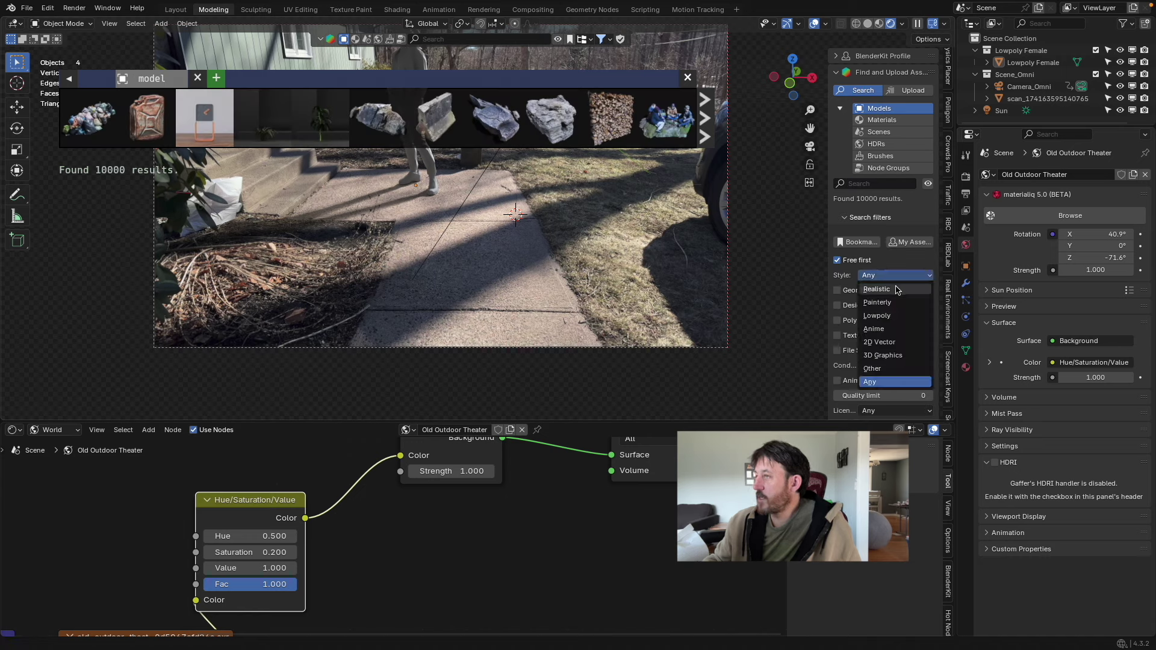
{"action": "left_click", "coordinate": [899, 291]}
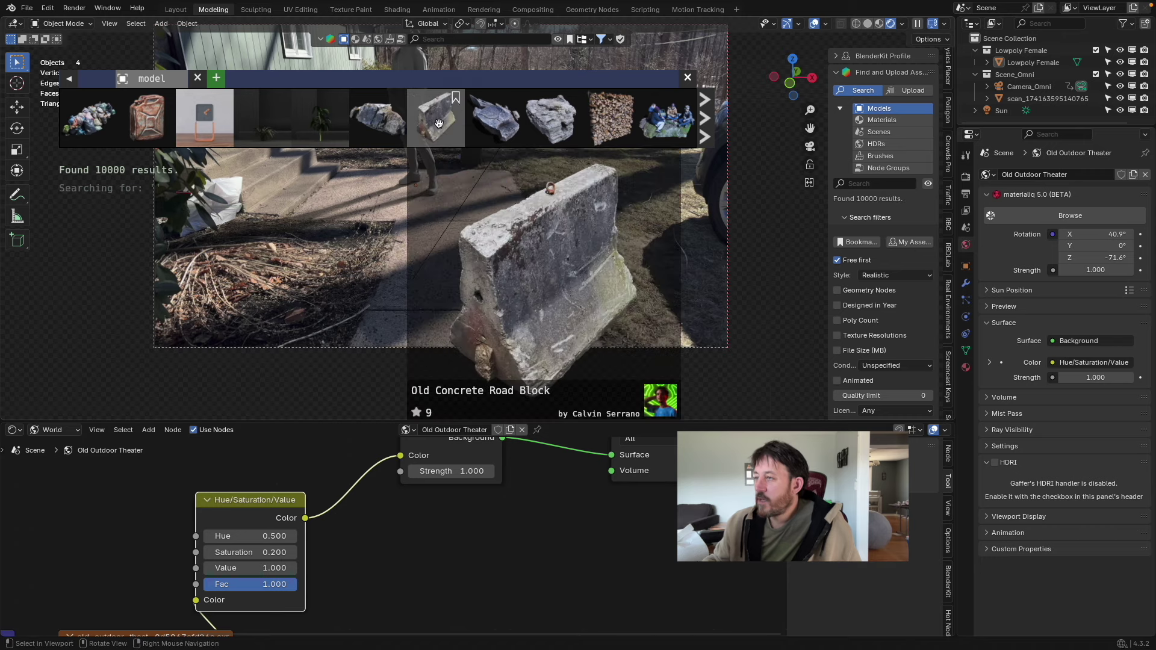
{"action": "left_click_drag", "start_coordinate": [436, 120], "coordinate": [518, 247]}
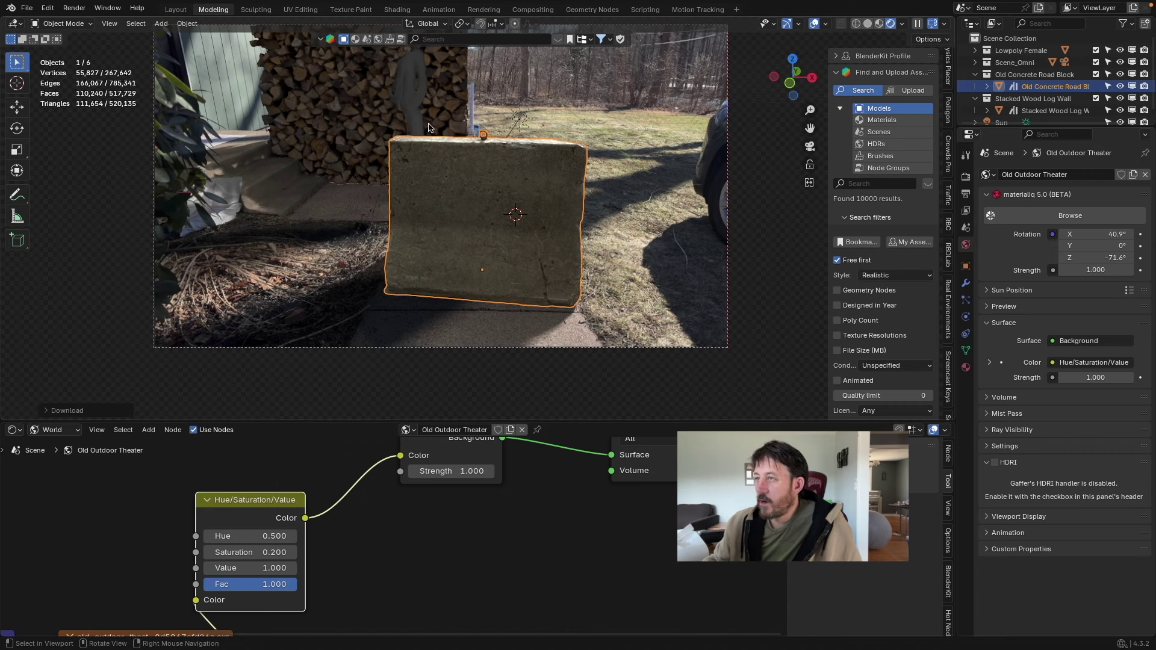
Step: Delete the female character from the scene
{"action": "left_click", "coordinate": [413, 102]}
{"action": "key", "text": "x"}
{"action": "left_click", "coordinate": [399, 101]}
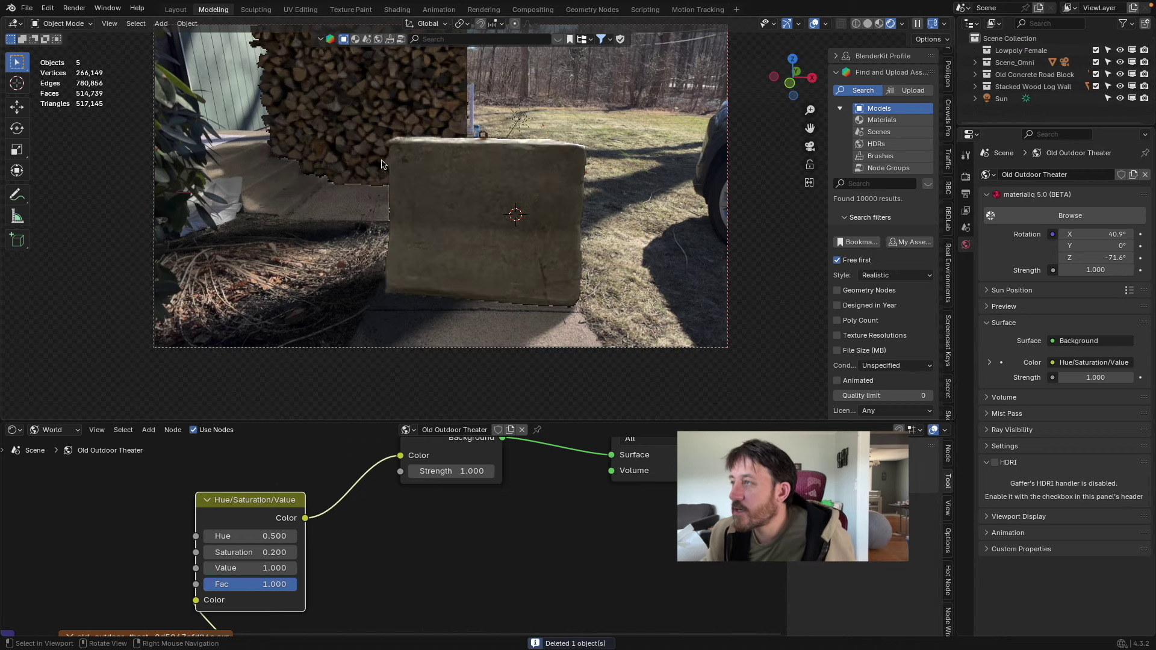
Step: Rotate the concrete road block about 153° around the Z axis
{"action": "left_click", "coordinate": [443, 226]}
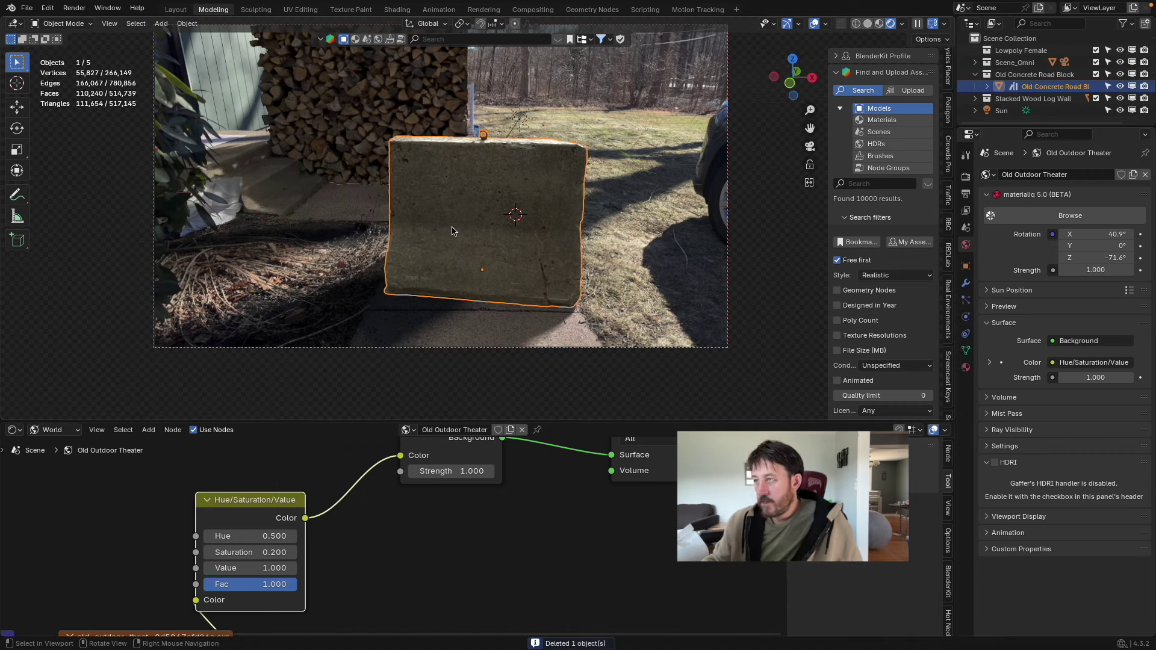
{"action": "key", "text": "r"}
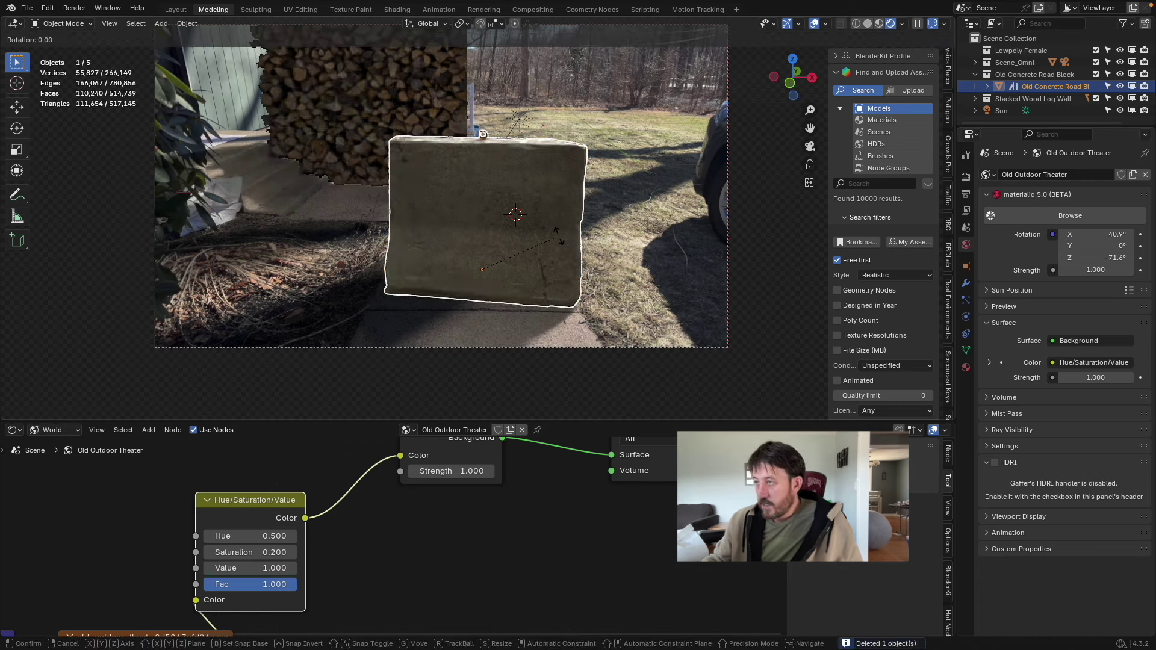
{"action": "key", "text": "z"}
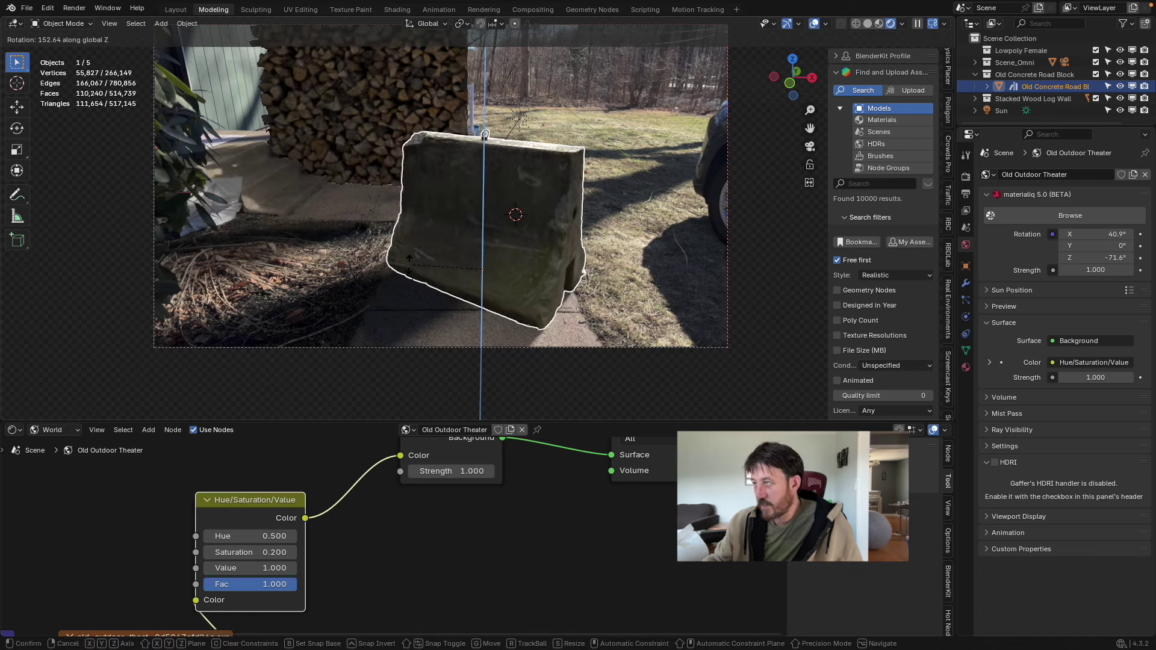
{"action": "left_click", "coordinate": [409, 264]}
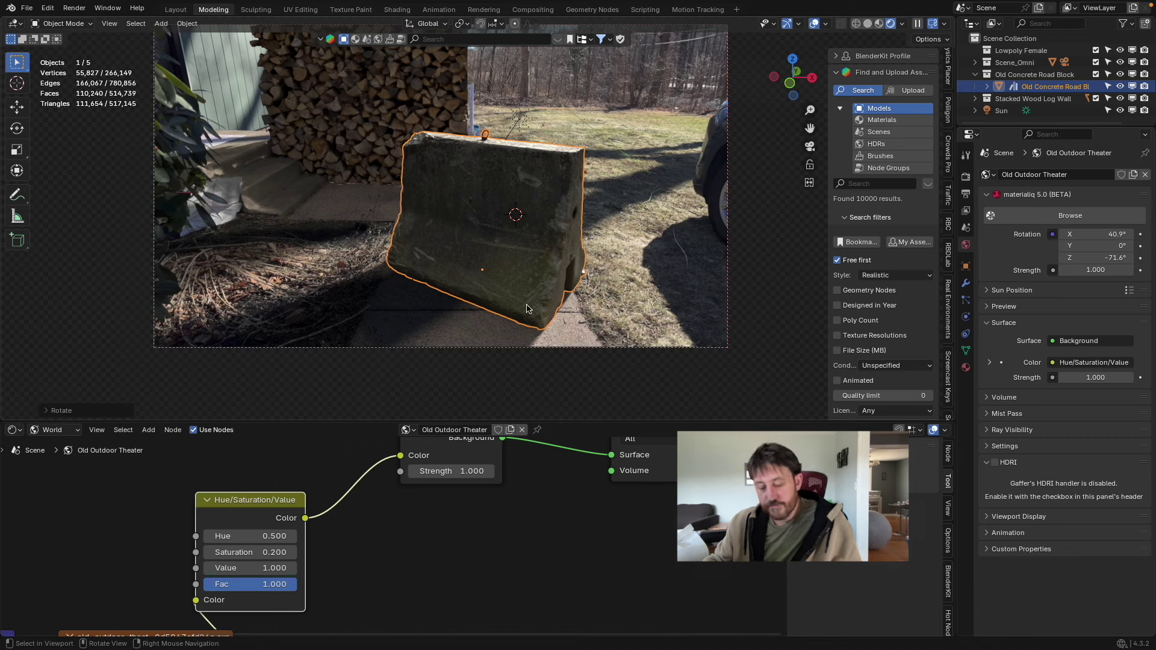
Step: Move the concrete road block to the far end of the walkway and lower it slightly along Z onto the ground
{"action": "key", "text": "g"}
{"action": "key", "text": "x"}
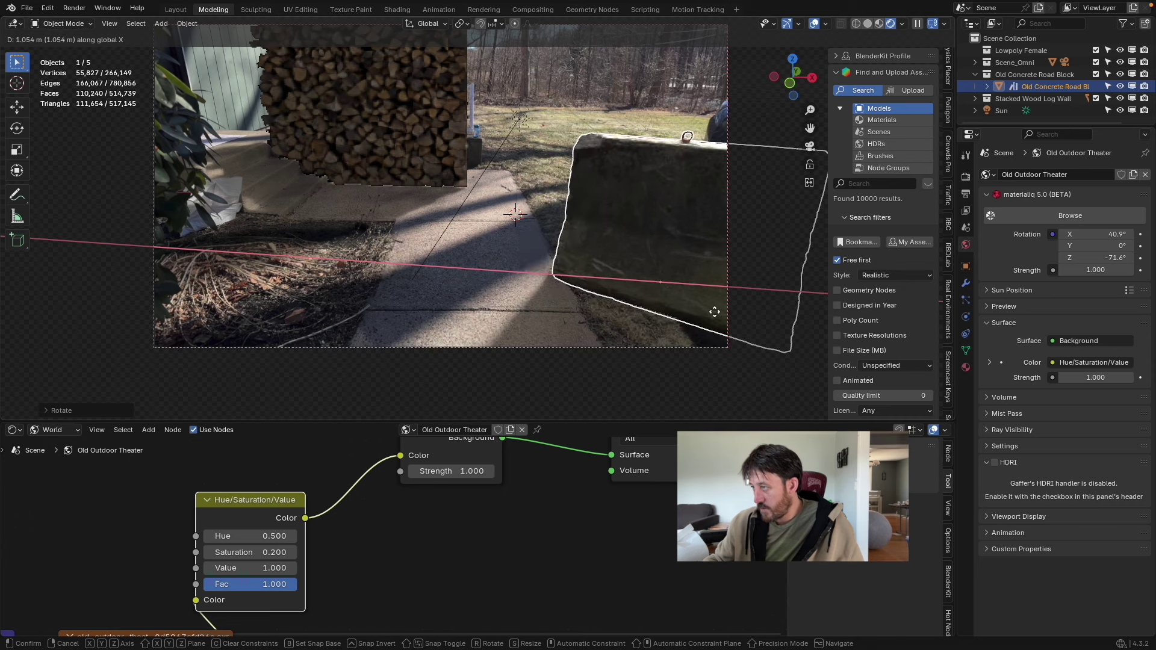
{"action": "left_click", "coordinate": [592, 177]}
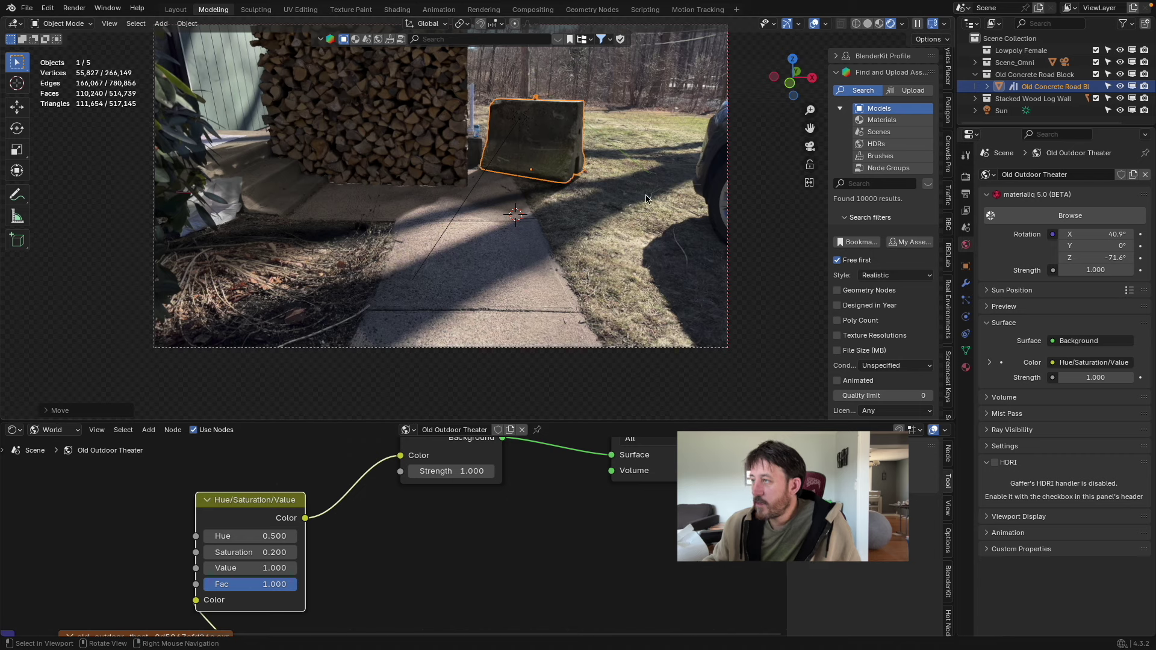
{"action": "key", "text": "r"}
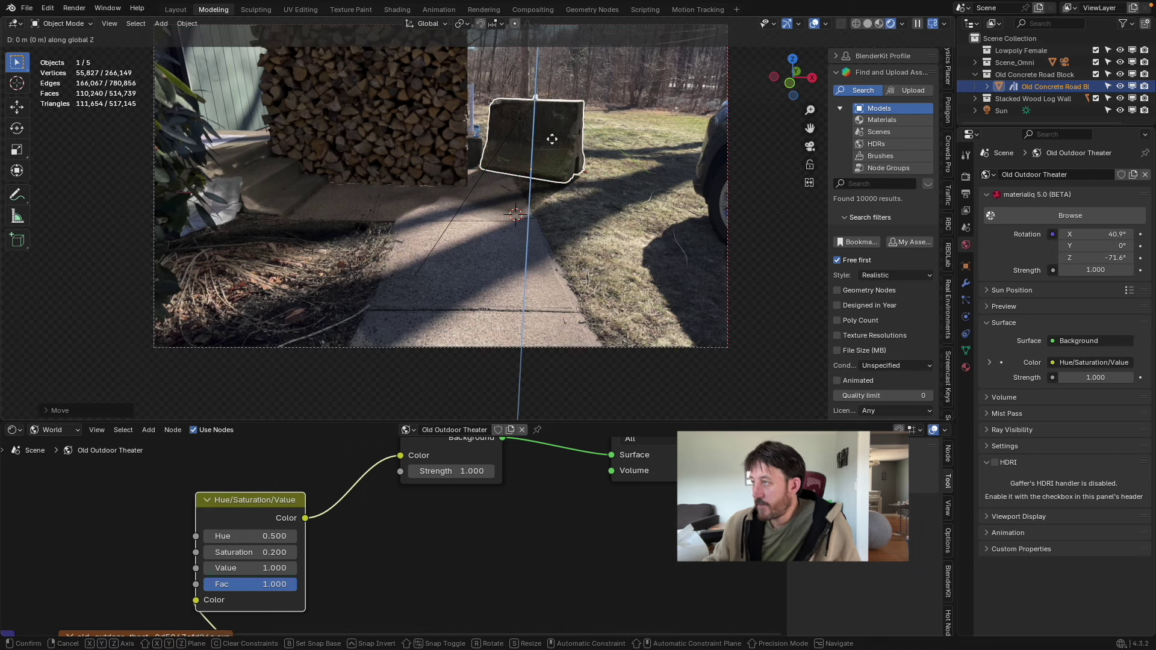
{"action": "left_click", "coordinate": [554, 144]}
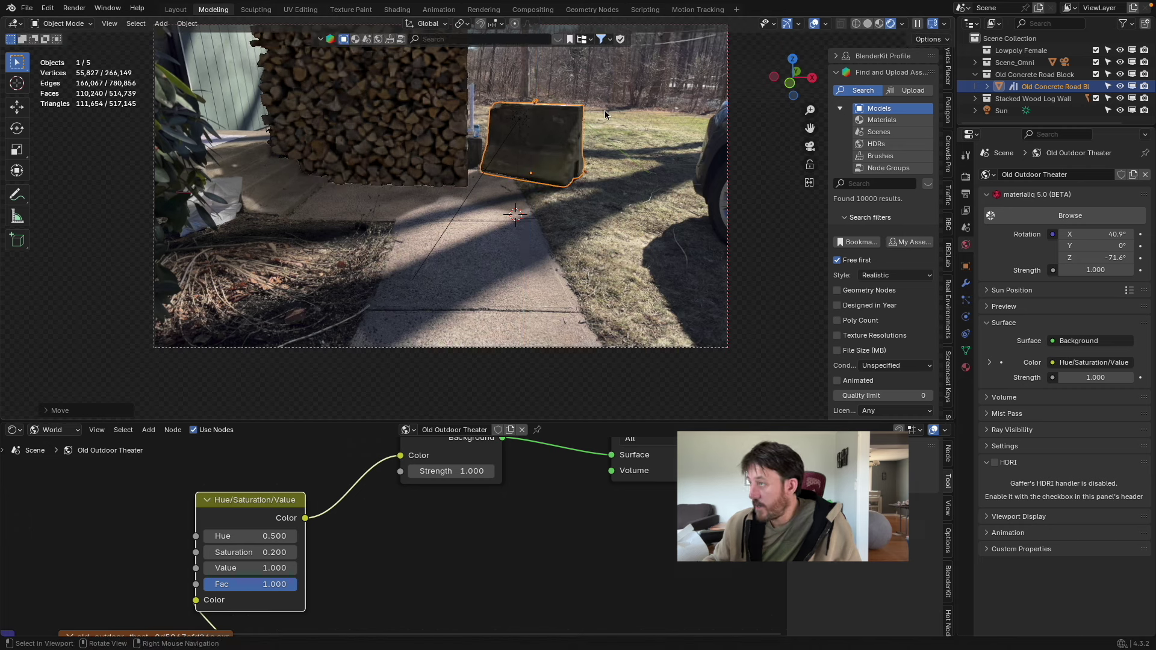
{"action": "left_click", "coordinate": [604, 117]}
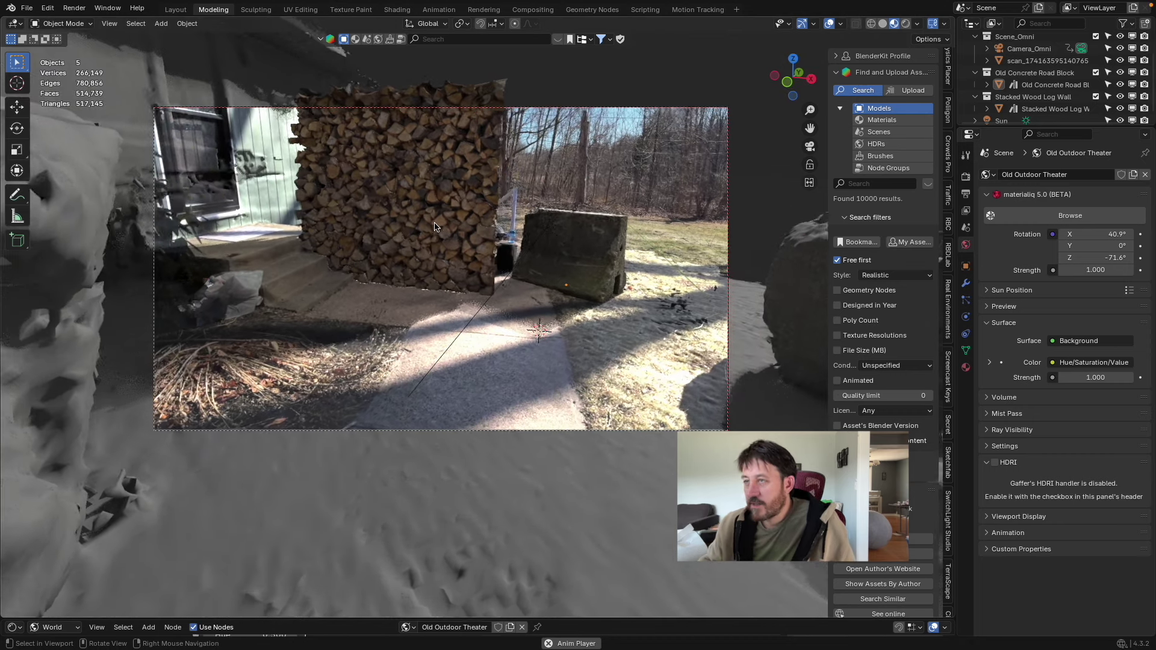
Step: Rotate the stacked wood log wall about 16° around the Z axis and move it farther from the camera
{"action": "left_click", "coordinate": [378, 189]}
{"action": "key", "text": "r"}
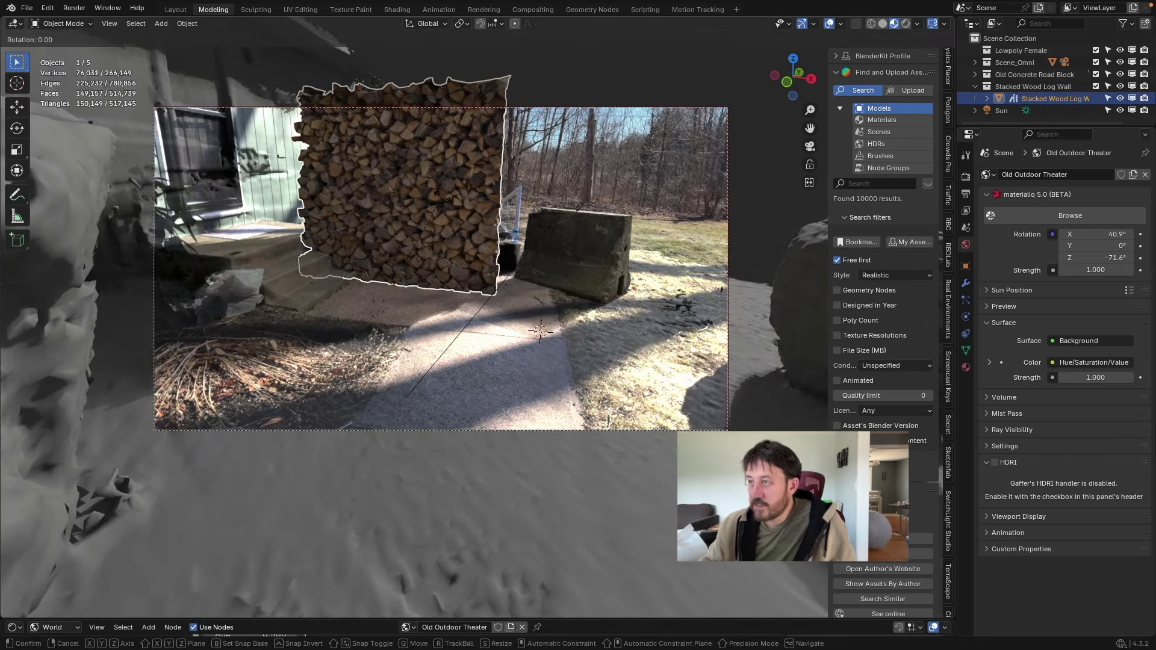
{"action": "key", "text": "z"}
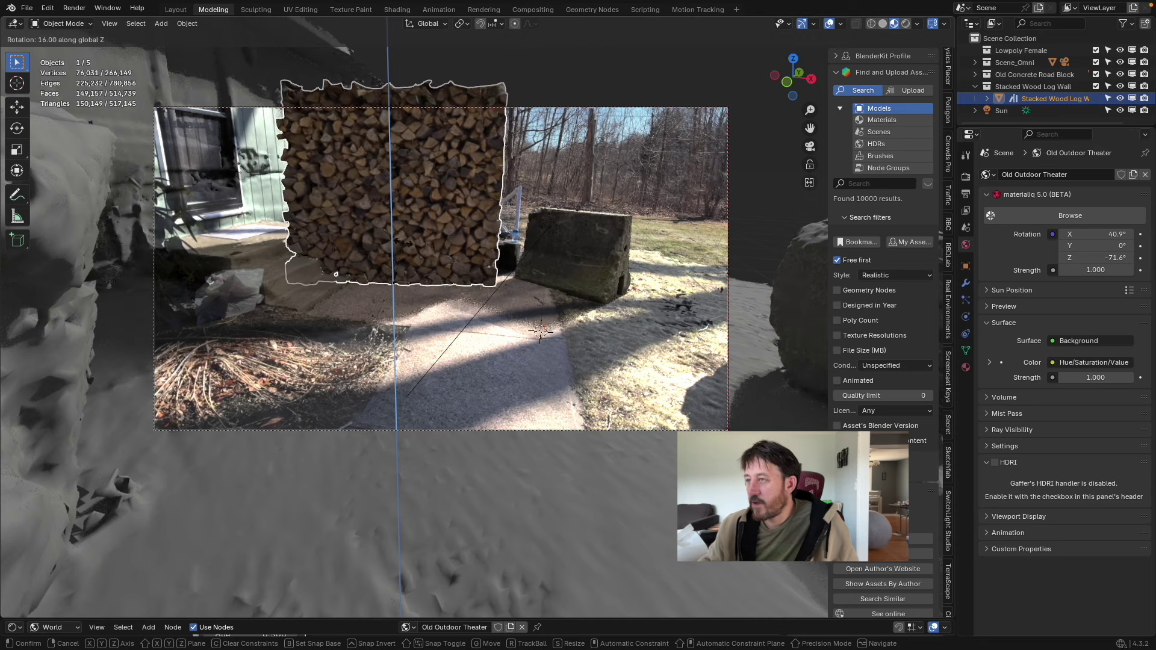
{"action": "key", "text": "Escape"}
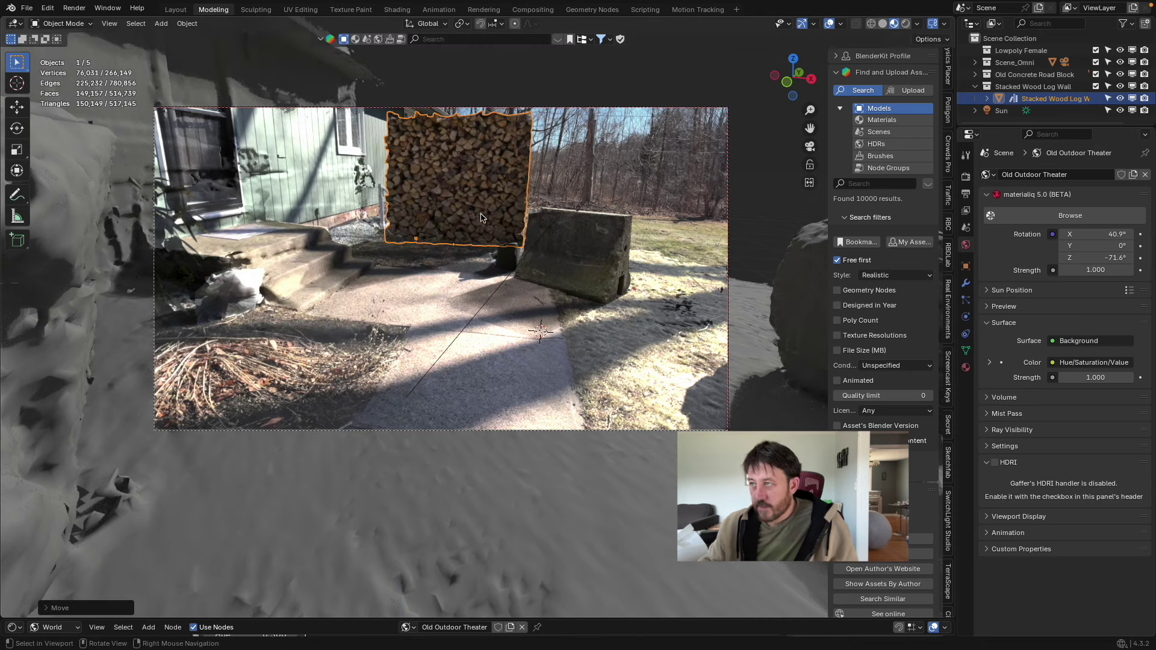
Step: Move the log wall along Y toward the camera and about -0.91 m along X toward the house
{"action": "key", "text": "g"}
{"action": "key", "text": "y"}
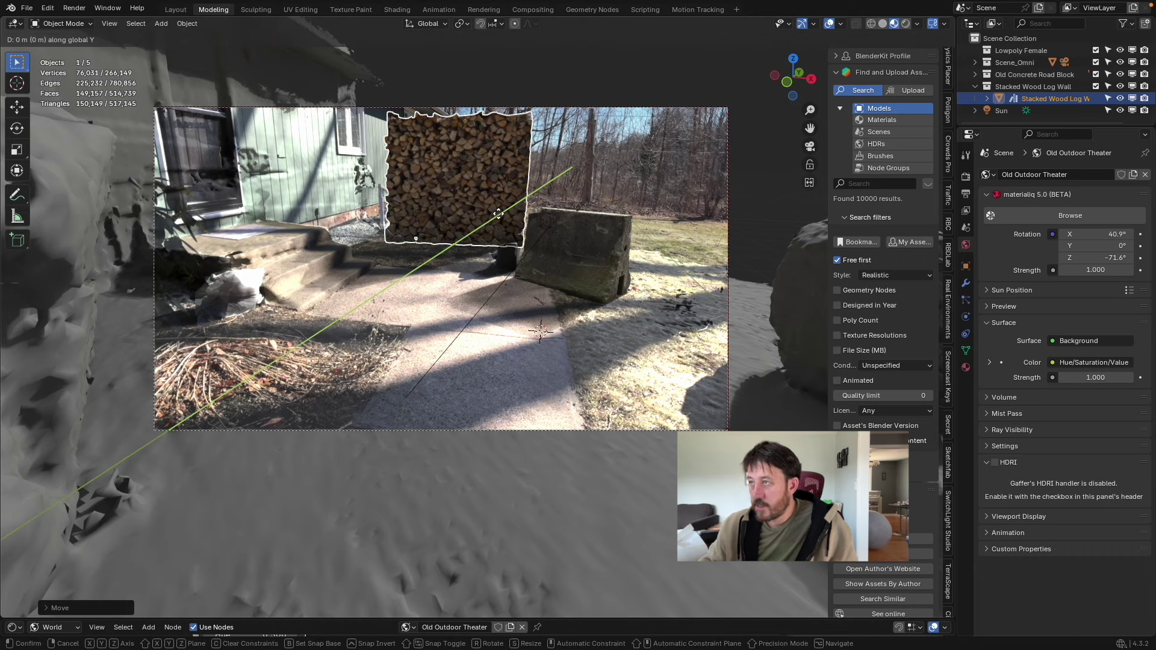
{"action": "left_click", "coordinate": [484, 233]}
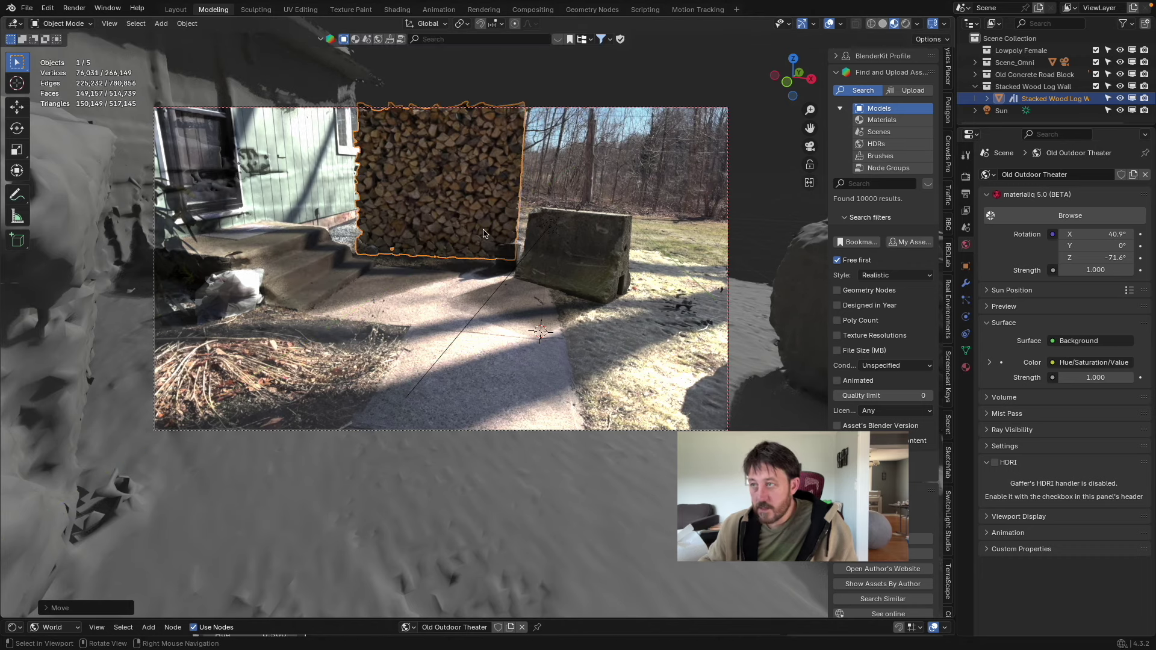
{"action": "key", "text": "g"}
{"action": "key", "text": "x"}
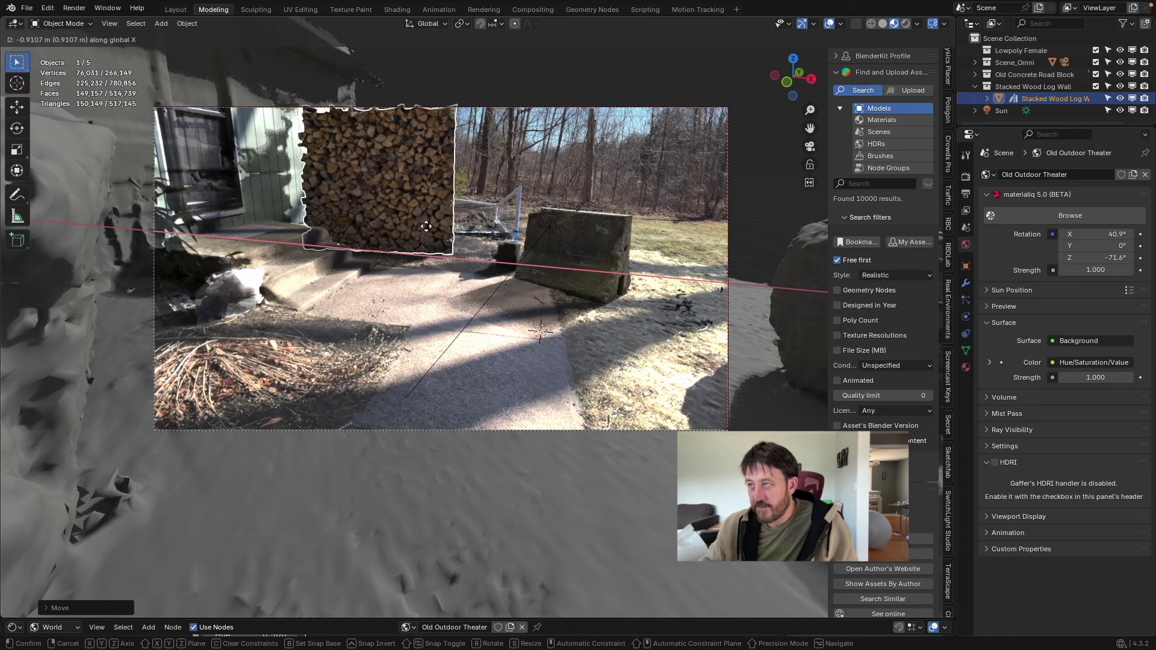
{"action": "left_click", "coordinate": [277, 155]}
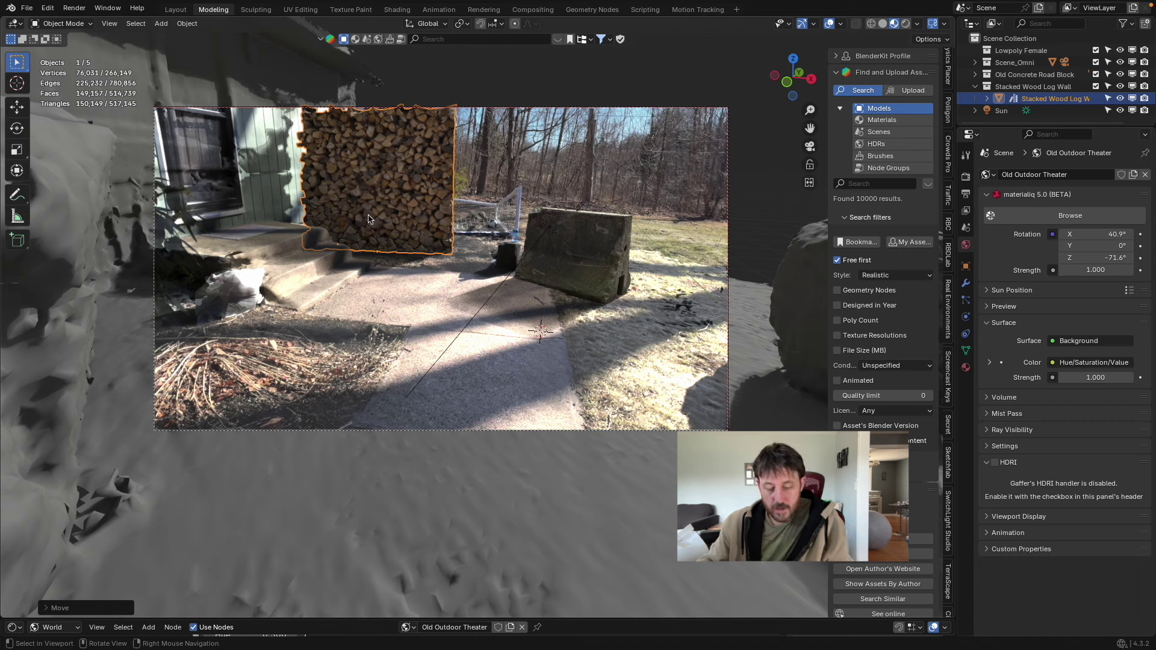
Step: Bring the log wall about 3 m closer to the camera along Y, behind the pile of branches
{"action": "key", "text": "g"}
{"action": "key", "text": "y"}
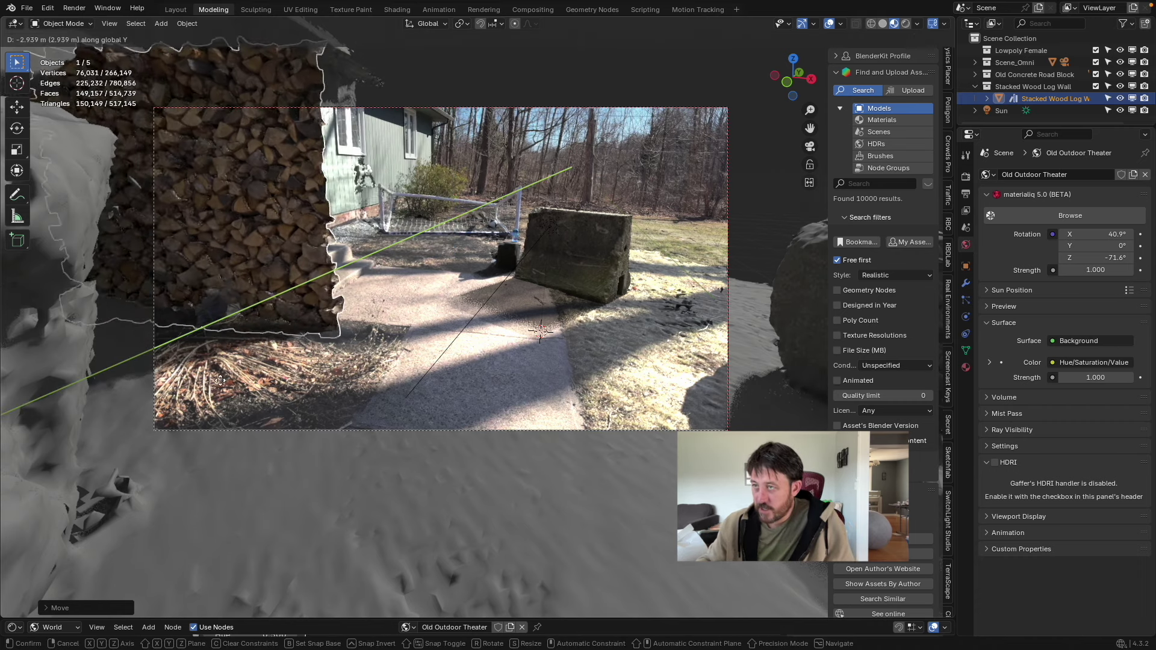
{"action": "left_click", "coordinate": [215, 397]}
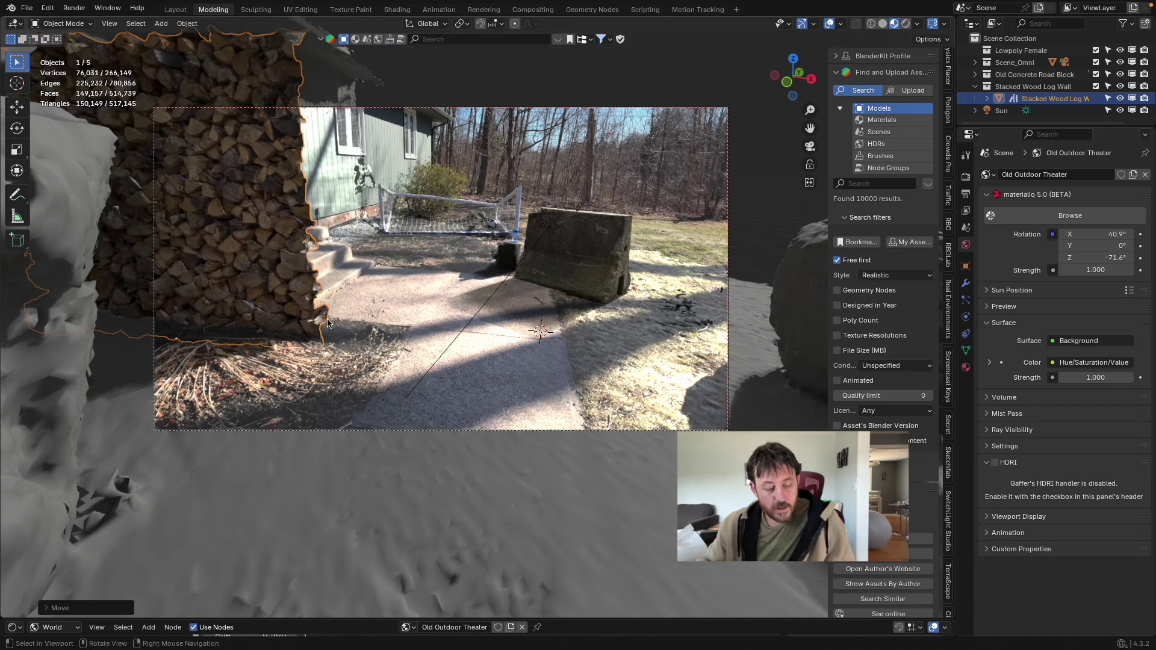
Step: Rotate the stacked wood log wall about 73° around the Z axis
{"action": "key", "text": "r"}
{"action": "key", "text": "z"}
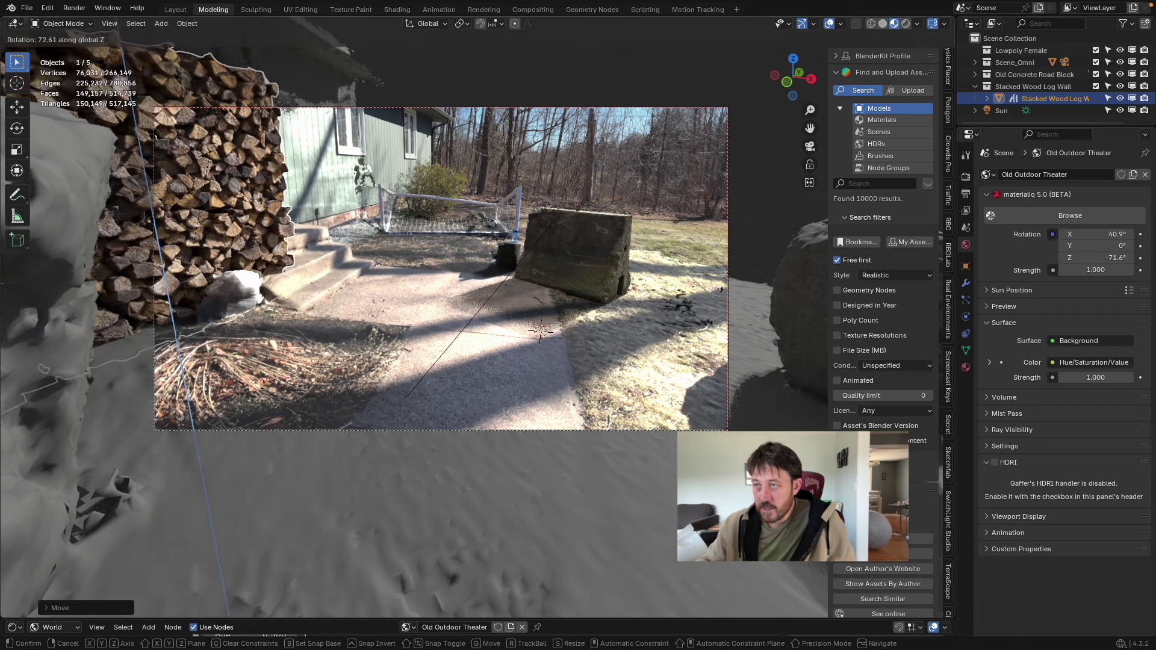
{"action": "left_click", "coordinate": [395, 307]}
Step: Move the log wall about 0.91 m along X toward the walkway and about -0.8 m along Y toward the camera
{"action": "key", "text": "g"}
{"action": "key", "text": "x"}
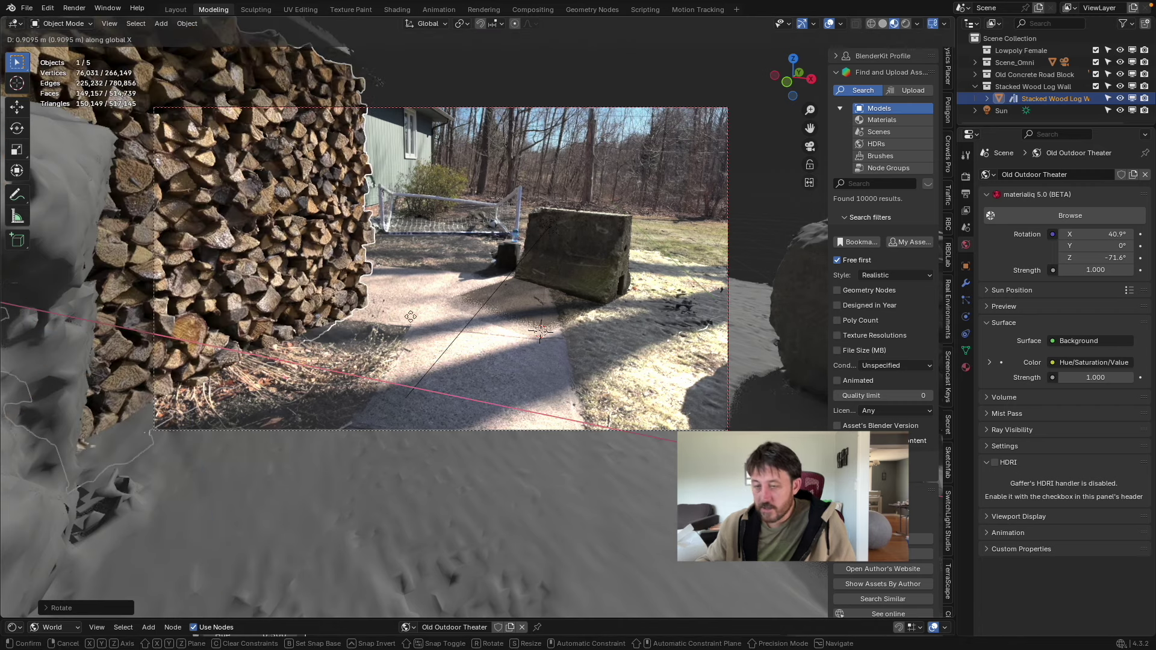
{"action": "left_click", "coordinate": [413, 319]}
{"action": "key", "text": "g"}
{"action": "key", "text": "y"}
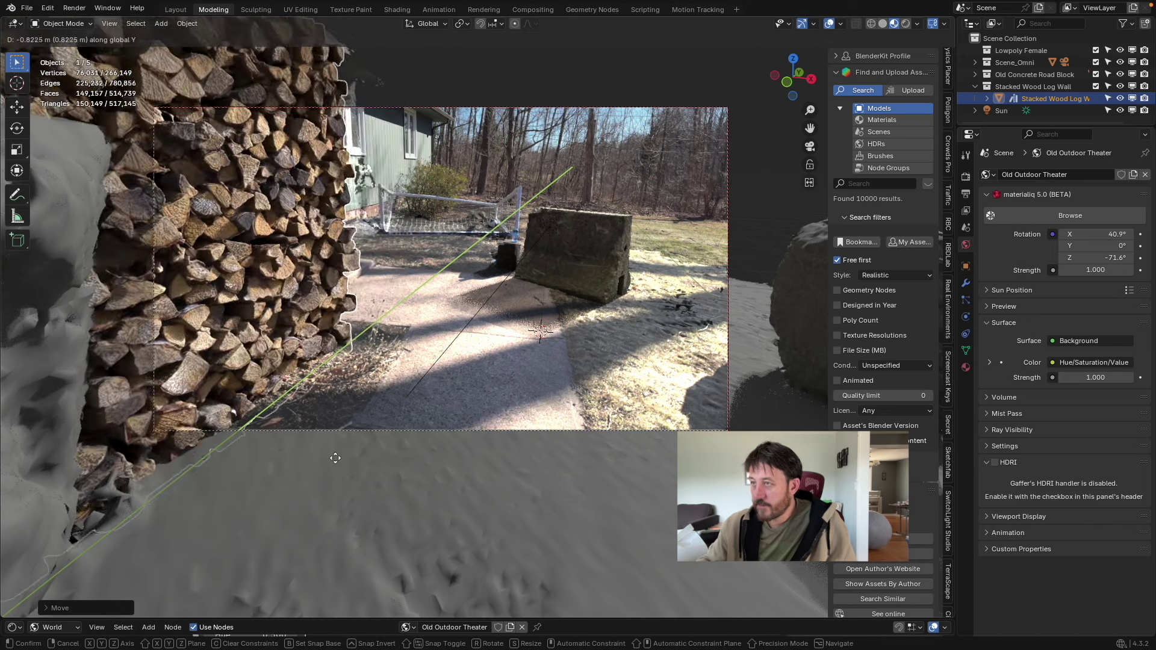
{"action": "left_click", "coordinate": [343, 442]}
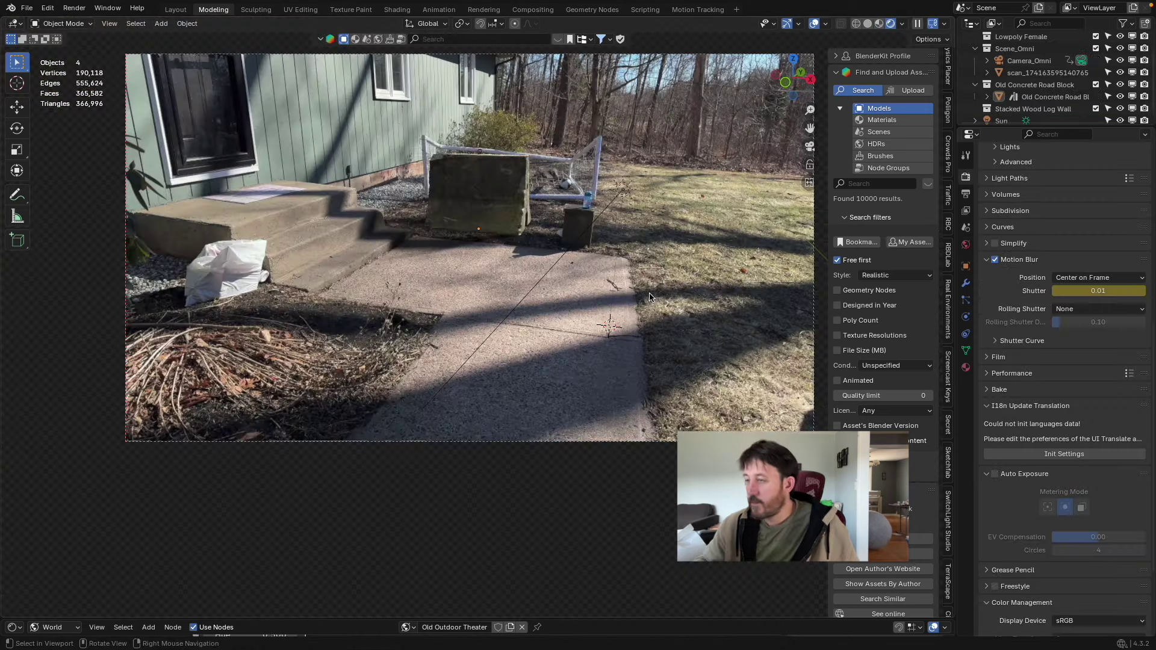
Step: Save the file and test-render the current frame with the concrete block in place, stopping the render early
{"action": "key", "text": "super+s"}
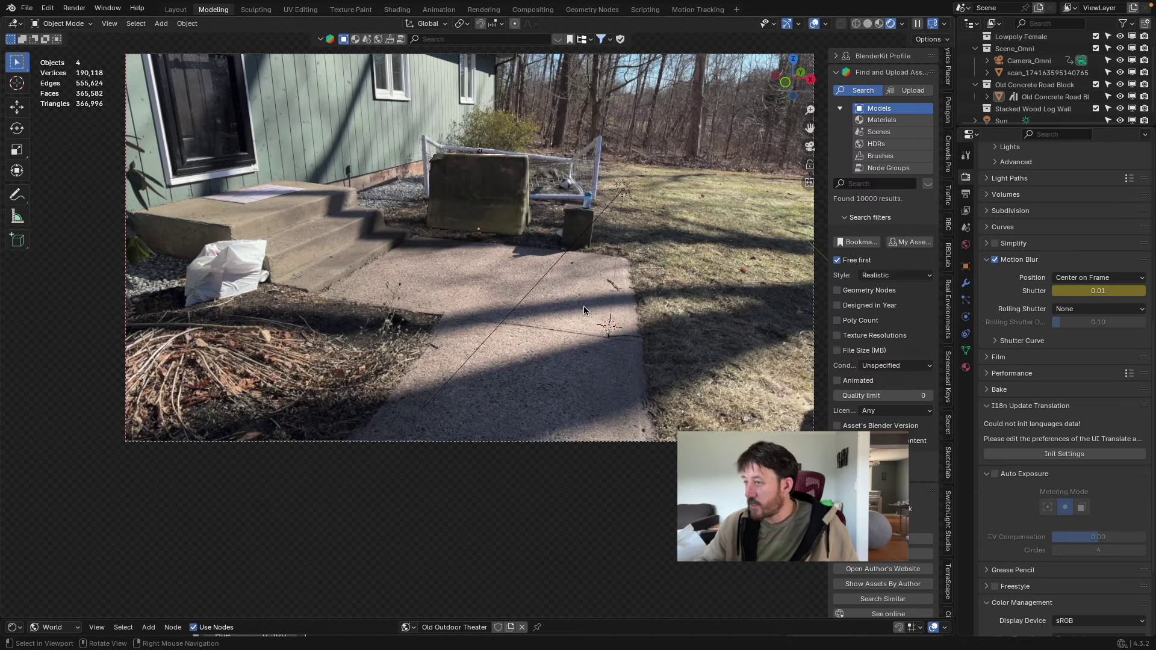
{"action": "key", "text": "F12"}
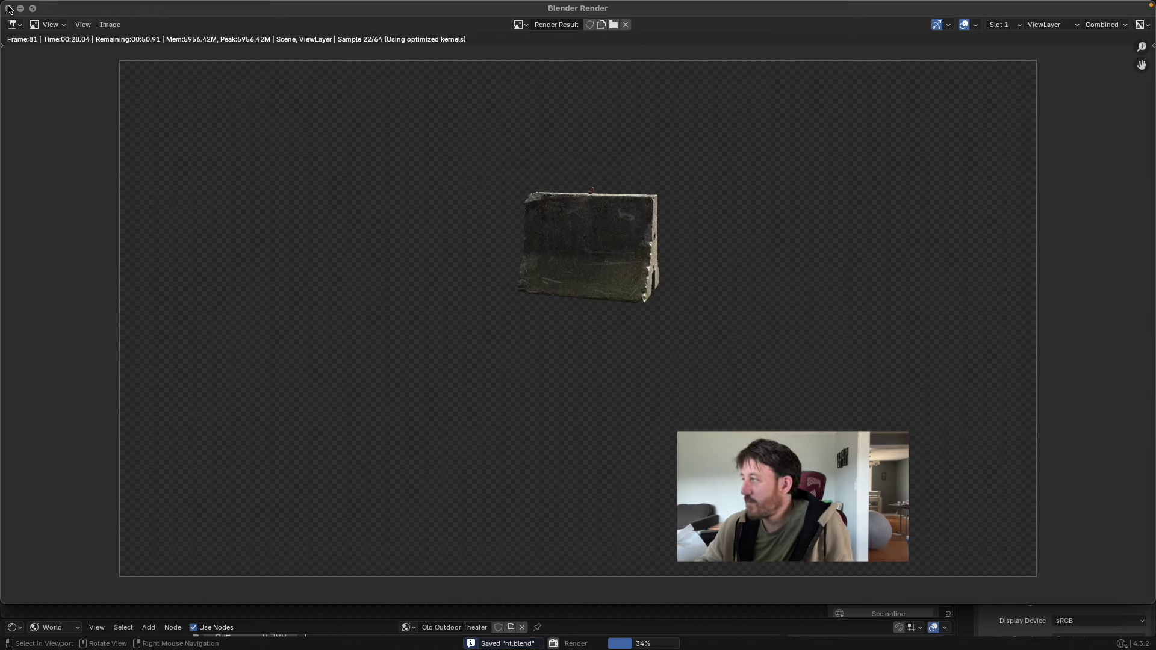
{"action": "key", "text": "Escape"}
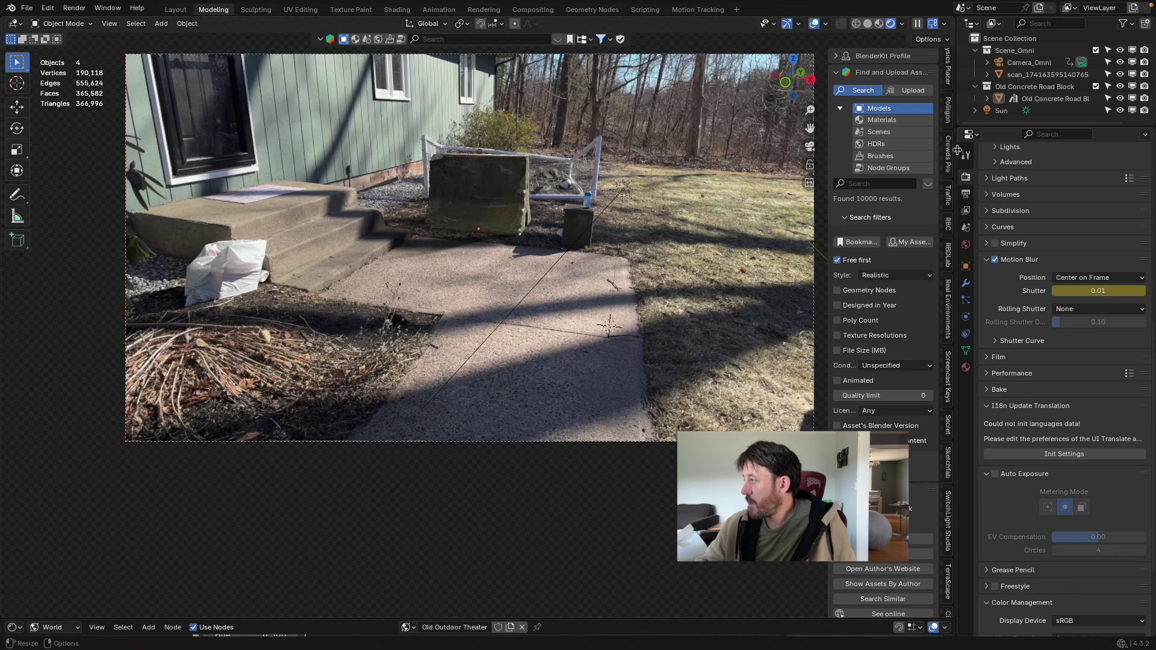
Step: Set the final render's maximum samples to 16 and save the file
{"action": "scroll", "coordinate": [1053, 288], "scroll_direction": "up", "scroll_amount": 12}
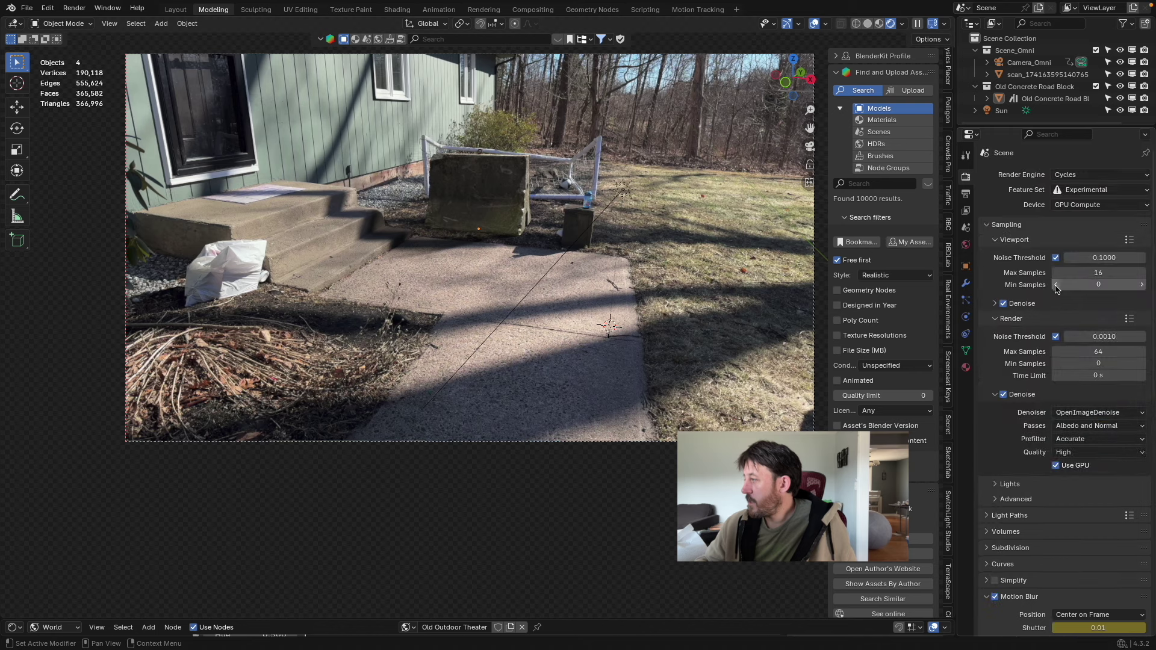
{"action": "left_click", "coordinate": [1099, 351]}
{"action": "type", "text": "16"}
{"action": "key", "text": "Return"}
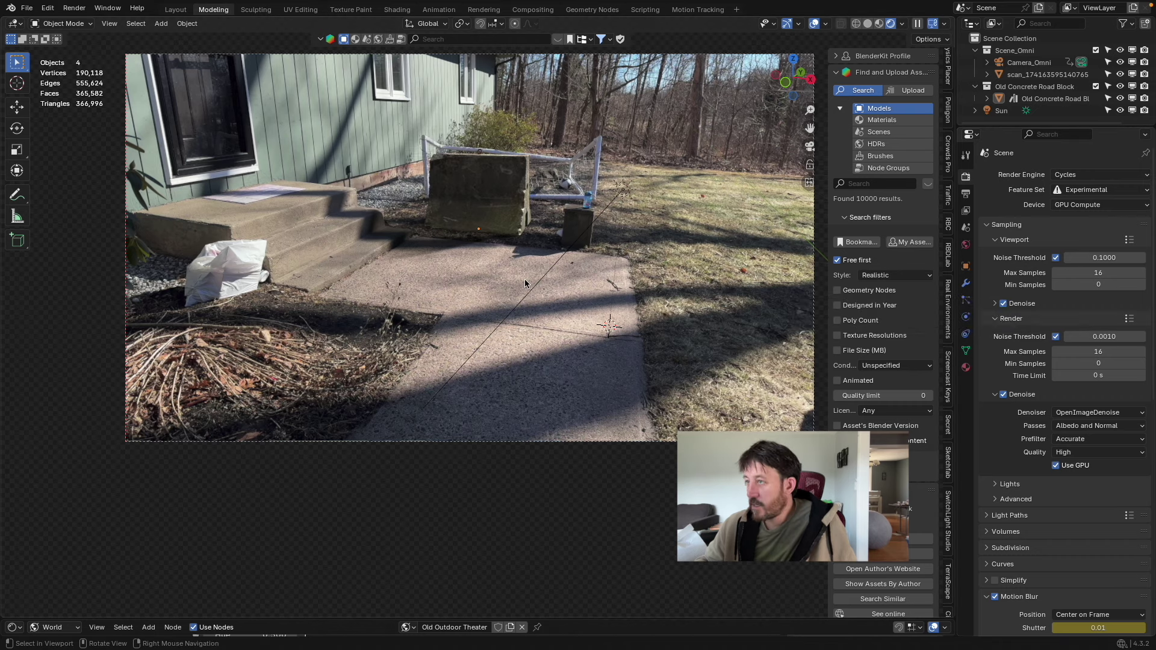
{"action": "key", "text": "ctrl+s"}
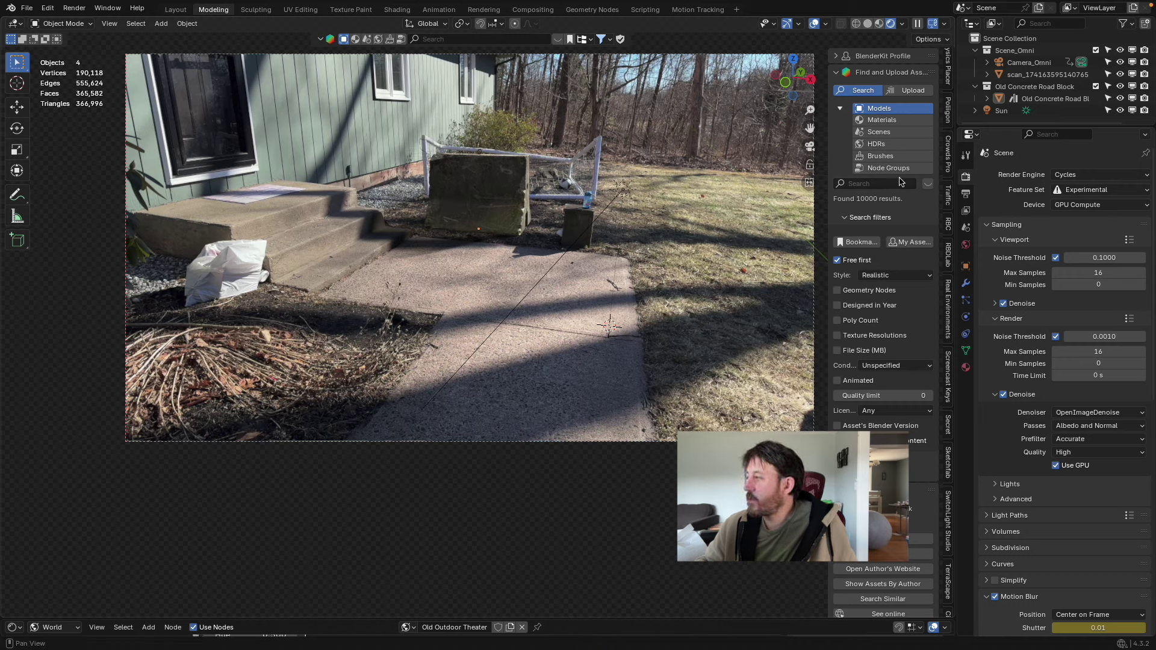
Step: Search the BlenderKit models for "metal" and place the Outdoor Metal Frame Chair on the walkway in front of the concrete block
{"action": "left_click", "coordinate": [928, 183]}
{"action": "left_click", "coordinate": [705, 125]}
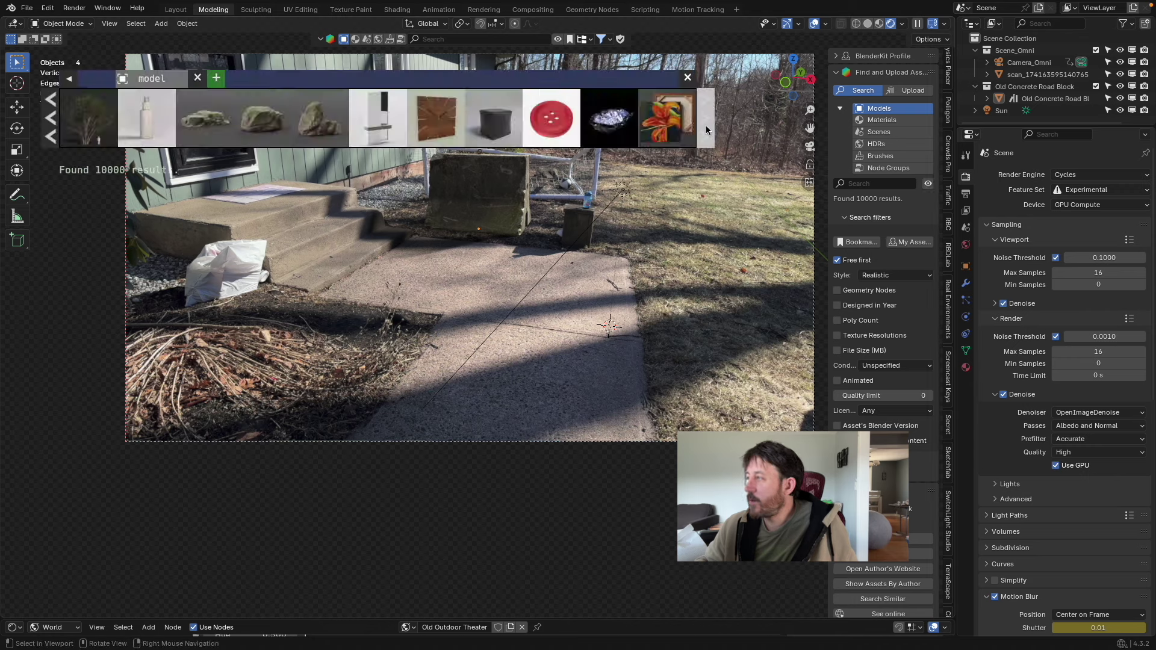
{"action": "left_click", "coordinate": [873, 183]}
{"action": "type", "text": "metal"}
{"action": "key", "text": "Return"}
{"action": "mouse_move", "coordinate": [379, 125]}
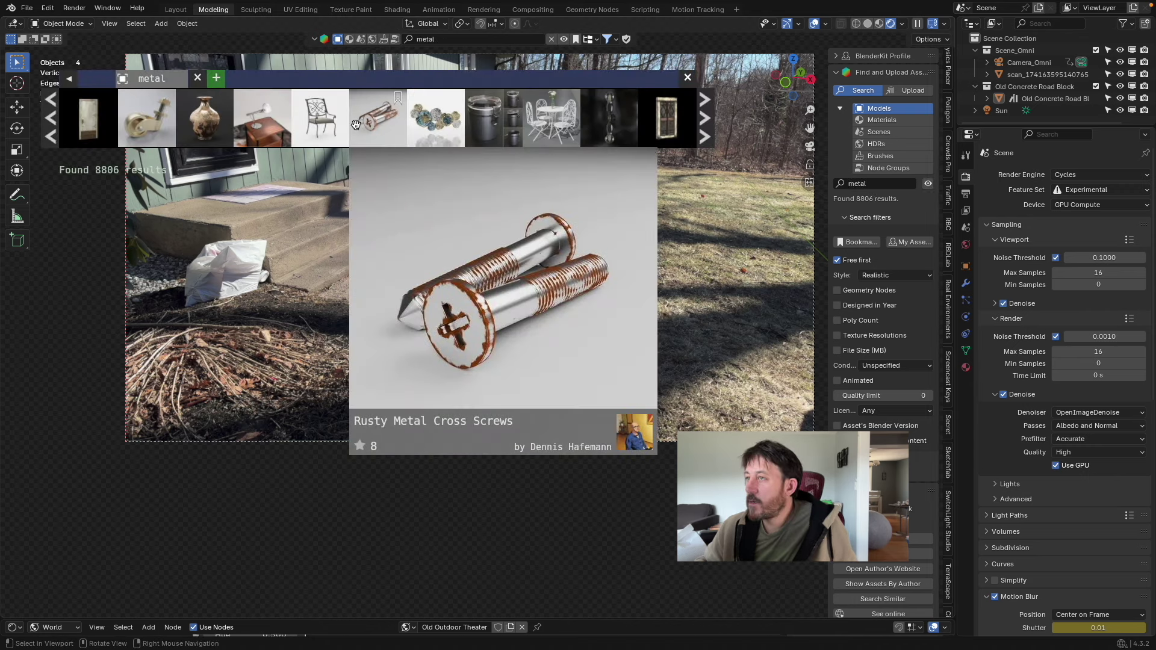
{"action": "mouse_move", "coordinate": [312, 126]}
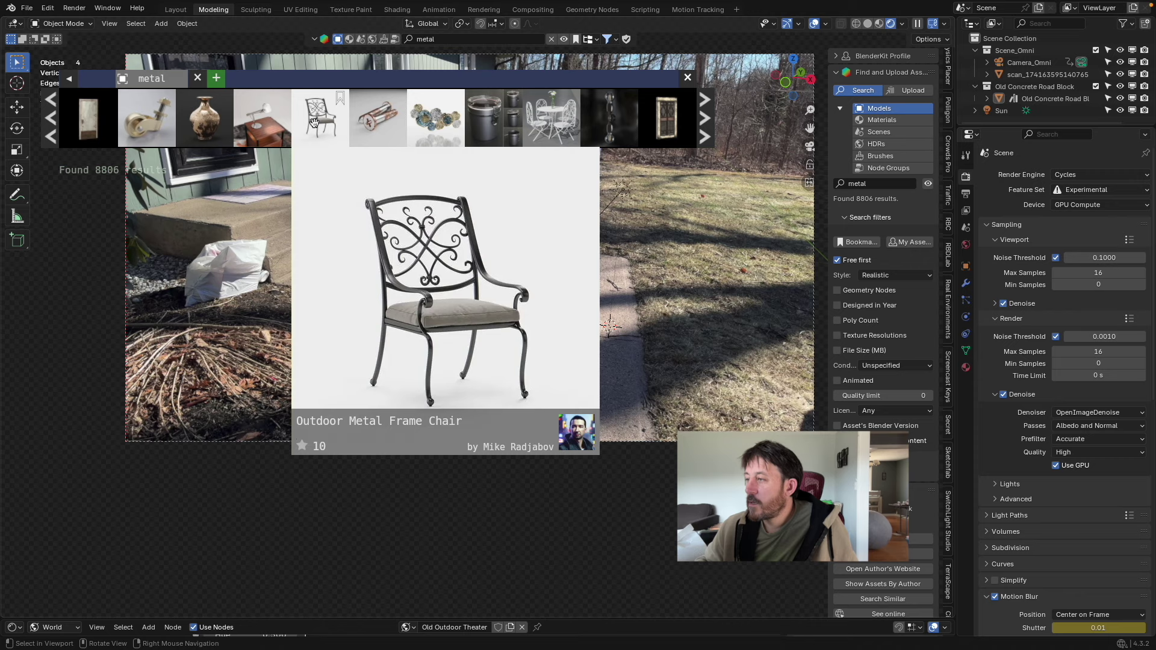
{"action": "left_click_drag", "start_coordinate": [313, 125], "coordinate": [482, 250]}
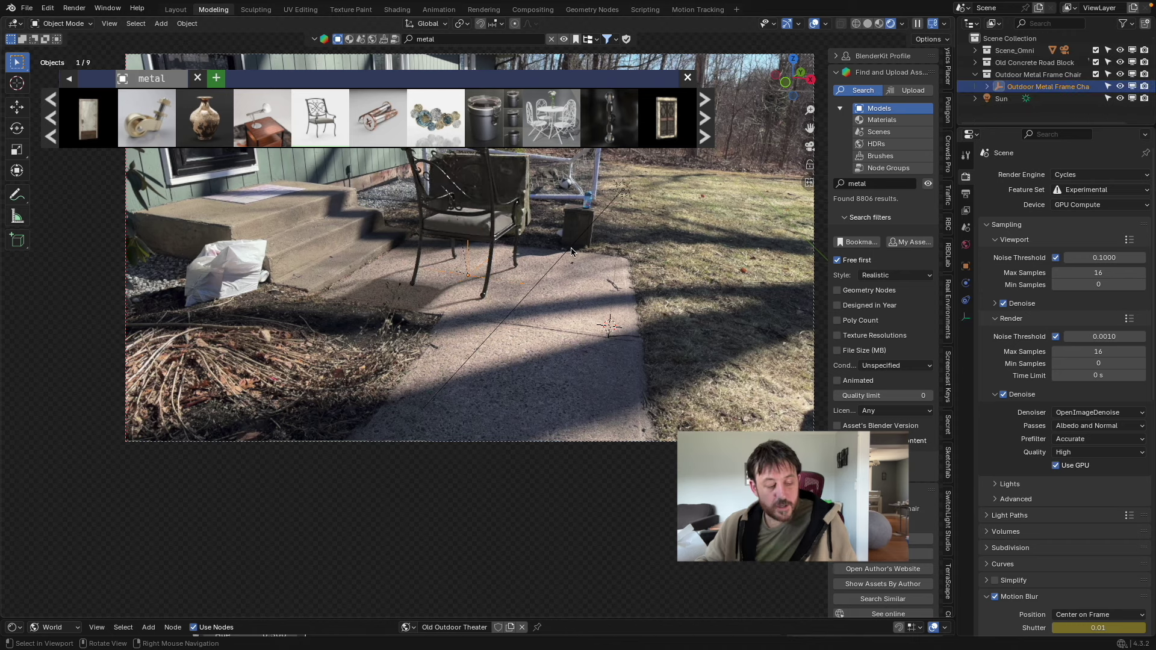
Step: Rotate the metal chair about -125° around Z and scale it down to about 0.89
{"action": "key", "text": "r"}
{"action": "key", "text": "z"}
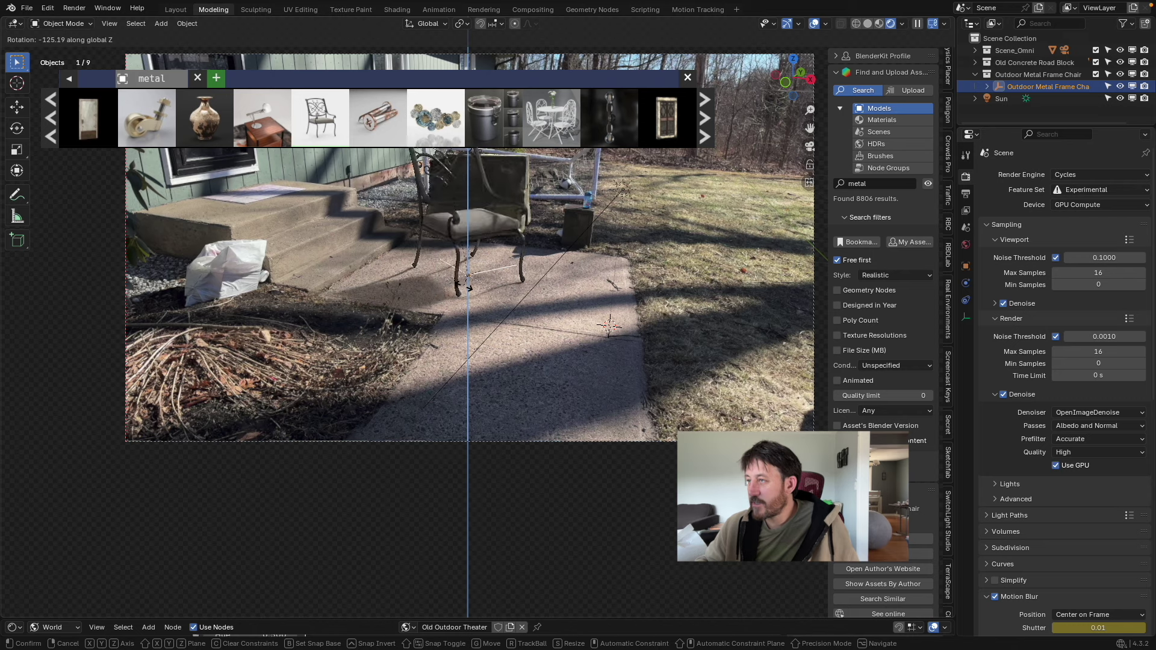
{"action": "left_click", "coordinate": [464, 287]}
{"action": "key", "text": "s"}
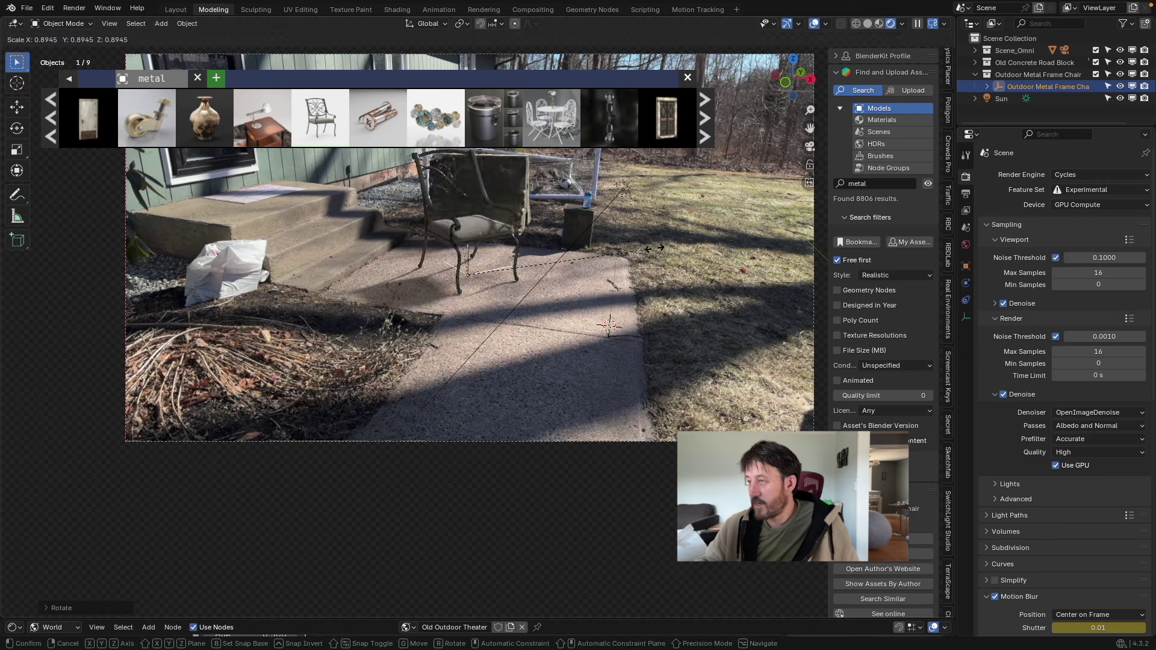
{"action": "left_click", "coordinate": [655, 248]}
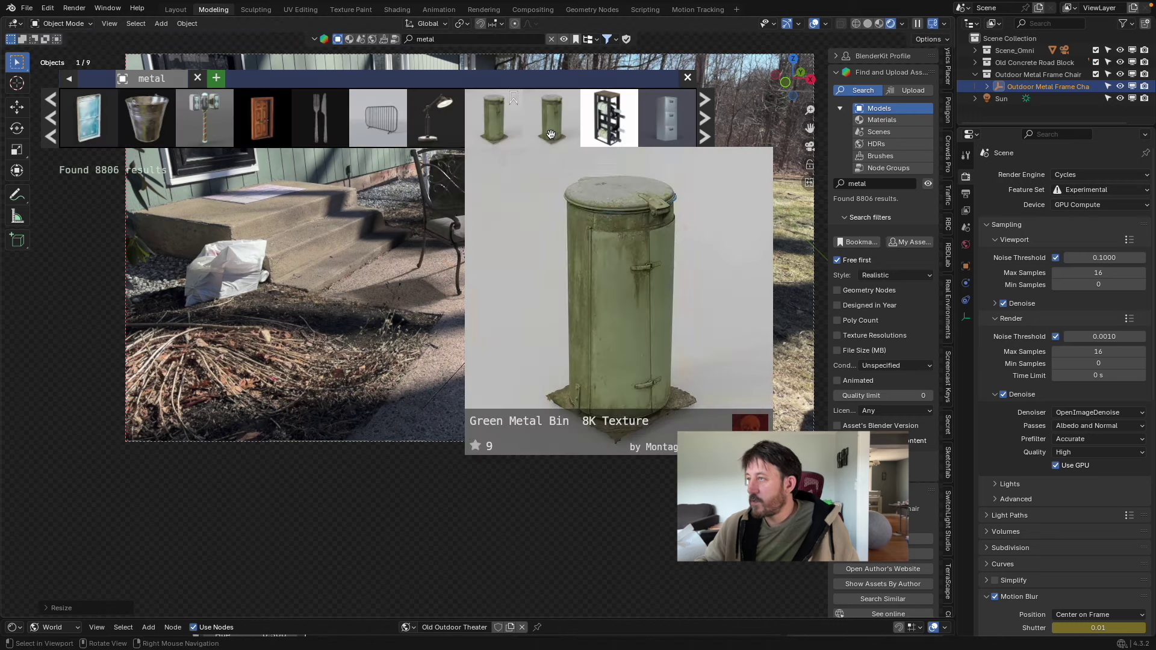
Step: Search the models for "plant" and place the bushy plant in the green pot beside the steps near the house wall
{"action": "left_click", "coordinate": [705, 125]}
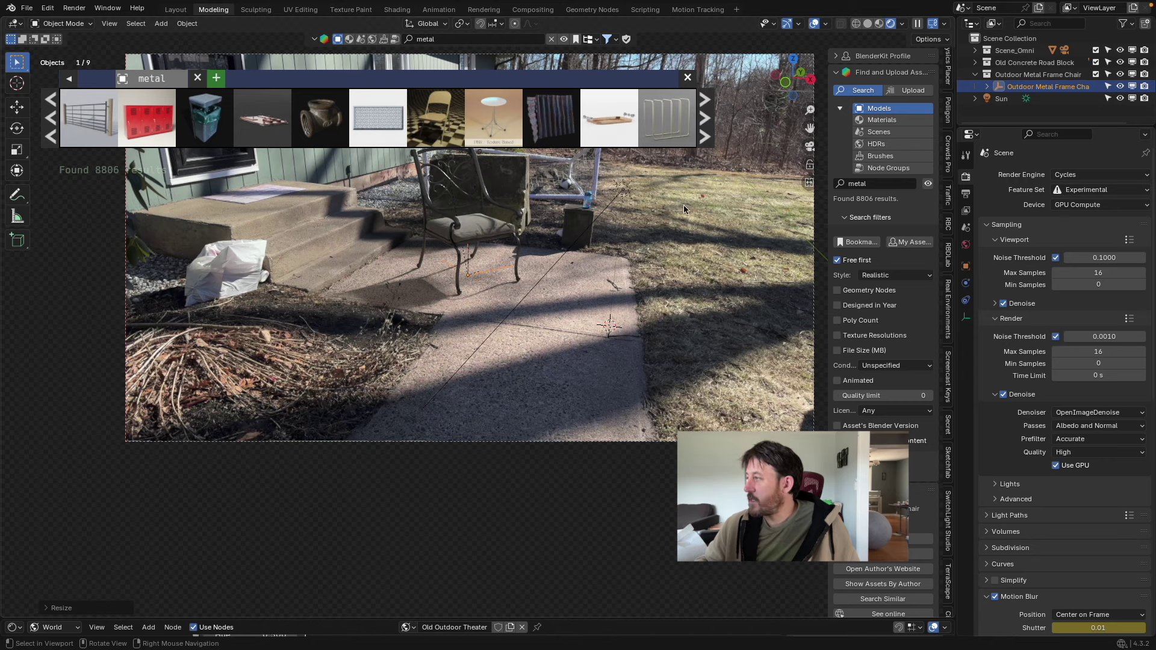
{"action": "left_click", "coordinate": [879, 183]}
{"action": "type", "text": "plan"}
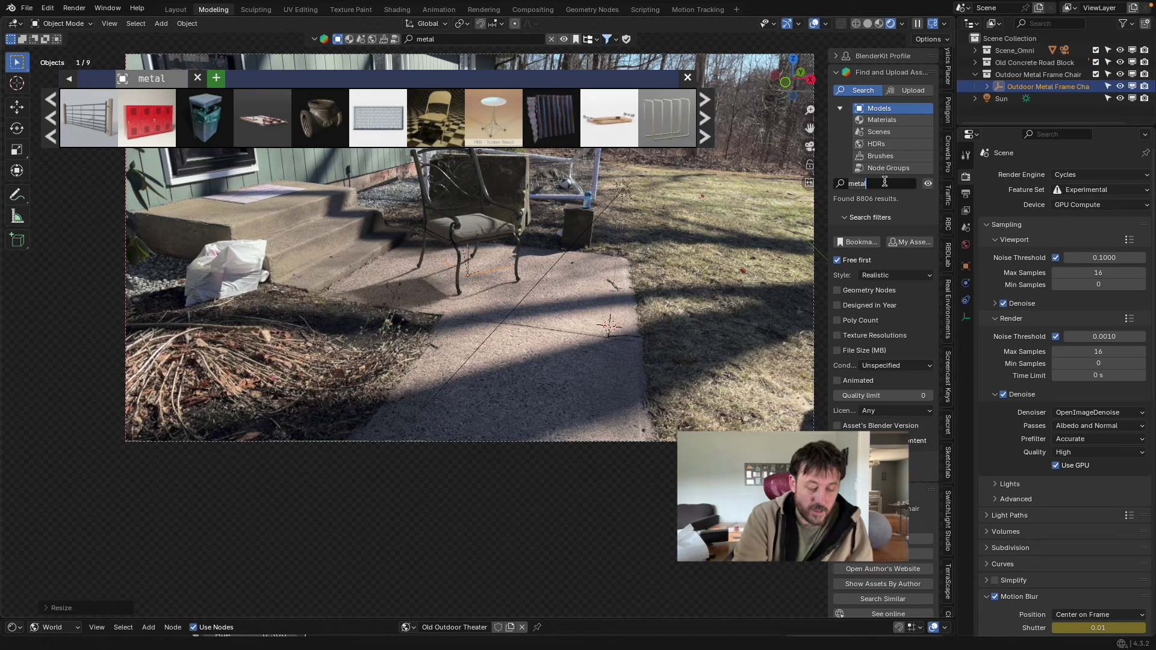
{"action": "type", "text": "t"}
{"action": "key", "text": "Return"}
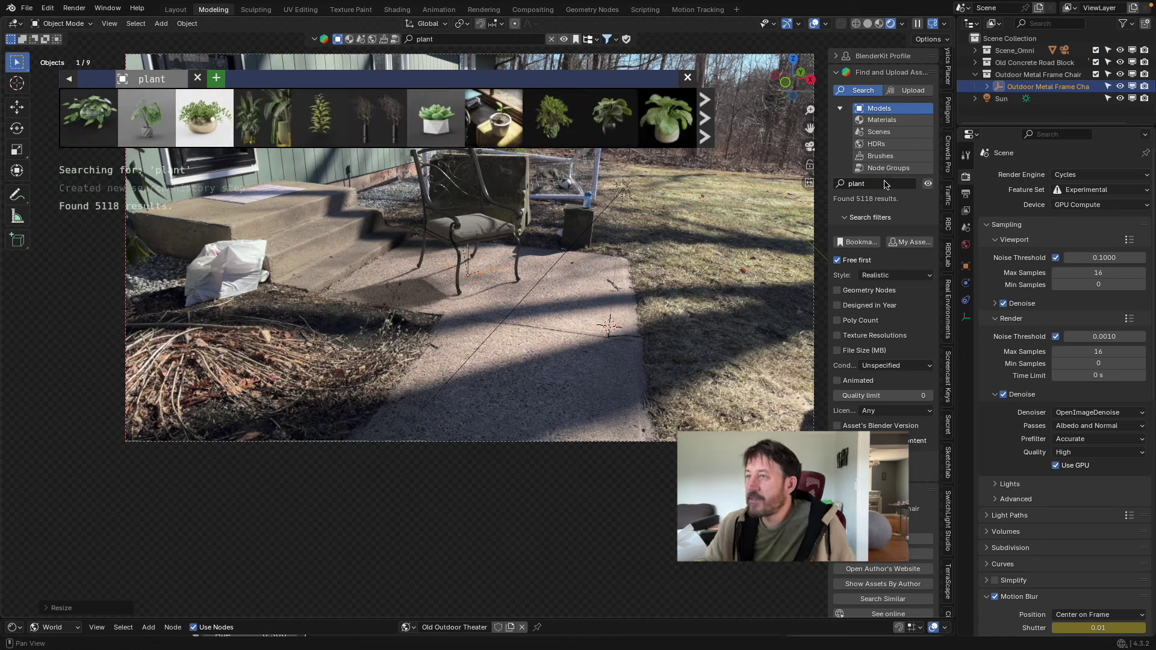
{"action": "mouse_move", "coordinate": [311, 134]}
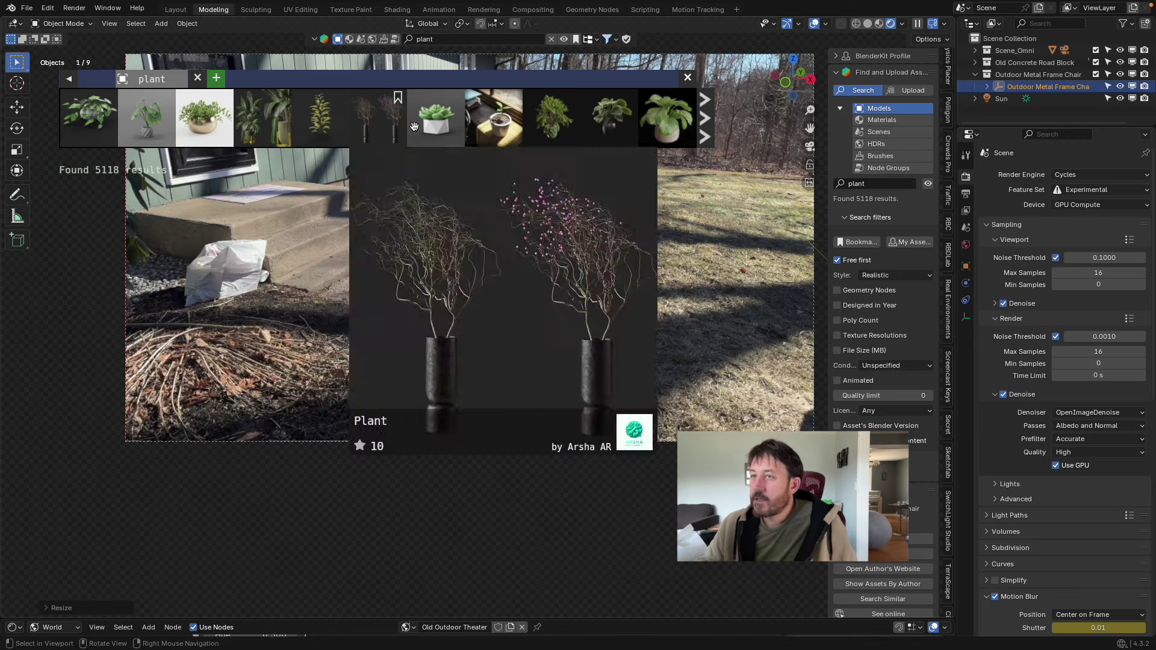
{"action": "right_click", "coordinate": [98, 123]}
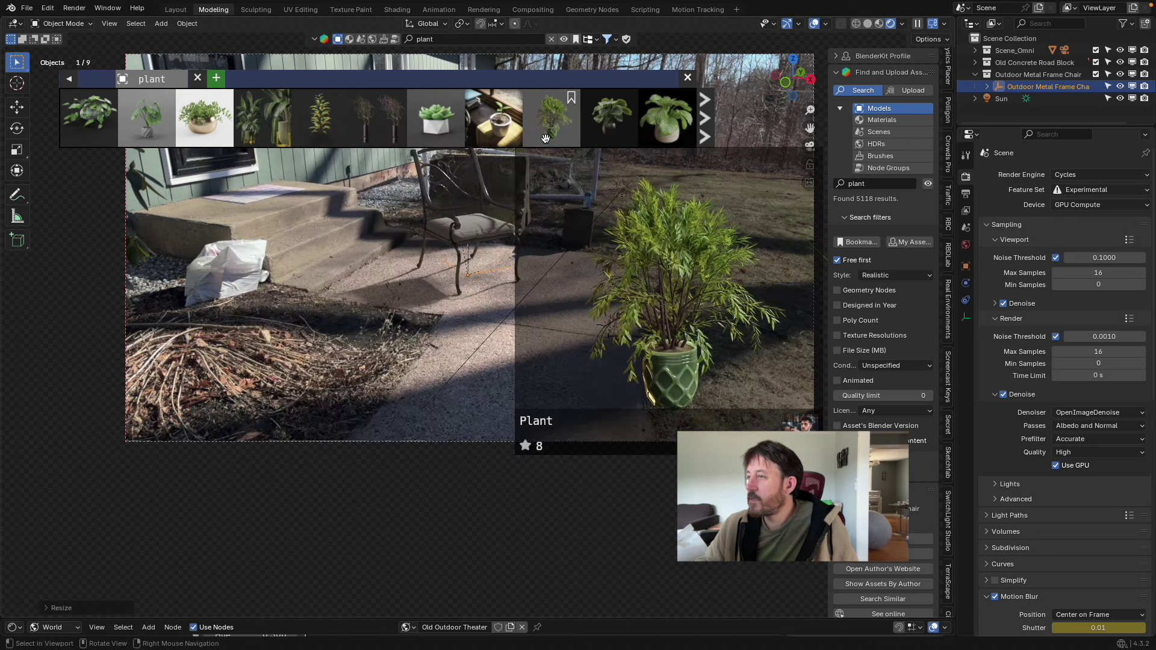
{"action": "left_click_drag", "start_coordinate": [550, 118], "coordinate": [403, 224]}
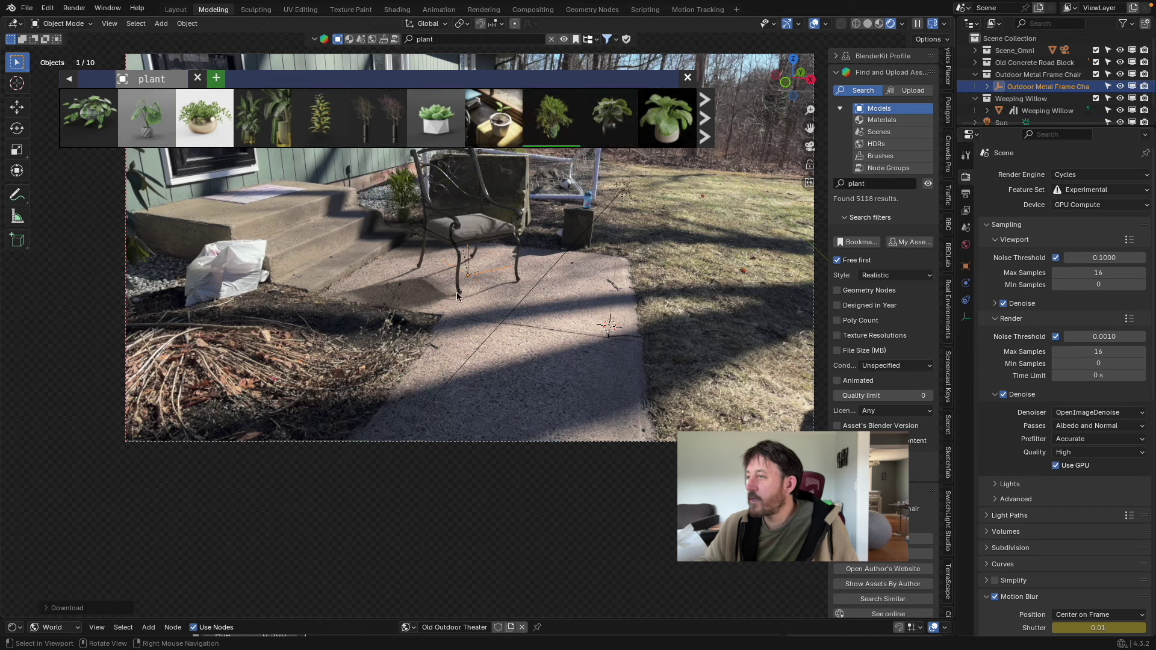
{"action": "left_click", "coordinate": [688, 77]}
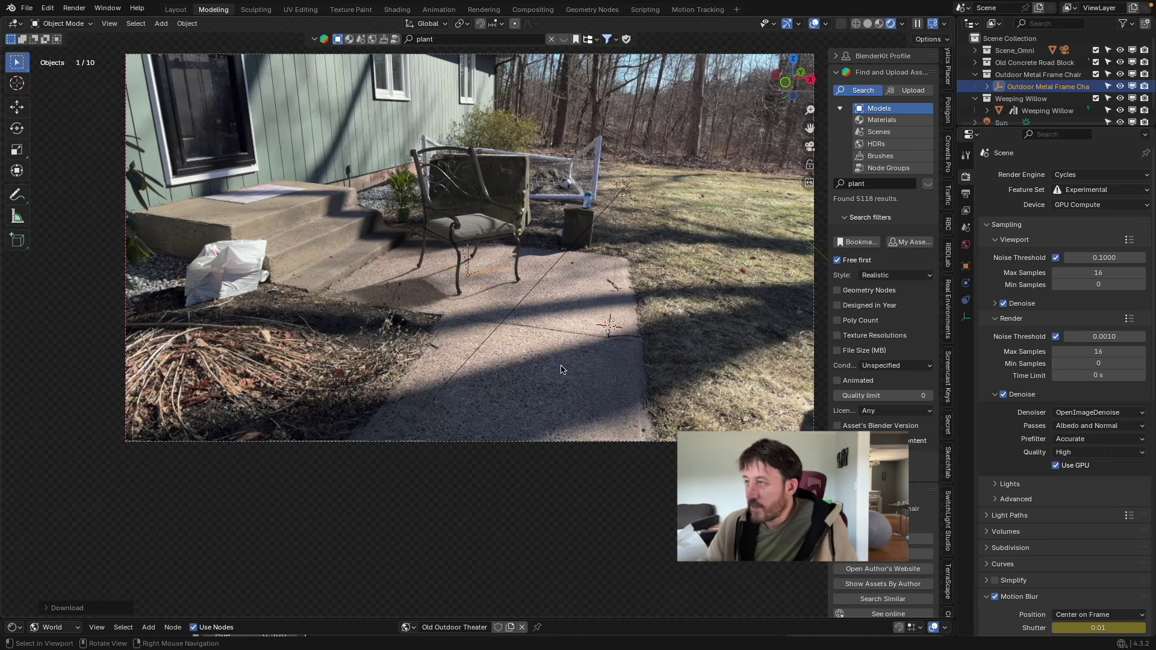
Step: Browse the shoe models, search for "skate" to preview the skateboards and ramps, and clear the search
{"action": "middle_click_drag", "start_coordinate": [562, 363], "coordinate": [549, 450], "text": "shift"}
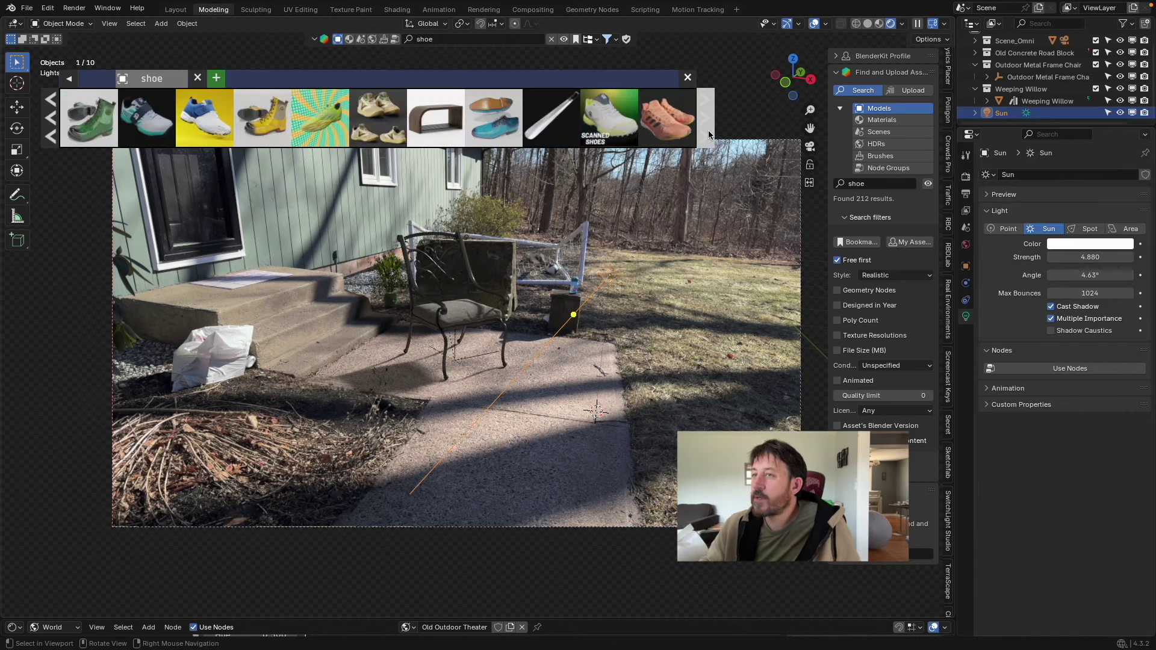
{"action": "left_click", "coordinate": [706, 130]}
{"action": "left_click", "coordinate": [882, 184]}
{"action": "type", "text": "skate"}
{"action": "key", "text": "Return"}
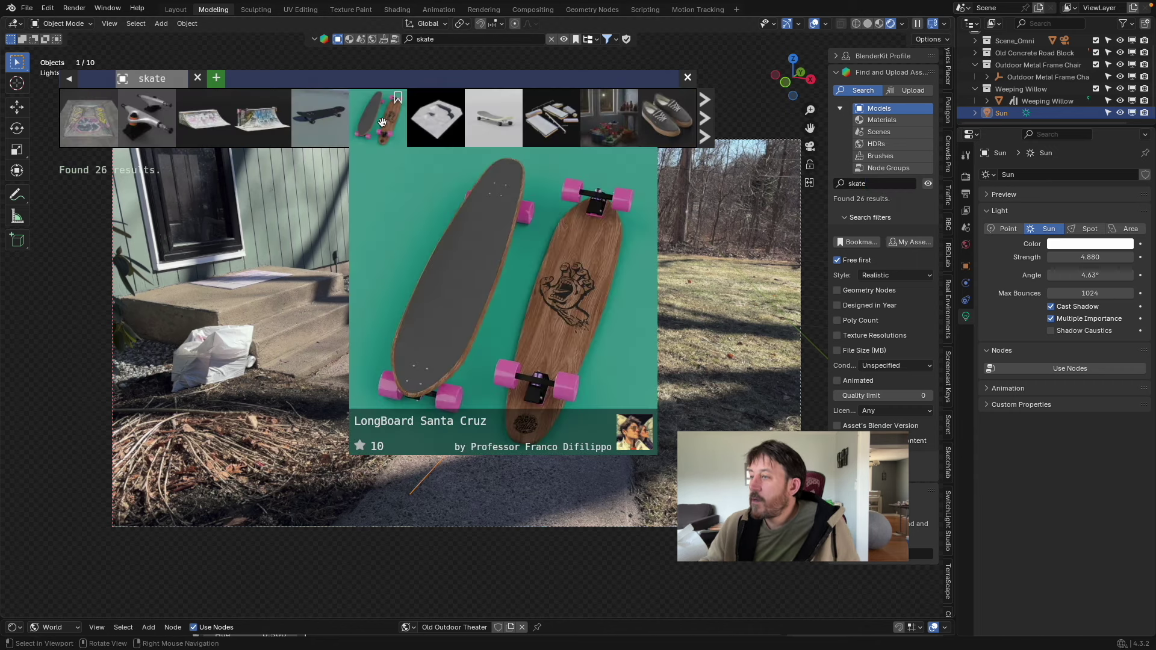
{"action": "mouse_move", "coordinate": [308, 126]}
{"action": "mouse_move", "coordinate": [383, 134]}
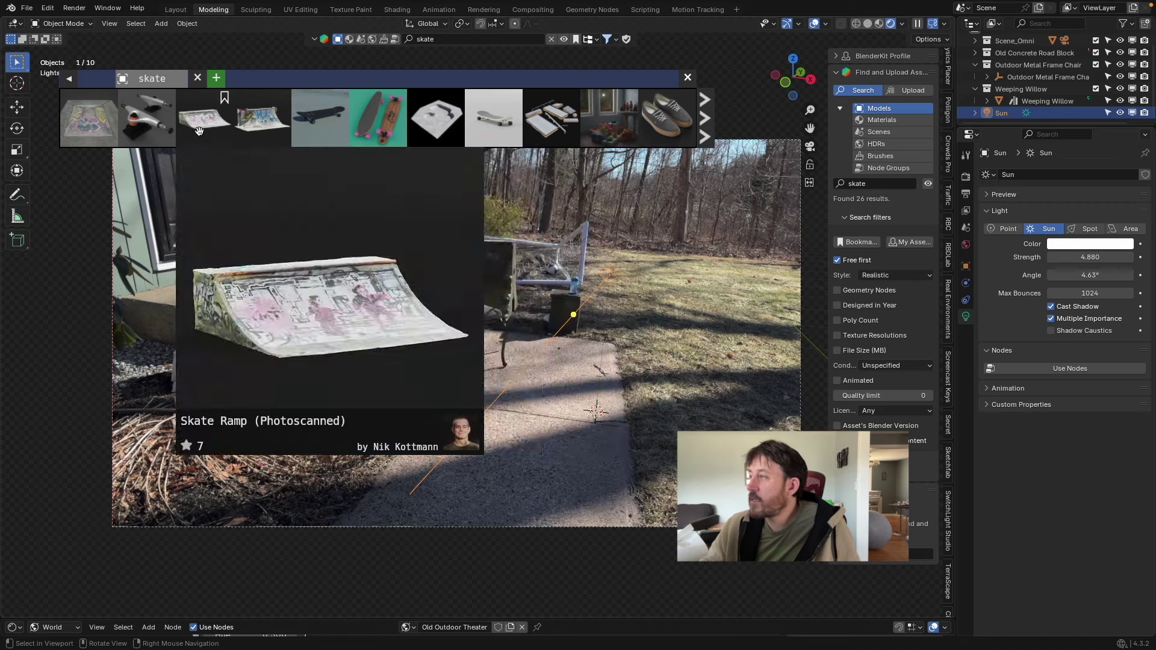
{"action": "scroll", "coordinate": [603, 120], "scroll_direction": "down", "scroll_amount": 2}
{"action": "scroll", "coordinate": [325, 120], "scroll_direction": "up", "scroll_amount": 2}
{"action": "left_click", "coordinate": [551, 39]}
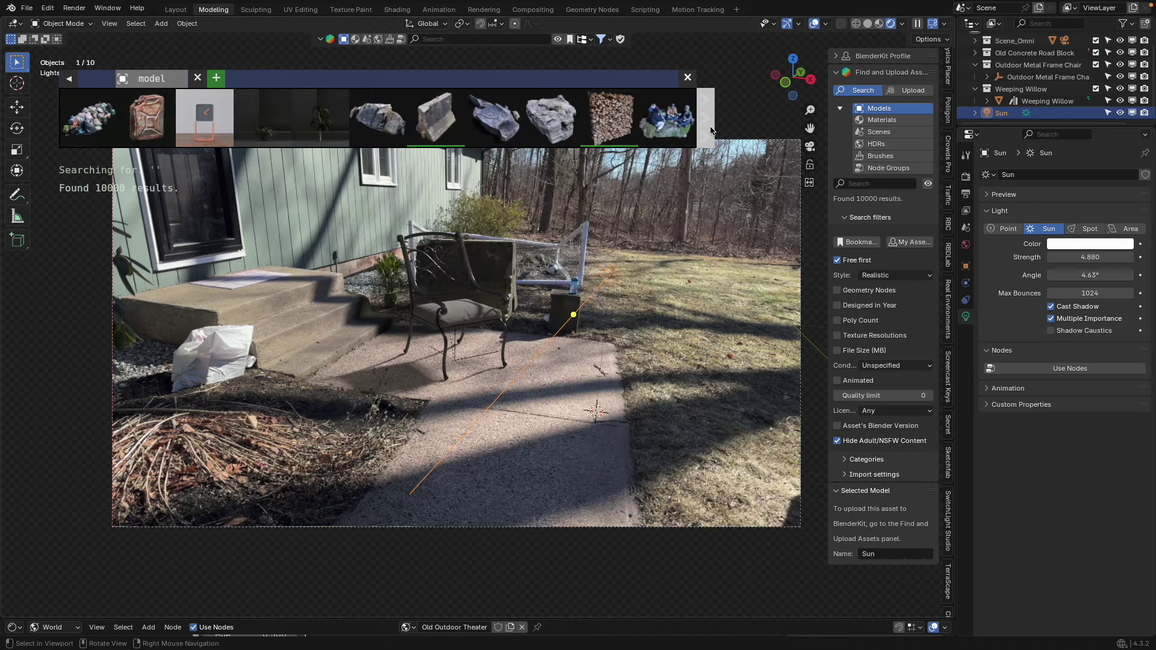
Step: Search the models for "toy", page through the results and place the Godzilla figure on the porch landing
{"action": "left_click", "coordinate": [703, 130]}
{"action": "left_click", "coordinate": [870, 184]}
{"action": "type", "text": "yard"}
{"action": "key", "text": "Return"}
{"action": "left_click", "coordinate": [701, 136]}
{"action": "left_click", "coordinate": [701, 136]}
{"action": "left_click", "coordinate": [701, 136]}
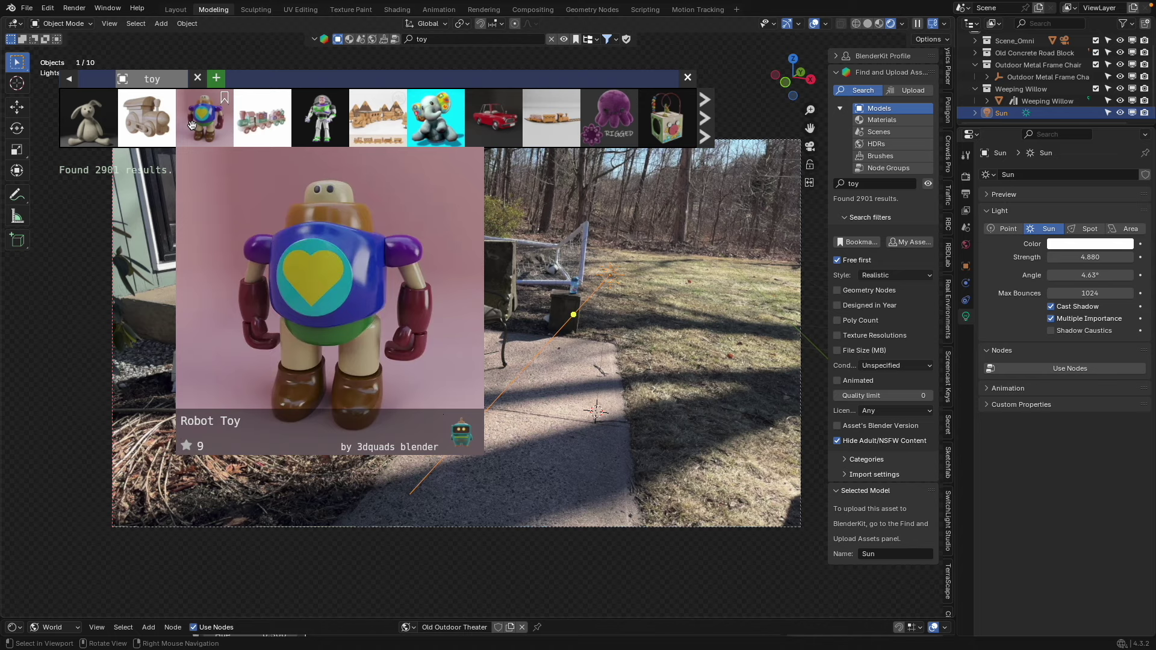
{"action": "left_click", "coordinate": [707, 107]}
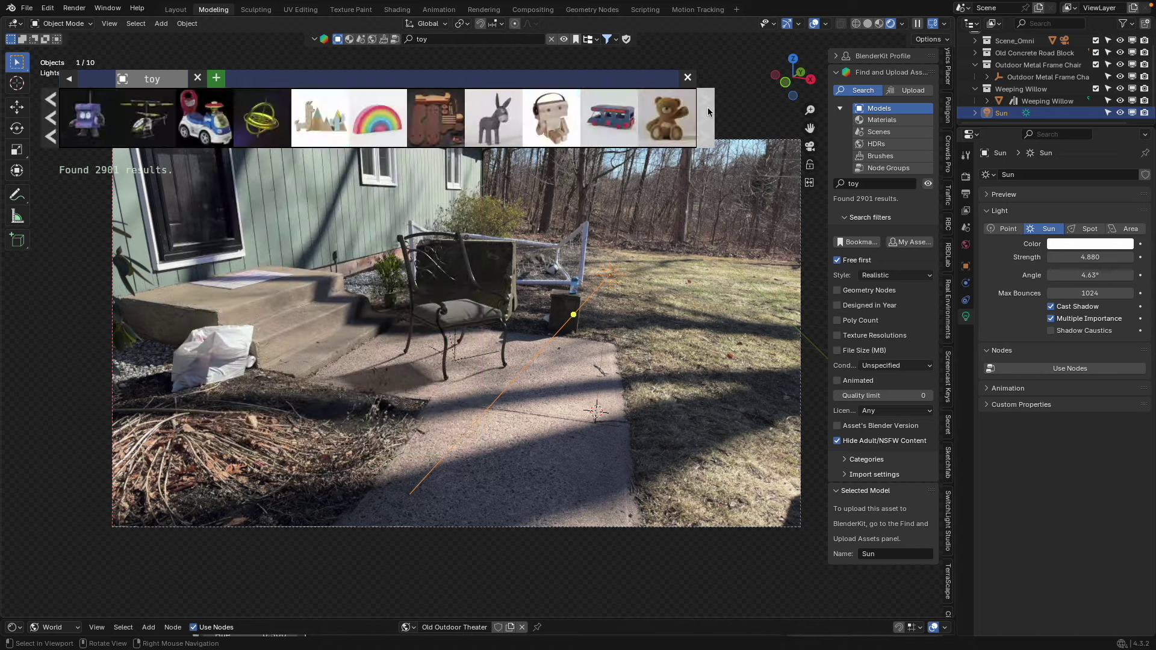
{"action": "left_click", "coordinate": [707, 117]}
{"action": "left_click", "coordinate": [707, 117]}
{"action": "left_click", "coordinate": [378, 120]}
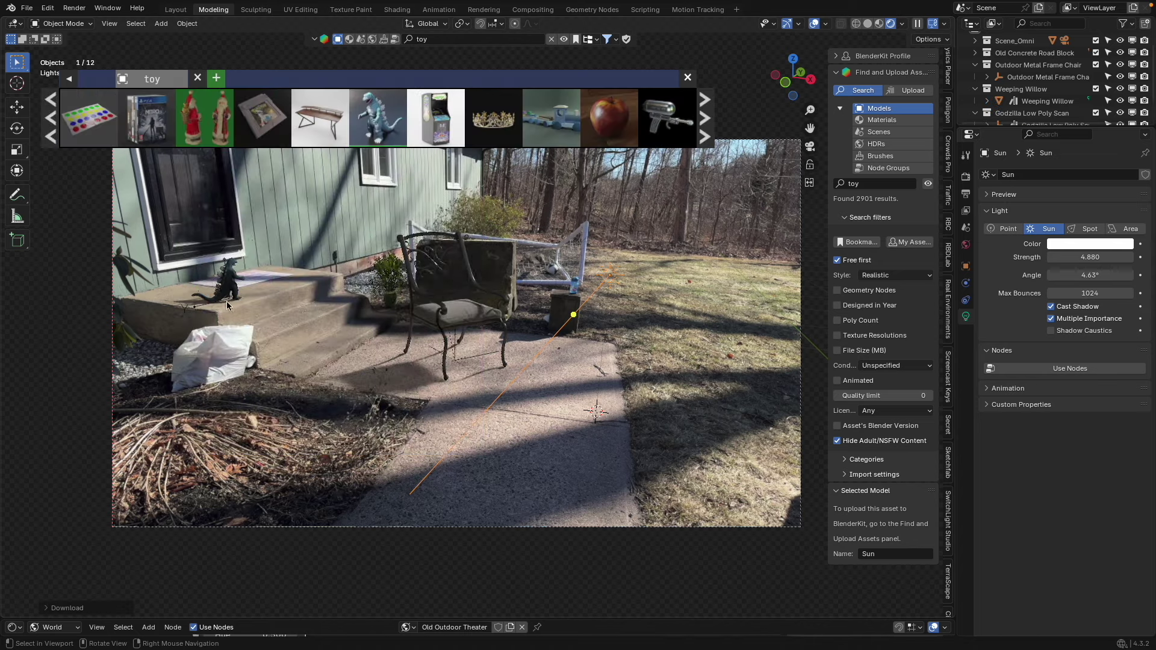
Step: Add the toy biplane beside Godzilla on the porch and two copies of the "shoe" search's blue scanned sneaker near the steps
{"action": "scroll", "coordinate": [378, 121], "scroll_direction": "down", "scroll_amount": 5}
{"action": "mouse_move", "coordinate": [204, 128]}
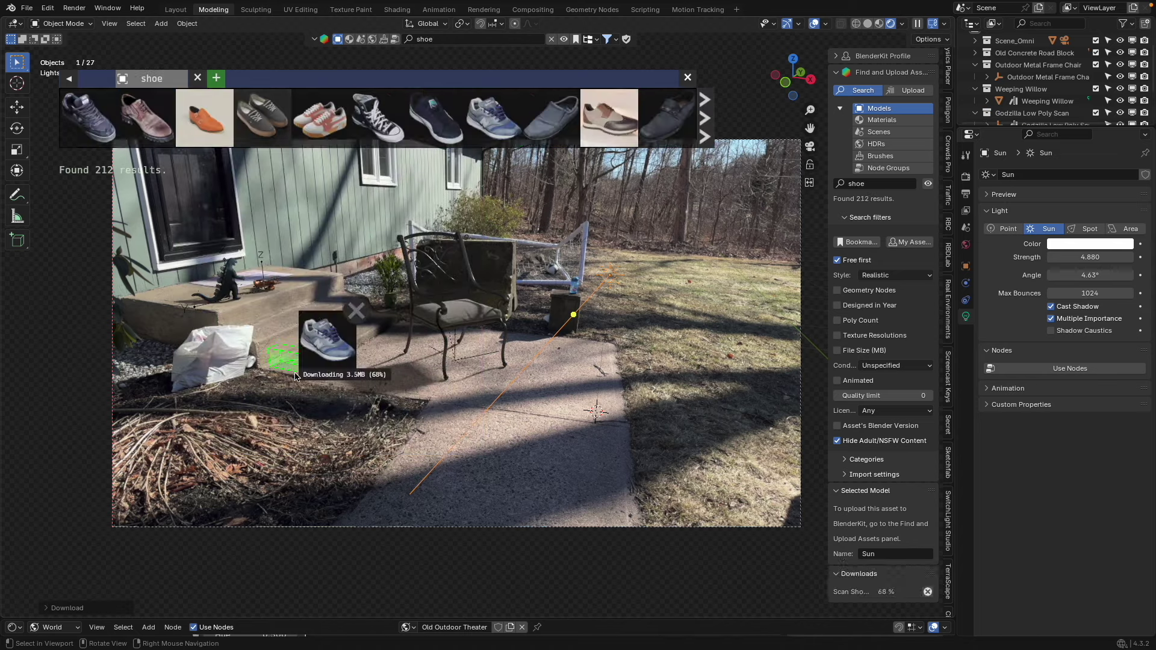
{"action": "left_click_drag", "start_coordinate": [277, 352], "coordinate": [199, 412]}
{"action": "left_click_drag", "start_coordinate": [151, 357], "coordinate": [151, 358]}
Step: Move the second scanned shoe along the Y axis into place on the gravel behind the white bag
{"action": "key", "text": "g"}
{"action": "key", "text": "y"}
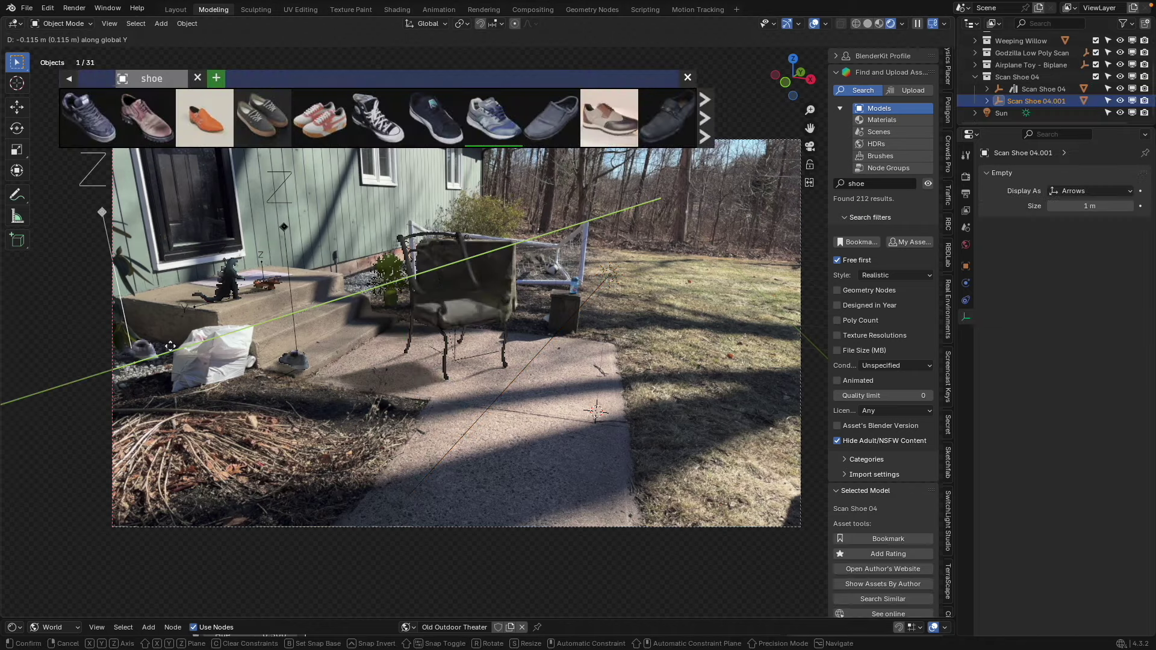
{"action": "left_click", "coordinate": [238, 351]}
{"action": "key", "text": "g"}
{"action": "key", "text": "y"}
{"action": "left_click", "coordinate": [289, 374]}
Step: Raise the shoe at the foot of the steps about 0.02 m along Z and shift it along Y onto the walkway edge
{"action": "left_click", "coordinate": [329, 387]}
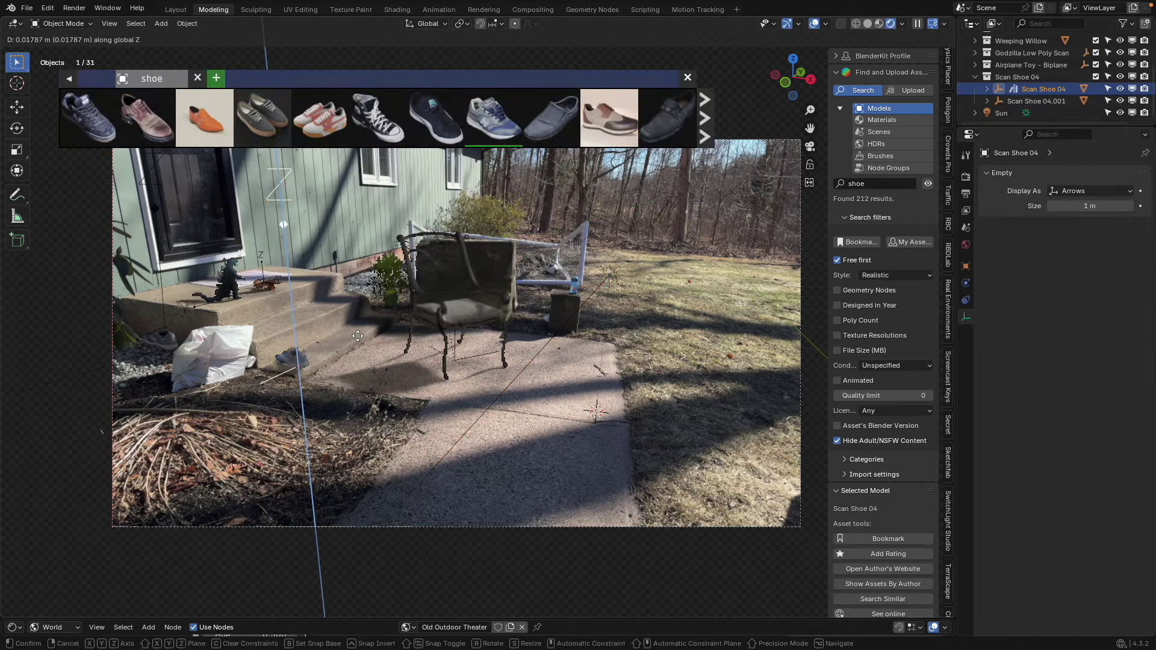
{"action": "left_click", "coordinate": [291, 361]}
{"action": "key", "text": "g"}
{"action": "key", "text": "y"}
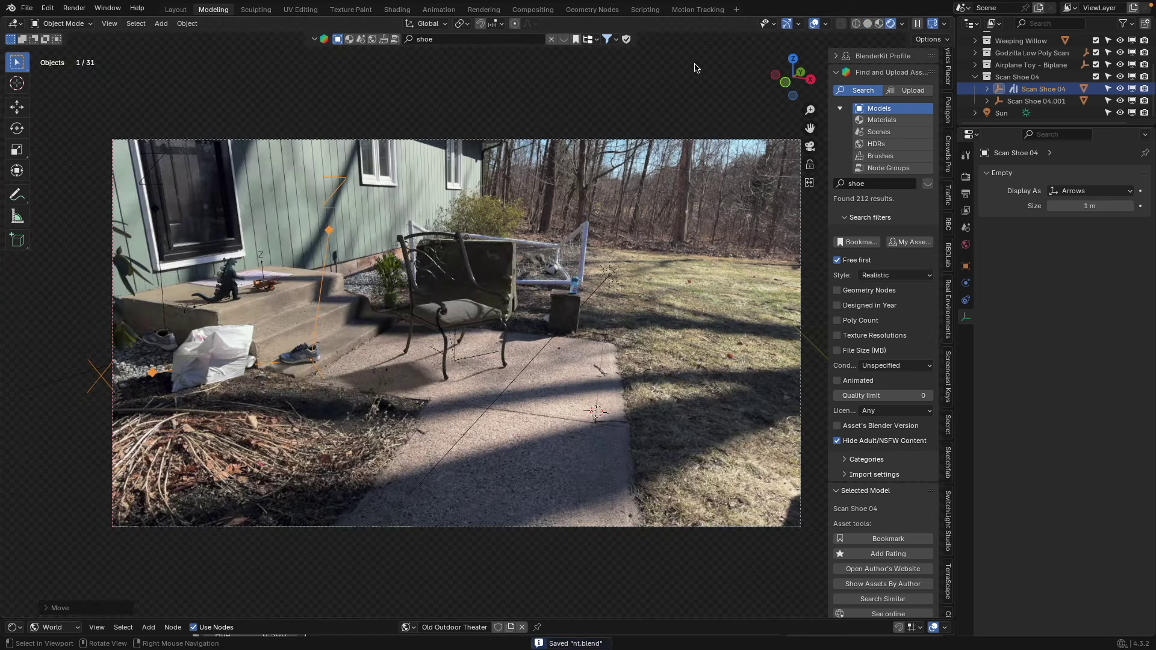
Step: Move the shoe at the foot of the steps along X, Z and Y to the far end of the steps, near the chair
{"action": "left_click", "coordinate": [816, 24]}
{"action": "left_click", "coordinate": [814, 25]}
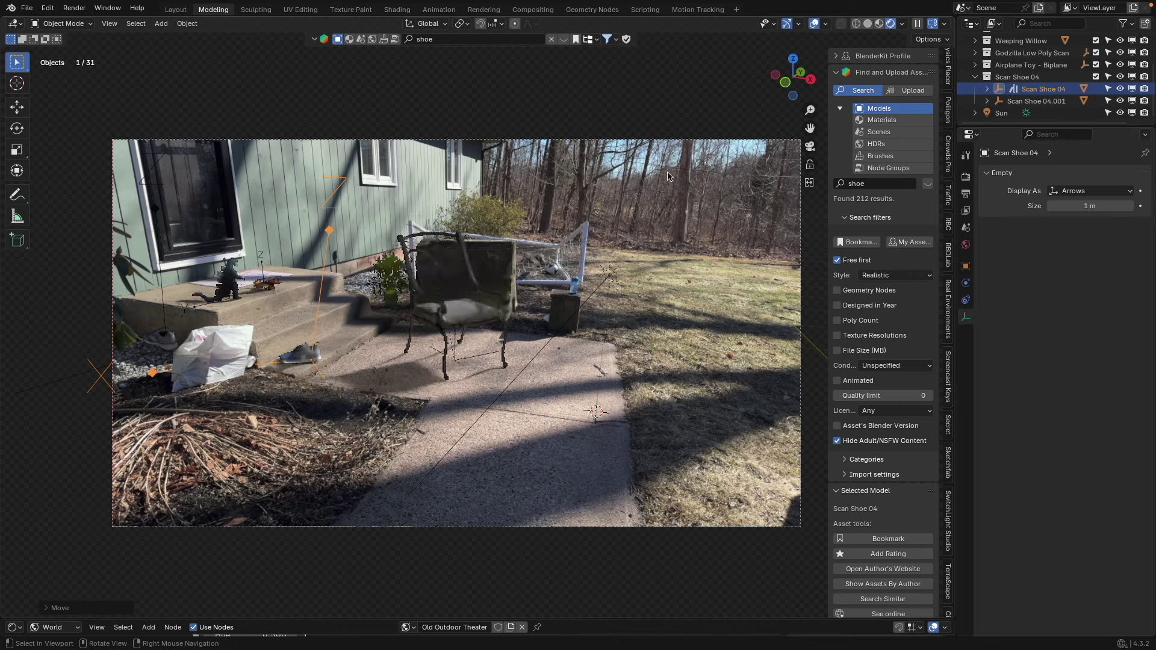
{"action": "key", "text": "g"}
{"action": "key", "text": "x"}
{"action": "left_click", "coordinate": [385, 303]}
{"action": "key", "text": "g"}
{"action": "key", "text": "z"}
{"action": "left_click", "coordinate": [386, 304]}
{"action": "key", "text": "g"}
{"action": "key", "text": "y"}
{"action": "left_click", "coordinate": [385, 348]}
{"action": "left_click", "coordinate": [386, 350]}
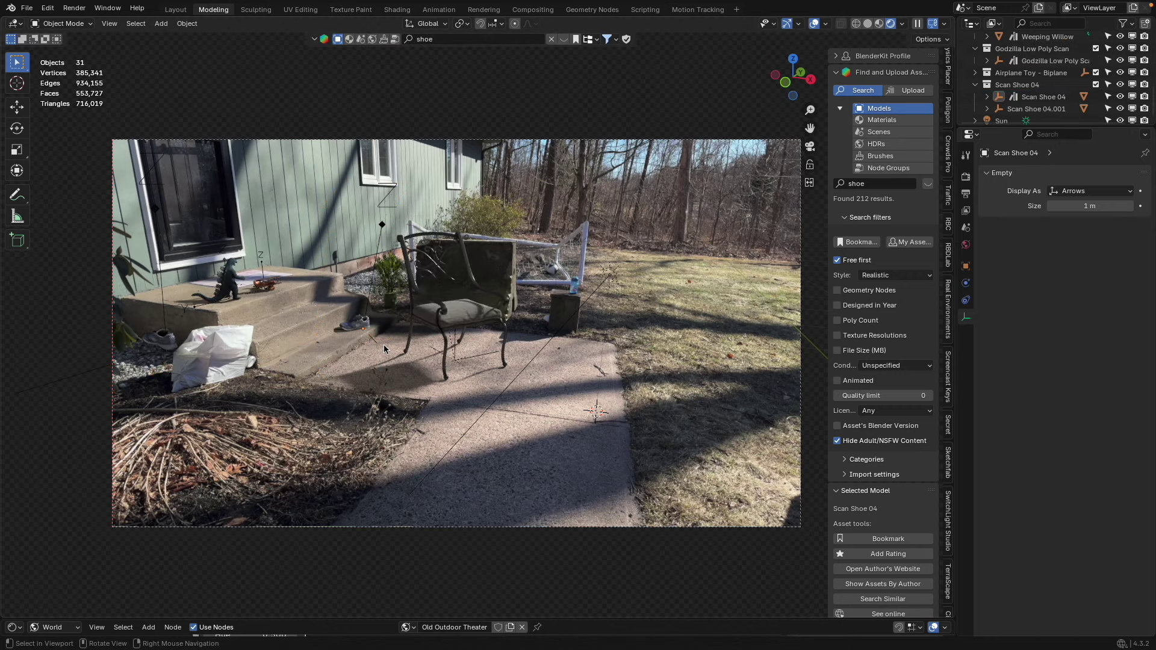
Step: Search the models for "ball" and place the soccer ball behind the chair, beside the dark planter
{"action": "left_click", "coordinate": [1036, 109]}
{"action": "left_click", "coordinate": [881, 185]}
{"action": "type", "text": "ball"}
{"action": "key", "text": "Return"}
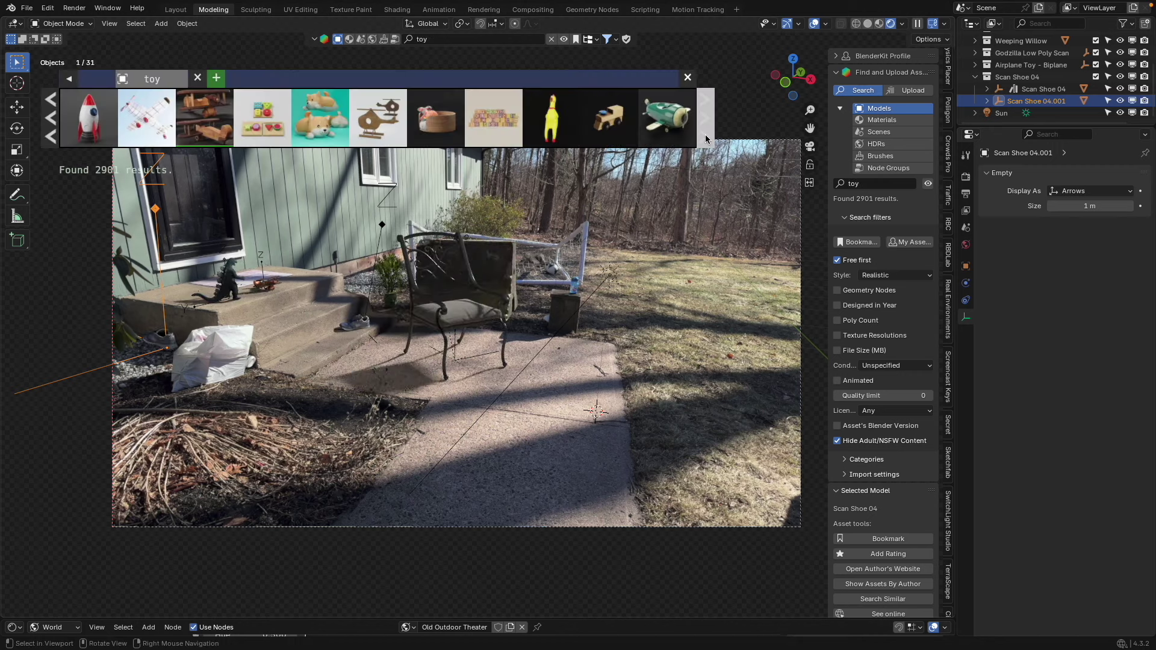
{"action": "mouse_move", "coordinate": [399, 144]}
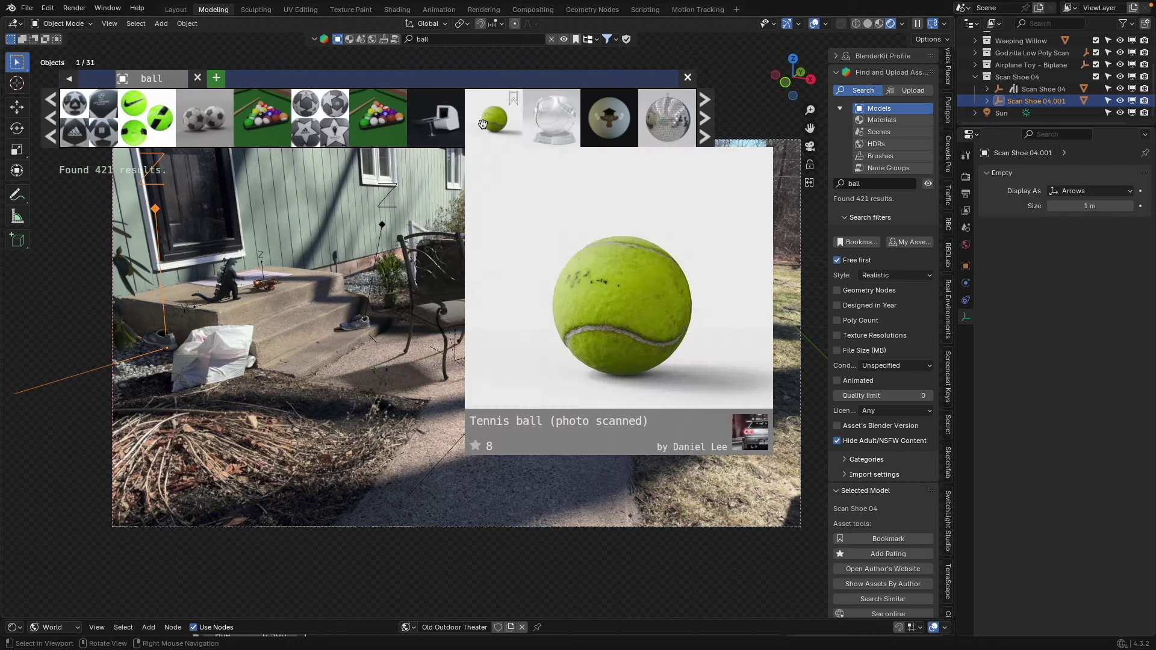
{"action": "left_click_drag", "start_coordinate": [208, 123], "coordinate": [530, 324]}
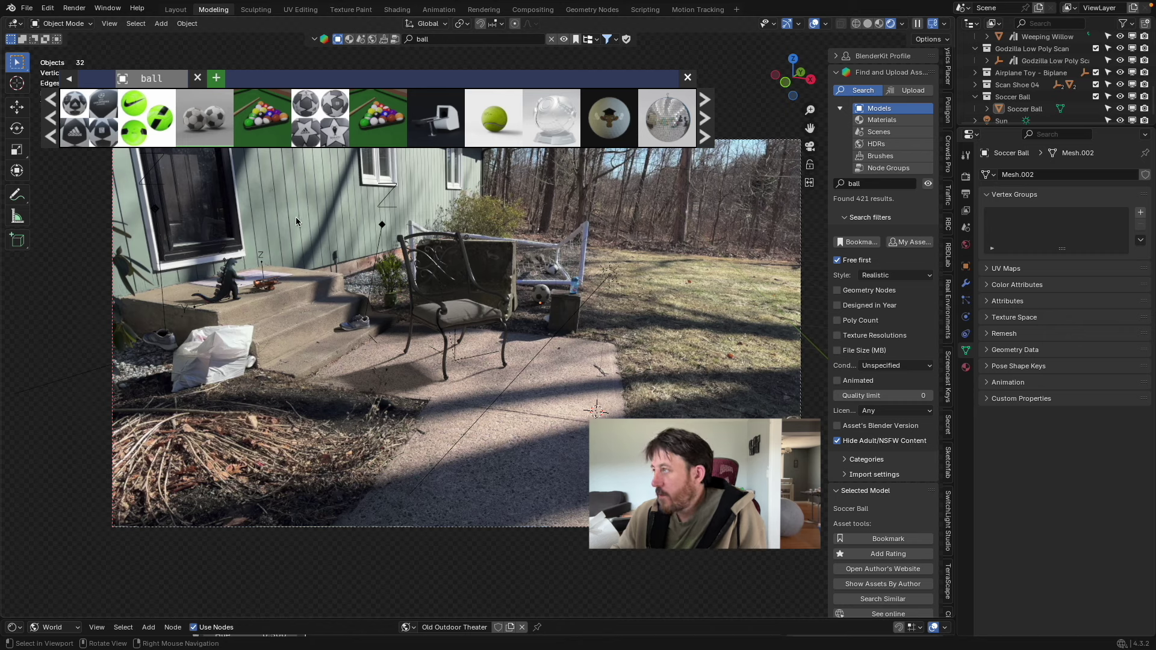
Step: Page through more of the "ball" models, previewing the deflated soccer ball, and close the results
{"action": "left_click", "coordinate": [709, 122]}
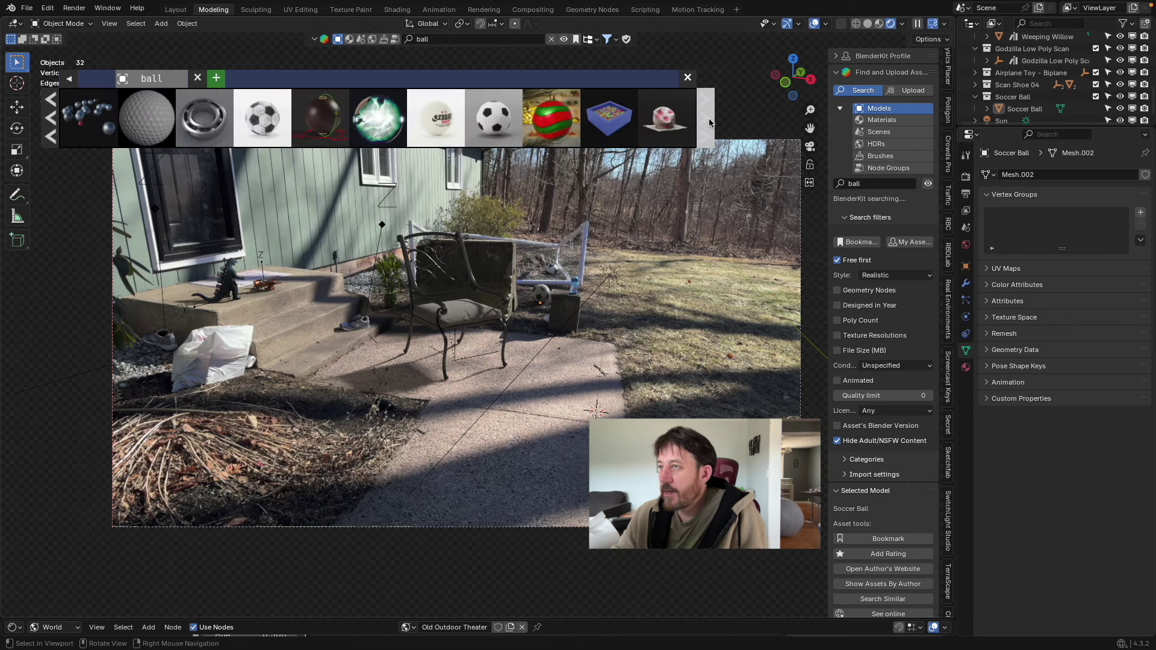
{"action": "mouse_move", "coordinate": [666, 128]}
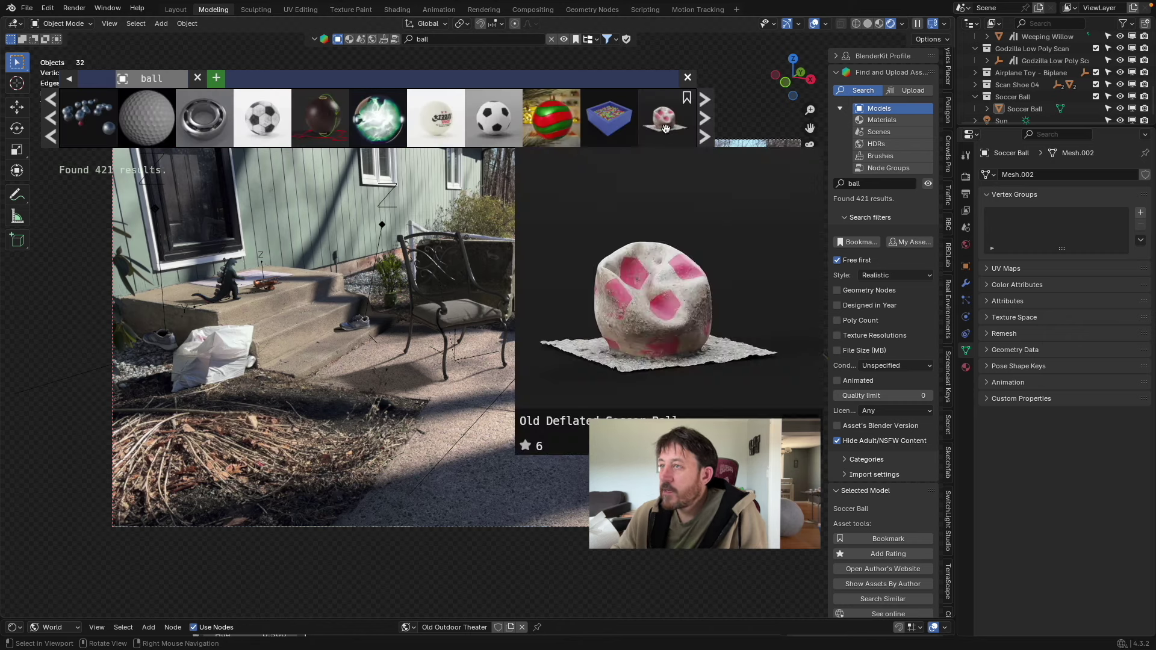
{"action": "left_click", "coordinate": [701, 136]}
{"action": "left_click", "coordinate": [702, 136]}
{"action": "left_click", "coordinate": [702, 136]}
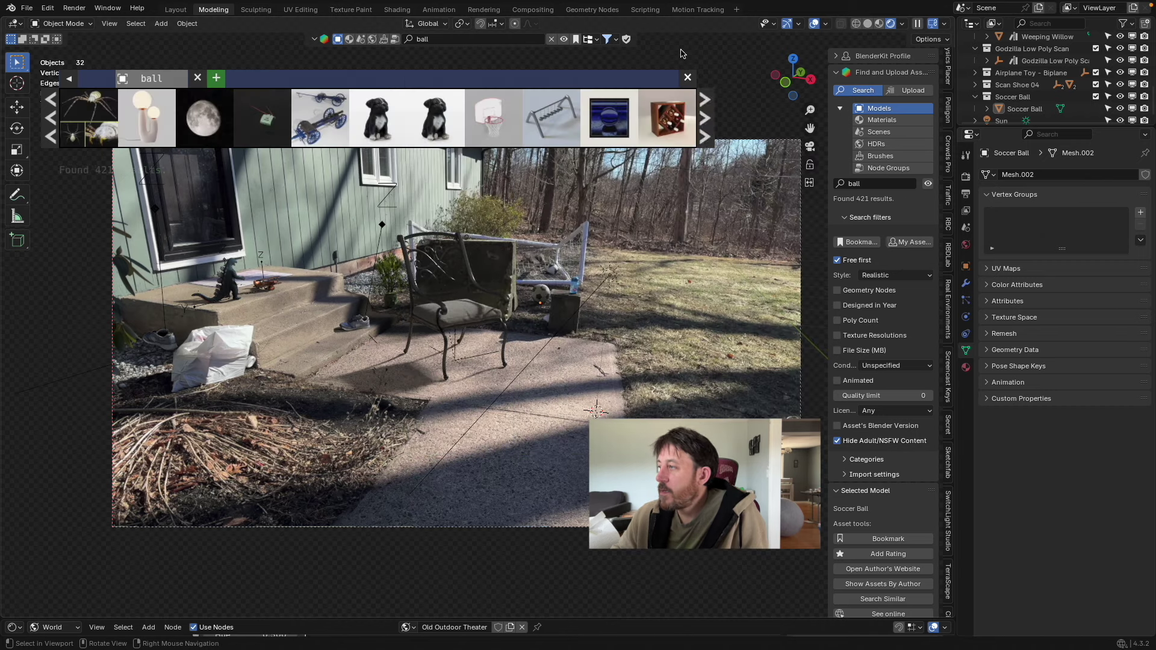
{"action": "left_click", "coordinate": [688, 78]}
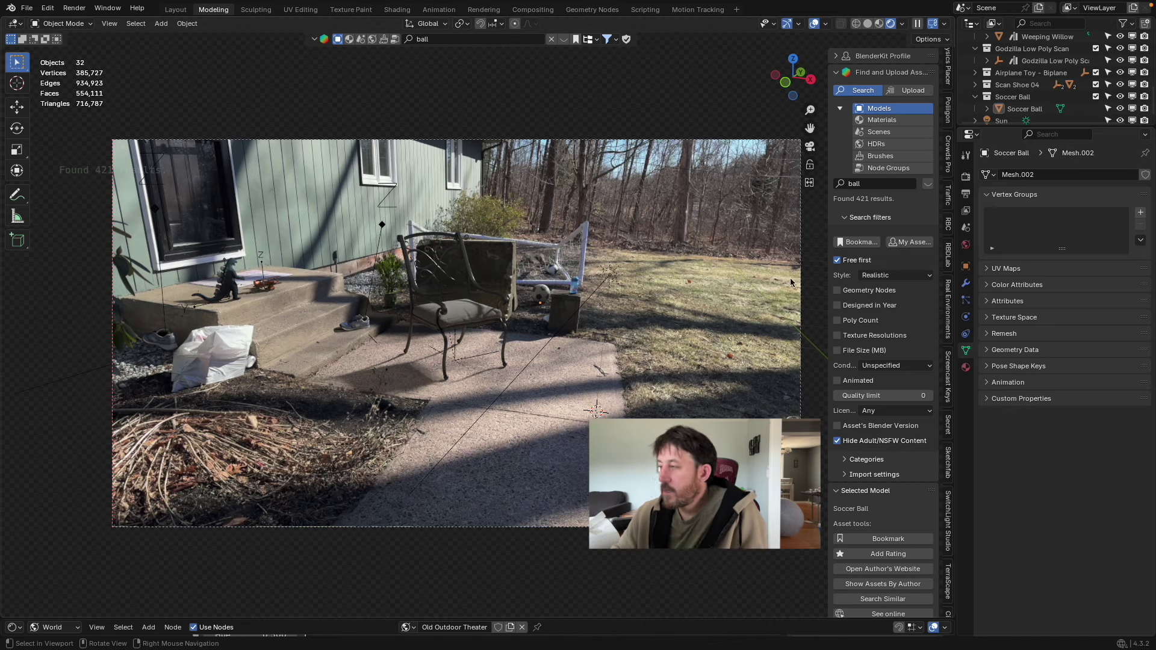
Step: Search the models for "lawn", page through the results and place the photoscanned garden gnome in front of the white bag
{"action": "left_click", "coordinate": [873, 184]}
{"action": "type", "text": "lawn"}
{"action": "key", "text": "Return"}
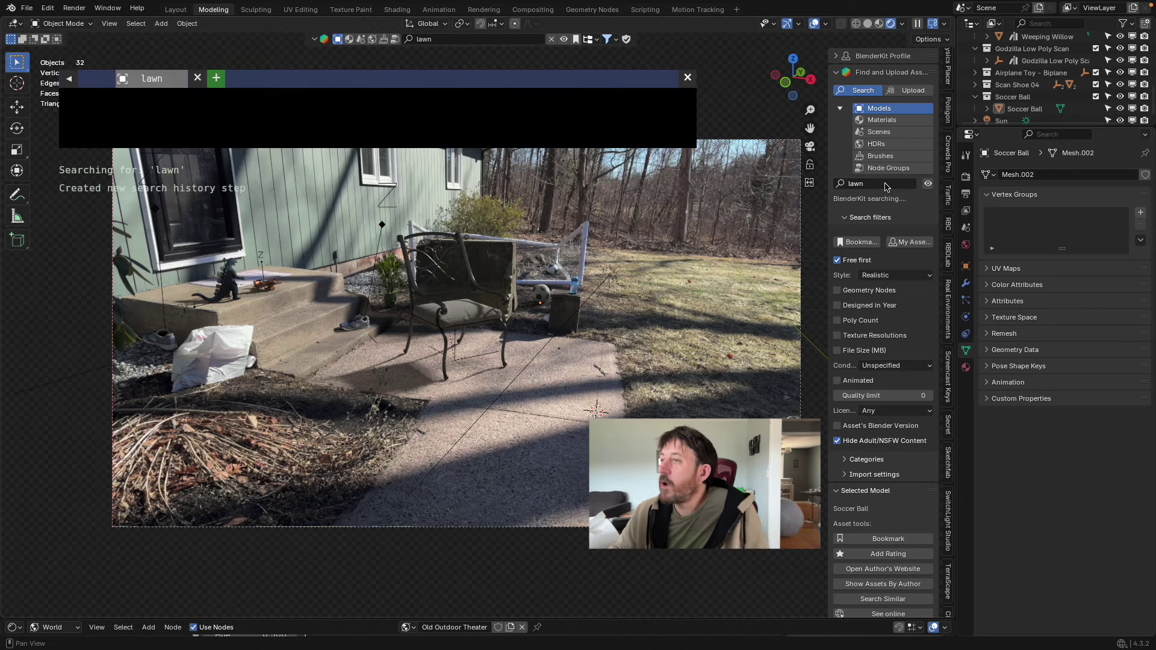
{"action": "left_click", "coordinate": [709, 133]}
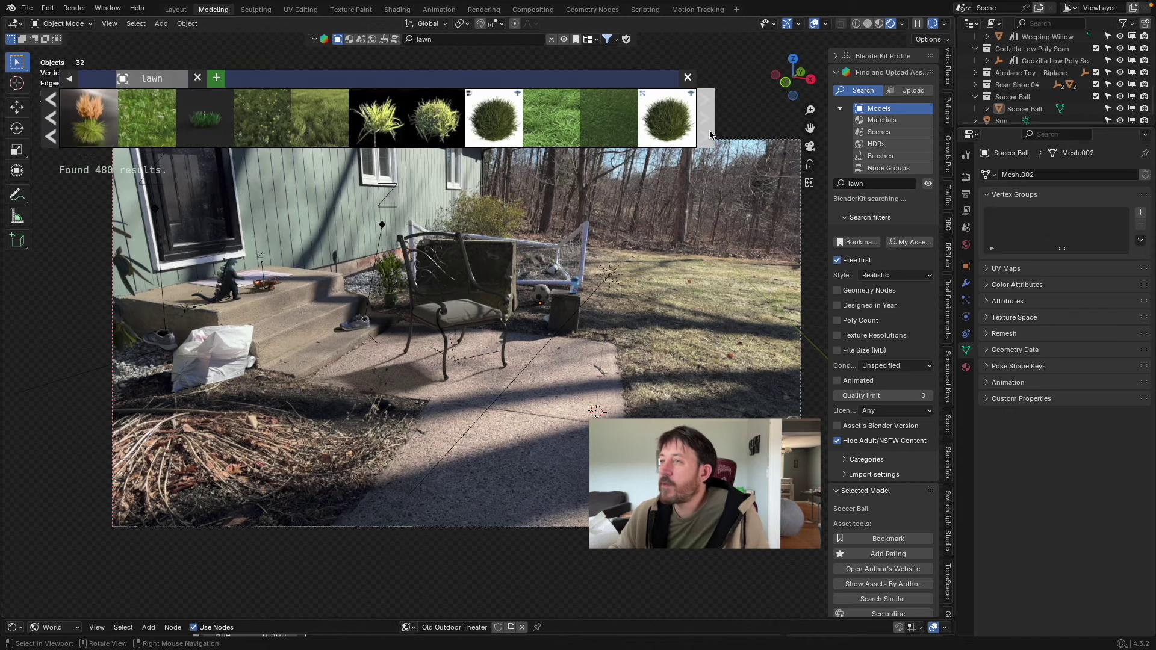
{"action": "left_click", "coordinate": [707, 137]}
{"action": "left_click", "coordinate": [707, 137]}
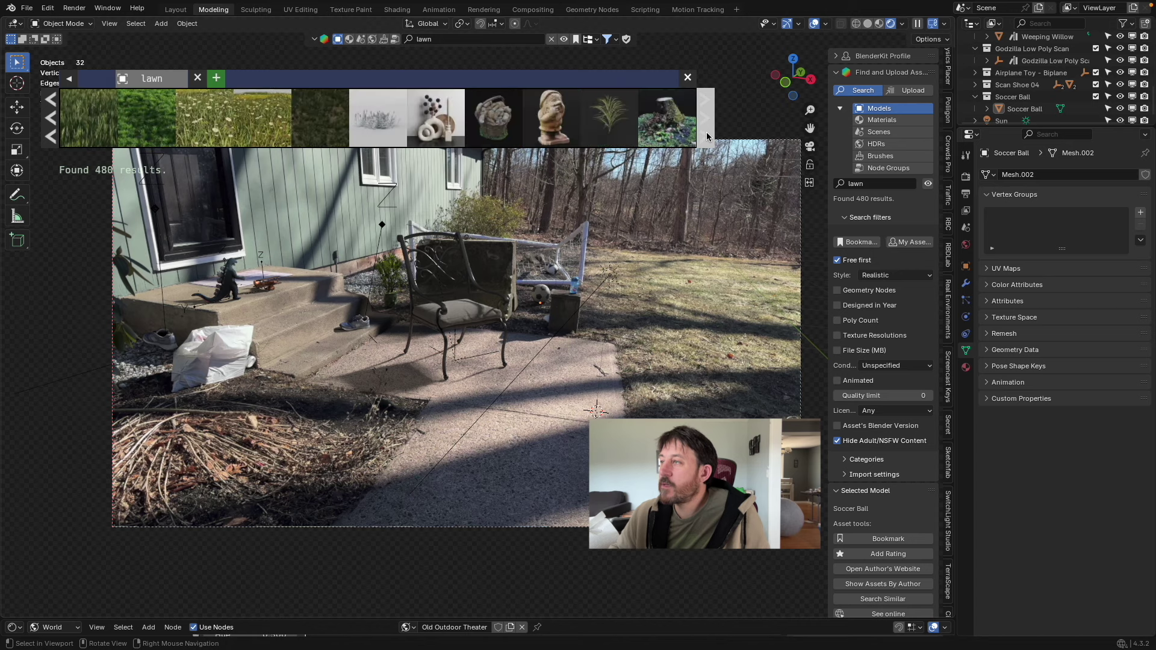
{"action": "mouse_move", "coordinate": [562, 126]}
{"action": "left_click_drag", "start_coordinate": [556, 126], "coordinate": [268, 389]}
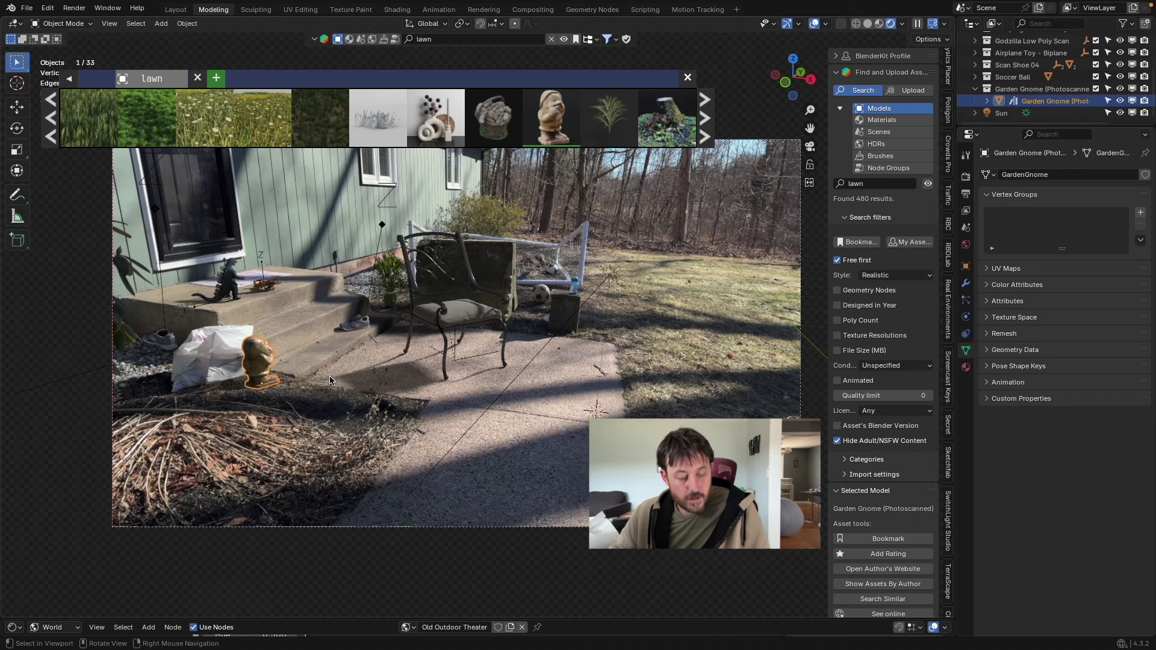
Step: Scale the garden gnome up about 1.74 times and rotate it around the Z axis toward the walkway
{"action": "key", "text": "s"}
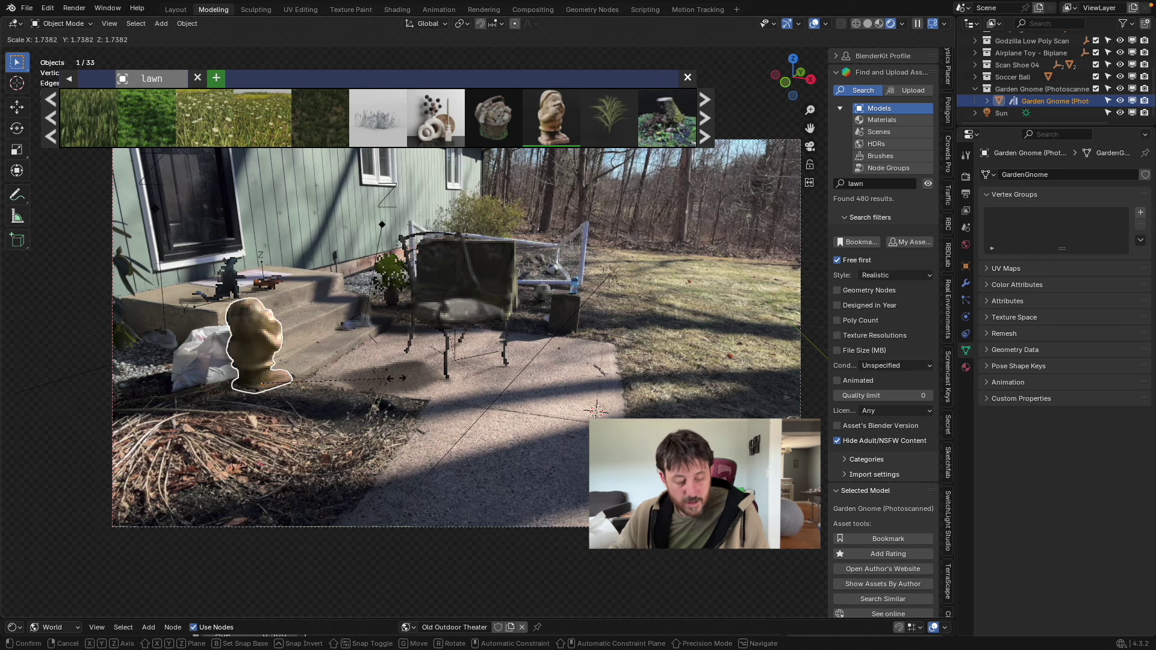
{"action": "left_click", "coordinate": [394, 381]}
{"action": "key", "text": "r"}
{"action": "key", "text": "z"}
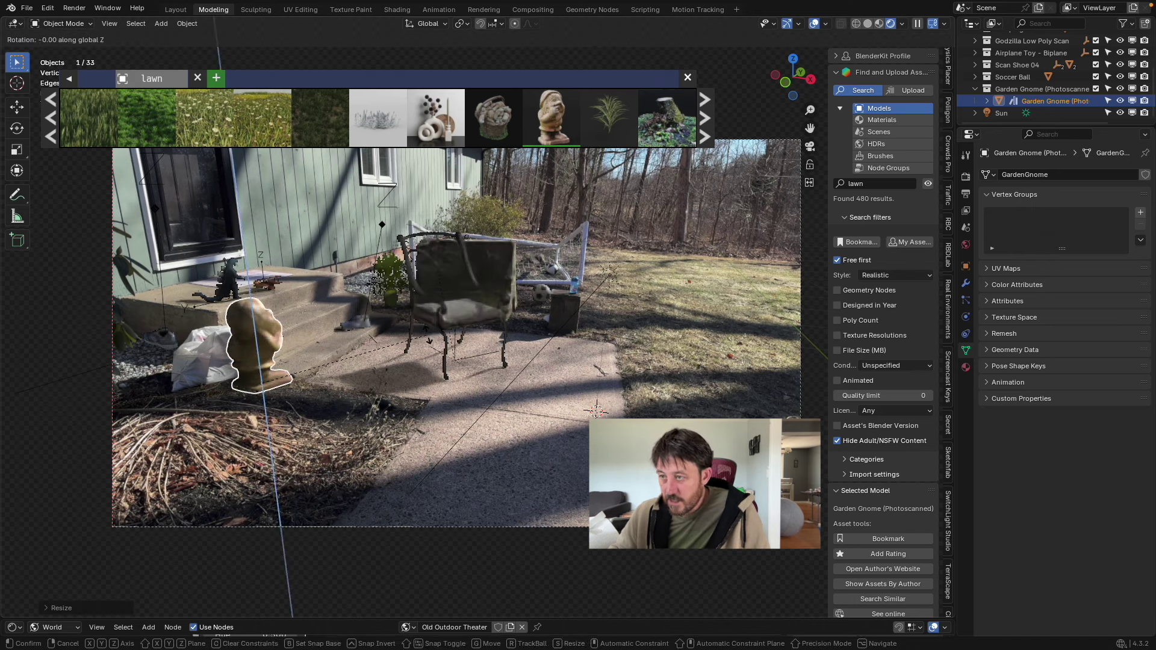
{"action": "left_click", "coordinate": [329, 425]}
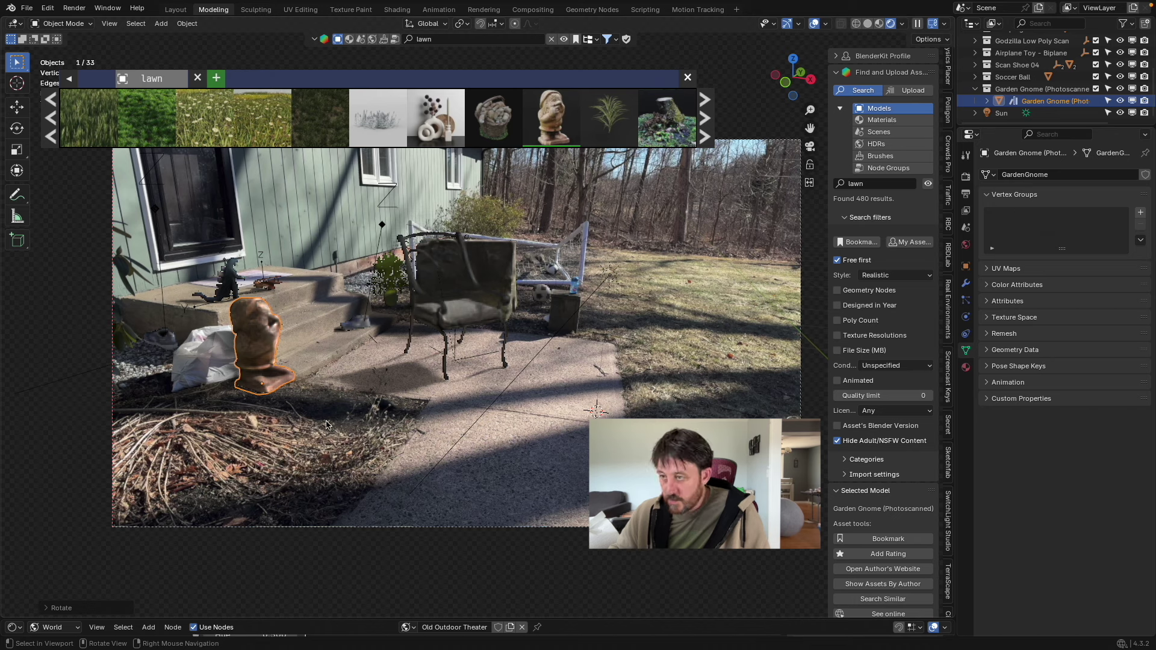
Step: Move the garden gnome about -0.14 m along Y and raise it about 0.03 m along Z
{"action": "key", "text": "g"}
{"action": "key", "text": "y"}
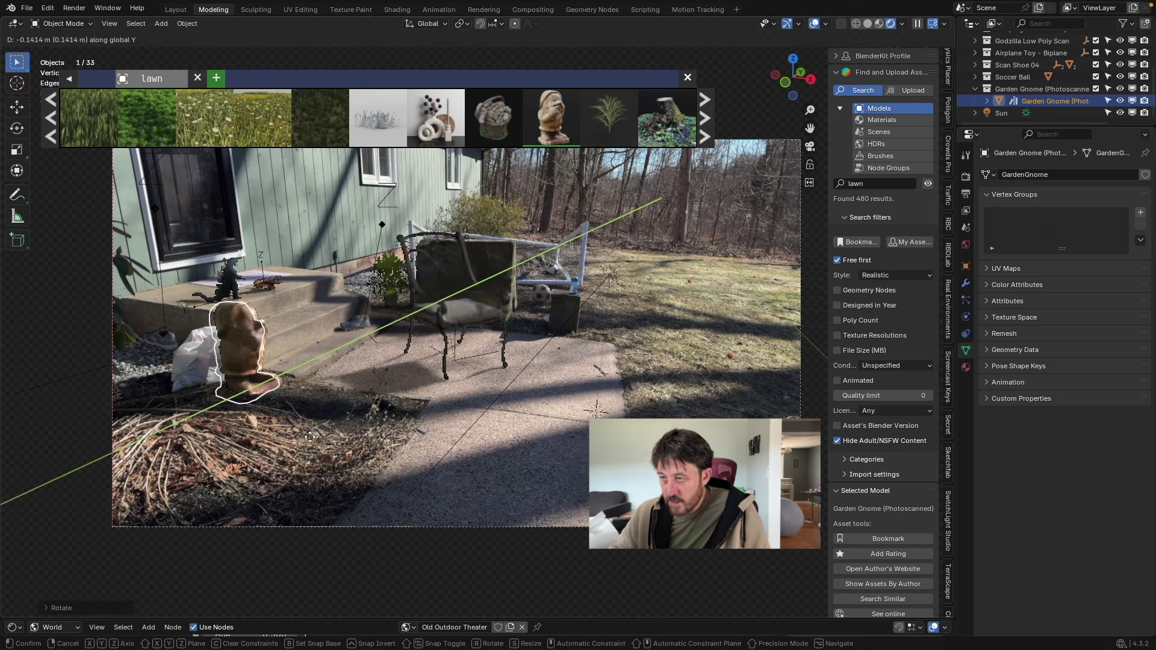
{"action": "left_click", "coordinate": [310, 437]}
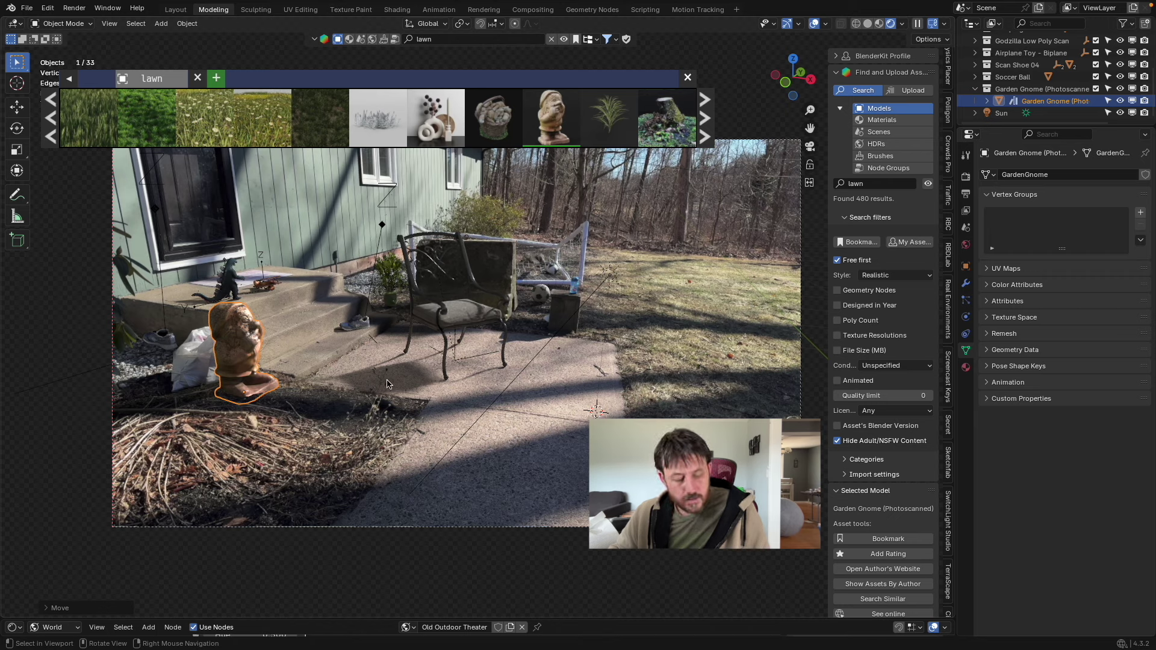
{"action": "key", "text": "g"}
{"action": "key", "text": "z"}
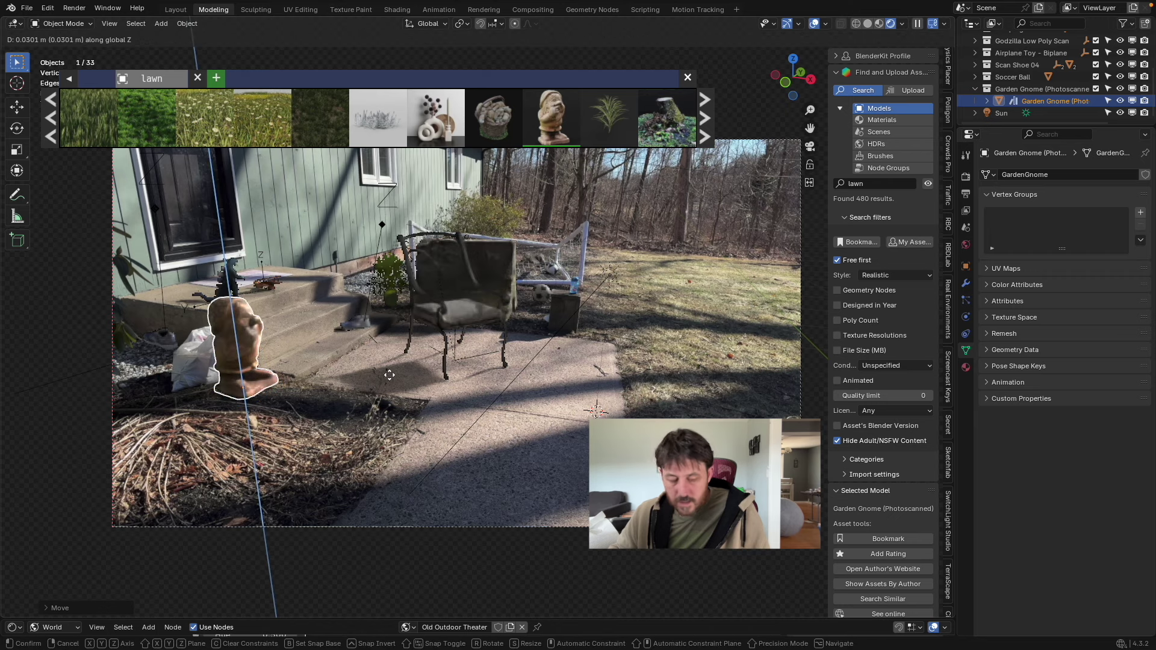
Step: Tilt the garden gnome about -3° around the X axis and adjust its height along Z to seat it on the ground
{"action": "key", "text": "r"}
{"action": "key", "text": "y"}
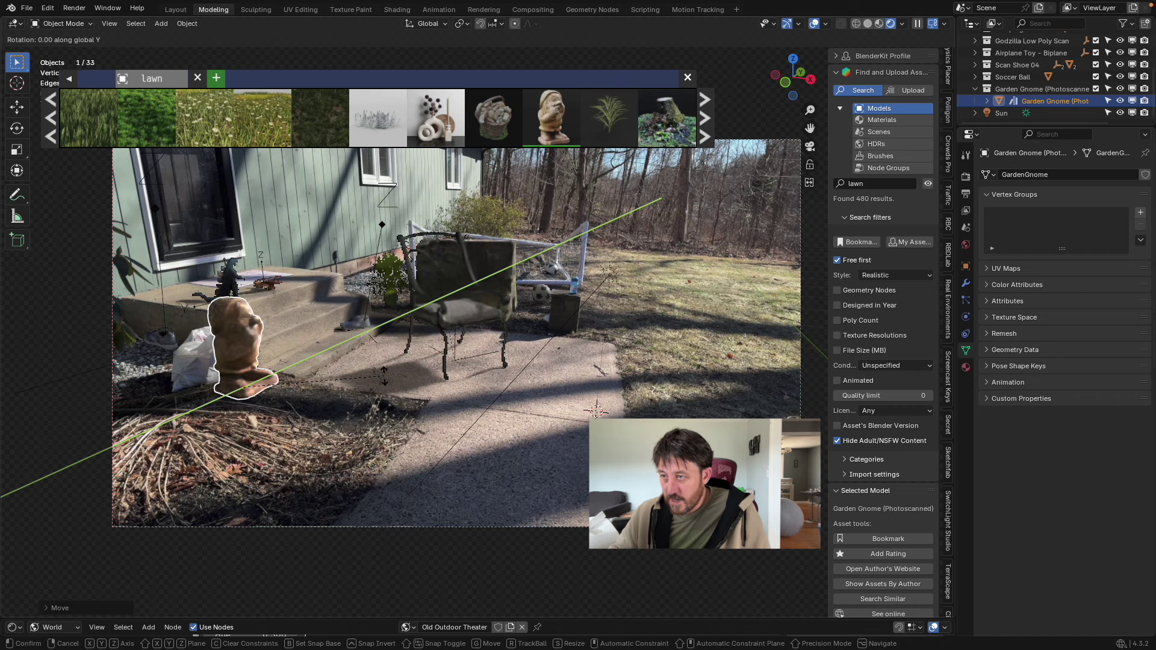
{"action": "key", "text": "x"}
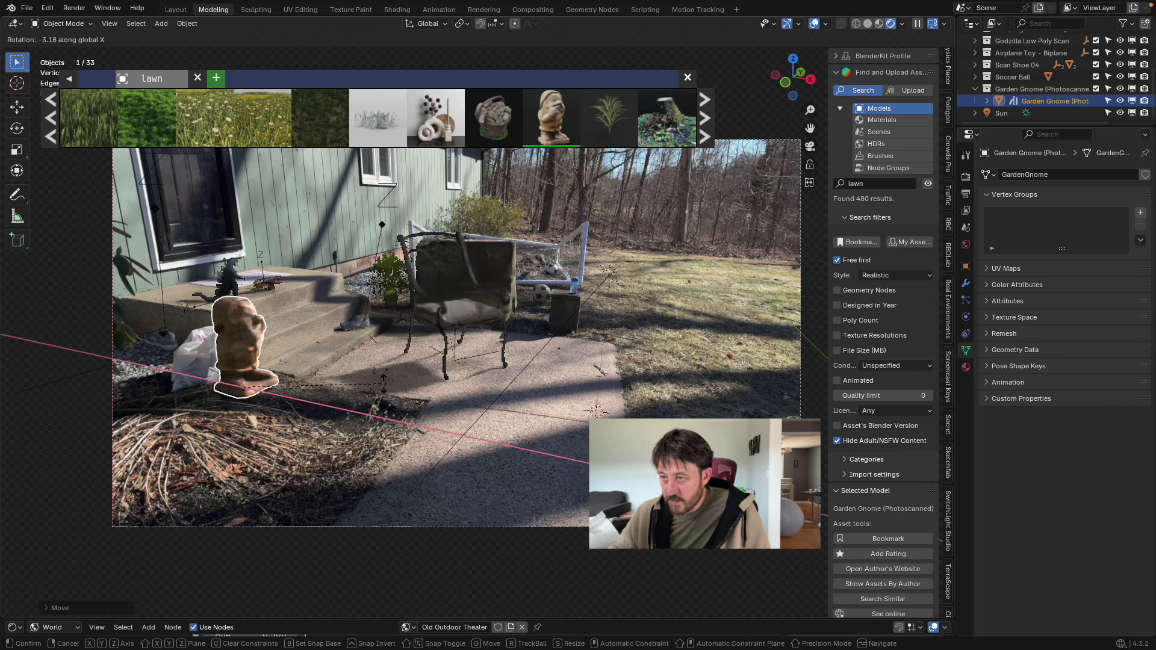
{"action": "left_click", "coordinate": [383, 380]}
{"action": "key", "text": "g"}
{"action": "key", "text": "z"}
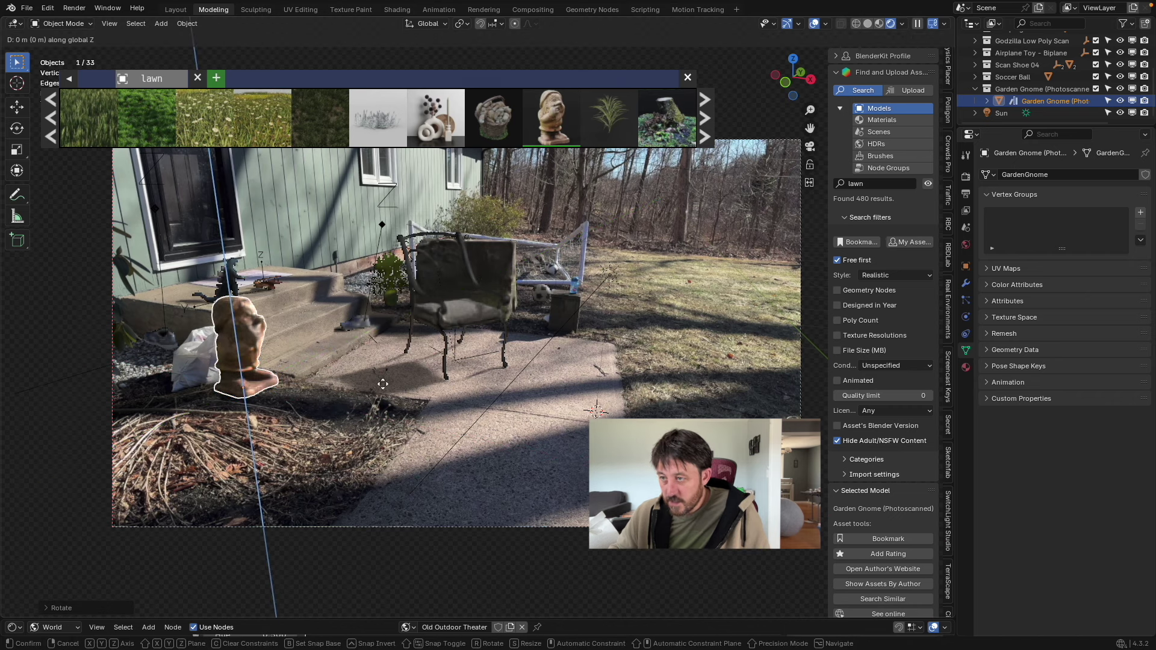
{"action": "left_click", "coordinate": [384, 387]}
Step: Deselect all objects and save the scene file
{"action": "key", "text": "a"}
{"action": "key", "text": "a"}
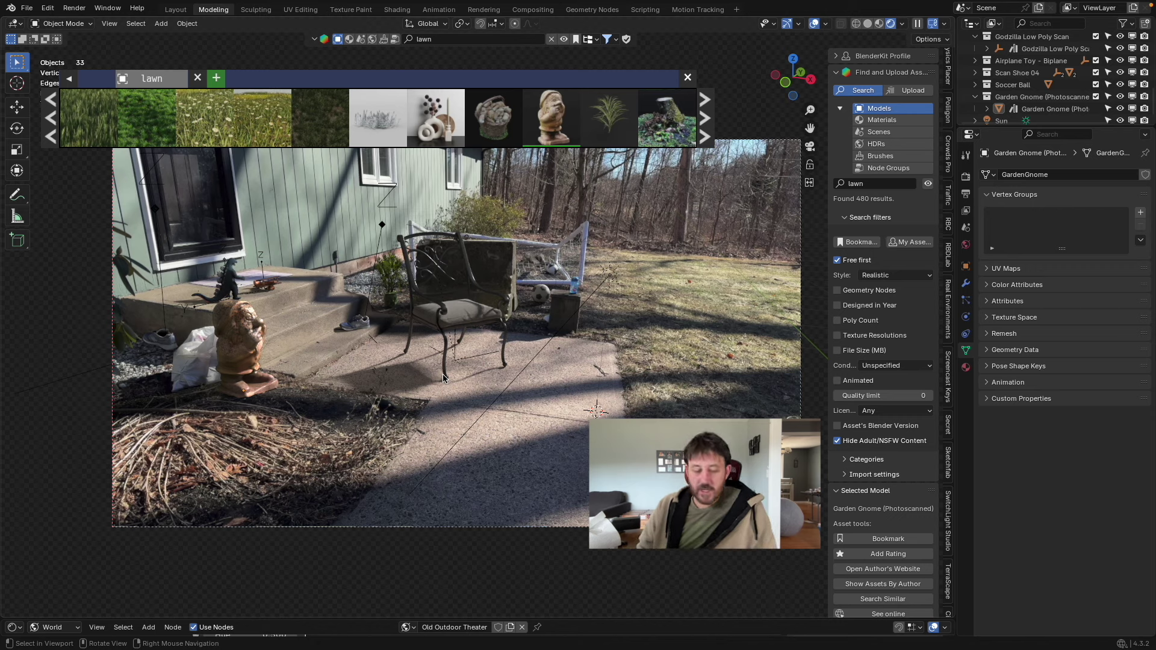
{"action": "key", "text": "ctrl"}
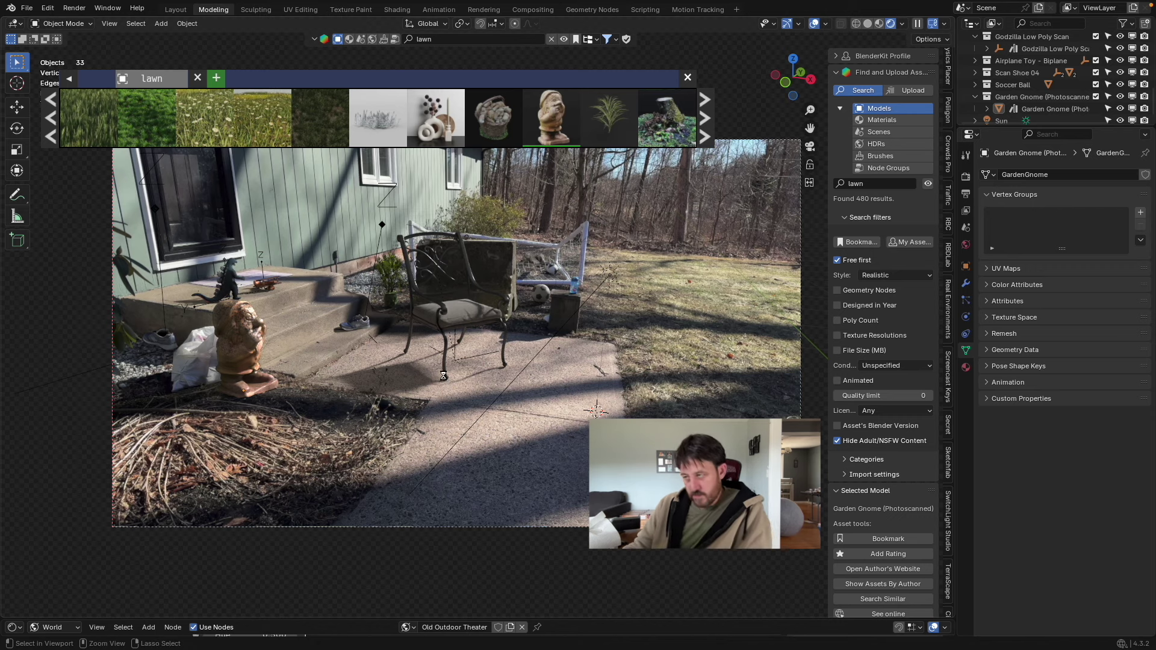
{"action": "key", "text": "ctrl+s"}
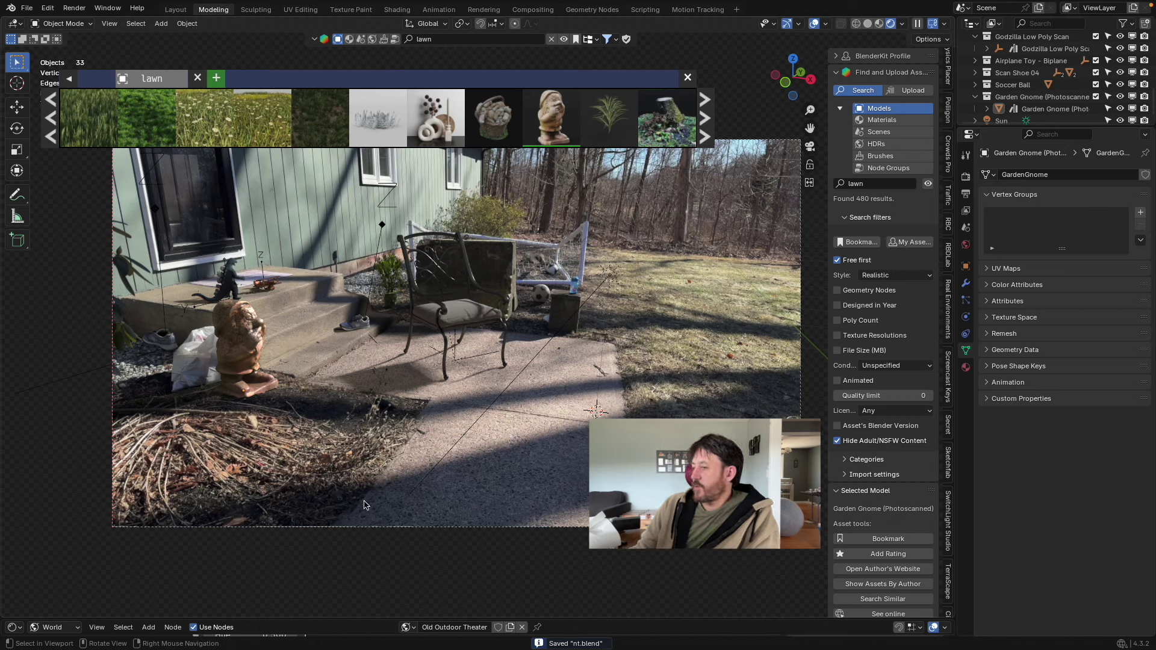
Step: Delete the gnome by the white bag and place a new photoscanned garden gnome in the foreground between the brush pile and the walkway
{"action": "left_click", "coordinate": [239, 340]}
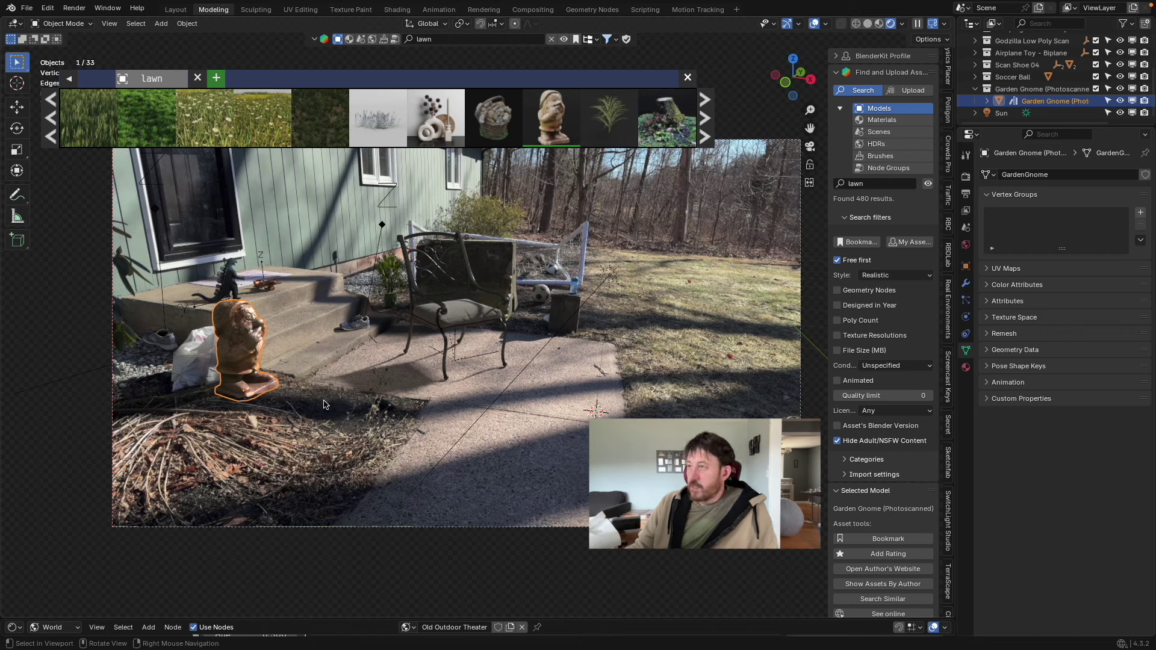
{"action": "key", "text": "Delete"}
{"action": "left_click_drag", "start_coordinate": [551, 117], "coordinate": [297, 517]}
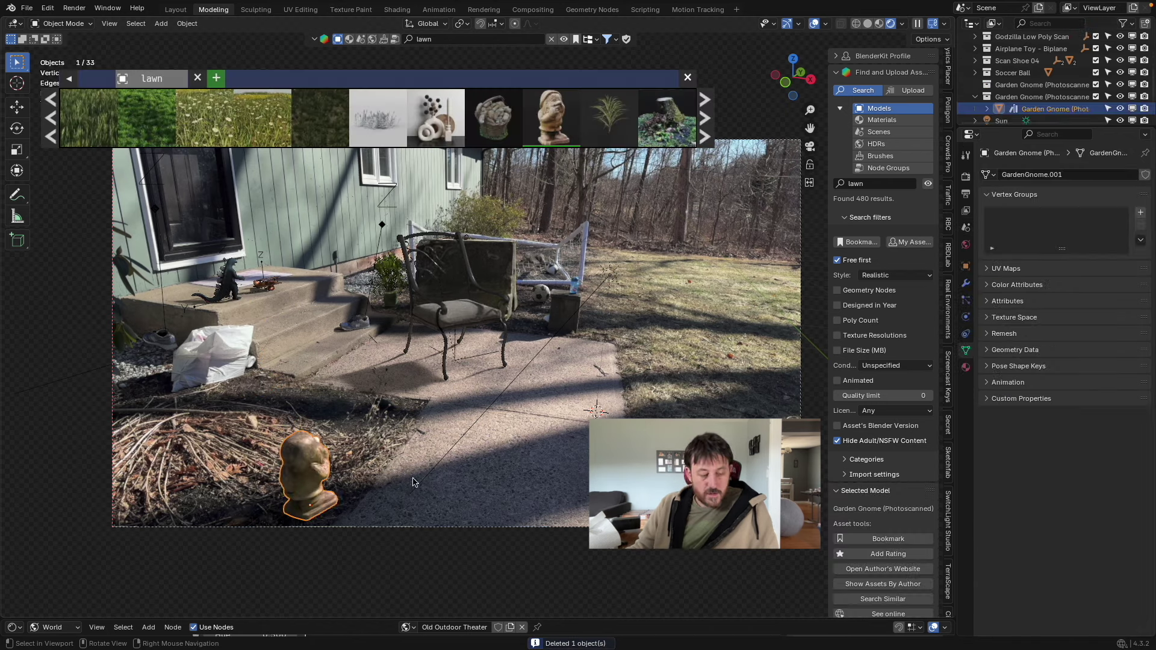
Step: Scale the new foreground gnome up about 1.8 times and rotate it around the Z axis toward the walkway
{"action": "key", "text": "s"}
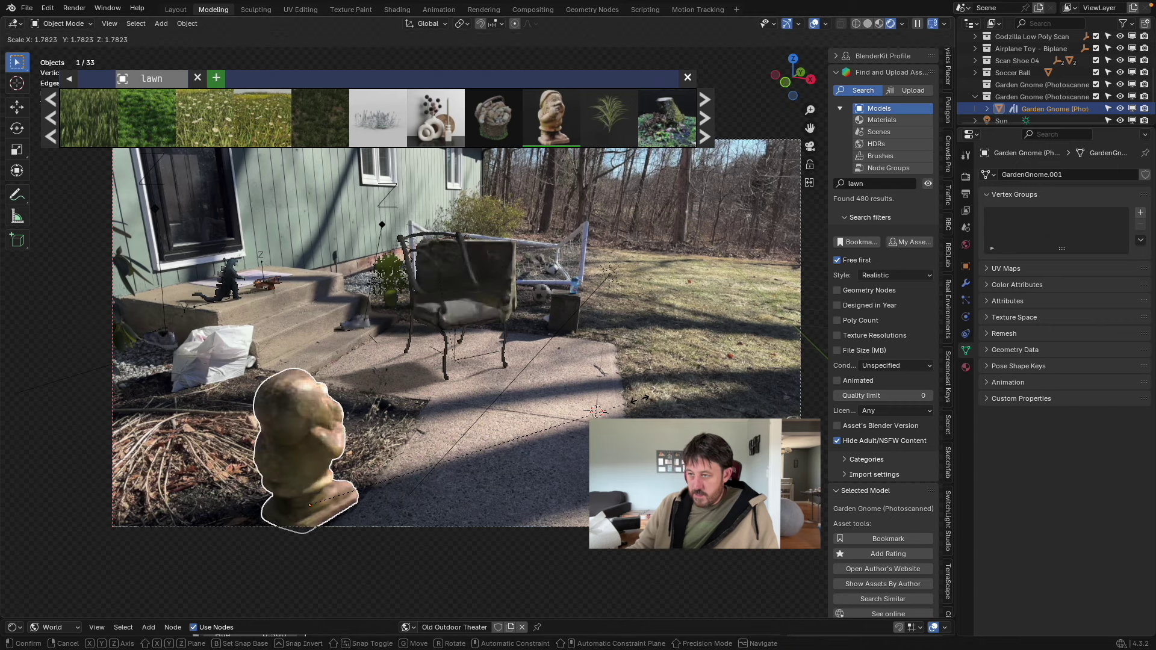
{"action": "left_click", "coordinate": [548, 386]}
{"action": "key", "text": "r"}
{"action": "key", "text": "z"}
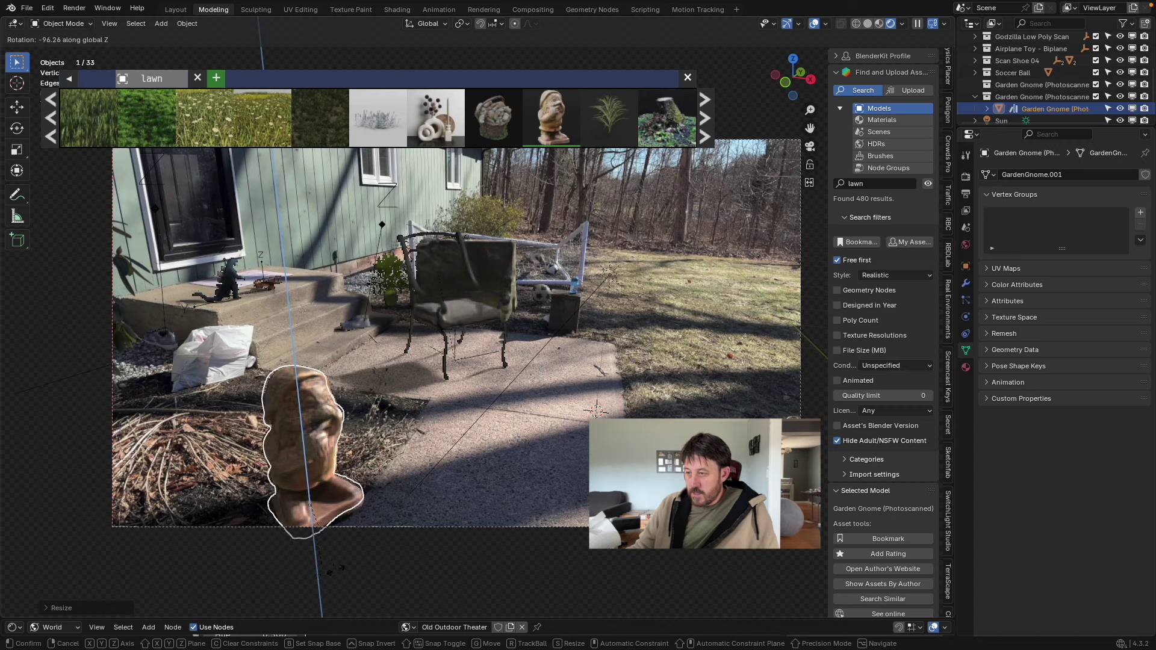
{"action": "left_click", "coordinate": [360, 547]}
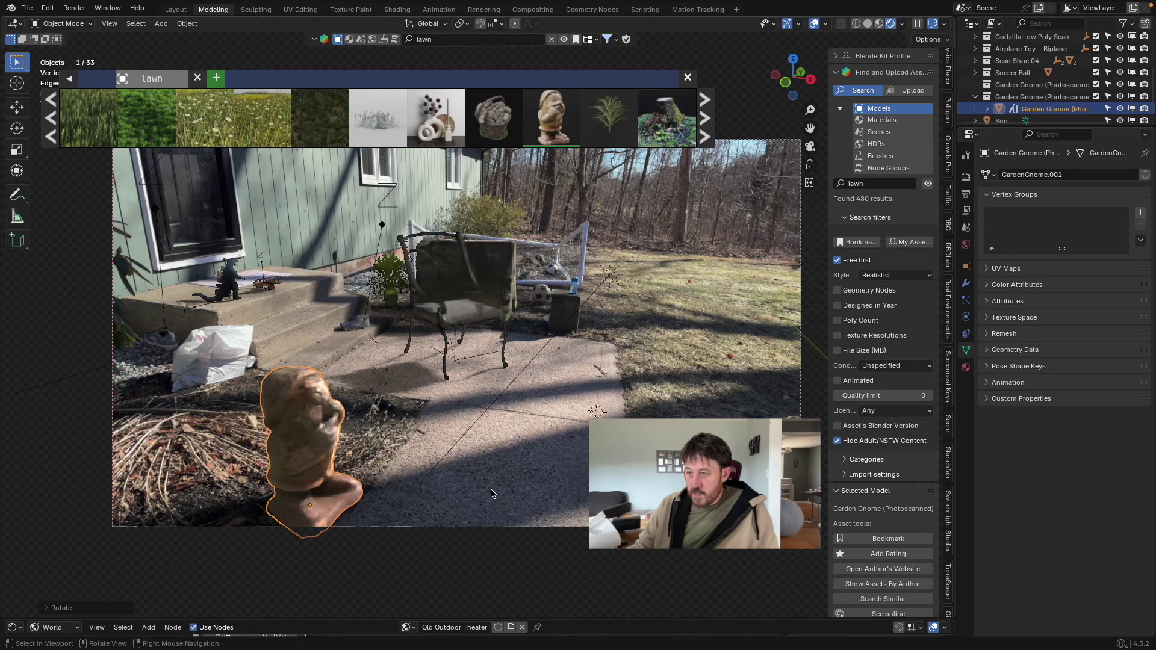
Step: Move the foreground gnome about -0.06 m along X, lower it slightly along Z onto the ground and deselect it
{"action": "key", "text": "g"}
{"action": "key", "text": "x"}
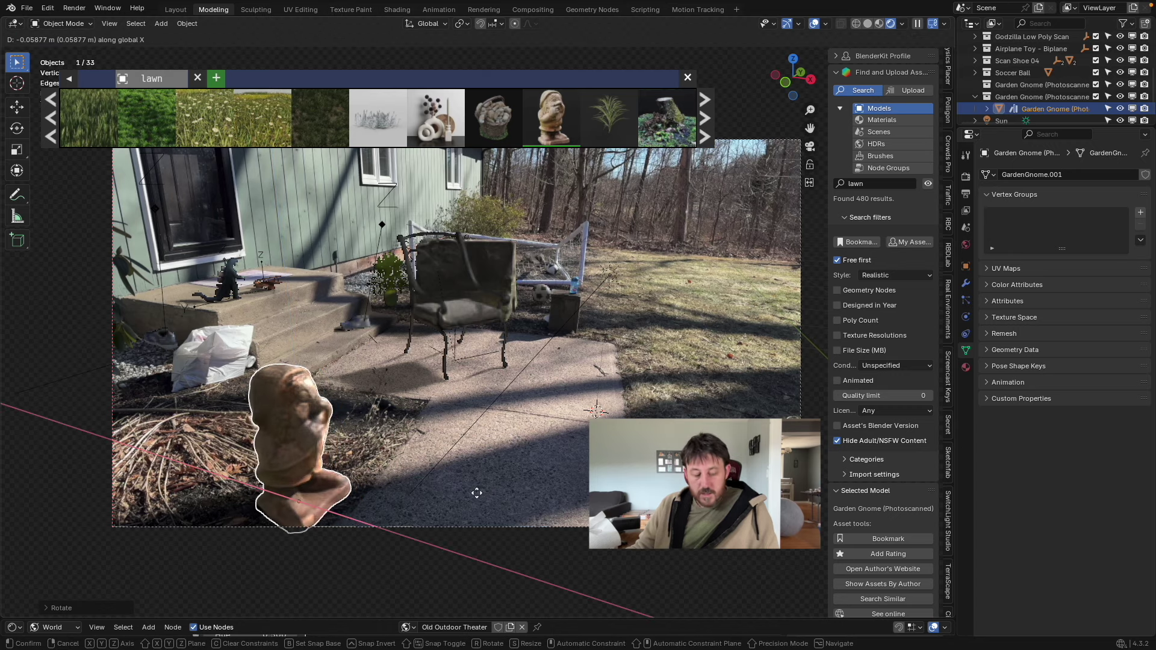
{"action": "left_click", "coordinate": [476, 494]}
{"action": "key", "text": "g"}
{"action": "key", "text": "z"}
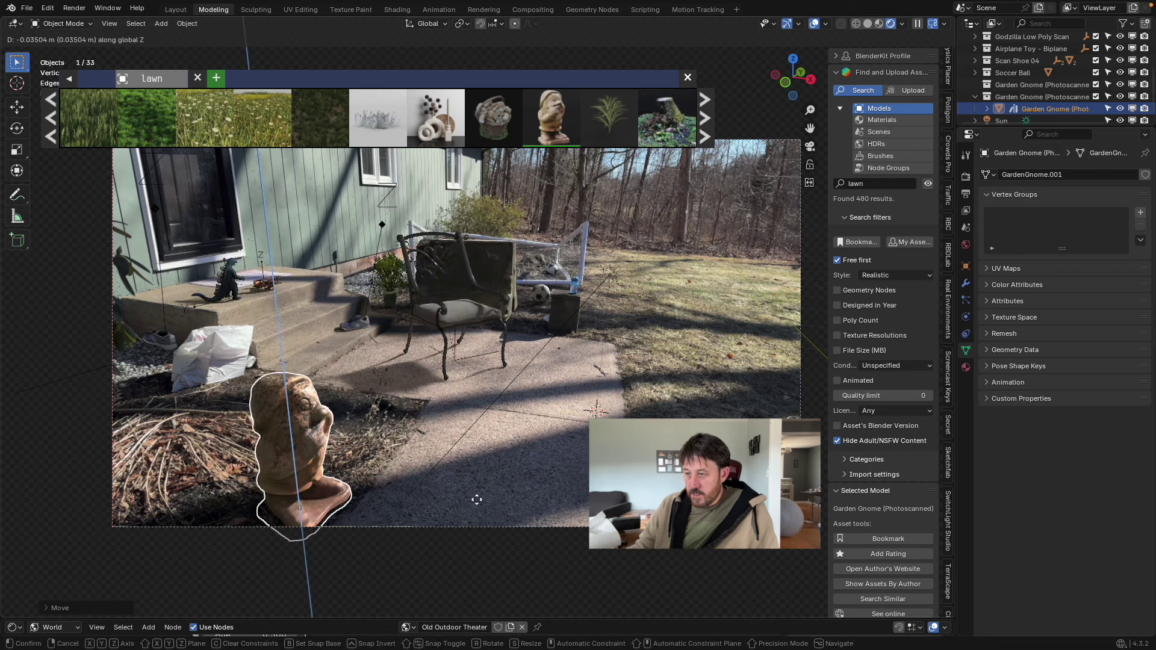
{"action": "left_click", "coordinate": [479, 500]}
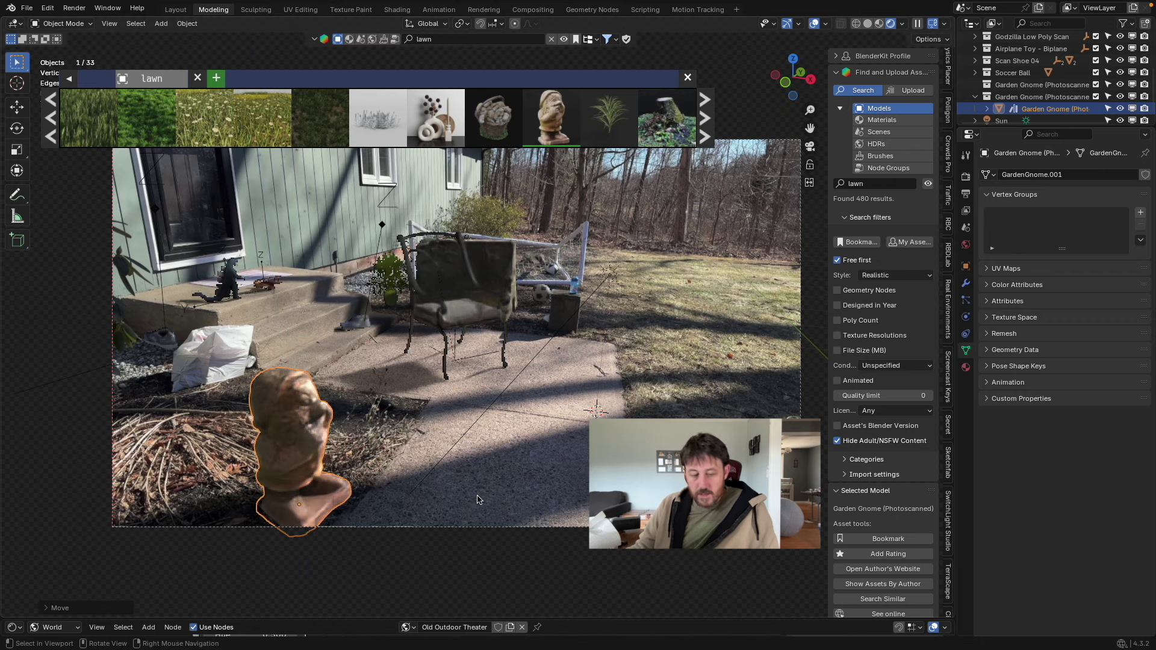
{"action": "left_click", "coordinate": [484, 479]}
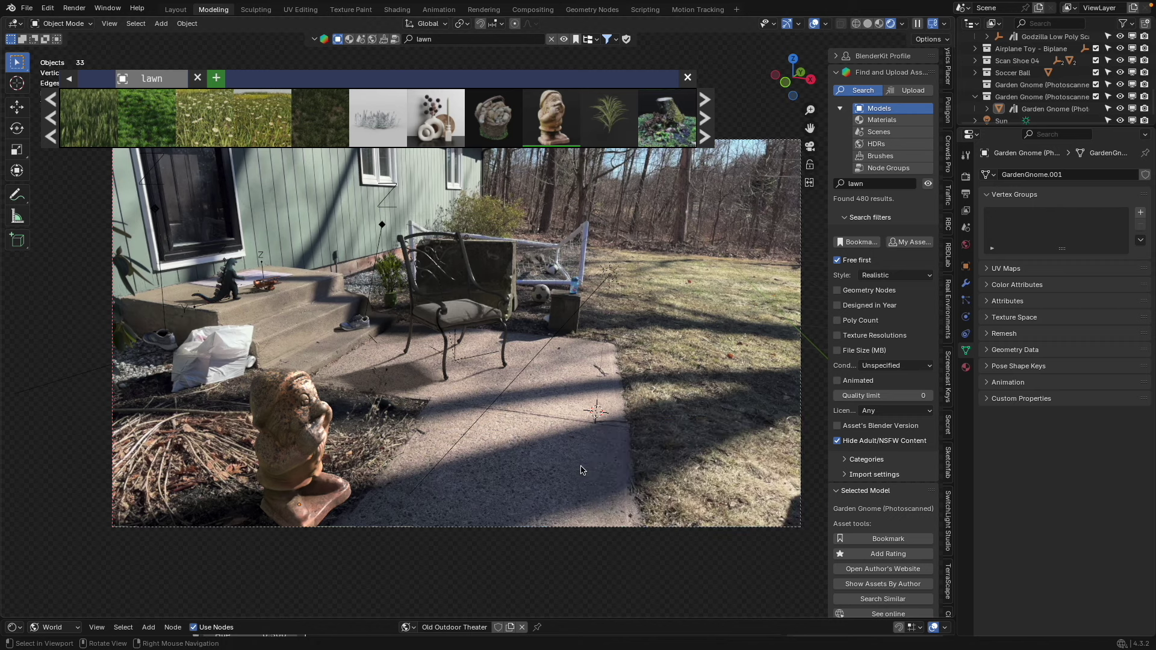
Step: Move the foreground gnome along X onto the brush pile beside the white bag, raise it about 0.007 m along Z and deselect it
{"action": "left_click", "coordinate": [332, 486]}
{"action": "key", "text": "g"}
{"action": "key", "text": "x"}
{"action": "key", "text": "z"}
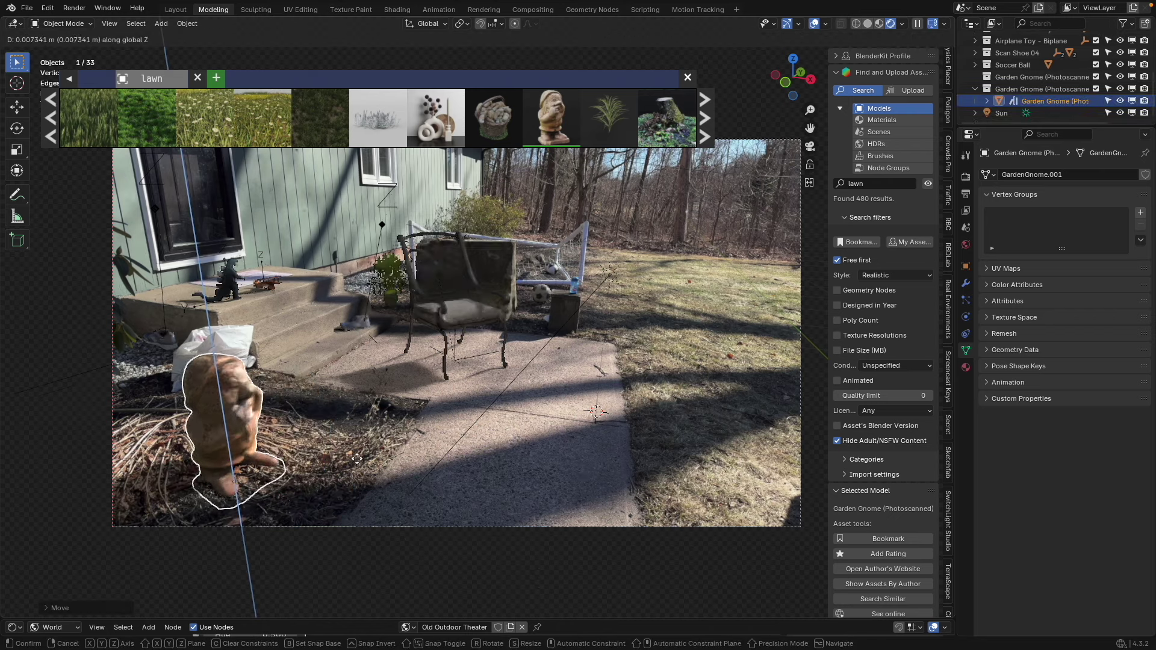
{"action": "left_click", "coordinate": [359, 461]}
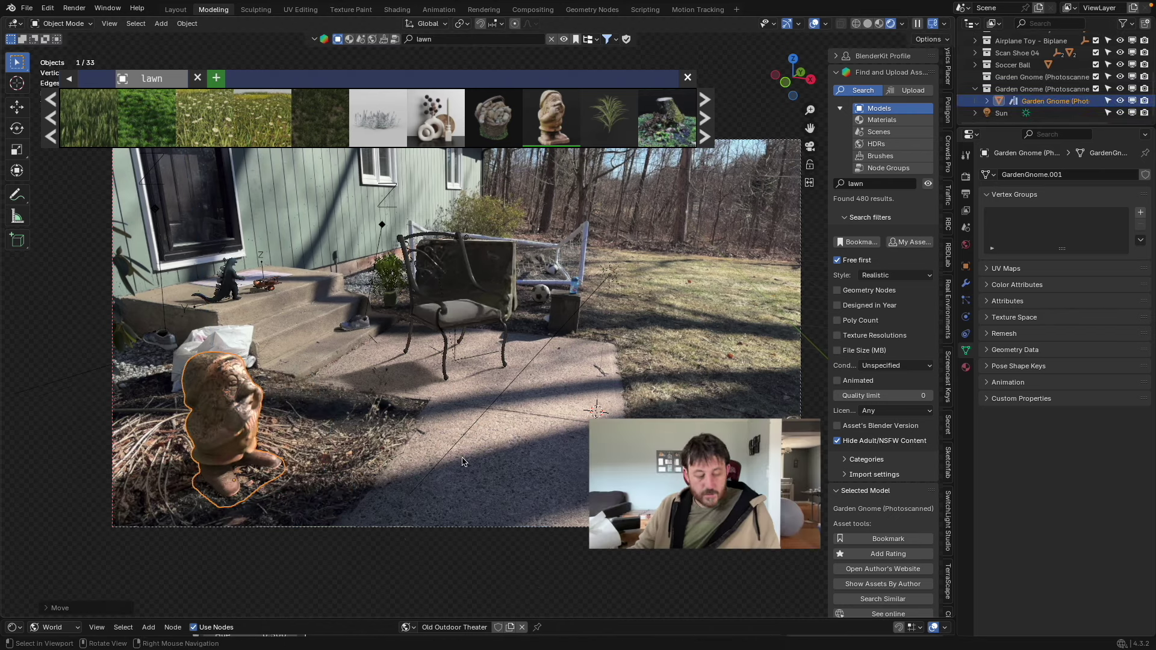
{"action": "key", "text": "a"}
{"action": "key", "text": "alt+a"}
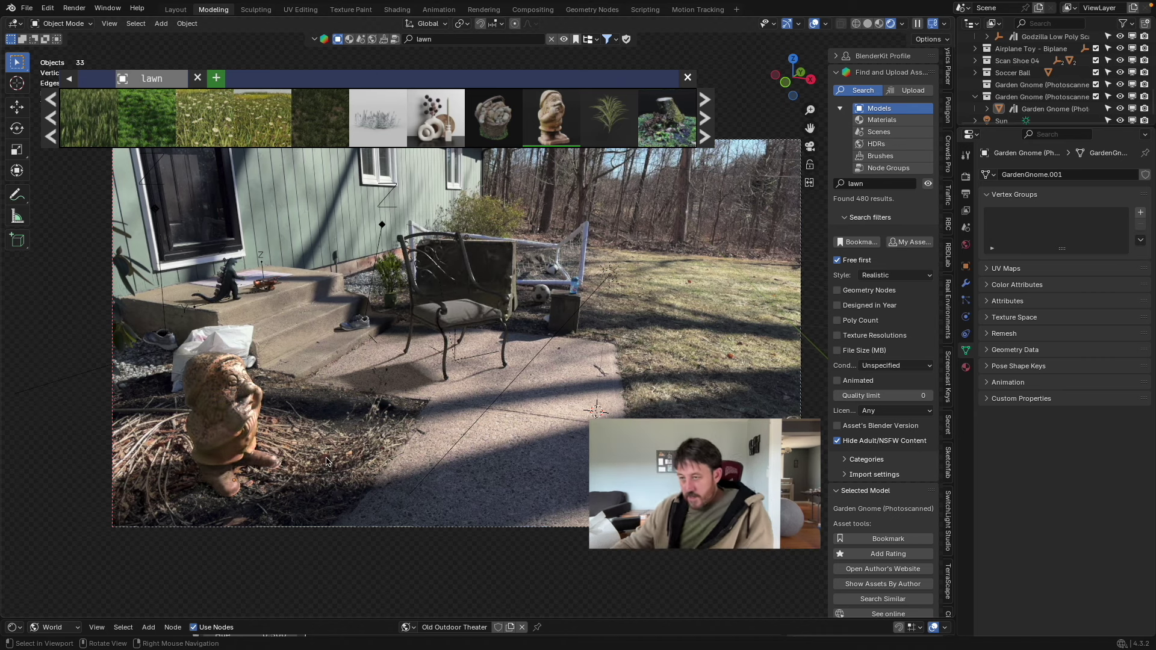
Step: Render frame 81 and examine the gnome and the ground around it up close in the result
{"action": "left_click", "coordinate": [883, 184]}
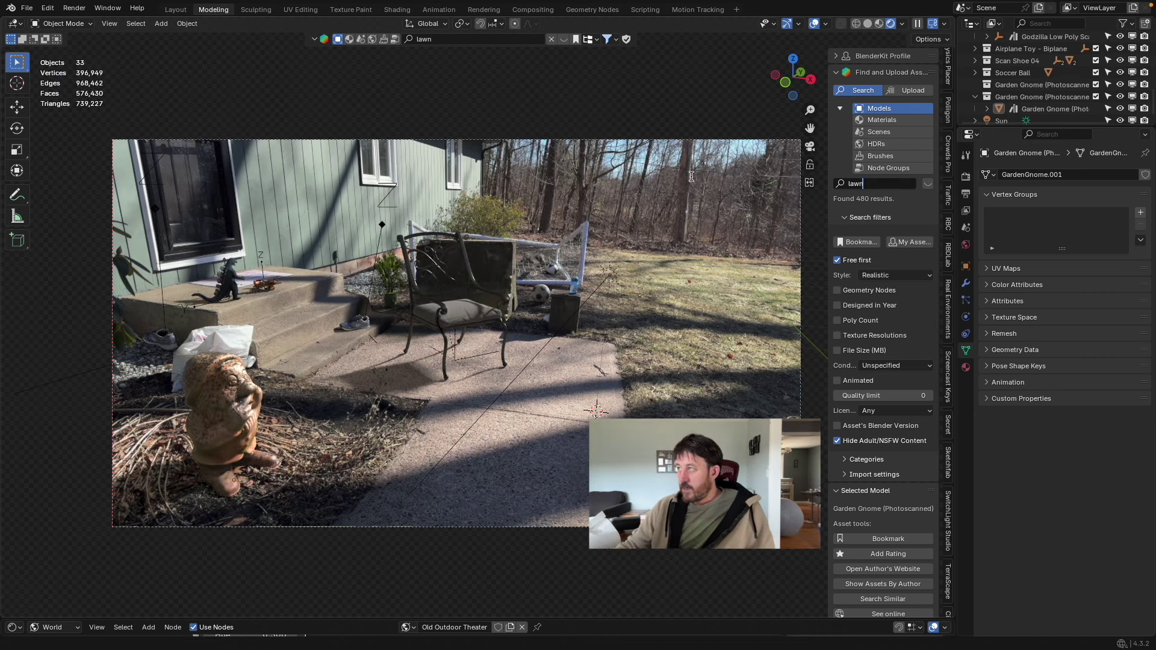
{"action": "key", "text": "Return"}
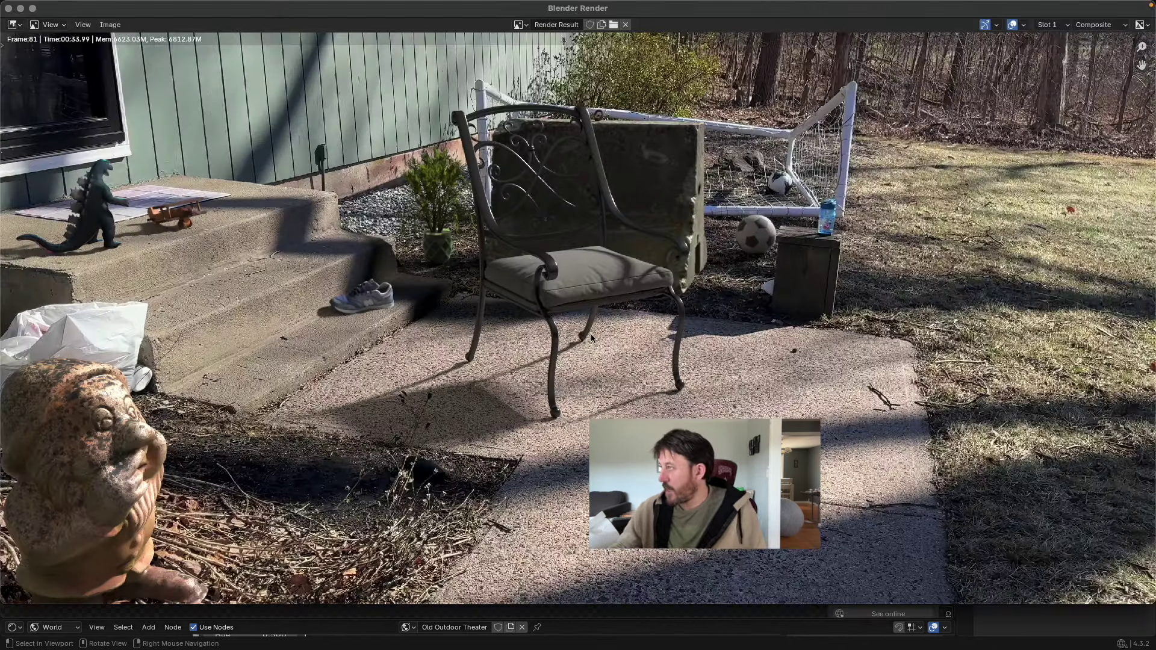
{"action": "scroll", "coordinate": [613, 383], "scroll_direction": "down", "scroll_amount": 2}
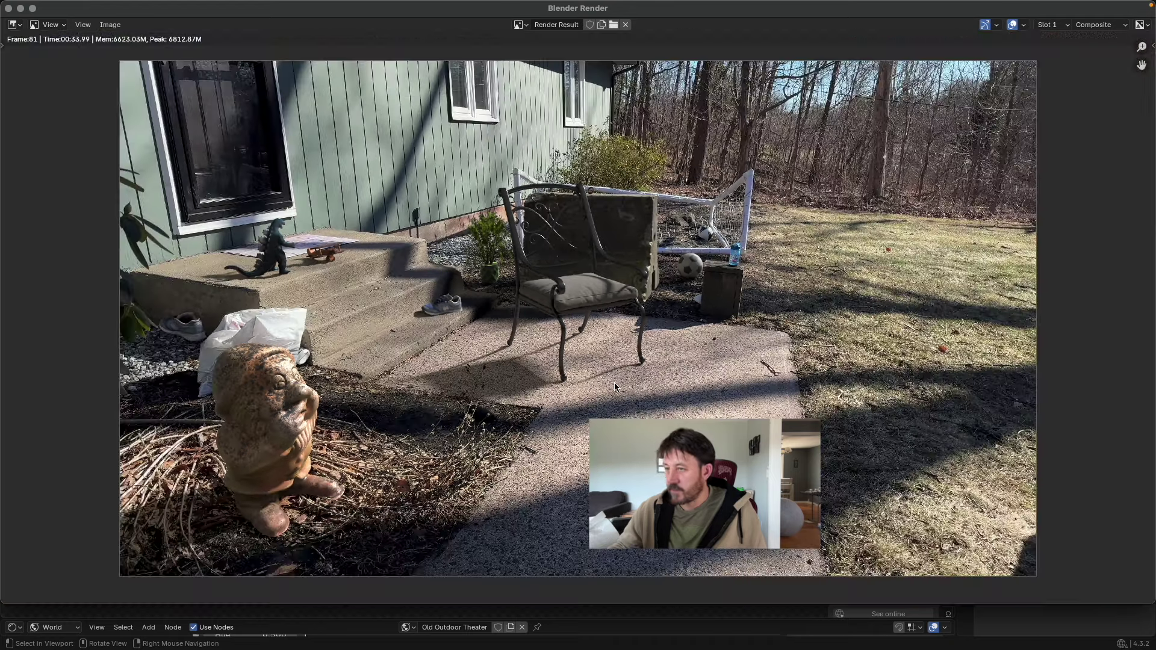
{"action": "scroll", "coordinate": [212, 479], "scroll_direction": "up", "scroll_amount": 3}
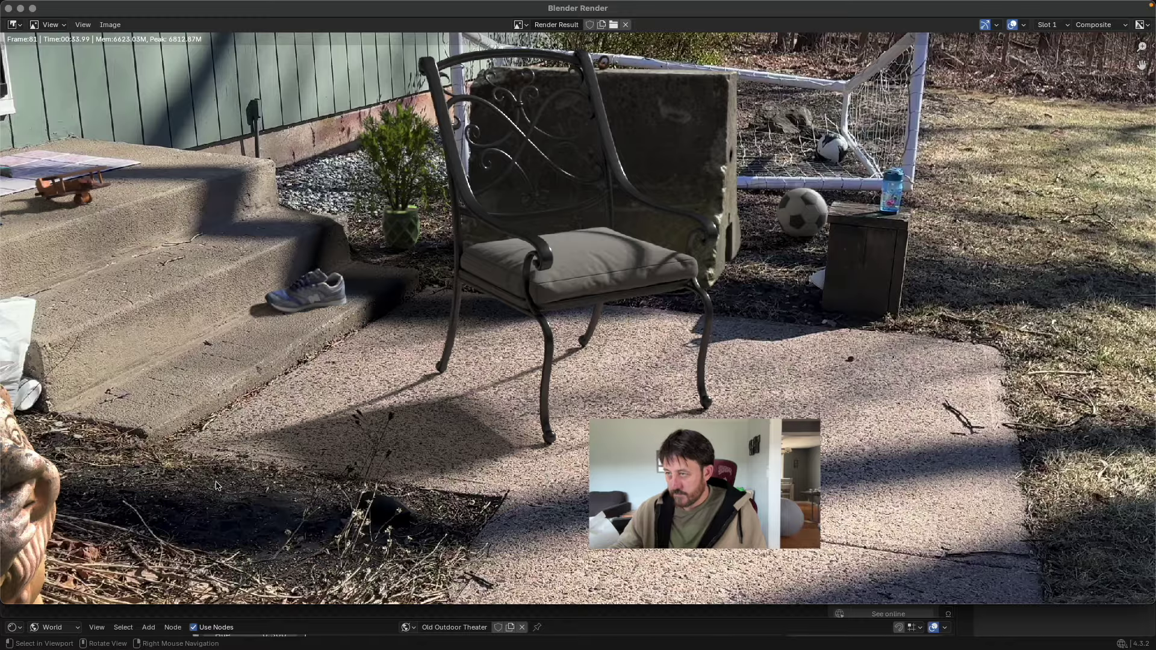
{"action": "middle_click_drag", "start_coordinate": [211, 481], "coordinate": [628, 251]}
{"action": "scroll", "coordinate": [385, 415], "scroll_direction": "up", "scroll_amount": 1}
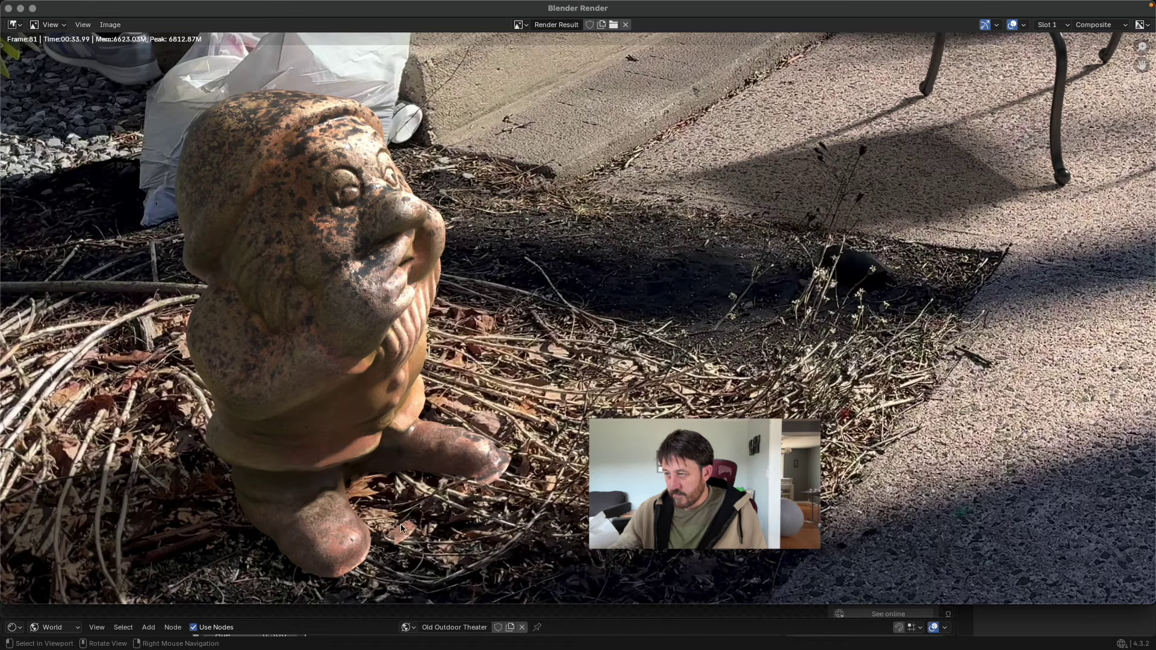
{"action": "middle_click_drag", "start_coordinate": [400, 524], "coordinate": [416, 497]}
{"action": "middle_click_drag", "start_coordinate": [468, 306], "coordinate": [280, 527]}
{"action": "middle_click_drag", "start_coordinate": [749, 294], "coordinate": [691, 345]}
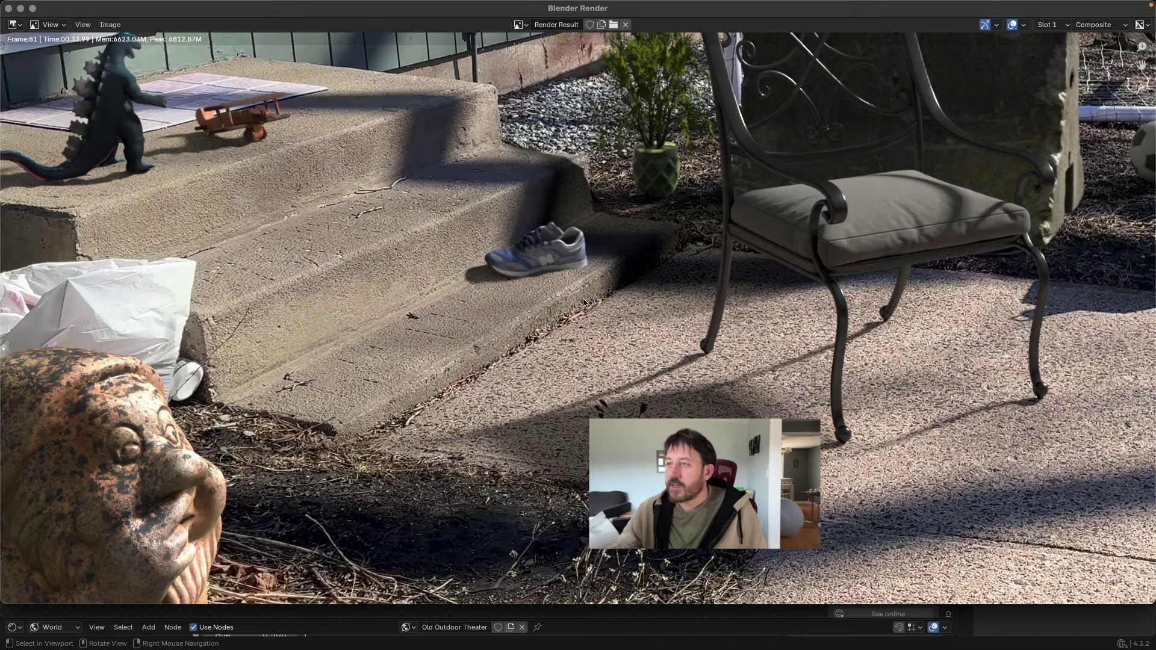
Step: Examine the Godzilla and biplane toys on the porch in the render, checking their edges, lighting and shadows
{"action": "middle_click_drag", "start_coordinate": [344, 205], "coordinate": [548, 380]}
{"action": "scroll", "coordinate": [381, 370], "scroll_direction": "up", "scroll_amount": 5}
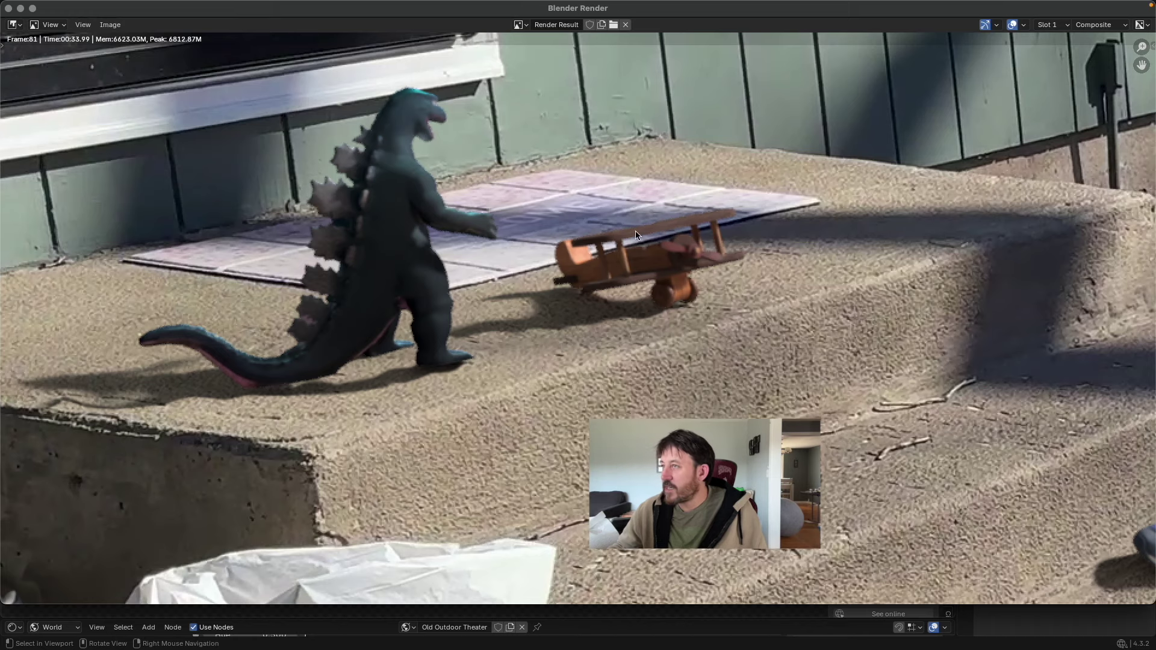
{"action": "middle_click_drag", "start_coordinate": [451, 155], "coordinate": [485, 201]}
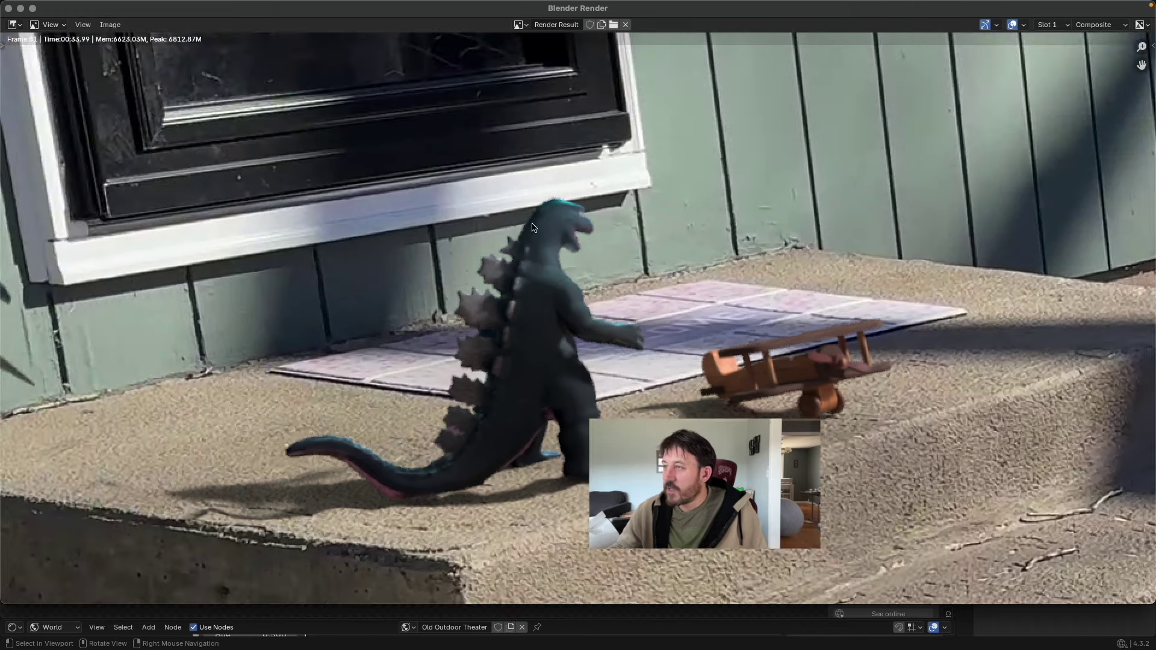
{"action": "scroll", "coordinate": [486, 201], "scroll_direction": "up", "scroll_amount": 8}
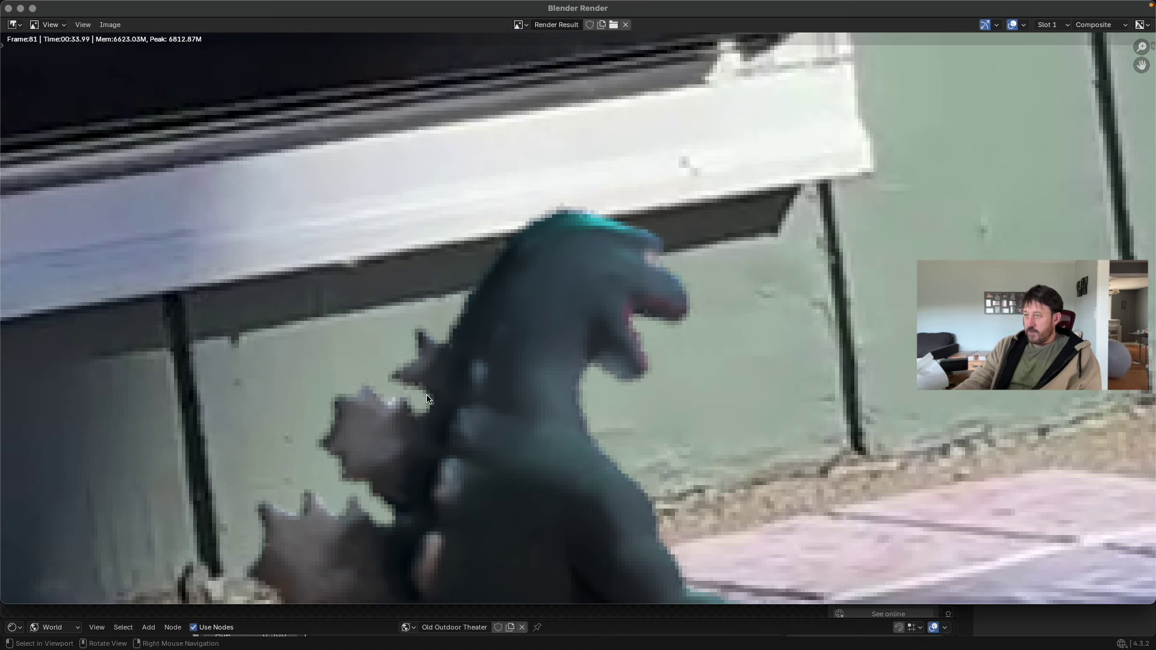
{"action": "scroll", "coordinate": [369, 398], "scroll_direction": "up", "scroll_amount": 3}
{"action": "scroll", "coordinate": [425, 400], "scroll_direction": "down", "scroll_amount": 1}
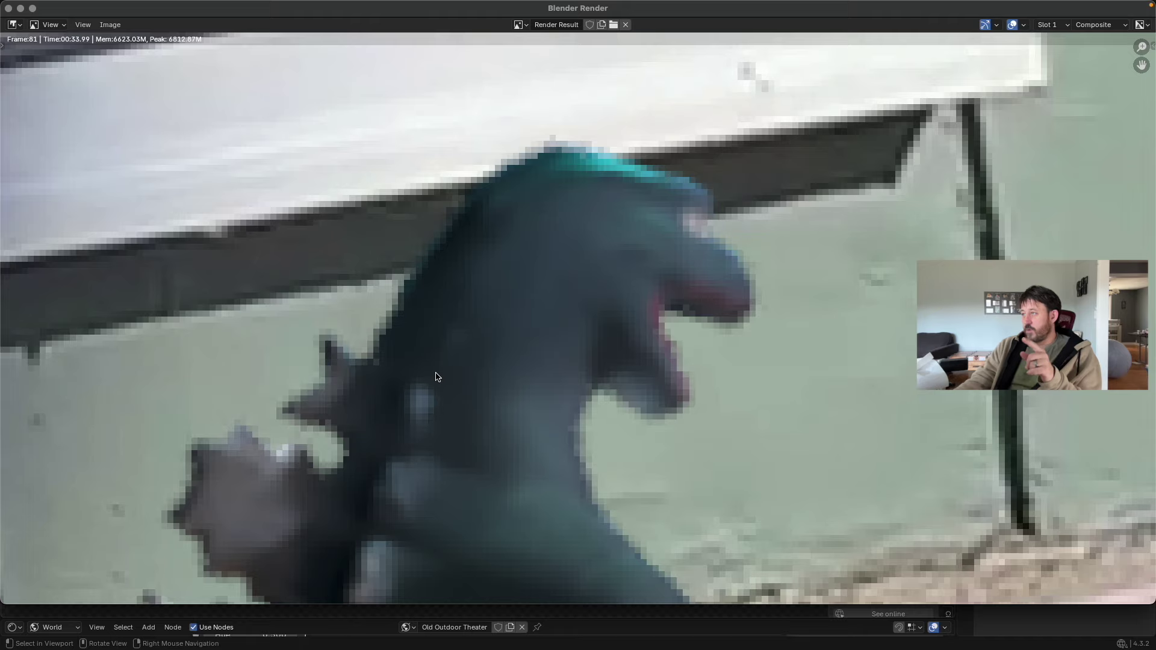
{"action": "scroll", "coordinate": [437, 376], "scroll_direction": "down", "scroll_amount": 1}
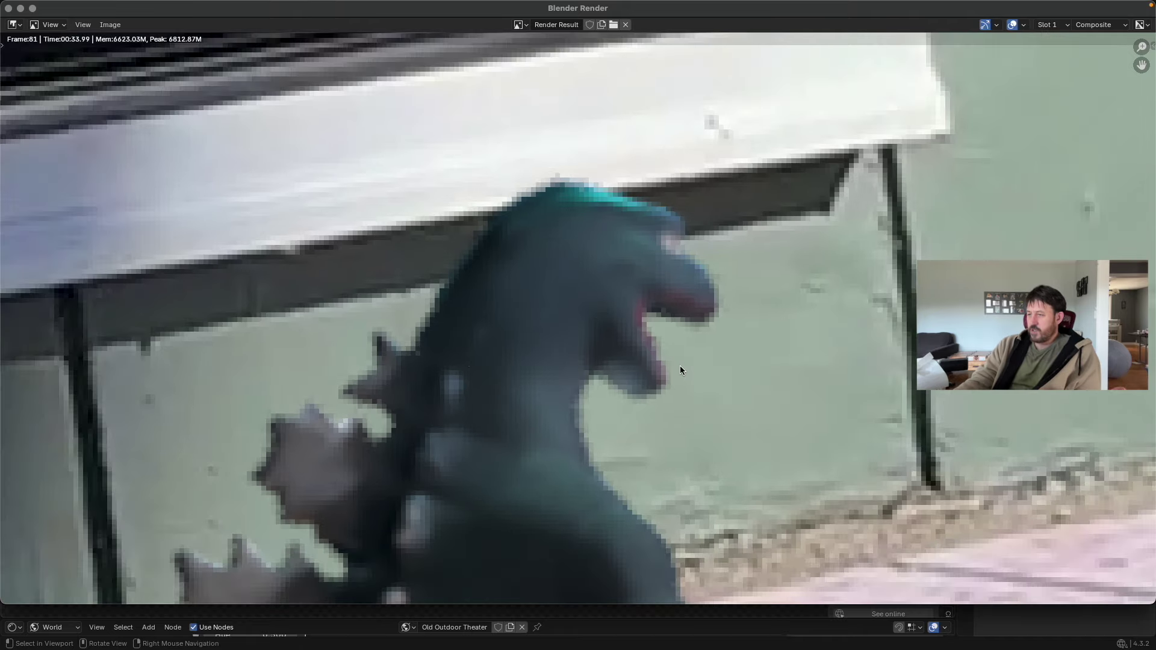
{"action": "scroll", "coordinate": [680, 370], "scroll_direction": "down", "scroll_amount": 2}
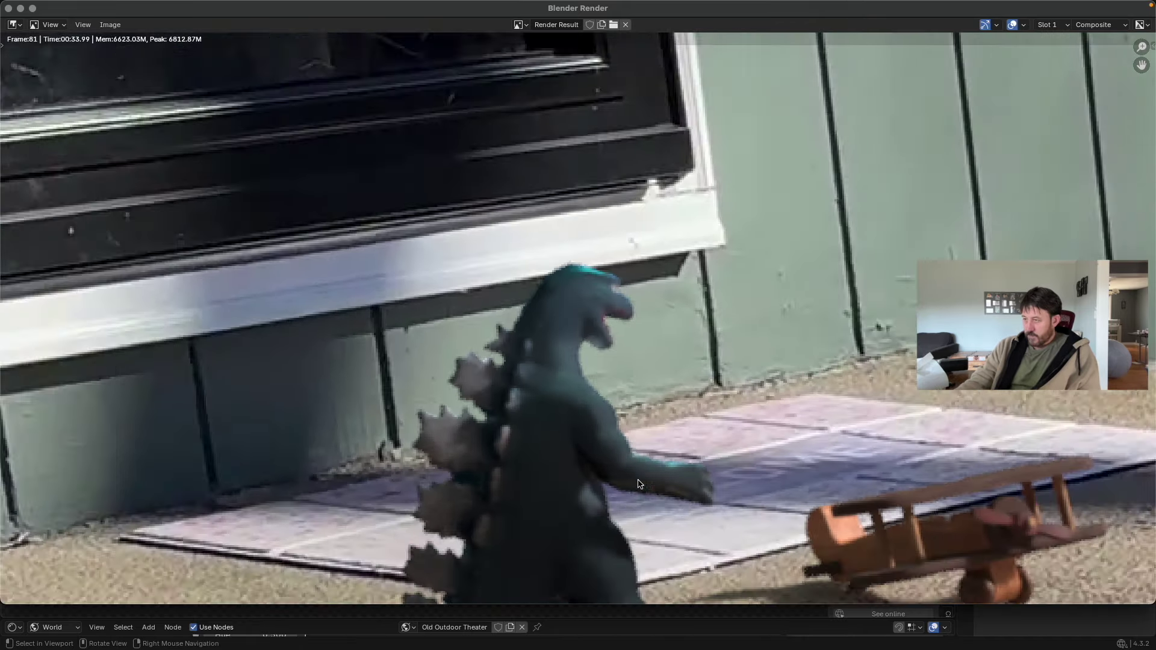
{"action": "scroll", "coordinate": [639, 484], "scroll_direction": "down", "scroll_amount": 2}
{"action": "scroll", "coordinate": [525, 457], "scroll_direction": "down", "scroll_amount": 5}
{"action": "middle_click_drag", "start_coordinate": [431, 475], "coordinate": [652, 354], "text": "ctrl"}
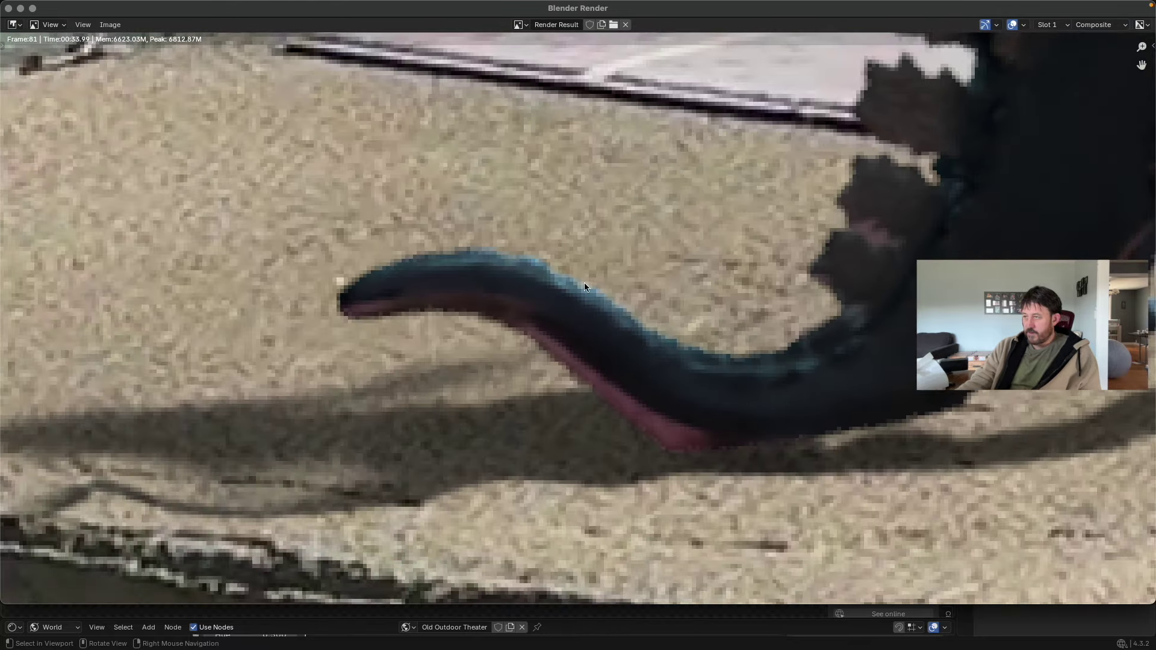
{"action": "scroll", "coordinate": [582, 285], "scroll_direction": "down", "scroll_amount": 6}
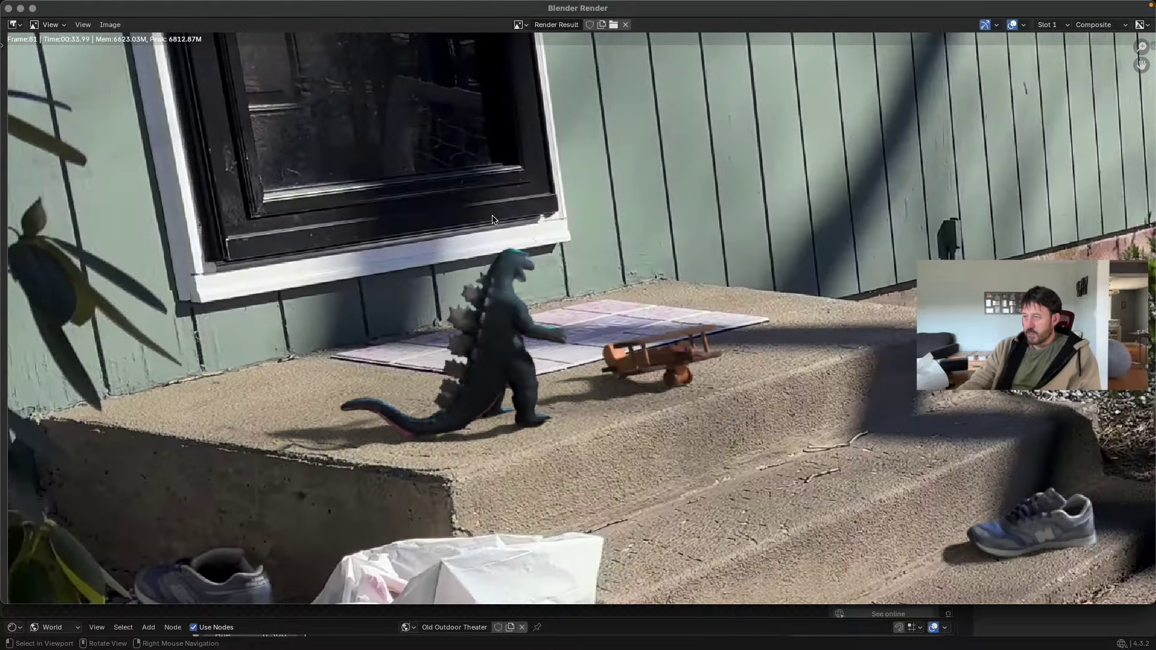
Step: Inspect the shoe on the concrete step in the render, including its contact shadow and the surrounding step shadows
{"action": "middle_click_drag", "start_coordinate": [619, 371], "coordinate": [36, 198]}
{"action": "scroll", "coordinate": [472, 277], "scroll_direction": "up", "scroll_amount": 2}
{"action": "scroll", "coordinate": [597, 332], "scroll_direction": "up", "scroll_amount": 4}
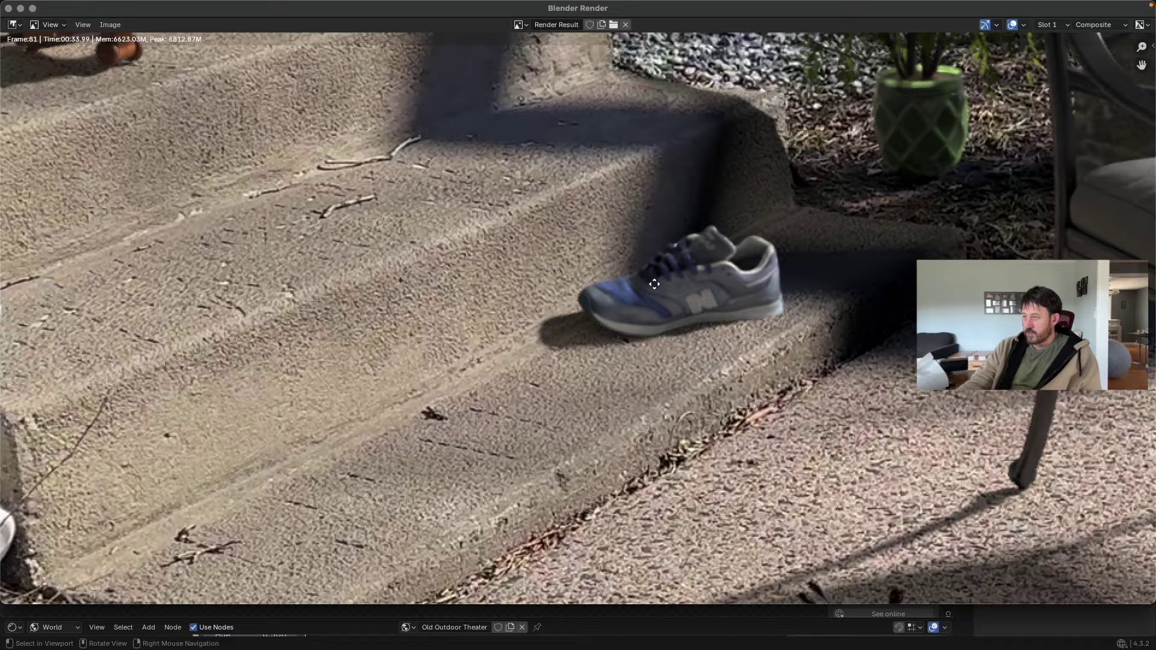
{"action": "scroll", "coordinate": [597, 332], "scroll_direction": "up", "scroll_amount": 2}
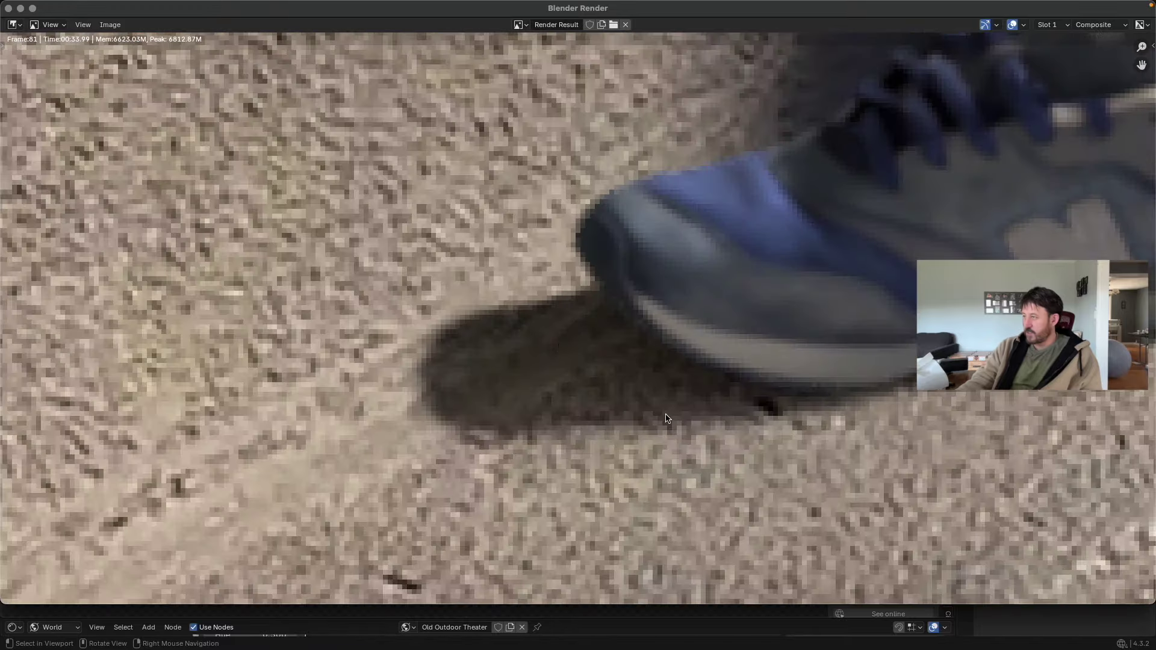
{"action": "scroll", "coordinate": [771, 390], "scroll_direction": "down", "scroll_amount": 3}
{"action": "middle_click_drag", "start_coordinate": [771, 391], "coordinate": [631, 480]}
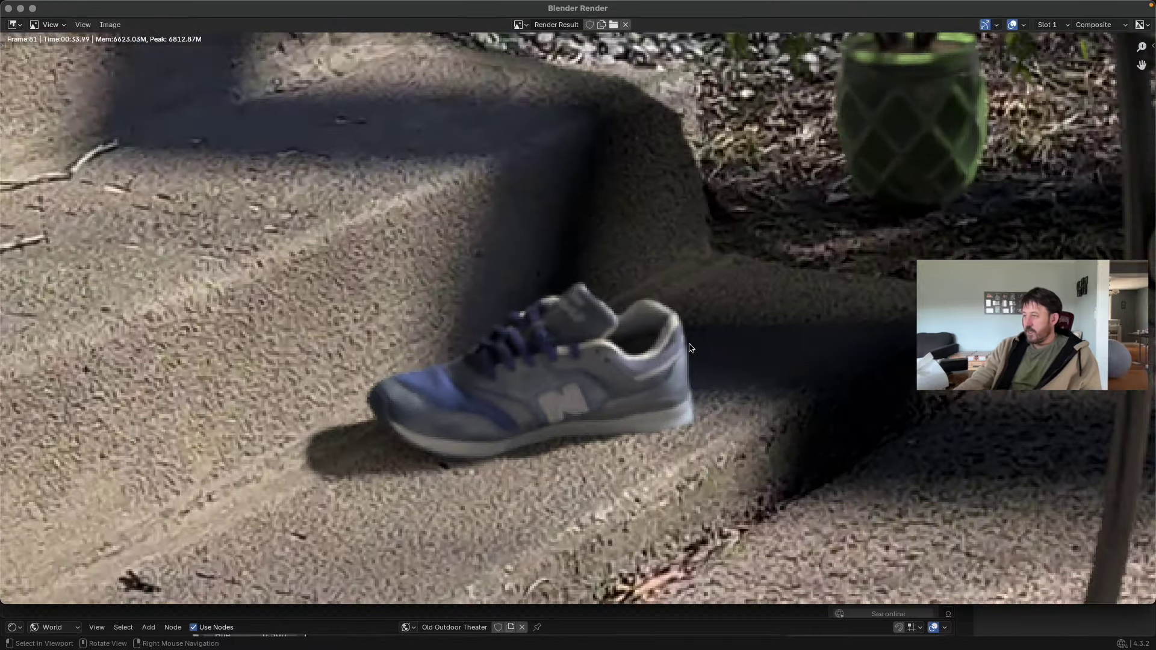
{"action": "scroll", "coordinate": [687, 341], "scroll_direction": "up", "scroll_amount": 2}
{"action": "scroll", "coordinate": [687, 341], "scroll_direction": "up", "scroll_amount": 1}
{"action": "middle_click_drag", "start_coordinate": [687, 340], "coordinate": [545, 369]}
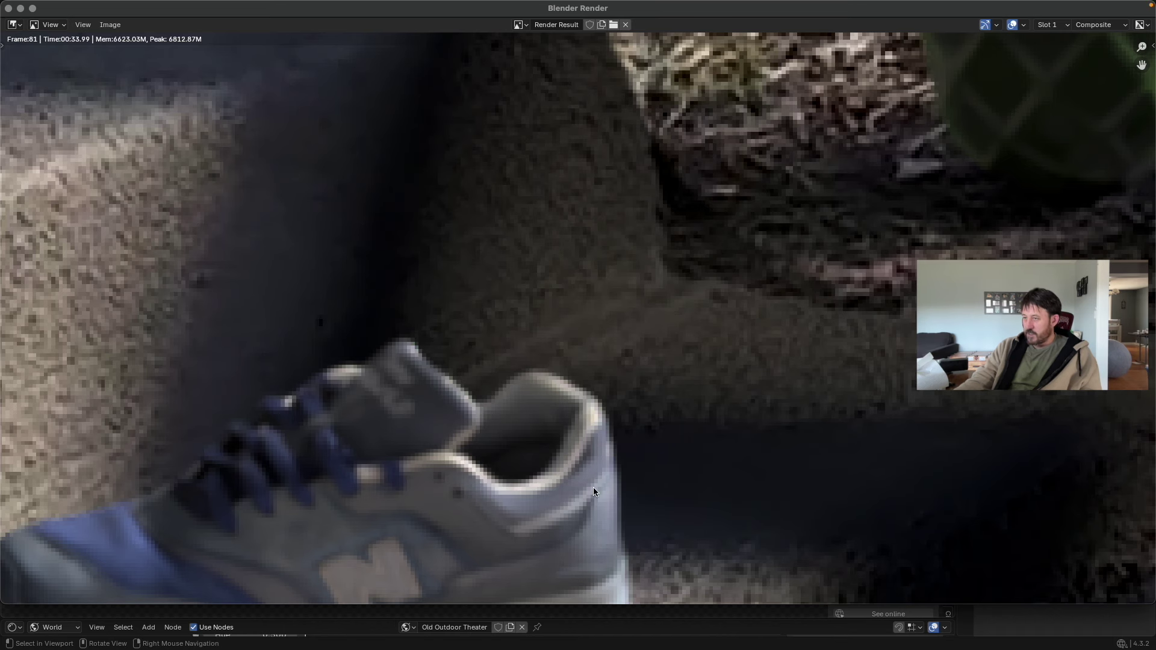
{"action": "scroll", "coordinate": [520, 439], "scroll_direction": "down", "scroll_amount": 7}
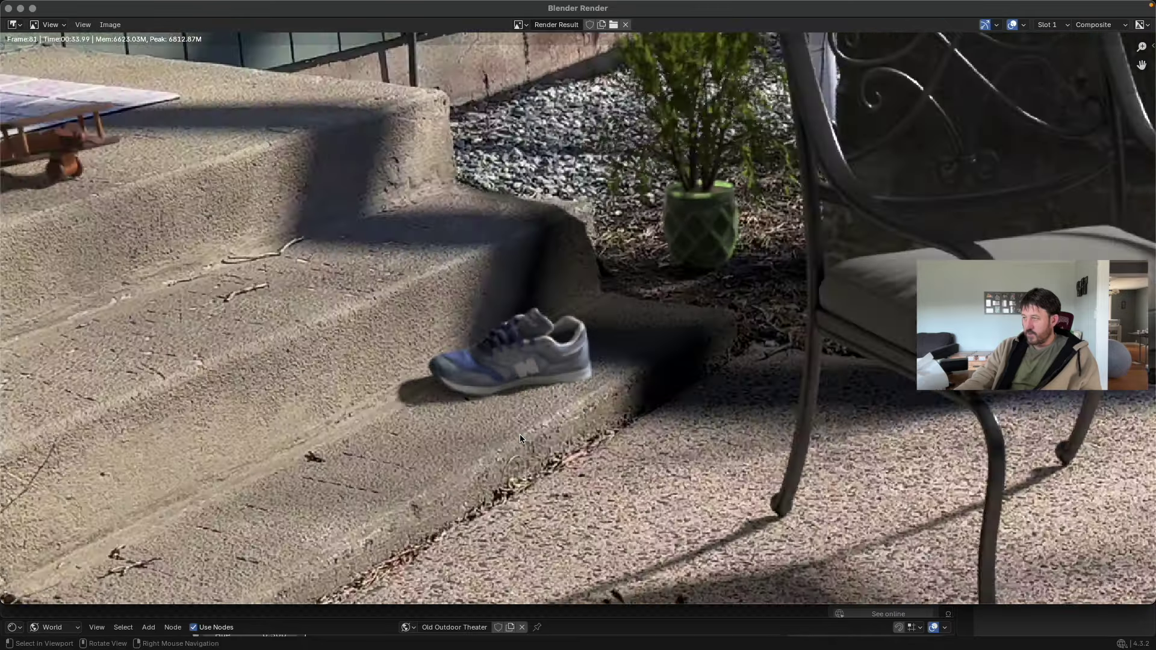
{"action": "scroll", "coordinate": [520, 438], "scroll_direction": "down", "scroll_amount": 4}
Step: Examine the metal chair and concrete block in the render, and review the whole image
{"action": "scroll", "coordinate": [601, 469], "scroll_direction": "up", "scroll_amount": 2}
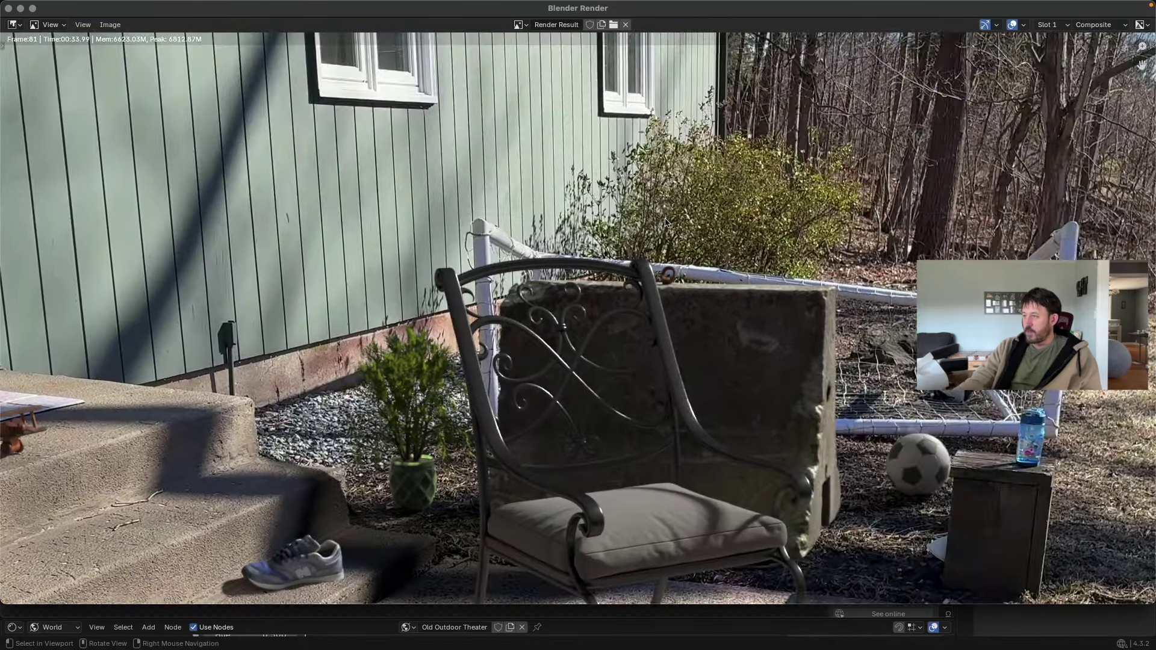
{"action": "scroll", "coordinate": [665, 223], "scroll_direction": "up", "scroll_amount": 5}
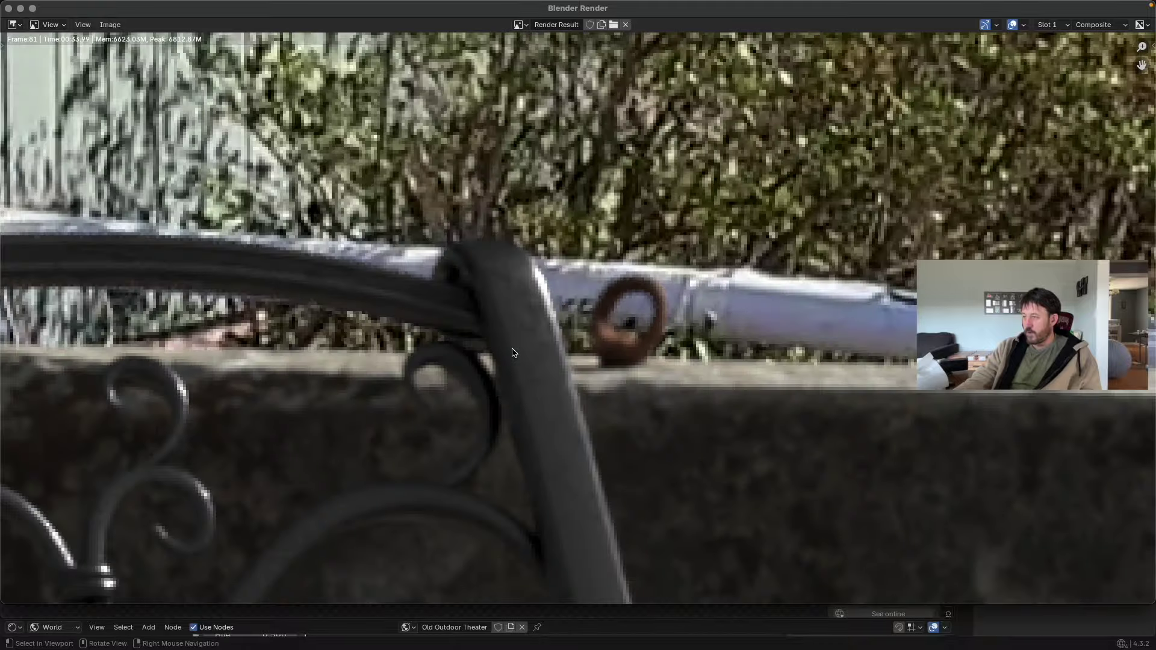
{"action": "scroll", "coordinate": [514, 349], "scroll_direction": "down", "scroll_amount": 8}
{"action": "scroll", "coordinate": [514, 351], "scroll_direction": "down", "scroll_amount": 2}
{"action": "middle_click_drag", "start_coordinate": [557, 450], "coordinate": [642, 344]}
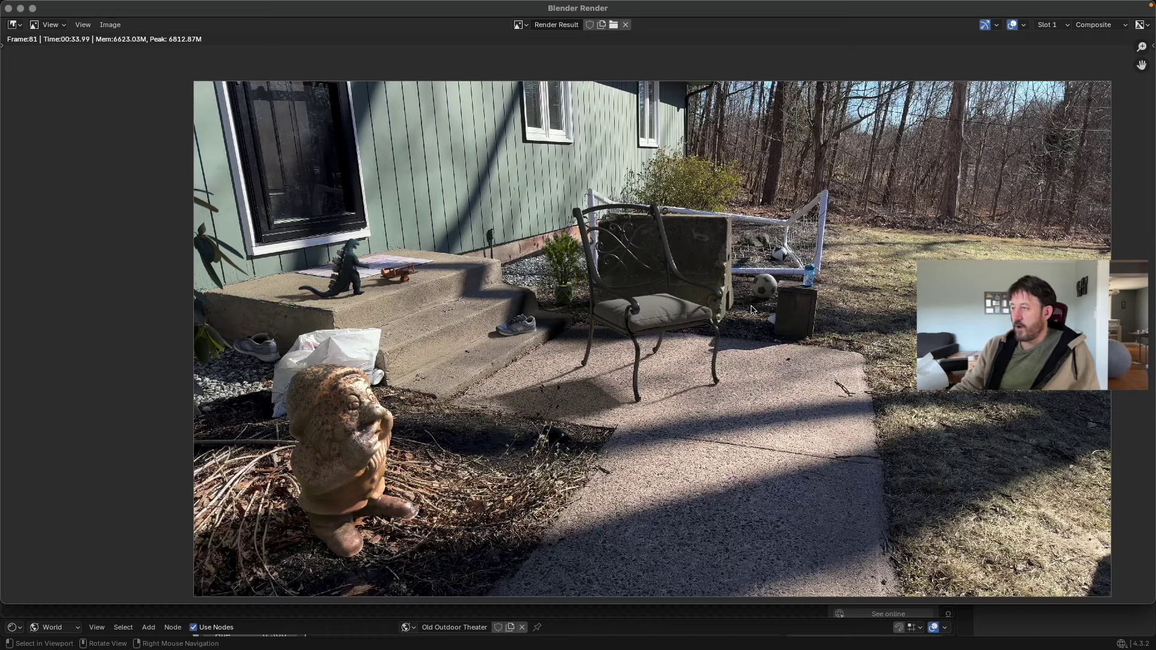
{"action": "scroll", "coordinate": [752, 313], "scroll_direction": "down", "scroll_amount": 2}
{"action": "scroll", "coordinate": [713, 345], "scroll_direction": "up", "scroll_amount": 1}
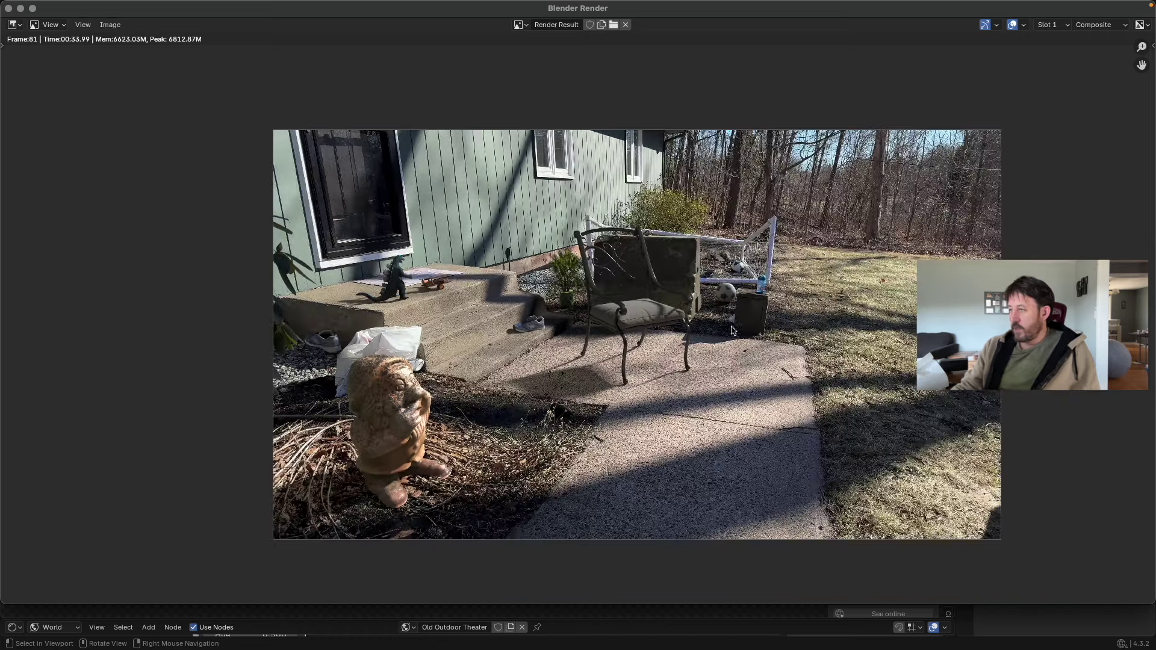
{"action": "middle_click_drag", "start_coordinate": [707, 348], "coordinate": [624, 348]}
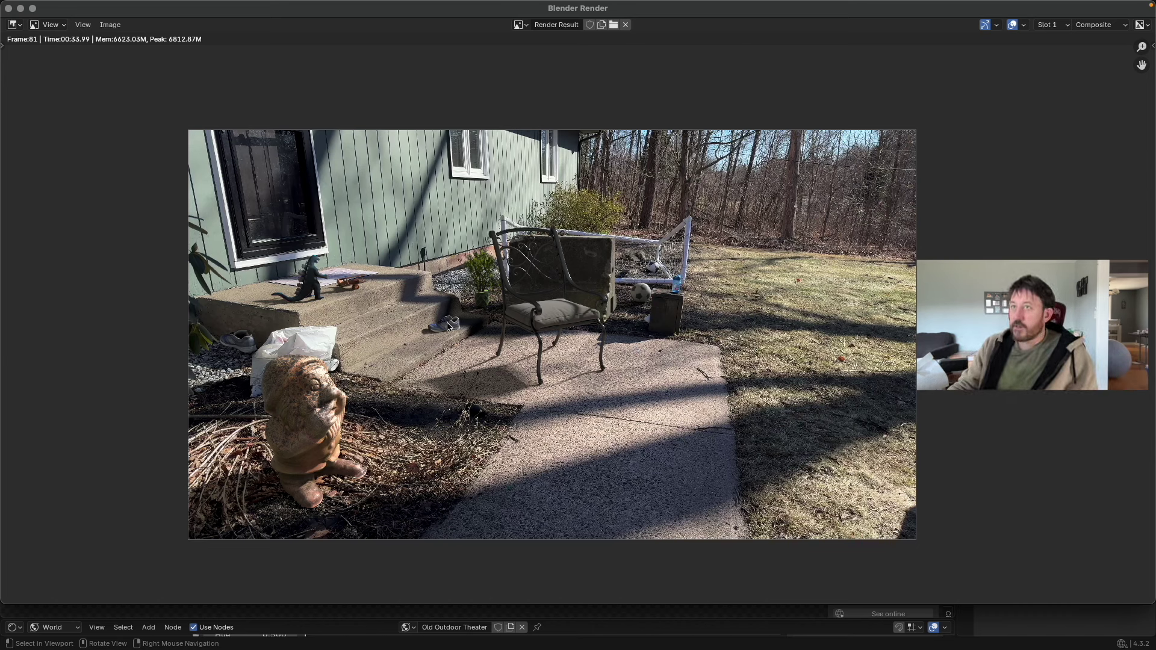
Step: Close the render window and save the scene file
{"action": "left_click", "coordinate": [8, 9]}
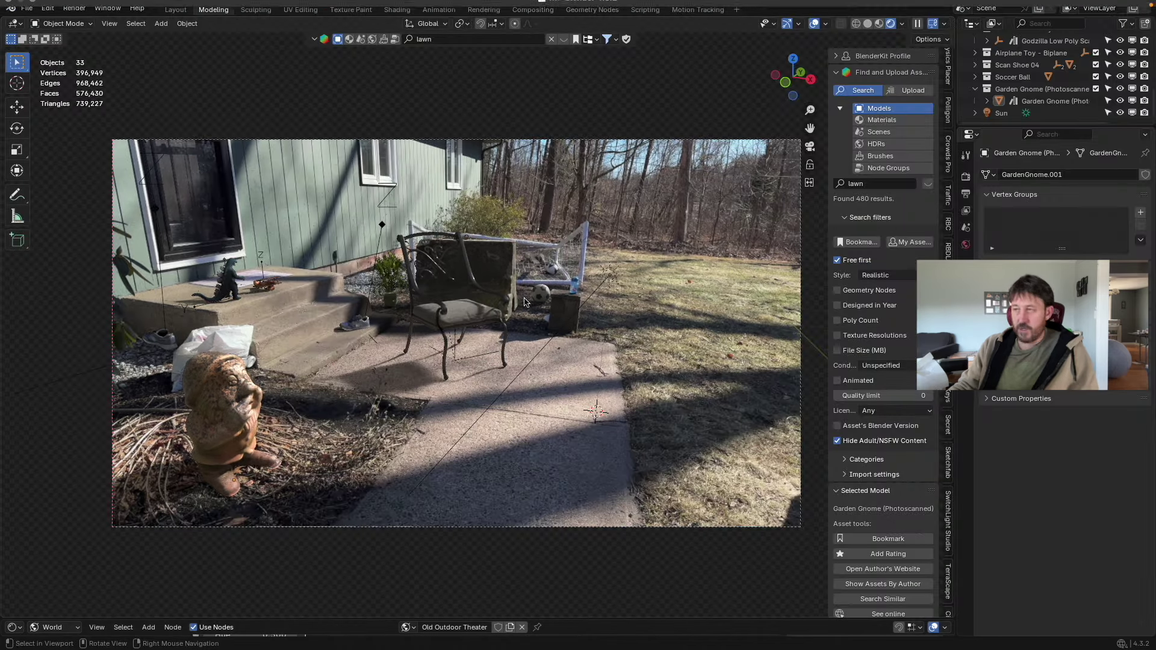
{"action": "key", "text": "ctrl+s"}
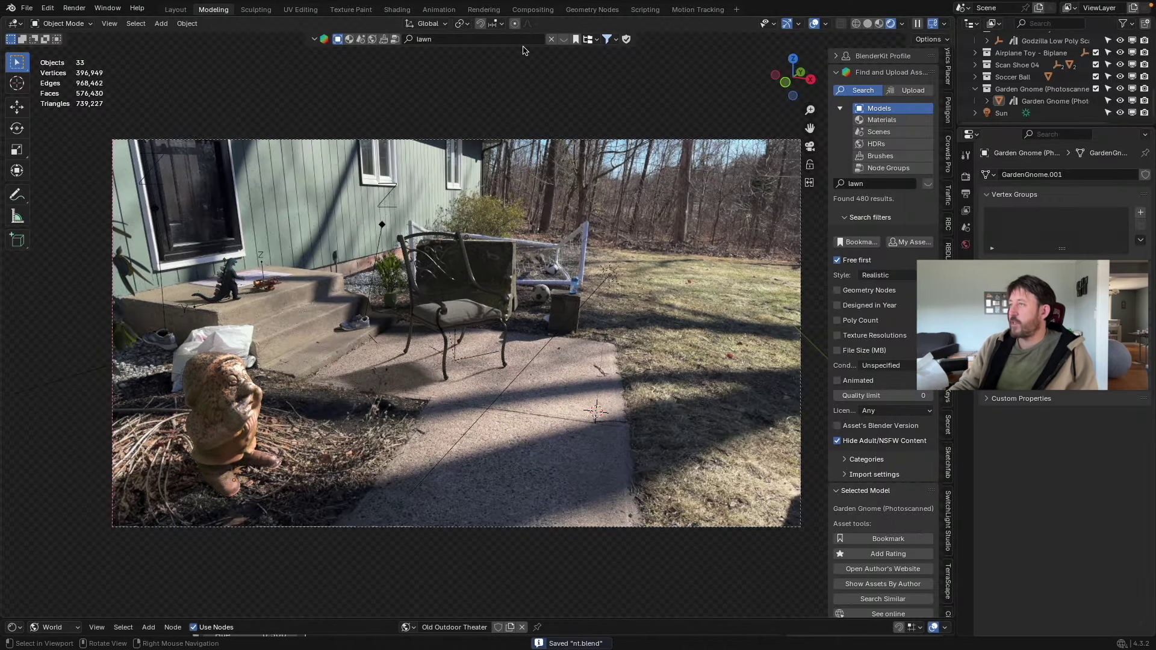
Step: Open the compositing node tree and fit the backdrop image to the node editor
{"action": "left_click", "coordinate": [540, 10]}
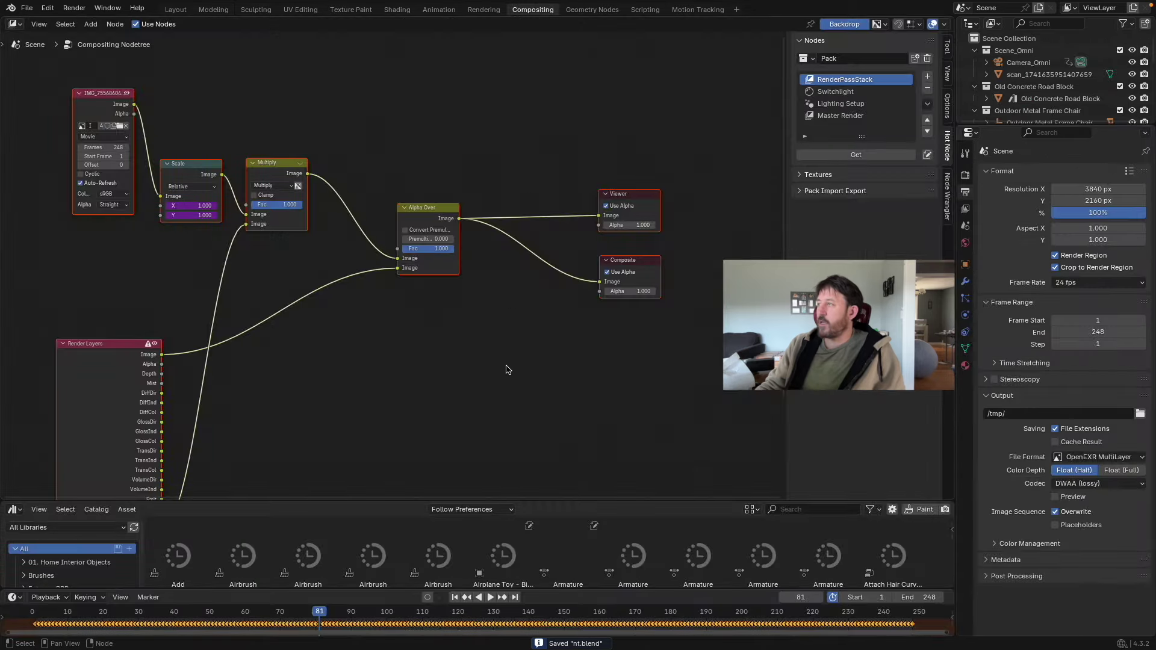
{"action": "scroll", "coordinate": [506, 364], "scroll_direction": "down", "scroll_amount": 1}
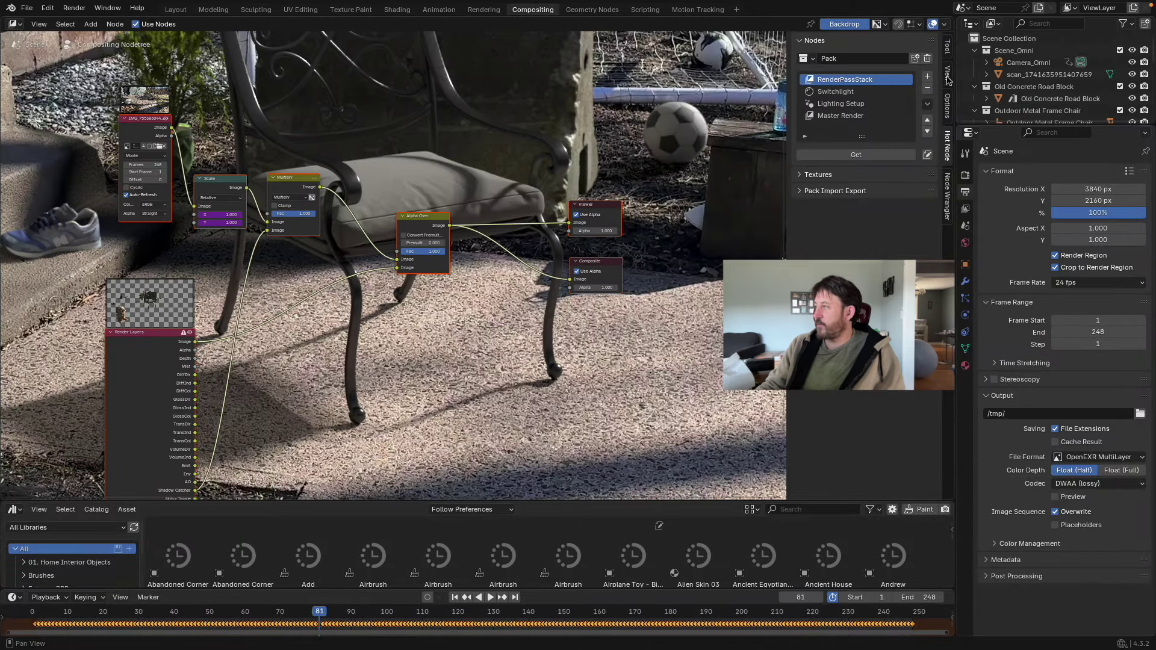
{"action": "left_click", "coordinate": [947, 73]}
{"action": "left_click", "coordinate": [829, 129]}
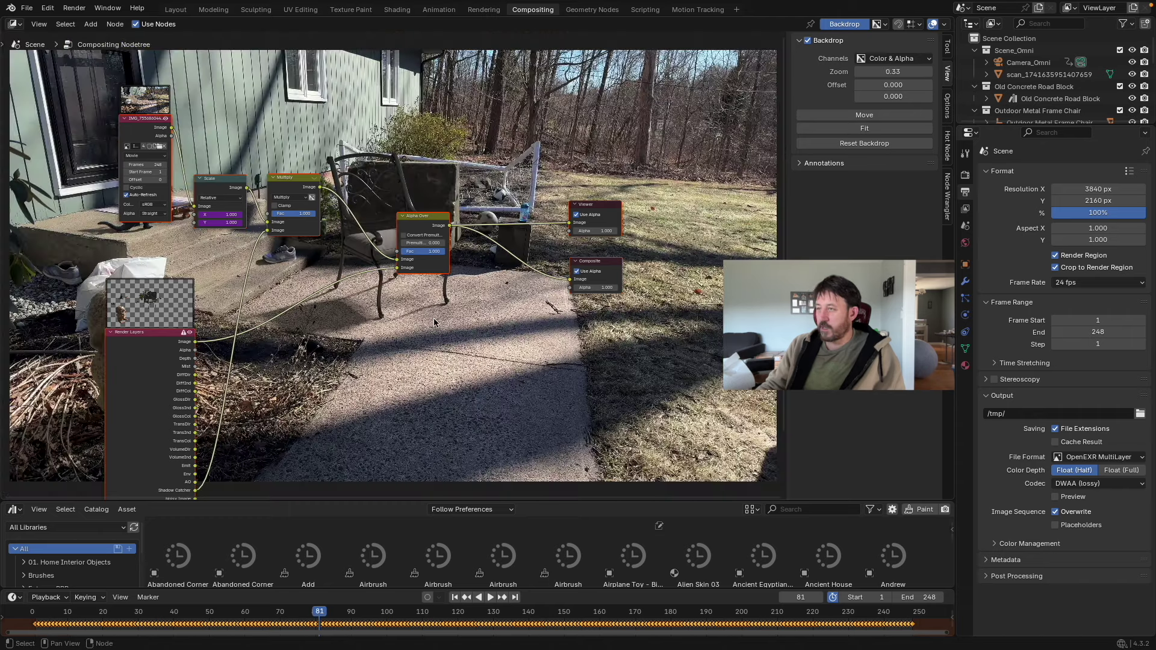
{"action": "middle_click_drag", "start_coordinate": [165, 456], "coordinate": [338, 398]}
{"action": "middle_click_drag", "start_coordinate": [339, 518], "coordinate": [417, 326]}
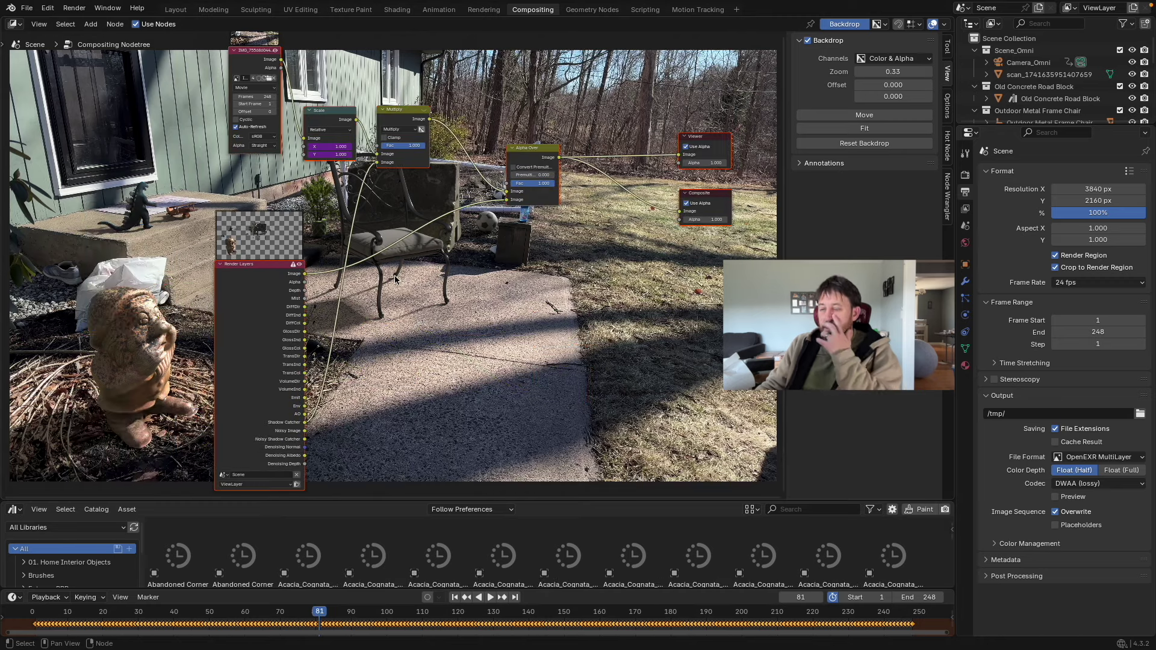
{"action": "middle_click_drag", "start_coordinate": [398, 274], "coordinate": [364, 327]}
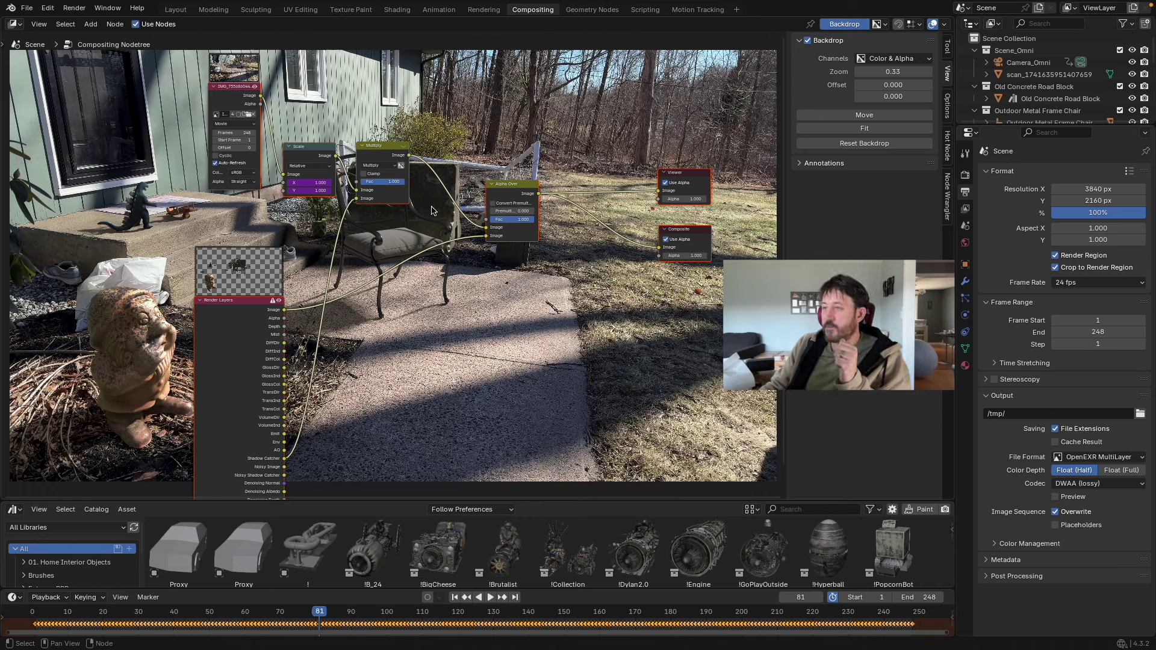
{"action": "left_click_drag", "start_coordinate": [451, 218], "coordinate": [480, 233]}
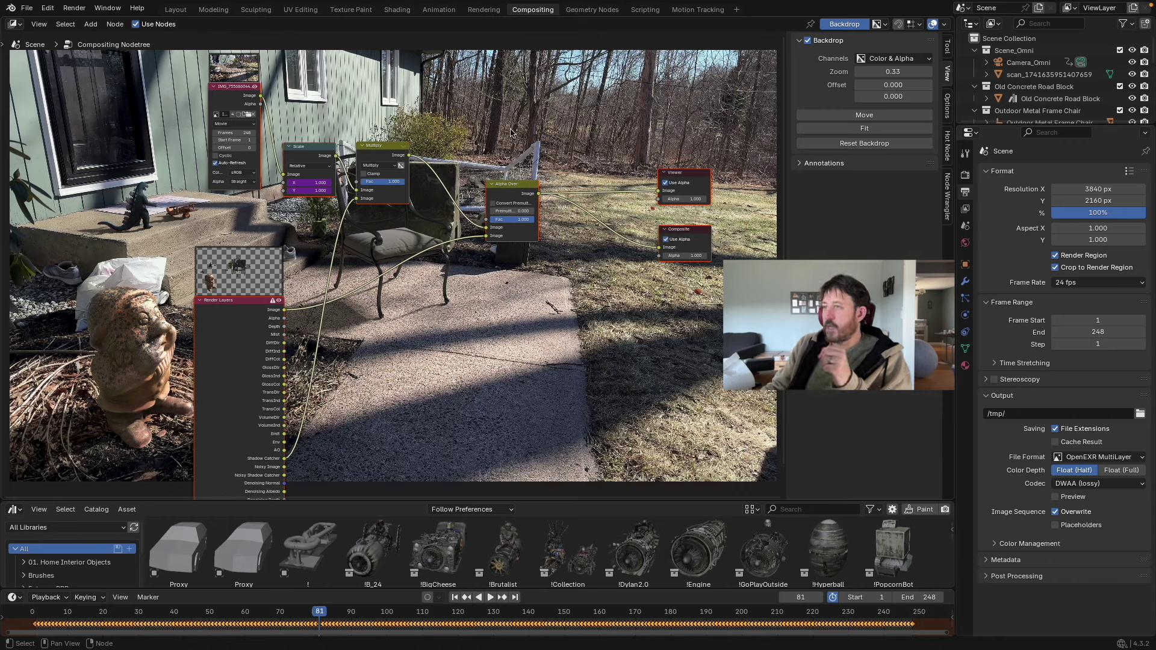
Step: Examine the compositing node tree, following the Render Layers image link into the Alpha Over node
{"action": "scroll", "coordinate": [391, 240], "scroll_direction": "down", "scroll_amount": 3}
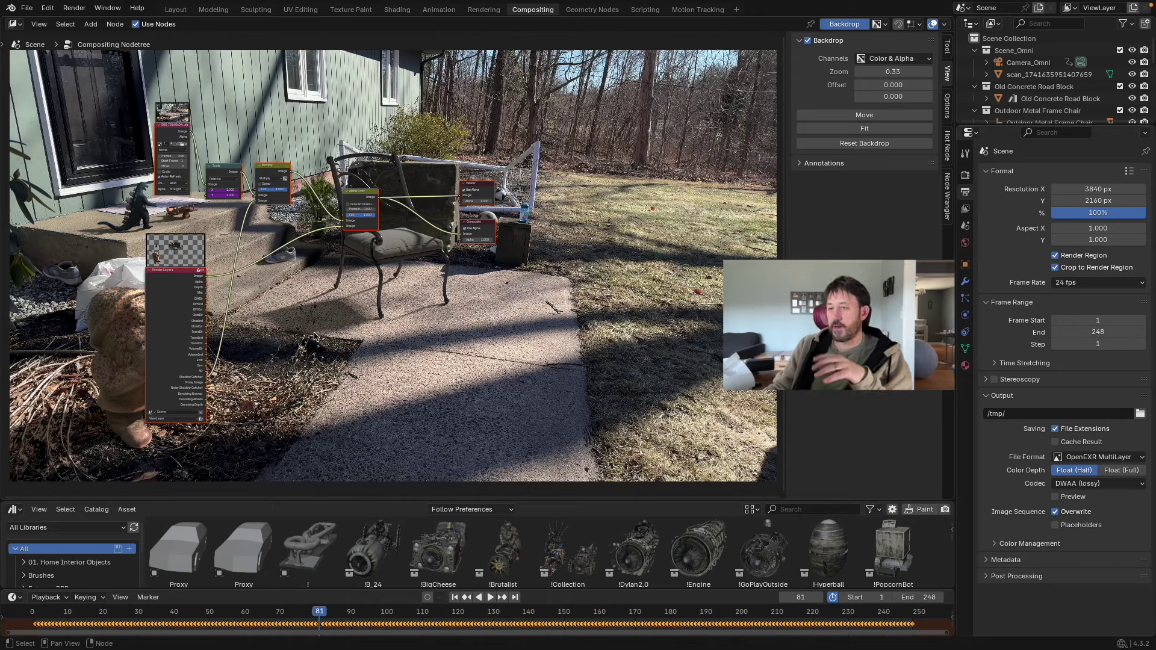
{"action": "scroll", "coordinate": [314, 336], "scroll_direction": "down", "scroll_amount": 1}
{"action": "middle_click_drag", "start_coordinate": [314, 336], "coordinate": [385, 366]}
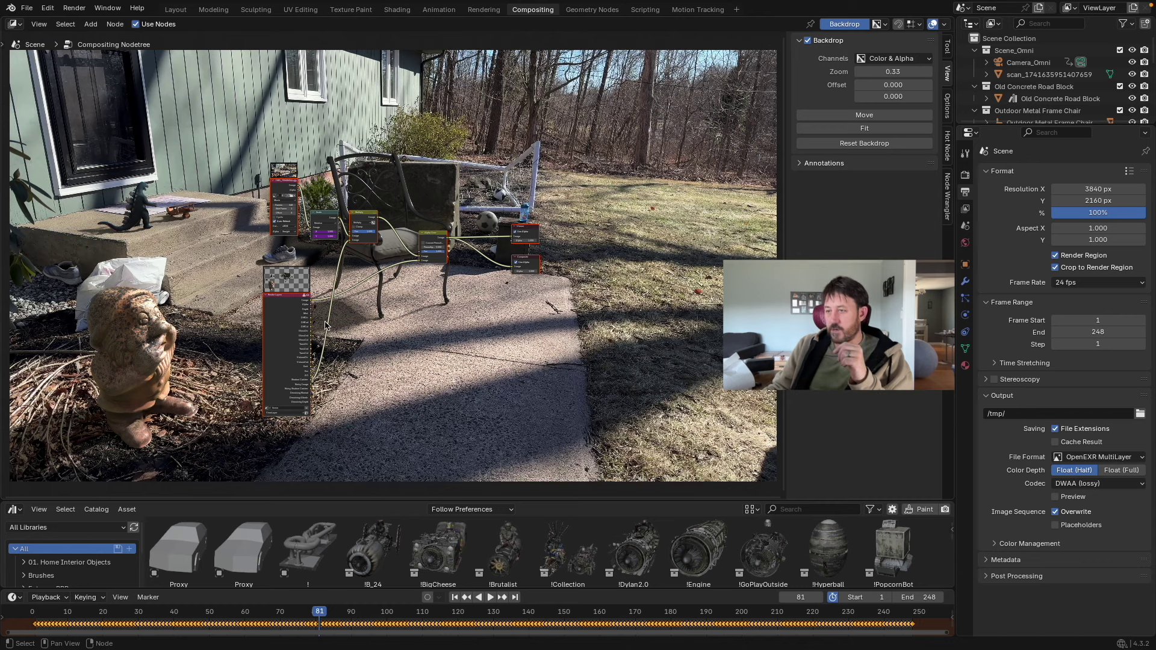
{"action": "scroll", "coordinate": [326, 325], "scroll_direction": "up", "scroll_amount": 1}
{"action": "scroll", "coordinate": [298, 406], "scroll_direction": "up", "scroll_amount": 2}
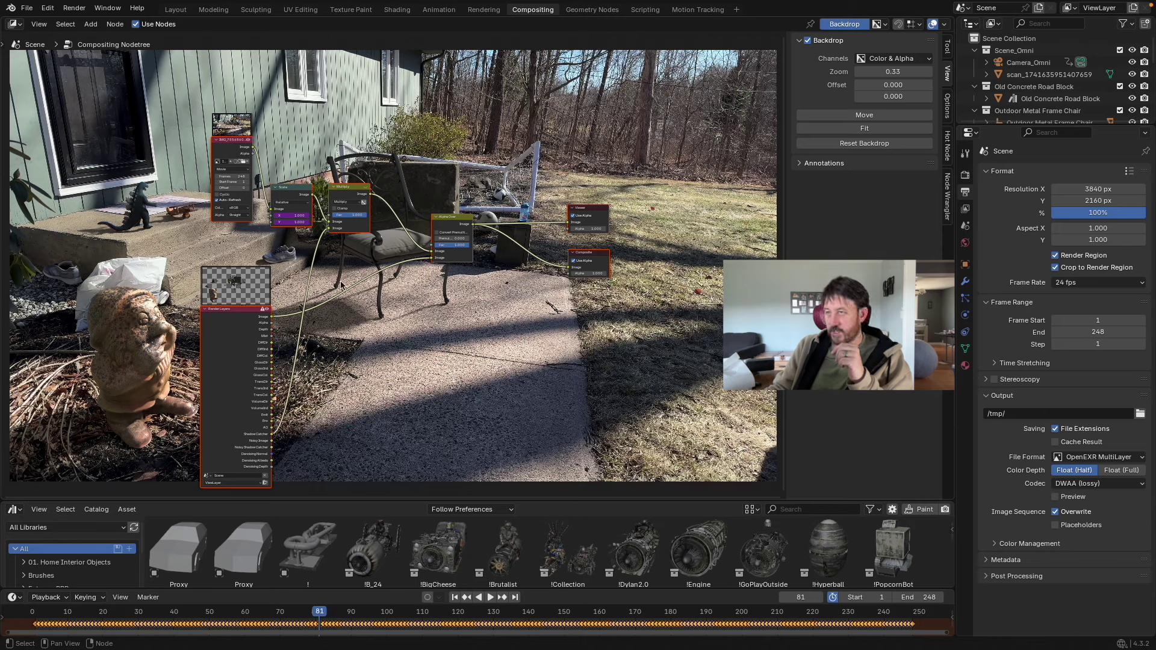
{"action": "middle_click_drag", "start_coordinate": [383, 374], "coordinate": [415, 344]}
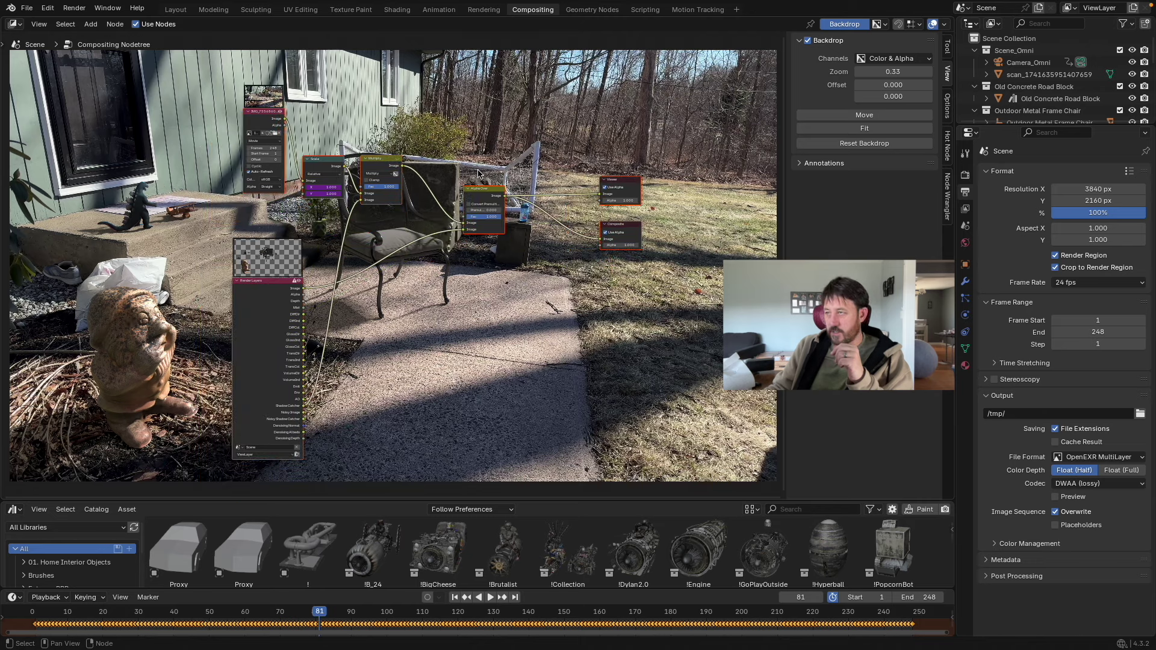
{"action": "middle_click_drag", "start_coordinate": [482, 191], "coordinate": [463, 163]}
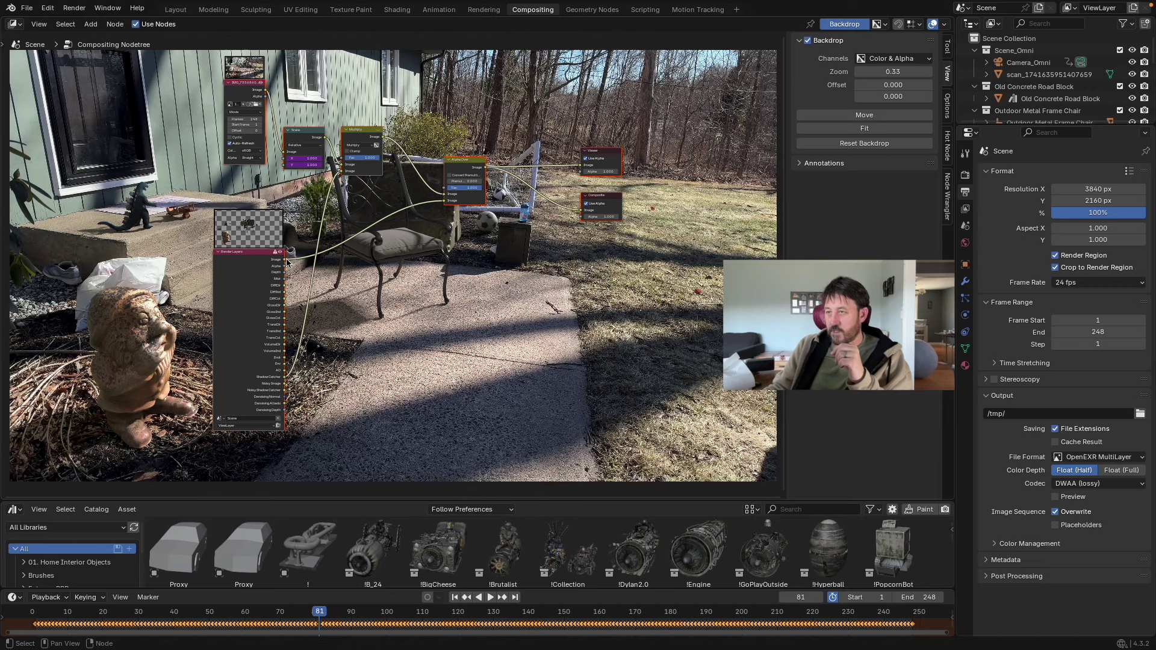
{"action": "left_click_drag", "start_coordinate": [285, 260], "coordinate": [322, 237]}
{"action": "left_click_drag", "start_coordinate": [376, 232], "coordinate": [444, 201]}
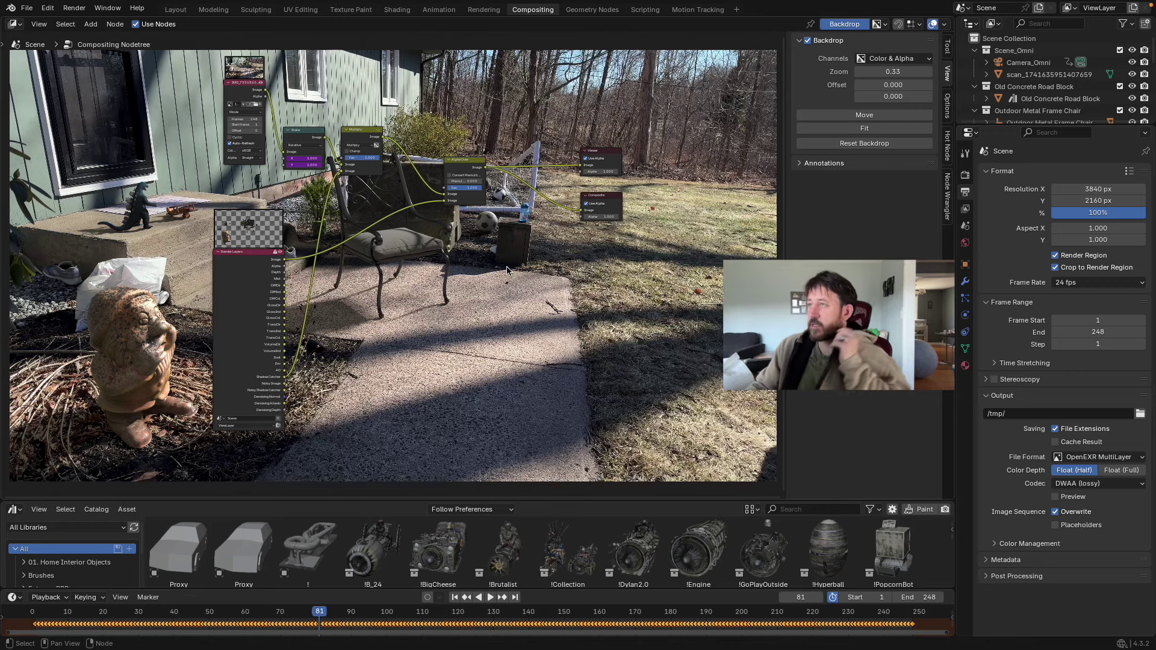
{"action": "scroll", "coordinate": [445, 317], "scroll_direction": "down", "scroll_amount": 2}
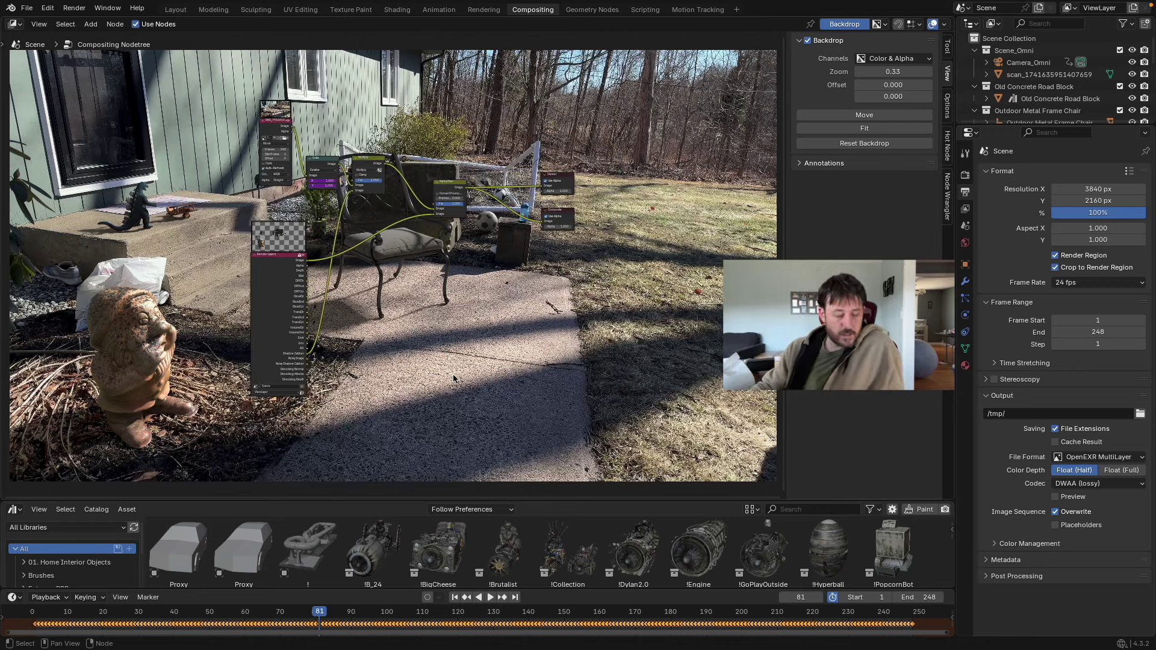
{"action": "scroll", "coordinate": [469, 412], "scroll_direction": "right", "scroll_amount": 5}
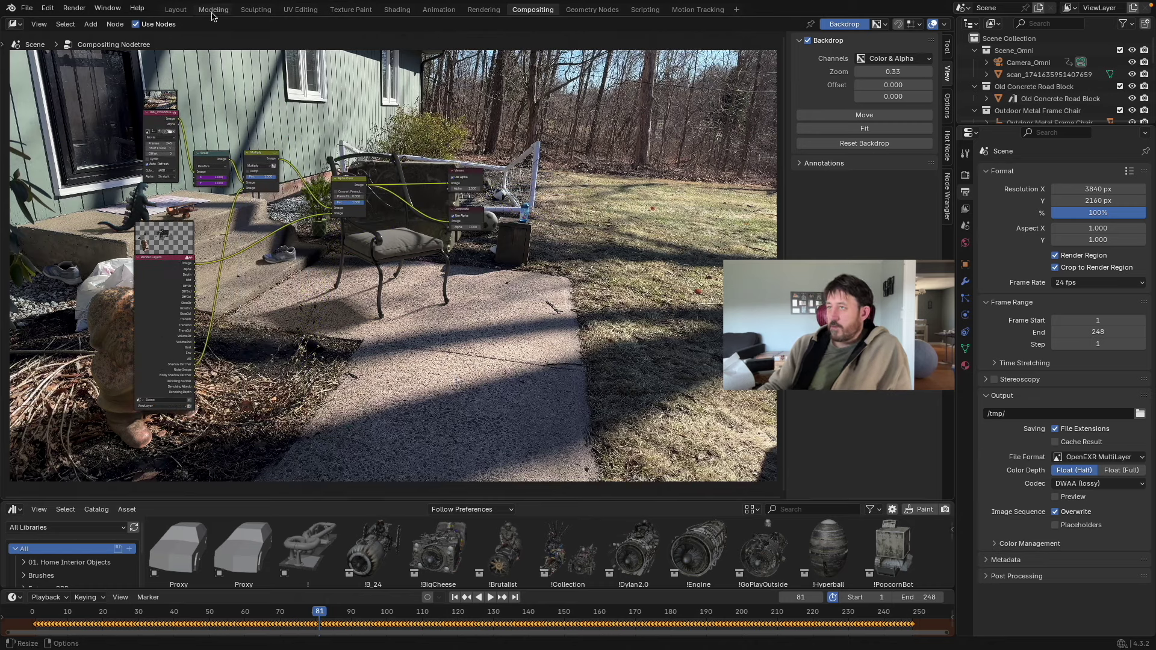
{"action": "left_click", "coordinate": [173, 12]}
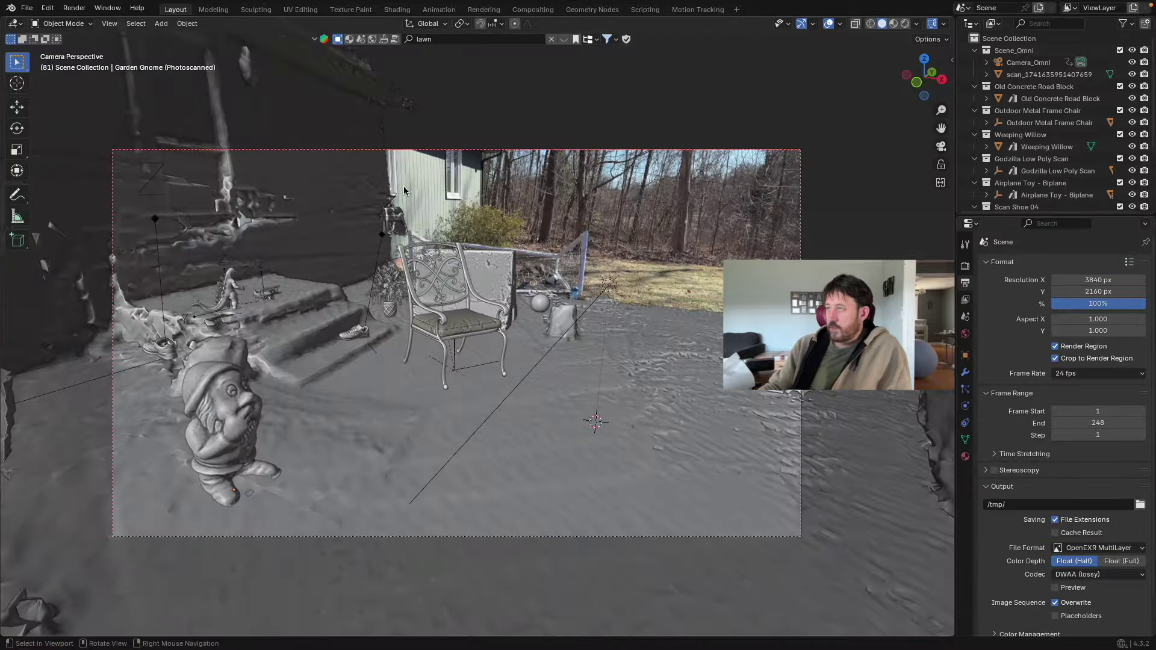
{"action": "left_click", "coordinate": [533, 9]}
{"action": "scroll", "coordinate": [470, 220], "scroll_direction": "down", "scroll_amount": 3}
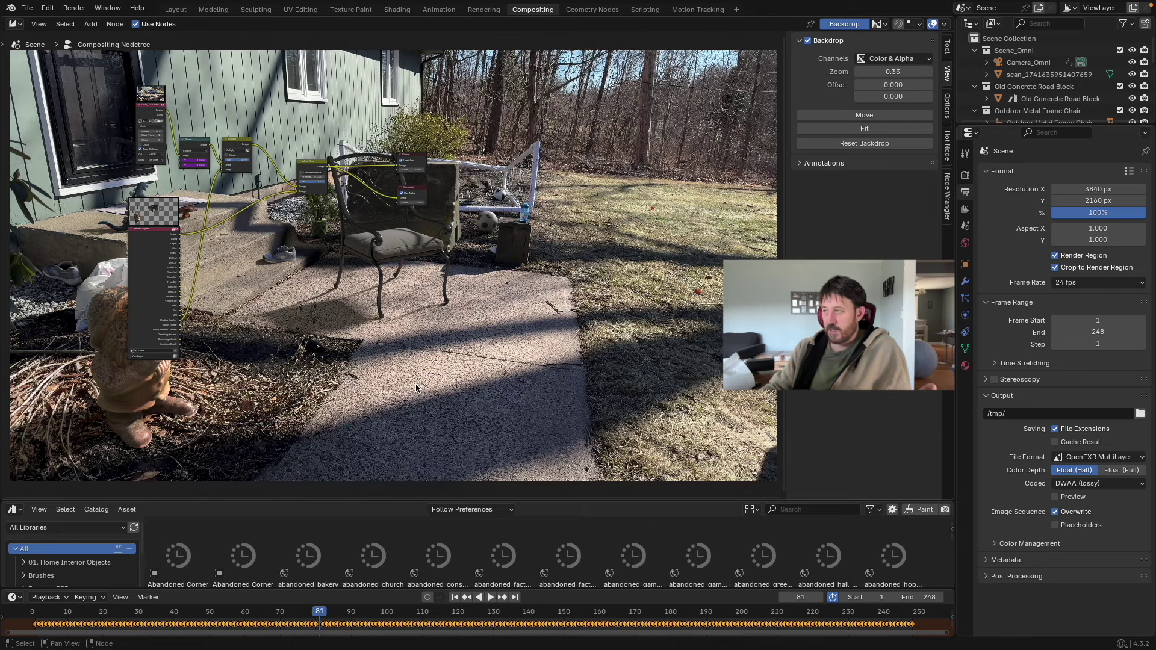
{"action": "scroll", "coordinate": [473, 362], "scroll_direction": "down", "scroll_amount": 1}
{"action": "scroll", "coordinate": [473, 362], "scroll_direction": "down", "scroll_amount": 2}
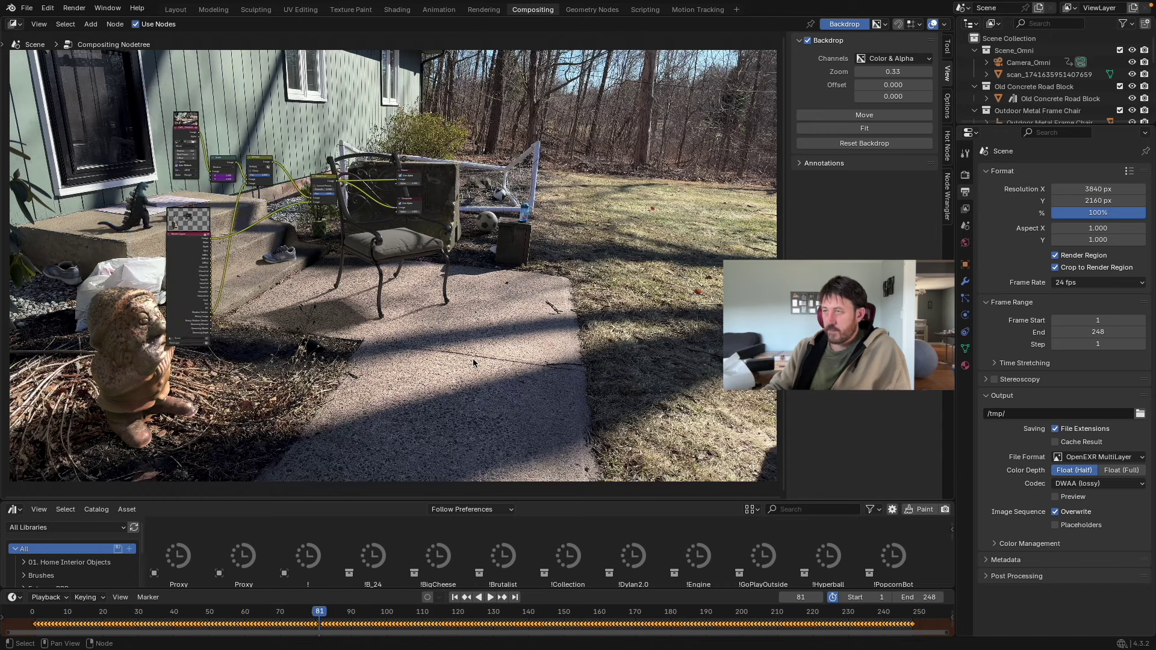
{"action": "middle_click_drag", "start_coordinate": [436, 327], "coordinate": [520, 317]}
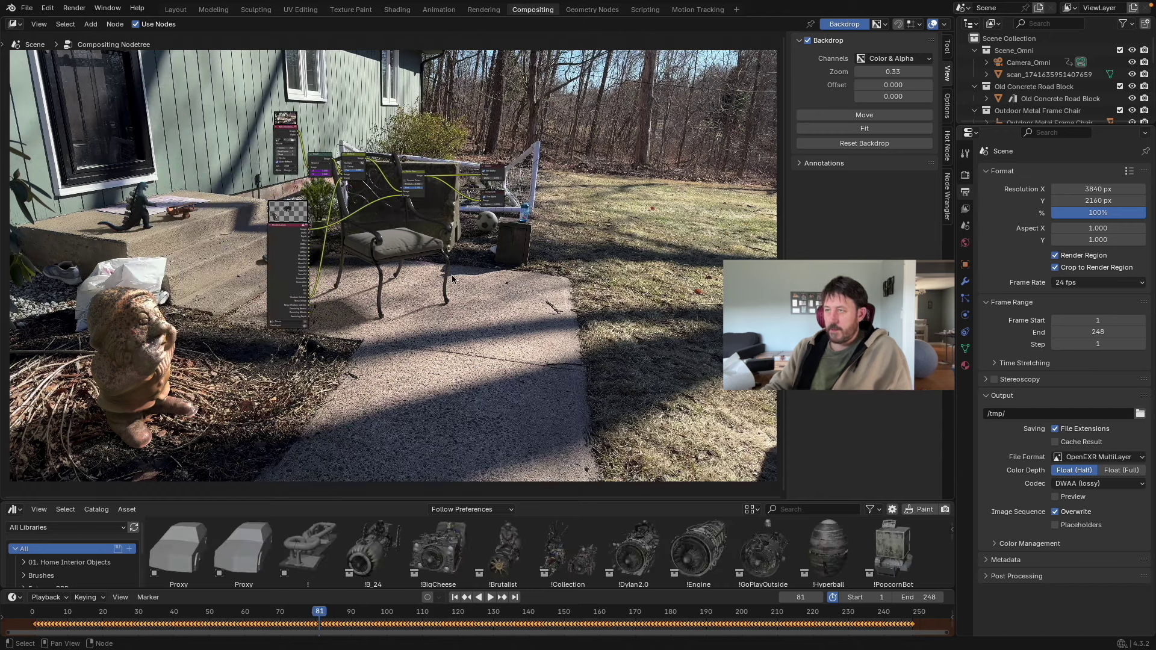
{"action": "middle_click_drag", "start_coordinate": [386, 281], "coordinate": [503, 395]}
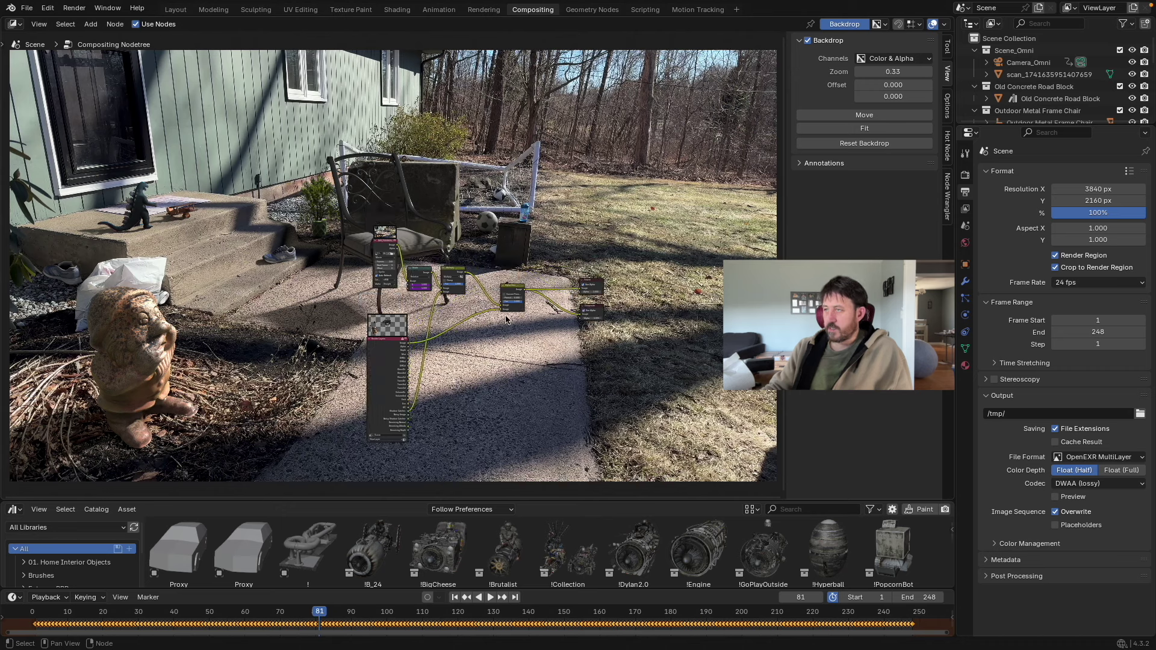
{"action": "middle_click_drag", "start_coordinate": [506, 319], "coordinate": [486, 311]}
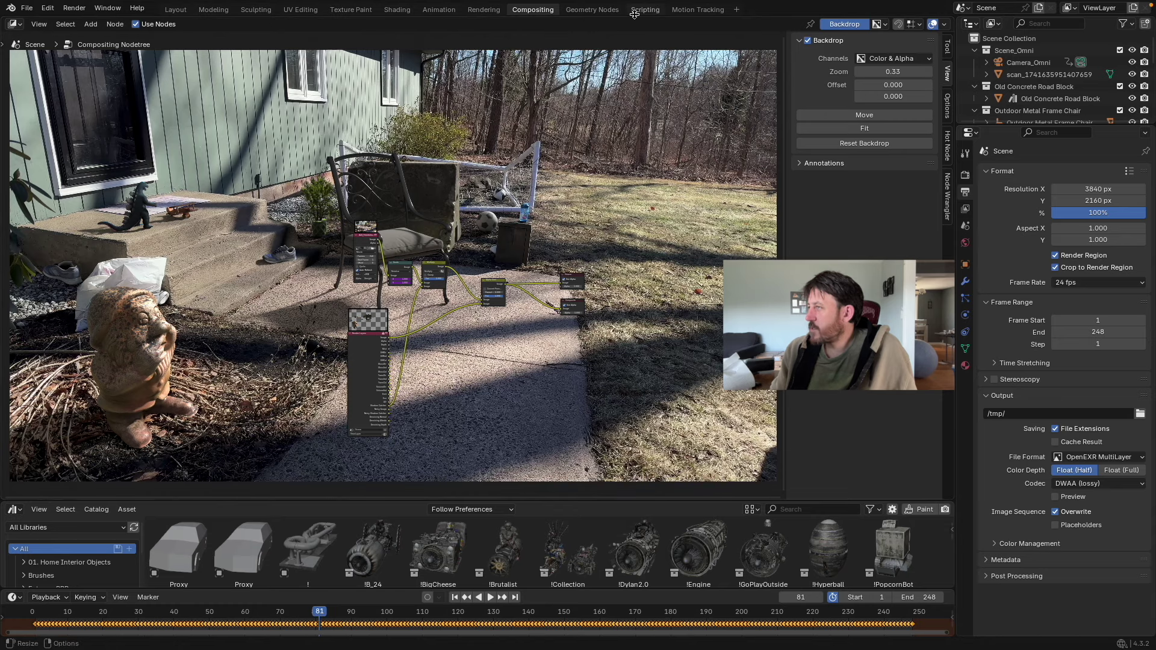
Step: Look up the details of the source clip IMG_755686044.mov in the New folder and close the file browser
{"action": "left_click", "coordinate": [572, 10]}
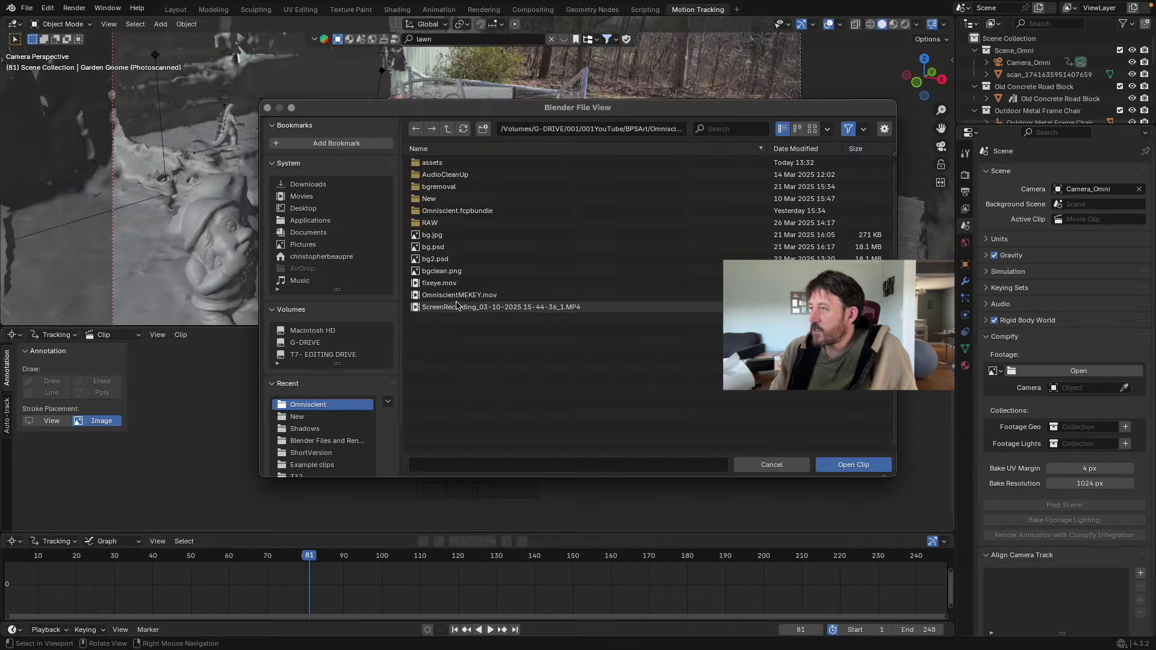
{"action": "left_click", "coordinate": [330, 418]}
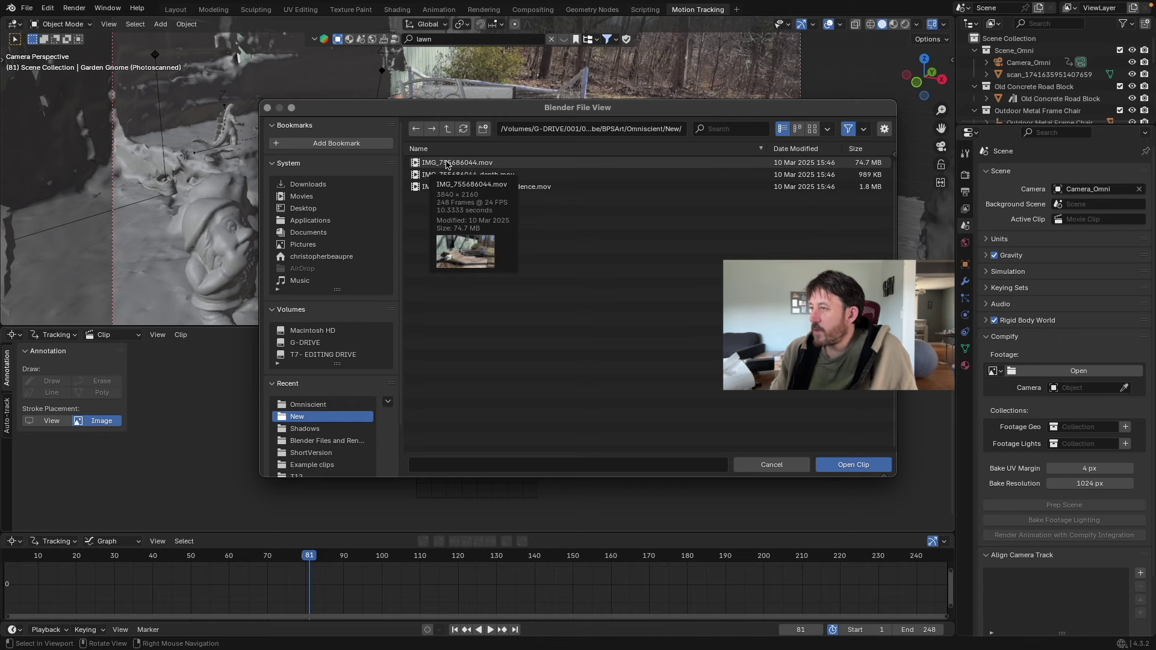
{"action": "left_click", "coordinate": [267, 108]}
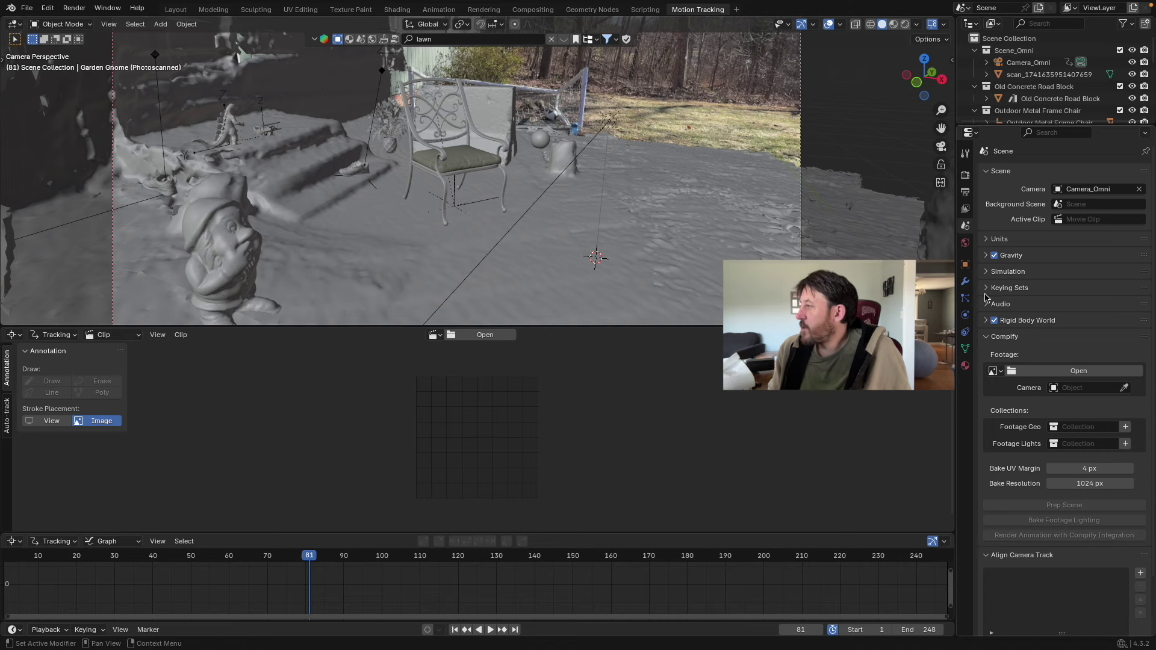
Step: Browse for the render output location and create a folder named Renders inside the Omniscient folder
{"action": "left_click", "coordinate": [965, 175]}
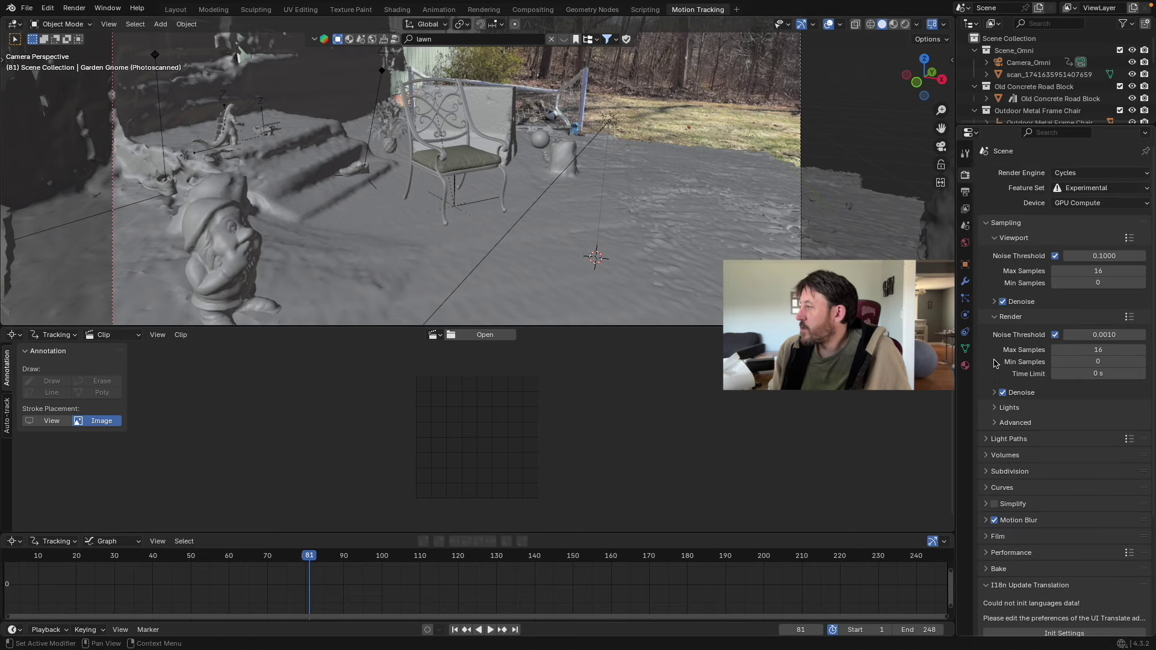
{"action": "left_click", "coordinate": [965, 192]}
{"action": "left_click", "coordinate": [1140, 414]}
{"action": "left_click", "coordinate": [304, 342]}
{"action": "double_click", "coordinate": [457, 211]}
{"action": "left_click", "coordinate": [308, 405]}
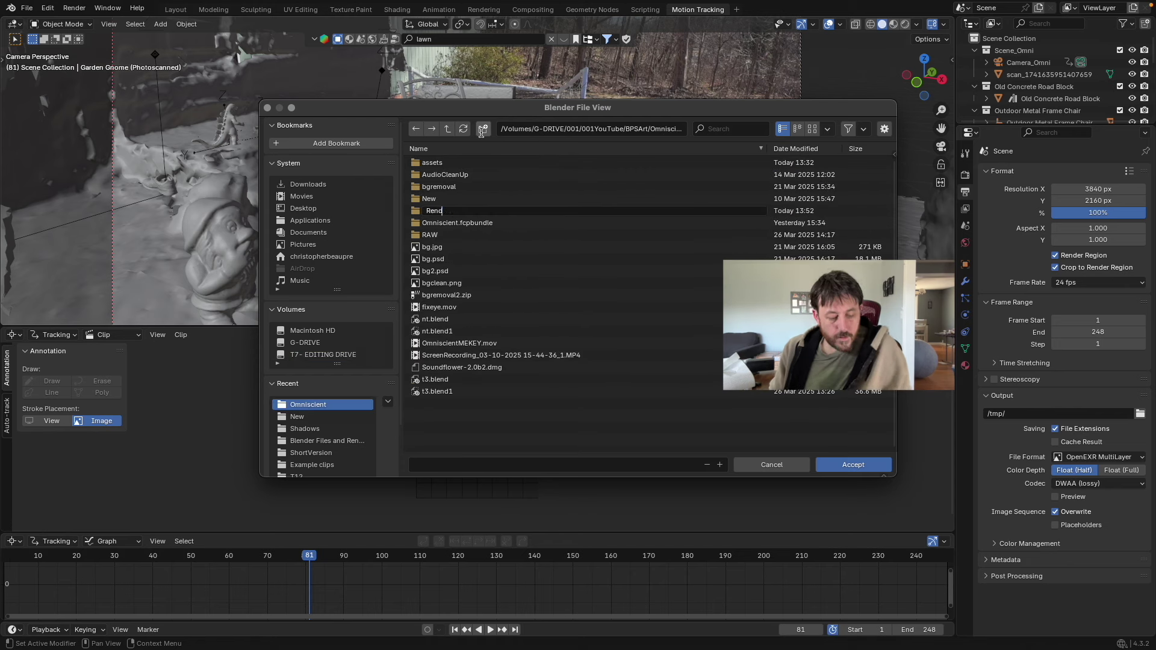
{"action": "left_click", "coordinate": [434, 235]}
{"action": "left_click", "coordinate": [433, 467]}
{"action": "type", "text": "Renders"}
{"action": "key", "text": "Return"}
Step: Set the render output file name to Tutorial_ in the Renders folder and accept the path
{"action": "left_click", "coordinate": [435, 462]}
{"action": "type", "text": "Tutorial_"}
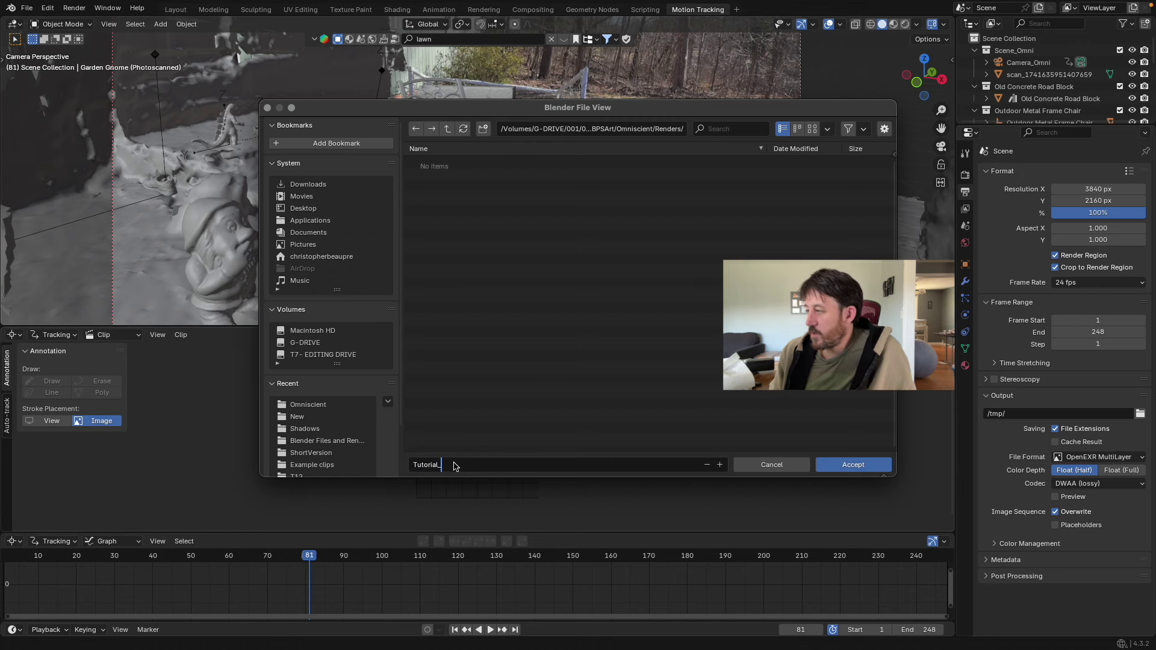
{"action": "left_click", "coordinate": [855, 465]}
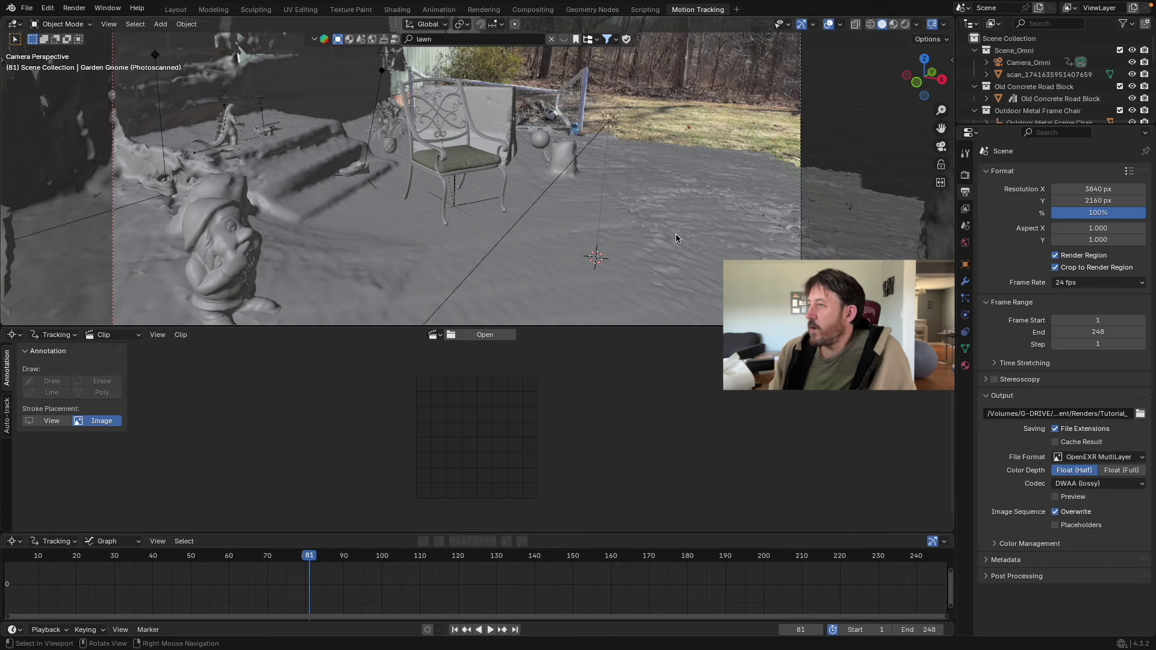
Step: Enlarge the 3D viewport over the empty clip editor and switch to the Modeling workspace
{"action": "scroll", "coordinate": [676, 237], "scroll_direction": "down", "scroll_amount": 2}
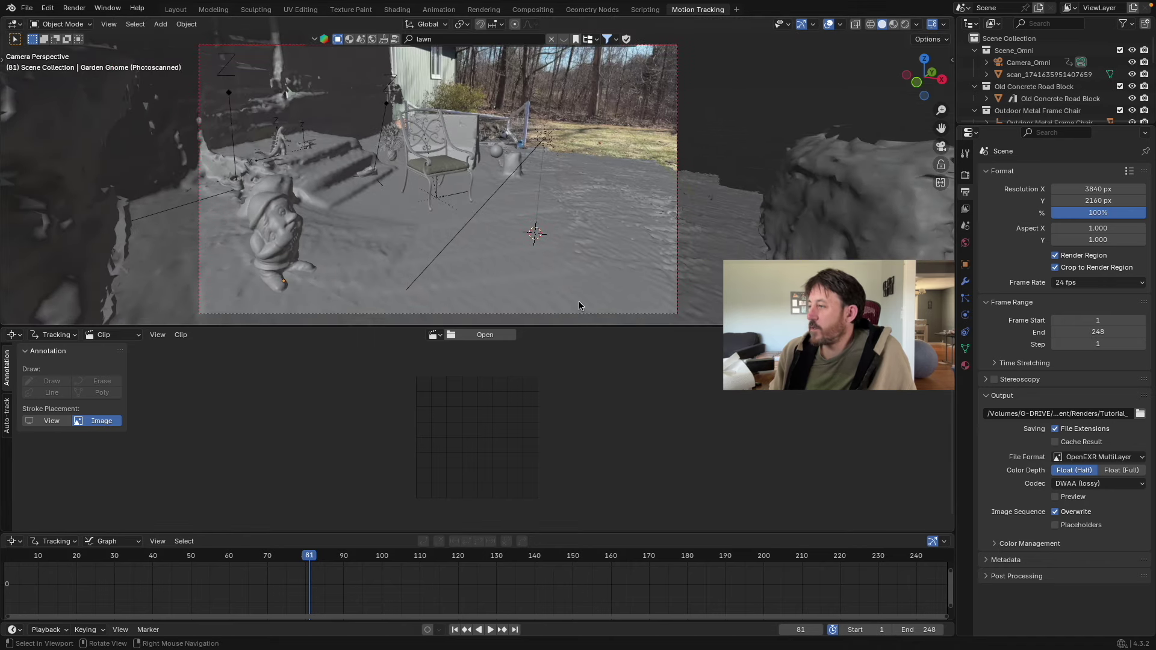
{"action": "left_click_drag", "start_coordinate": [618, 328], "coordinate": [618, 516]}
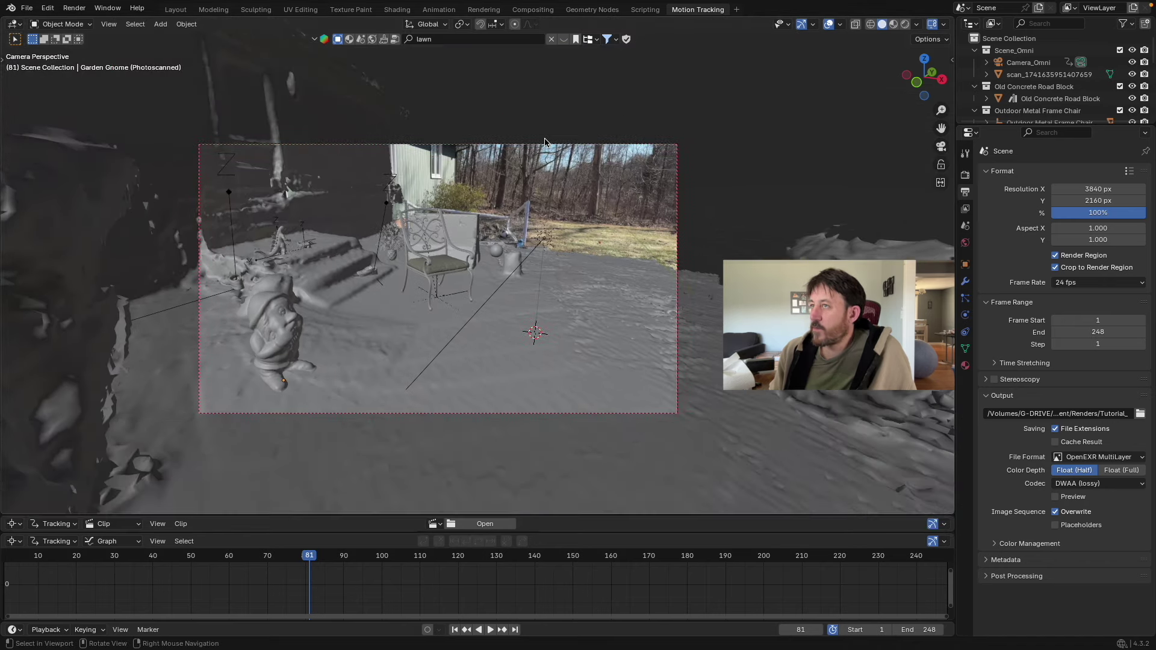
{"action": "left_click", "coordinate": [256, 9]}
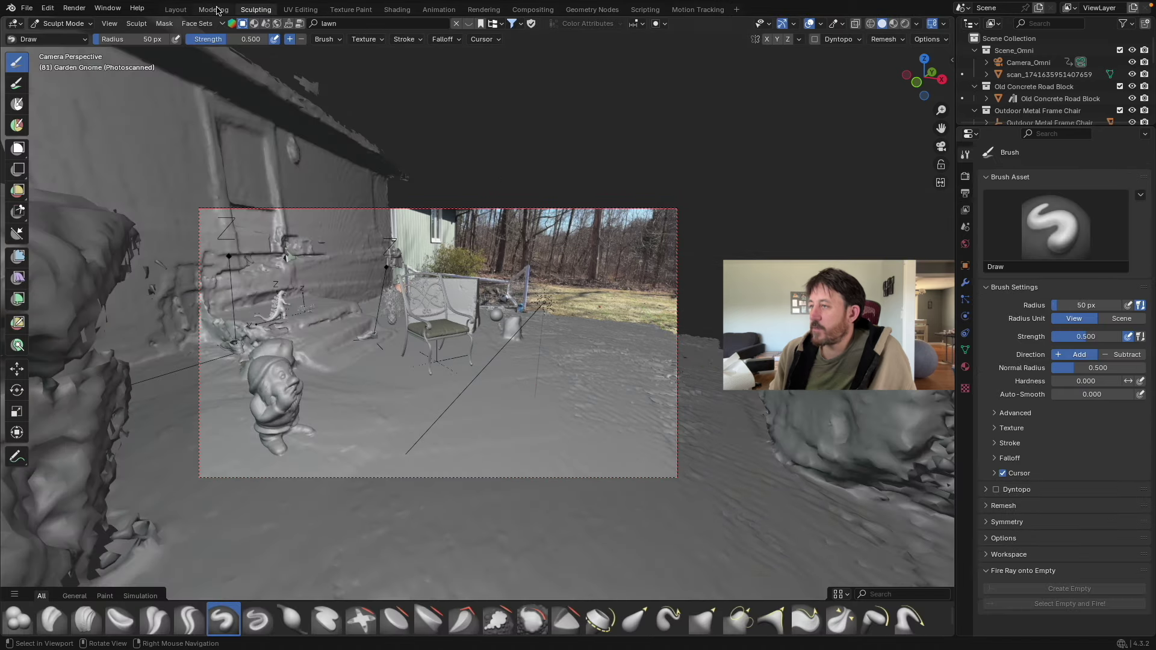
{"action": "left_click", "coordinate": [215, 10]}
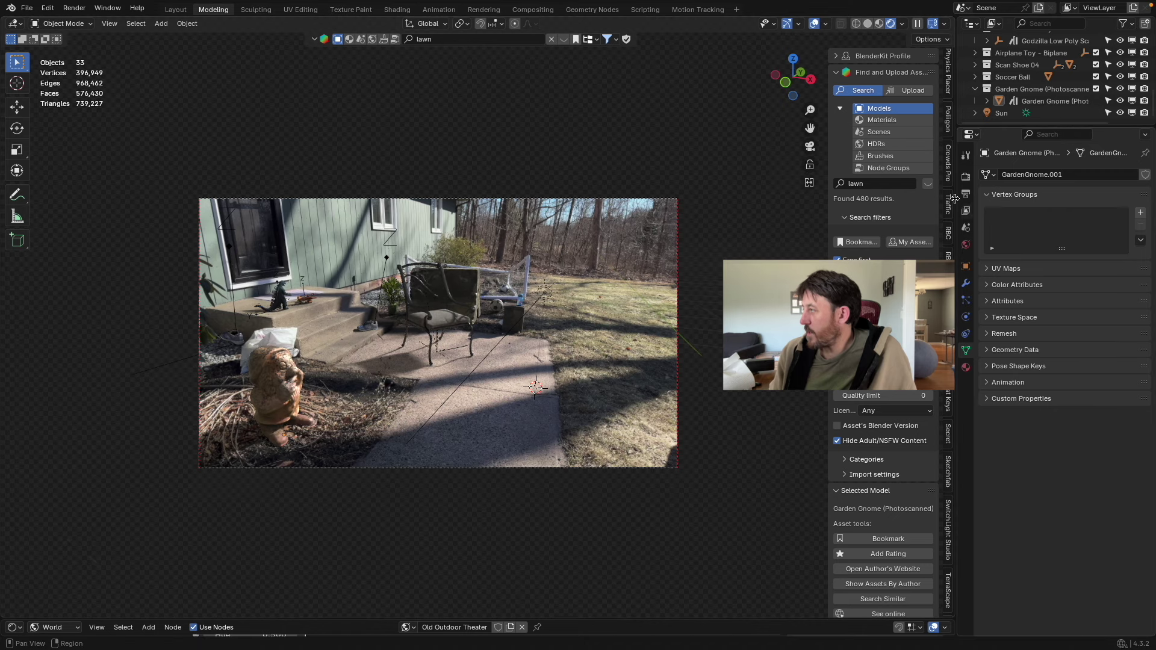
Step: Set the render resolution scale to 50% in the output settings and save the scene file
{"action": "left_click", "coordinate": [966, 177]}
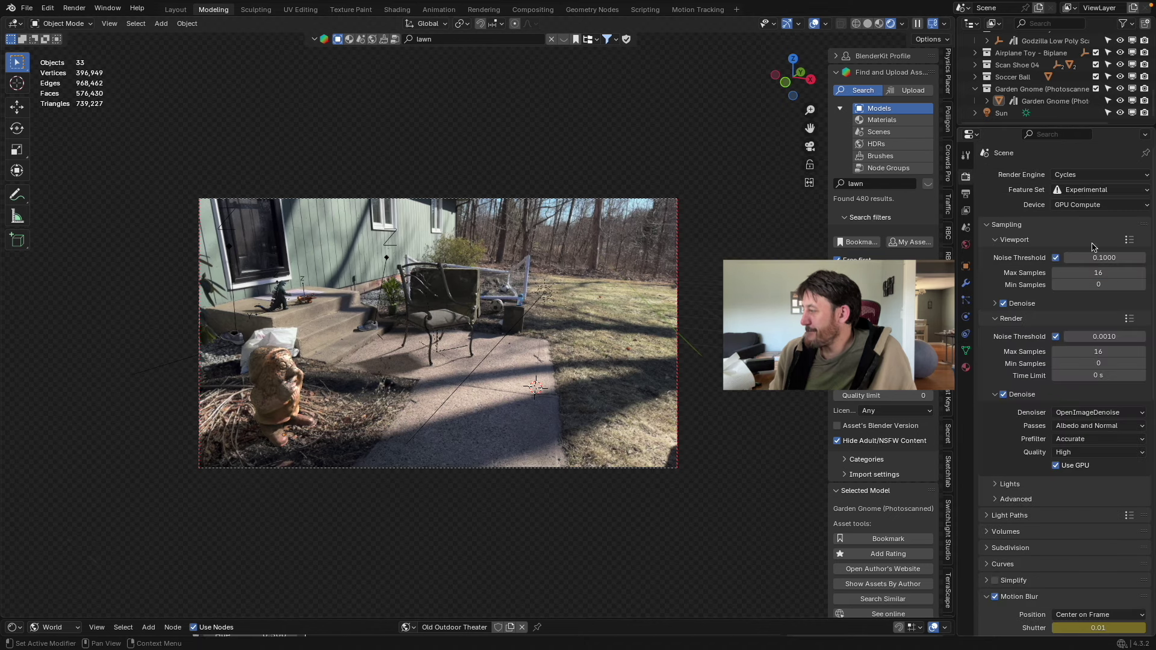
{"action": "left_click", "coordinate": [966, 194]}
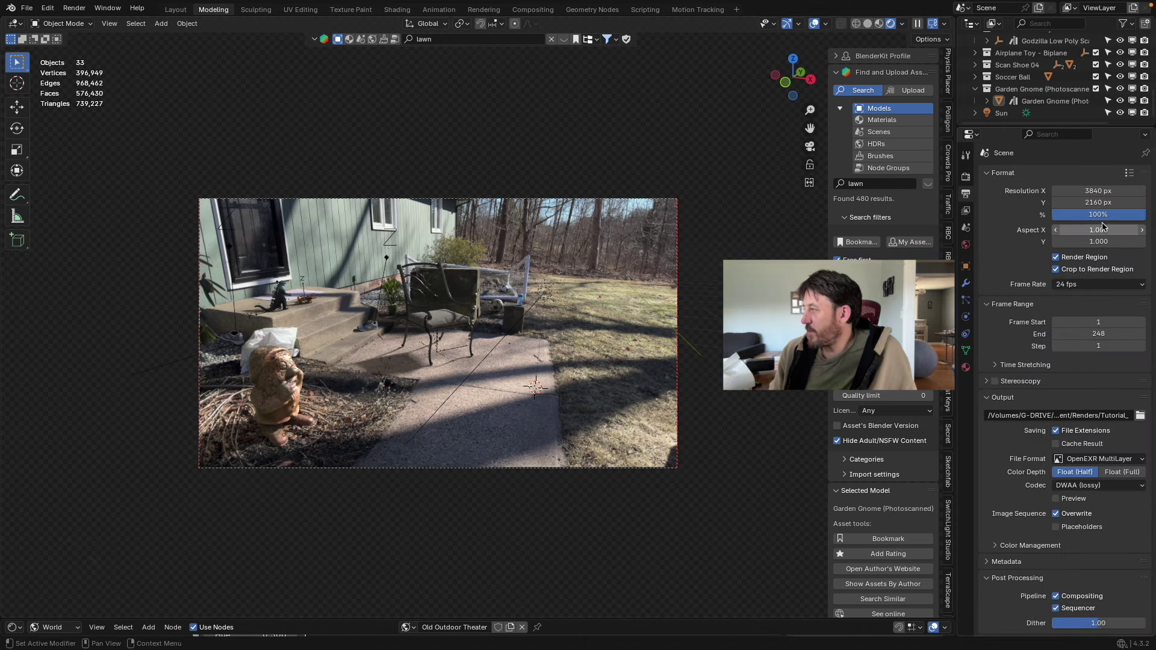
{"action": "left_click", "coordinate": [1107, 215]}
{"action": "type", "text": "50"}
{"action": "key", "text": "Return"}
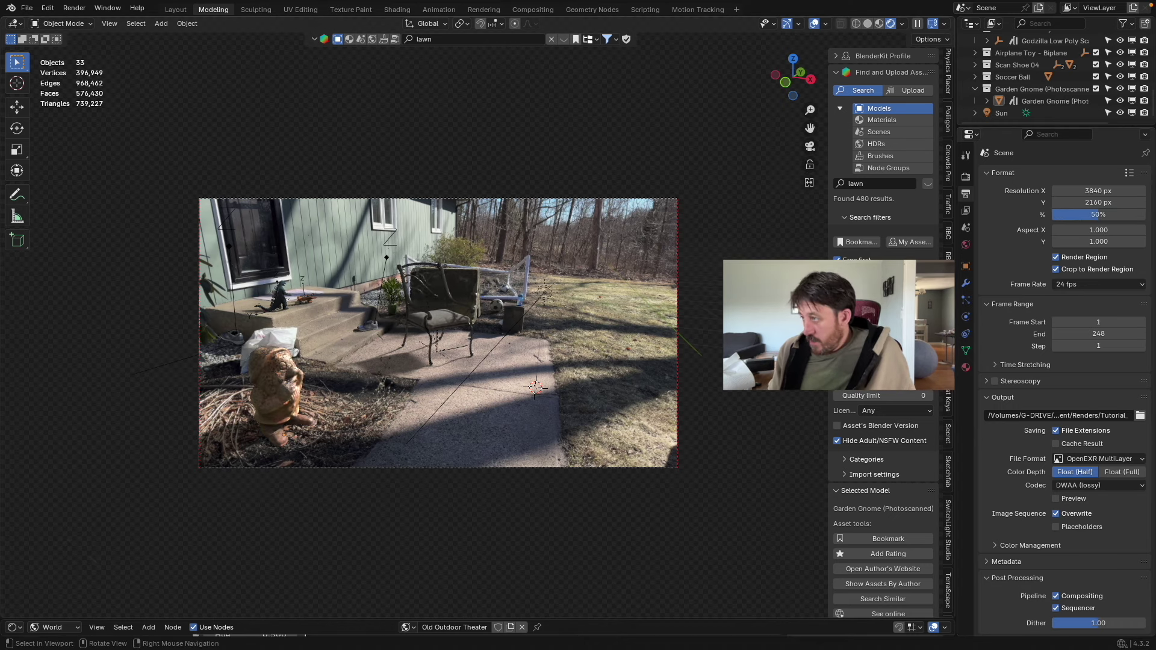
{"action": "key", "text": "ctrl+s"}
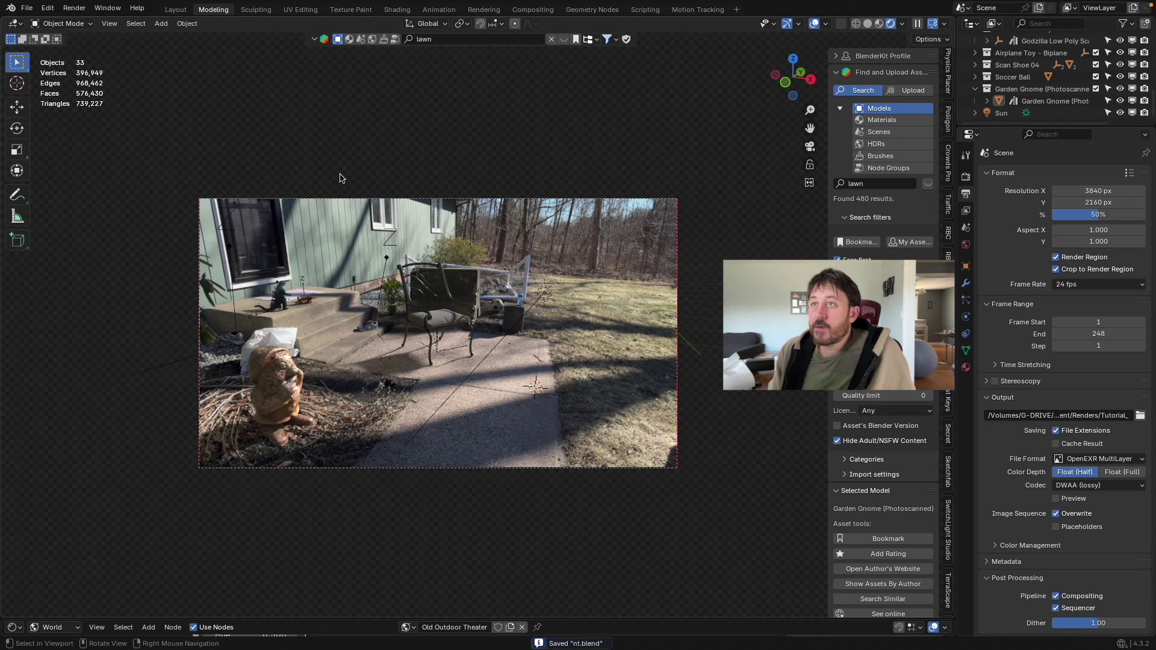
Step: Start rendering the animation from the first frame
{"action": "left_click", "coordinate": [74, 8]}
{"action": "left_click", "coordinate": [80, 31]}
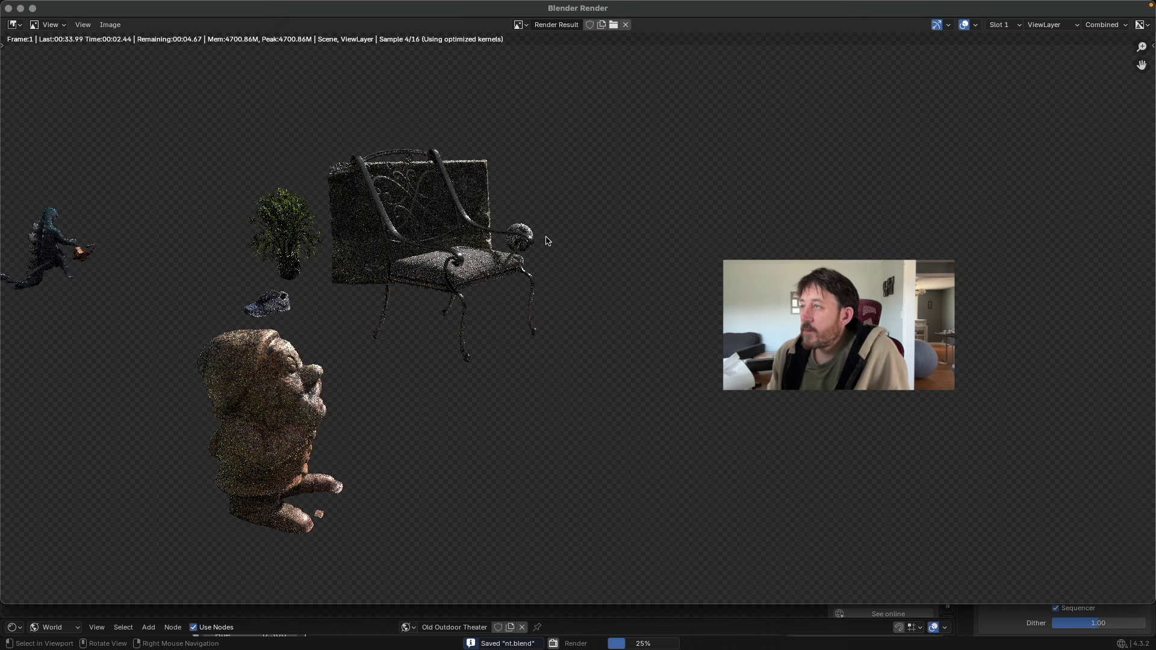
{"action": "scroll", "coordinate": [430, 304], "scroll_direction": "down", "scroll_amount": 1}
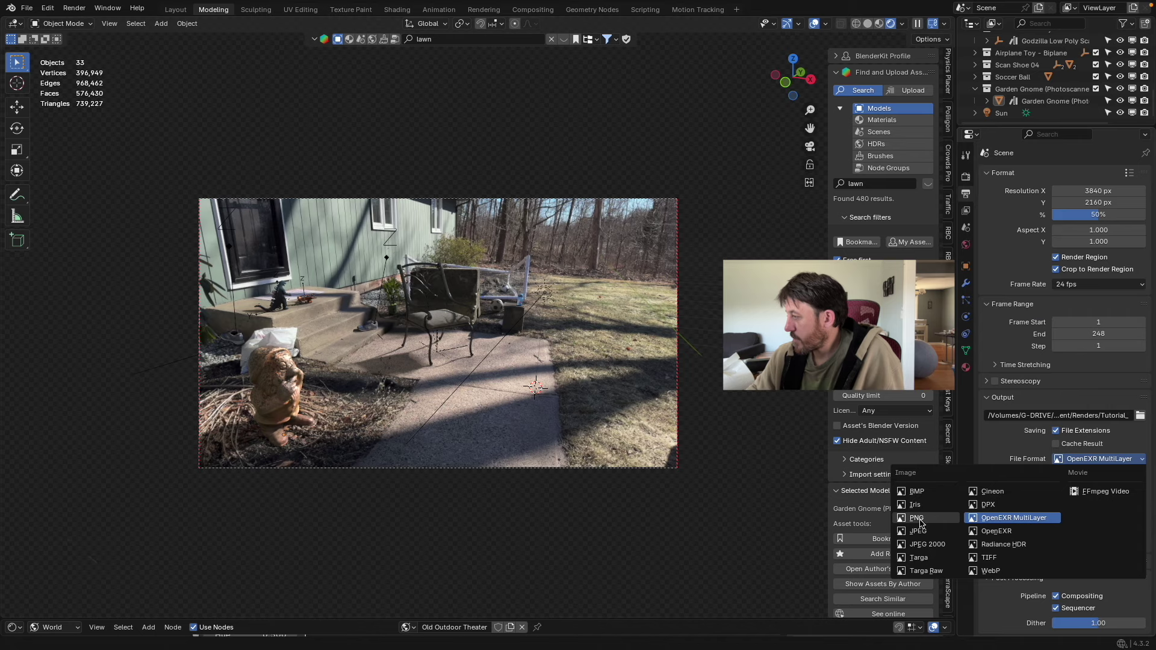
Step: Set the render output file format to PNG
{"action": "left_click", "coordinate": [917, 521]}
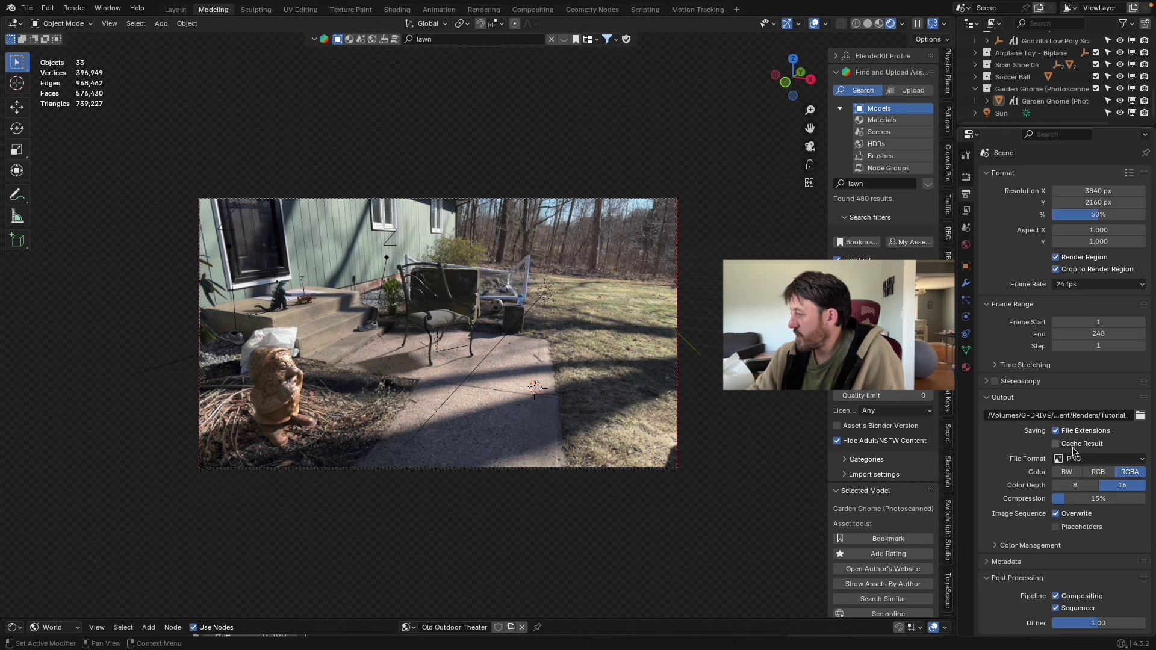
{"action": "left_click", "coordinate": [990, 401]}
{"action": "left_click", "coordinate": [993, 399]}
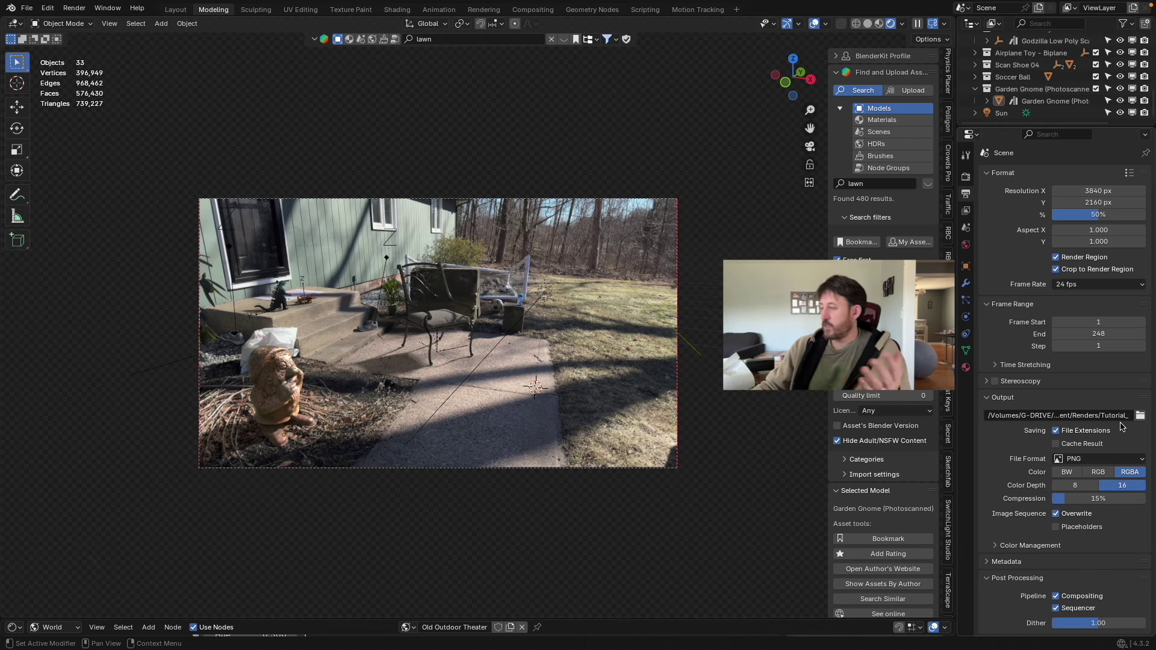
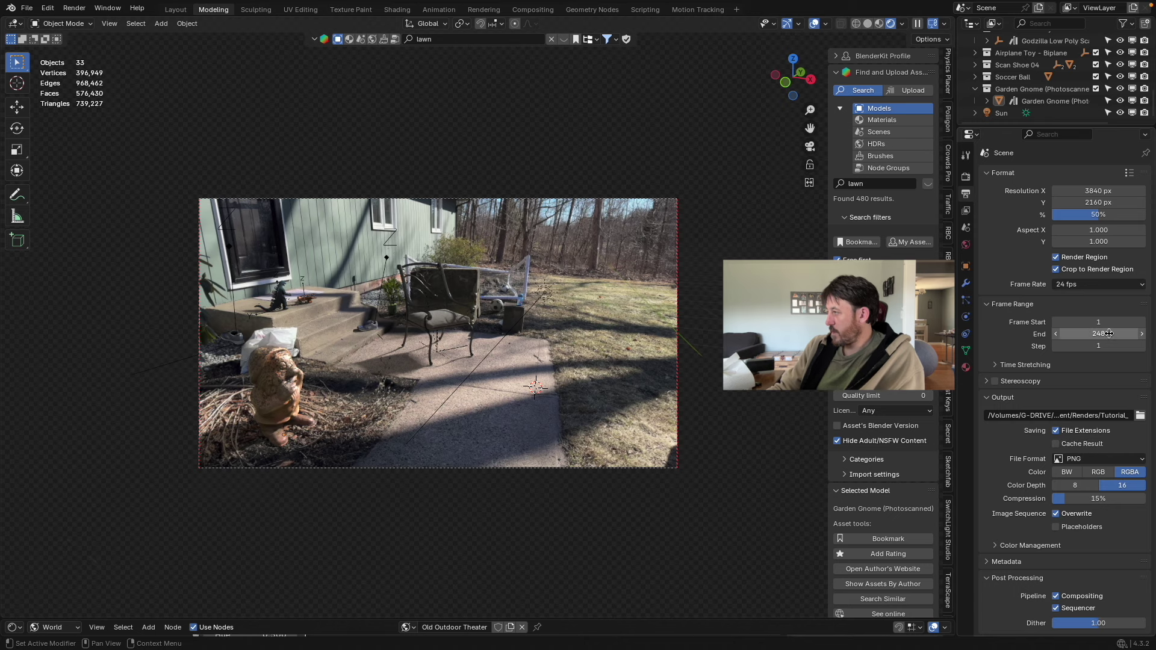
Step: Set the render resolution scale to 100% and save the scene file
{"action": "left_click", "coordinate": [1107, 215]}
{"action": "type", "text": "100"}
{"action": "key", "text": "Return"}
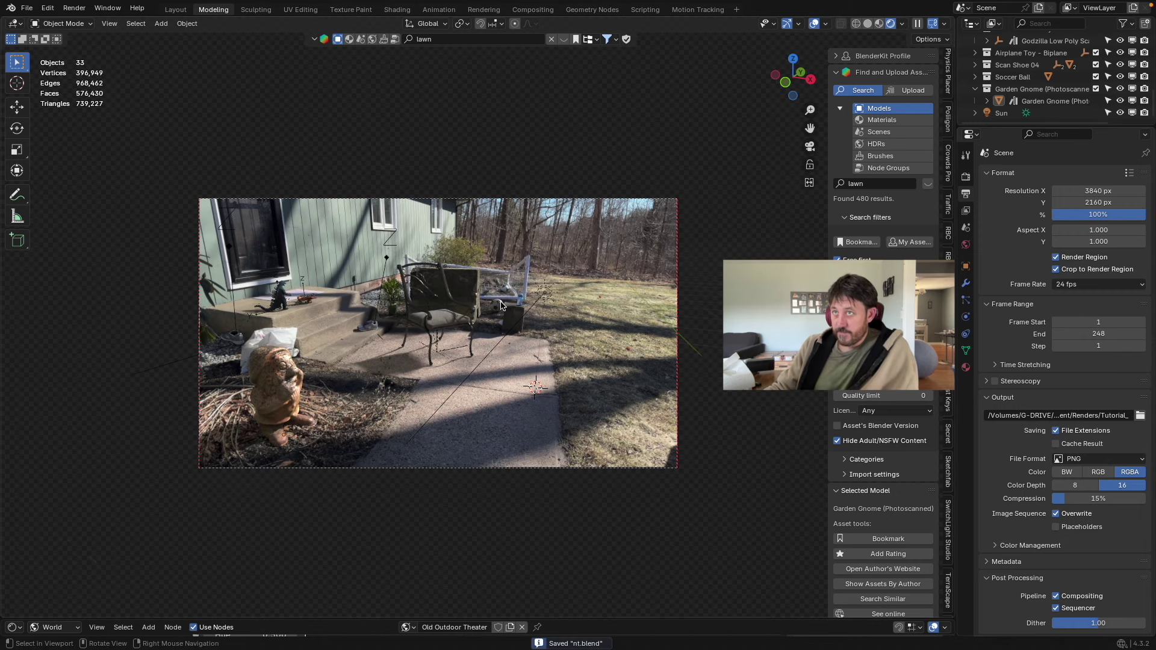
Step: Render a still image of frame 1 as a test and close the render window
{"action": "left_click", "coordinate": [74, 8]}
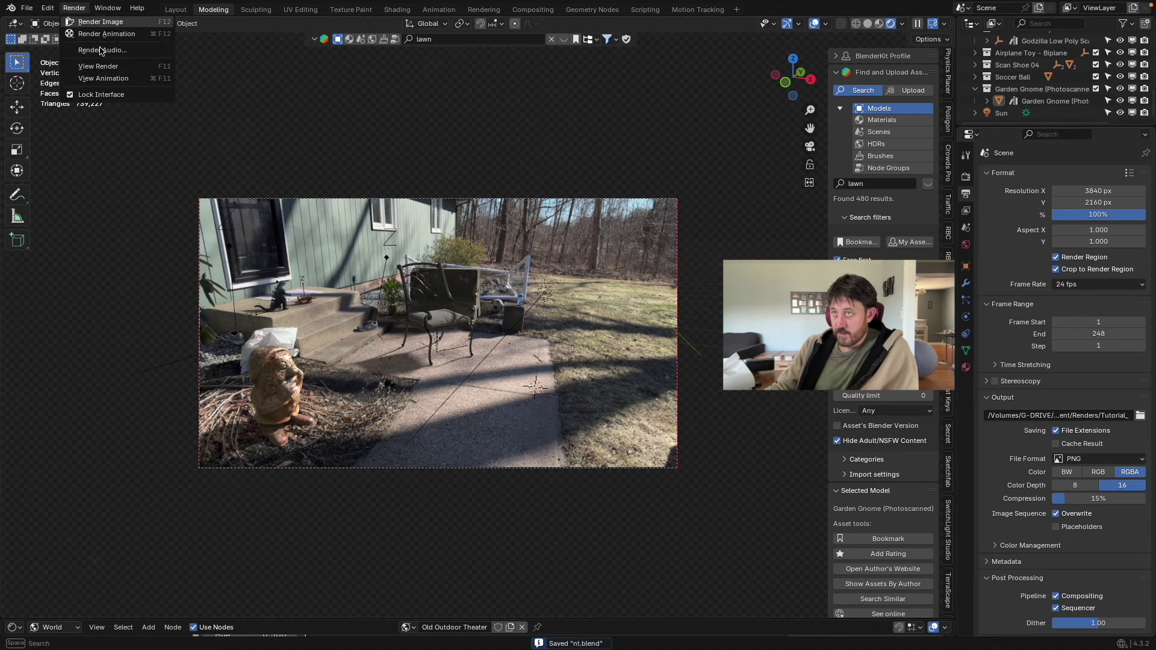
{"action": "left_click", "coordinate": [85, 21]}
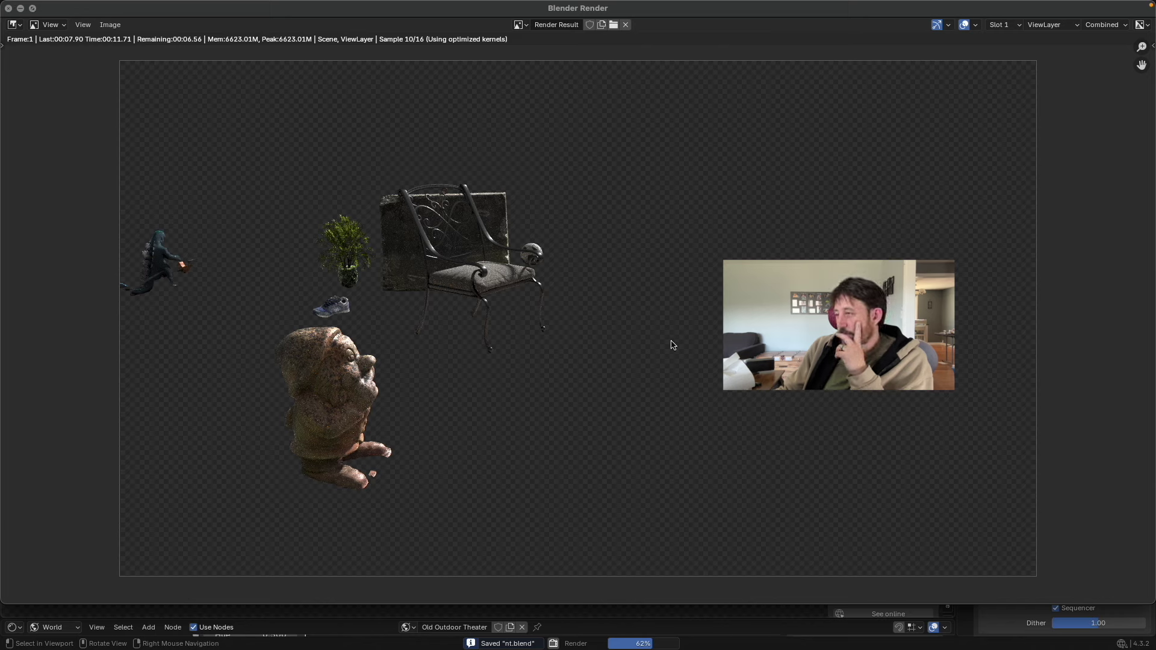
{"action": "key", "text": "Escape"}
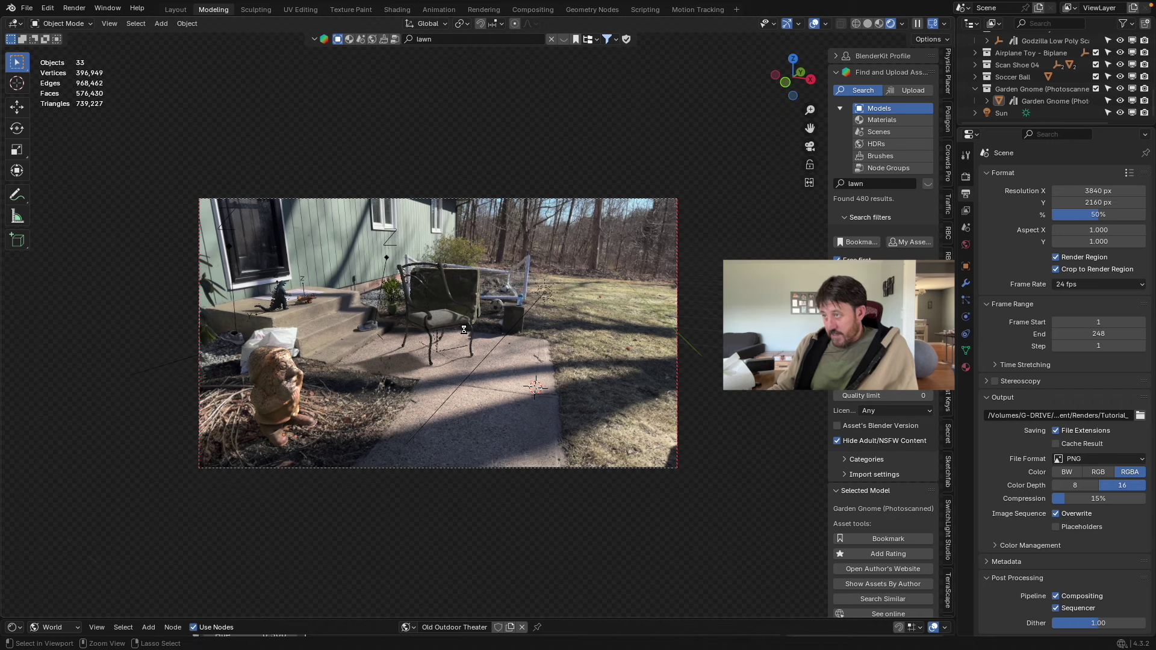
Step: Save the scene at 50% render scale and start rendering the animation with the viewport in solid shading
{"action": "key", "text": "ctrl+s"}
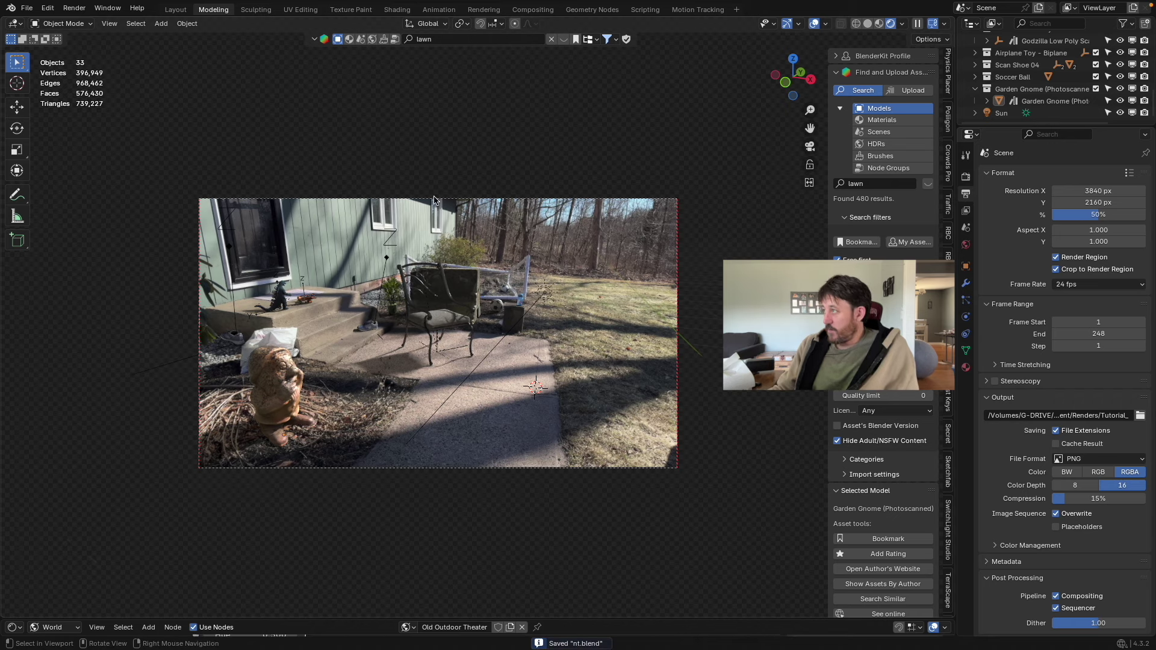
{"action": "left_click", "coordinate": [867, 22]}
{"action": "left_click", "coordinate": [74, 8]}
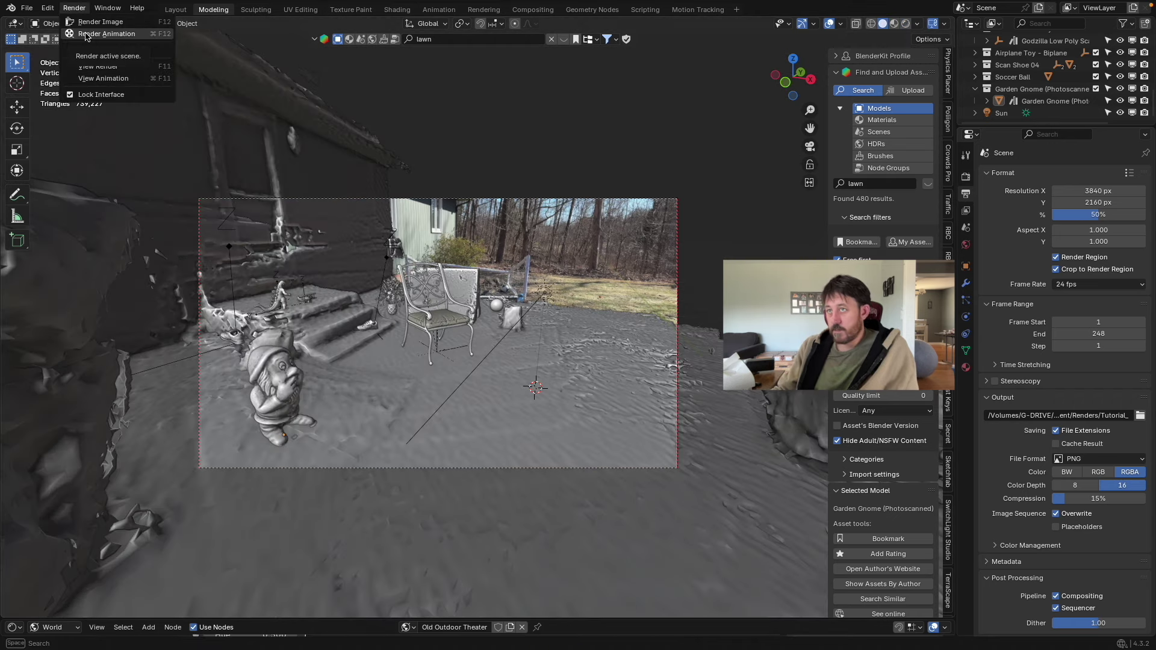
{"action": "left_click", "coordinate": [87, 34]}
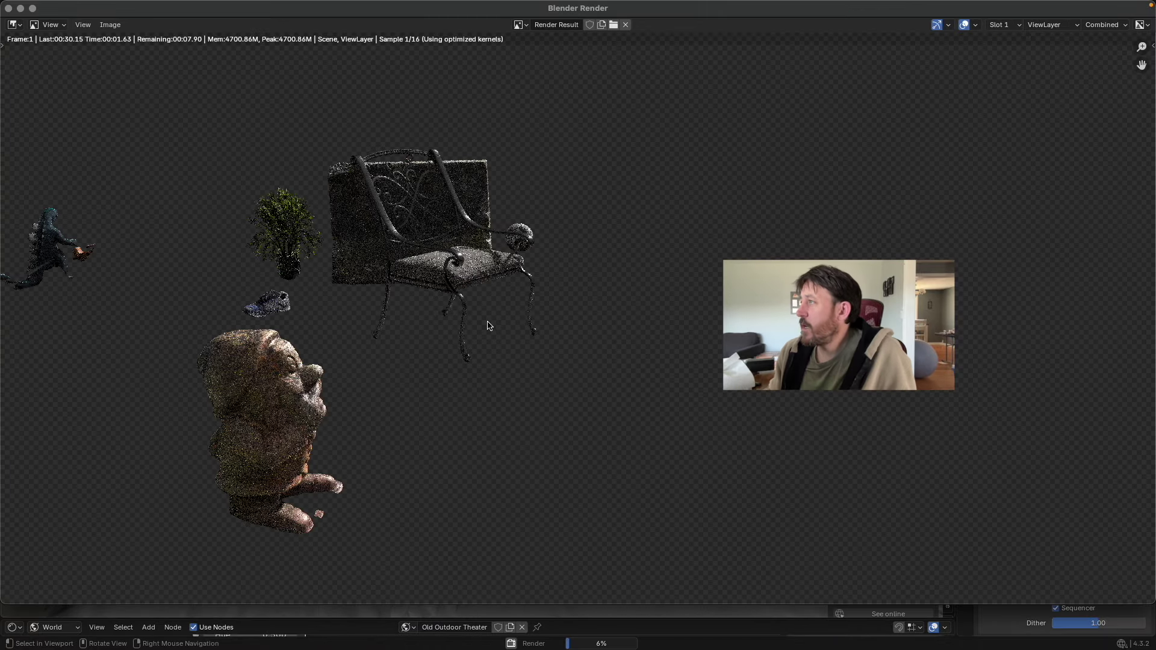
Step: Switch to Final Cut Pro and append all PNG frames from the Finder's Renders folder after Omniscient Clip 2 in the timeline
{"action": "mouse_move", "coordinate": [698, 5]}
{"action": "mouse_move", "coordinate": [898, 5]}
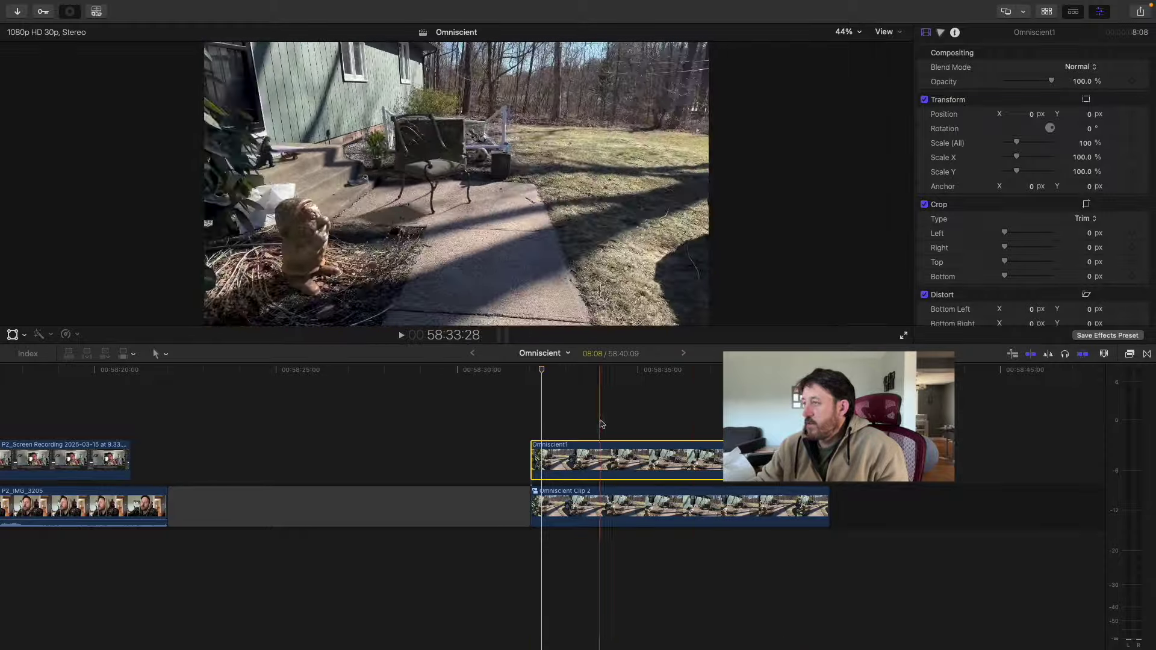
{"action": "left_click", "coordinate": [782, 414]}
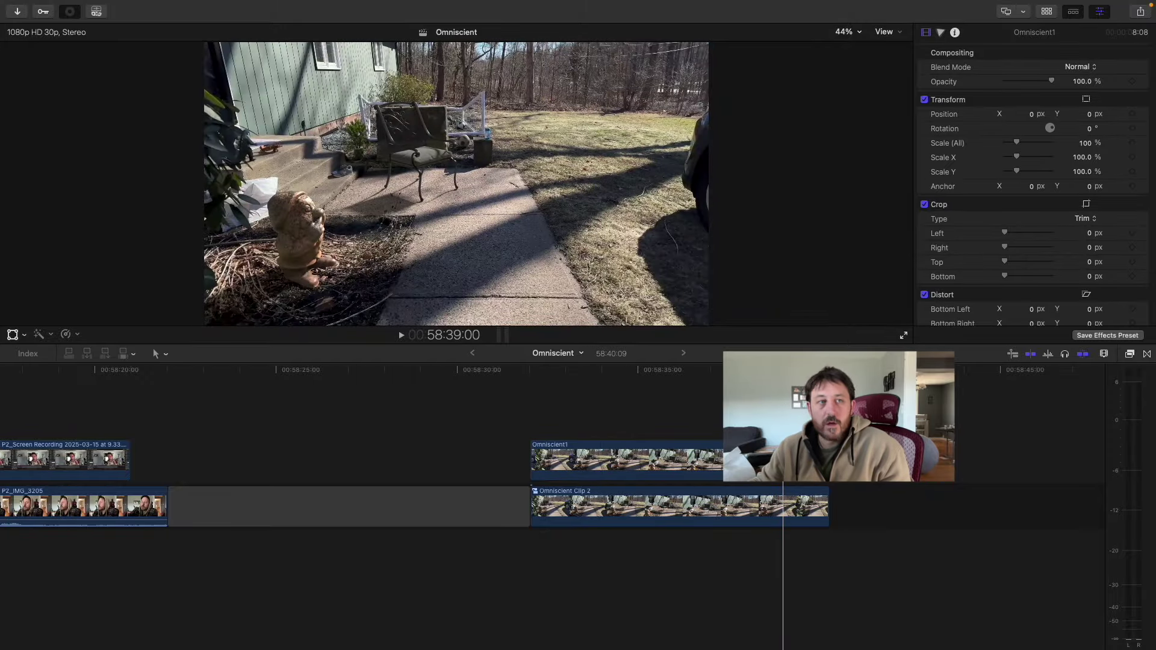
{"action": "key", "text": "super+Tab"}
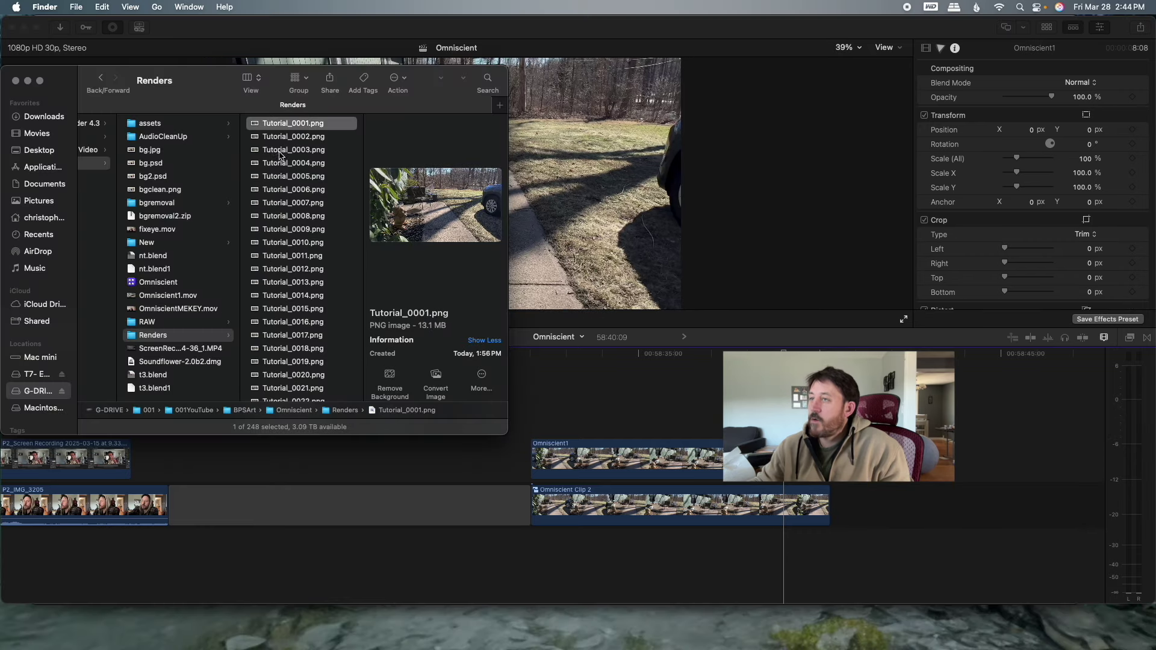
{"action": "key", "text": "super+a"}
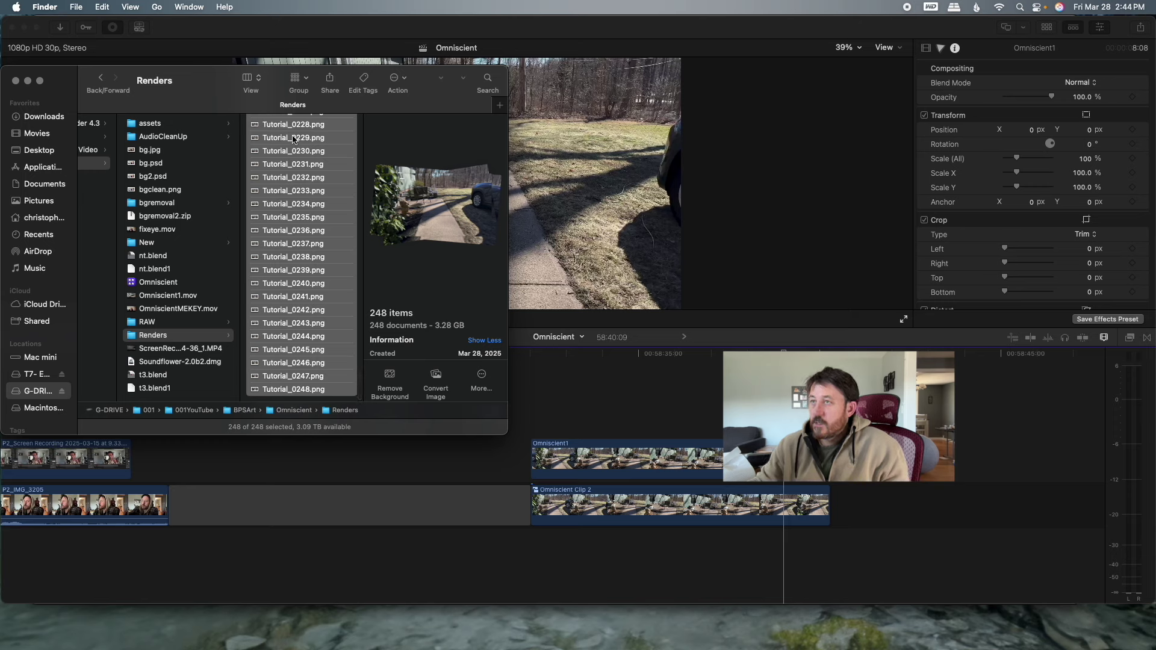
{"action": "left_click_drag", "start_coordinate": [293, 128], "coordinate": [848, 508]}
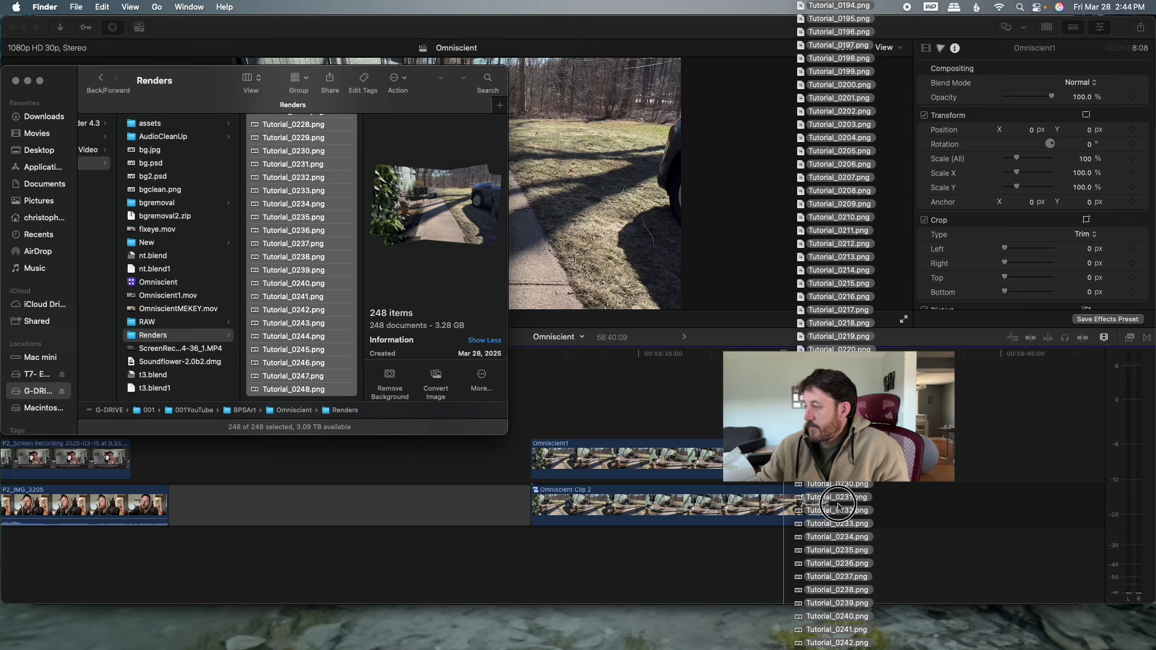
{"action": "left_click_drag", "start_coordinate": [838, 506], "coordinate": [847, 511]}
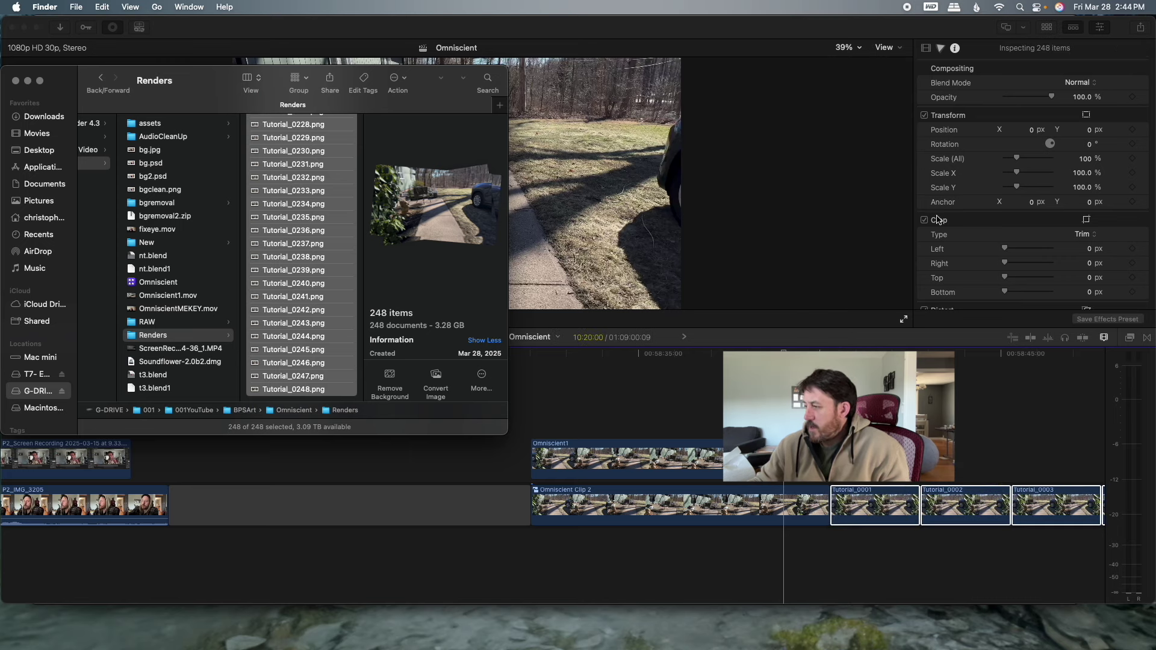
Step: Change the duration of all imported Tutorial PNG clips to 1 frame each
{"action": "left_click", "coordinate": [270, 32]}
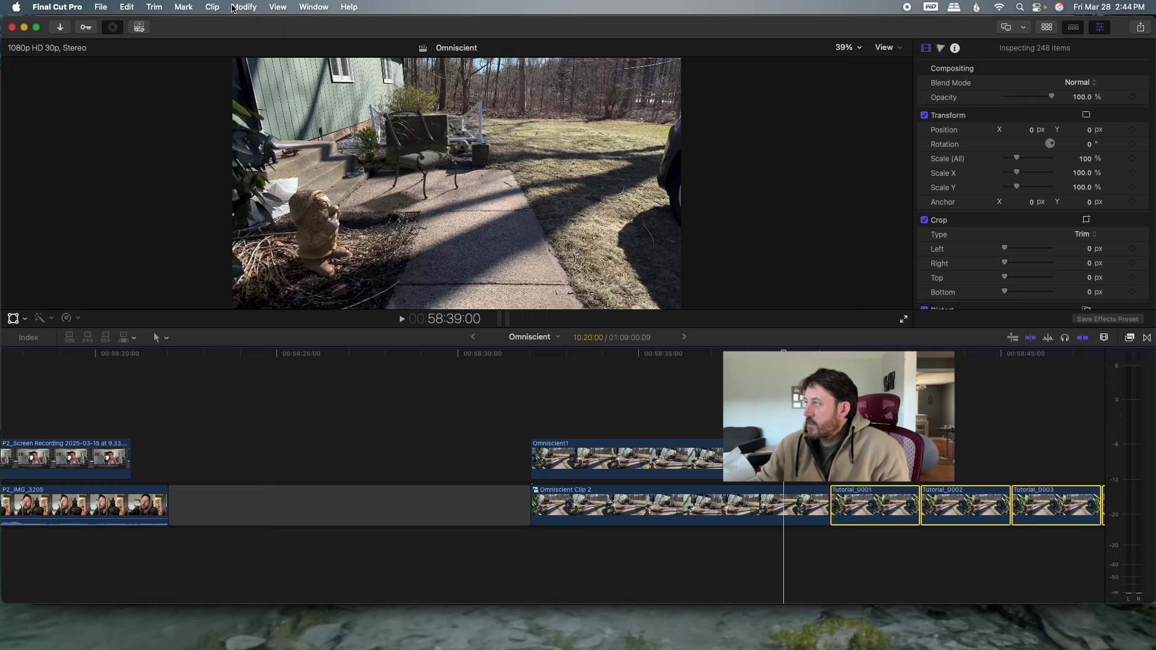
{"action": "left_click", "coordinate": [235, 7]}
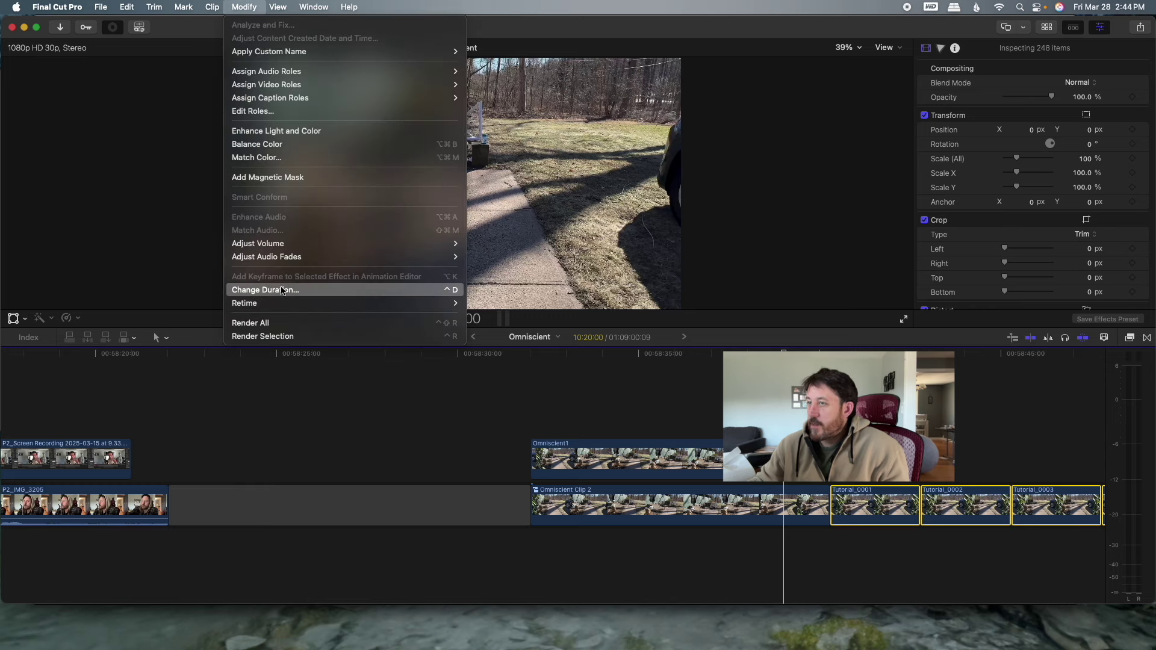
{"action": "left_click", "coordinate": [354, 296]}
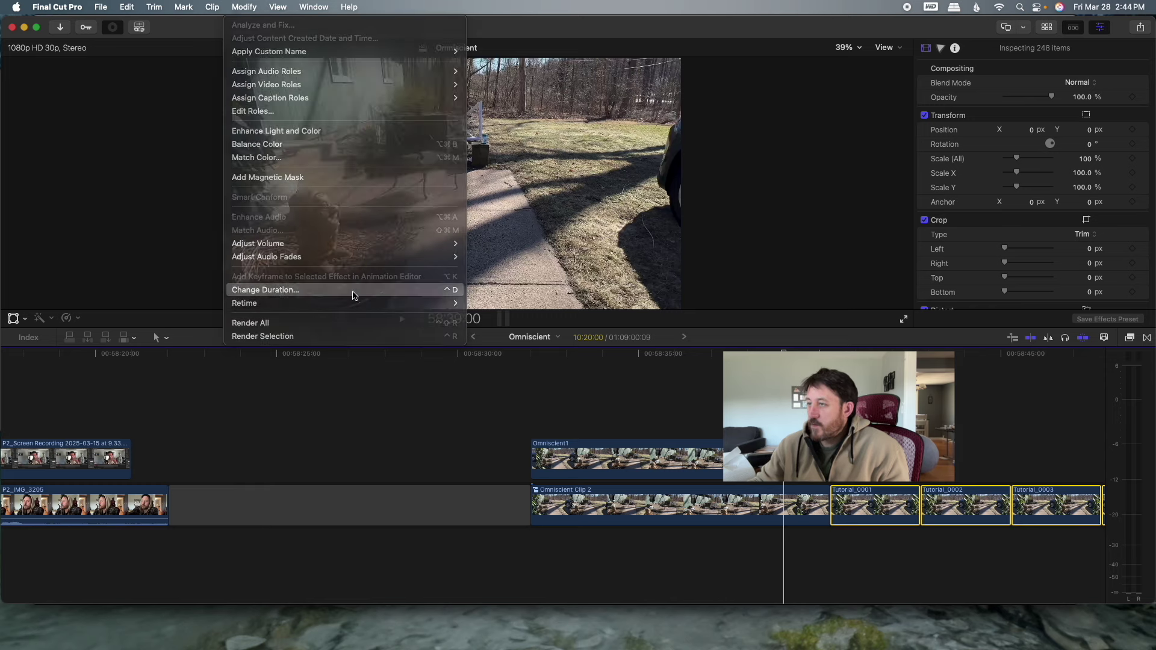
{"action": "type", "text": "1"}
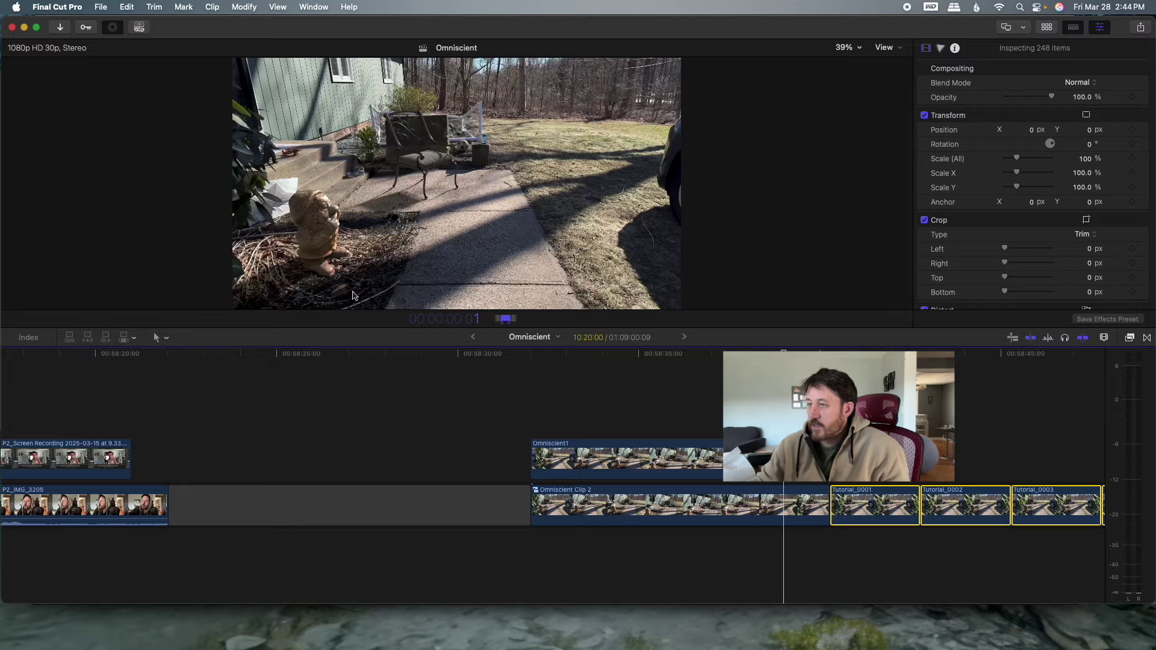
{"action": "key", "text": "Return"}
Step: Open the compound clip settings for the PNG frames, cancel them, and delete the frames from the timeline
{"action": "scroll", "coordinate": [846, 487], "scroll_direction": "right", "scroll_amount": 5}
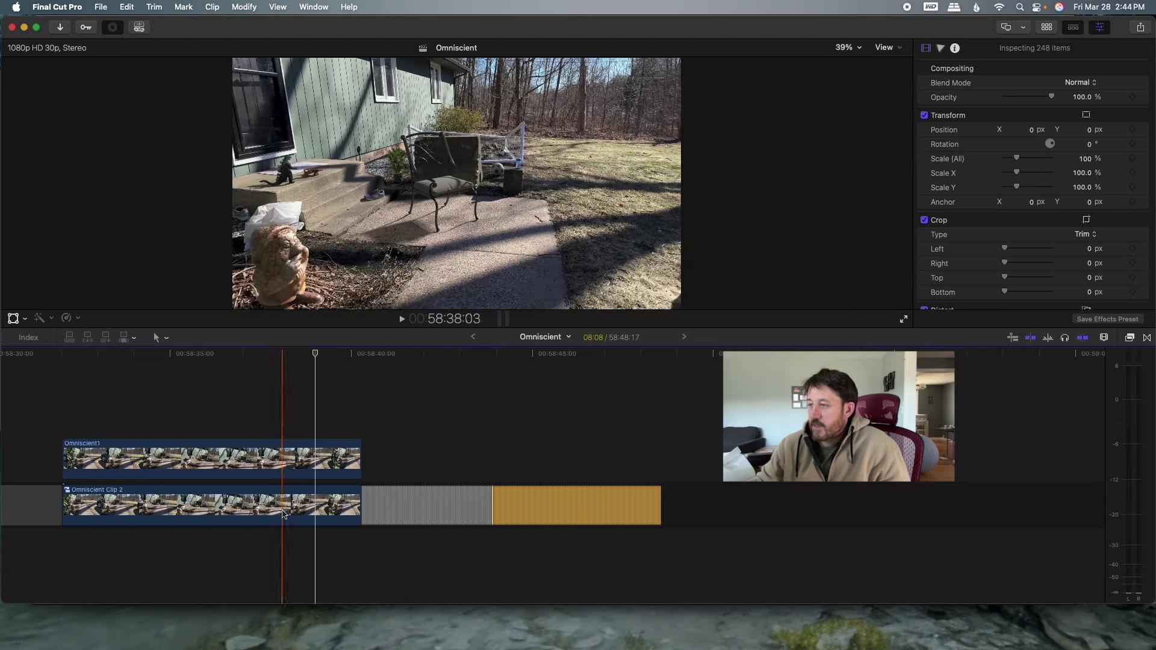
{"action": "right_click", "coordinate": [432, 506]}
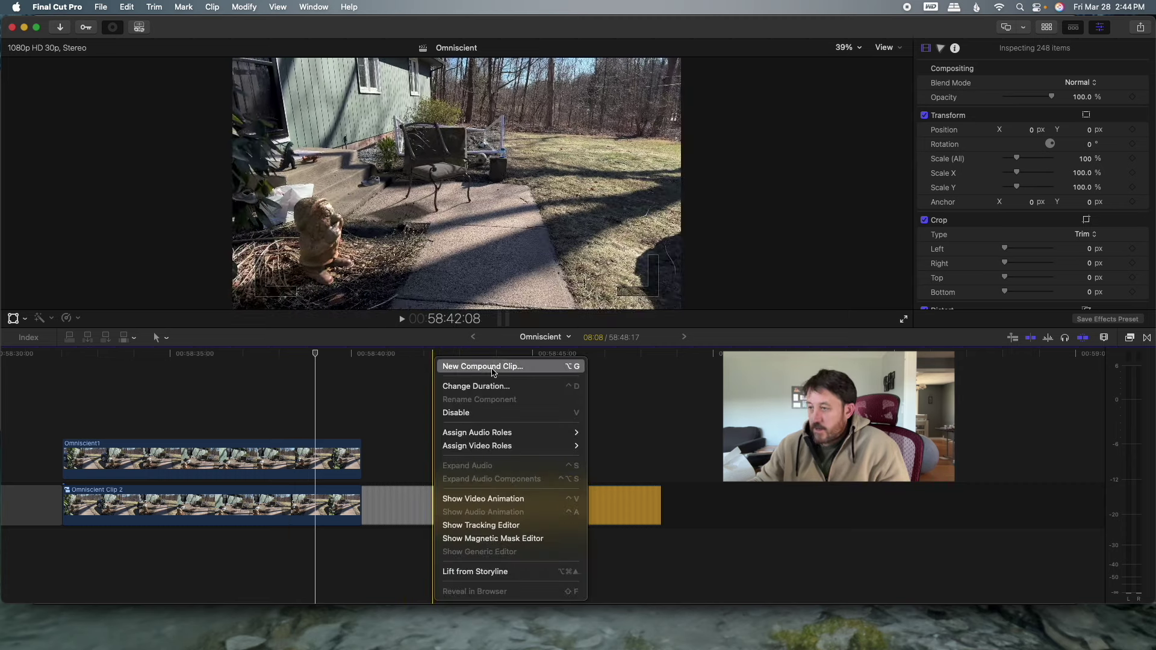
{"action": "left_click", "coordinate": [492, 369]}
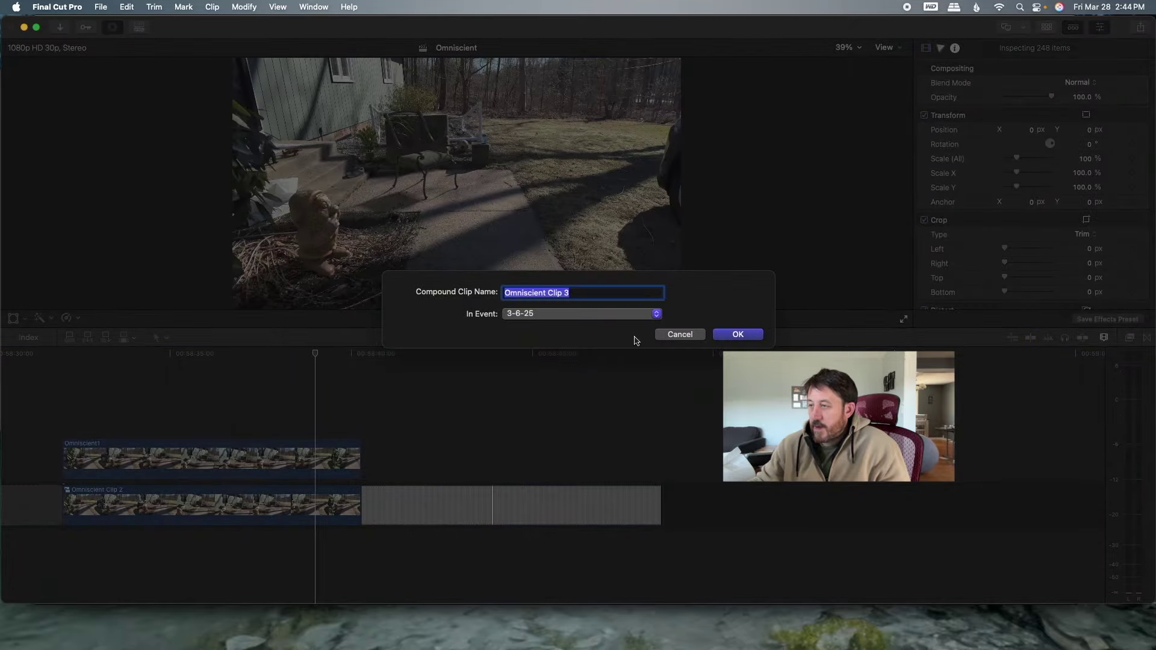
{"action": "left_click", "coordinate": [674, 334]}
{"action": "key", "text": "Delete"}
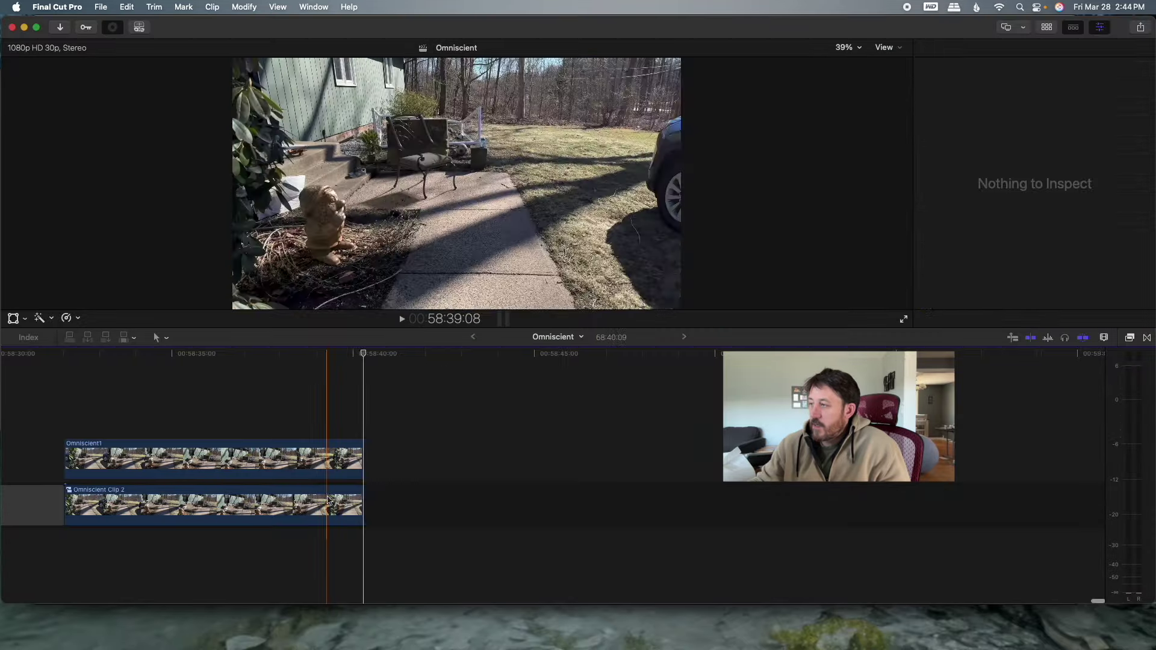
Step: Play back the start of the Omniscient1 clip and enlarge the viewer above the timeline
{"action": "scroll", "coordinate": [348, 458], "scroll_direction": "left", "scroll_amount": 5}
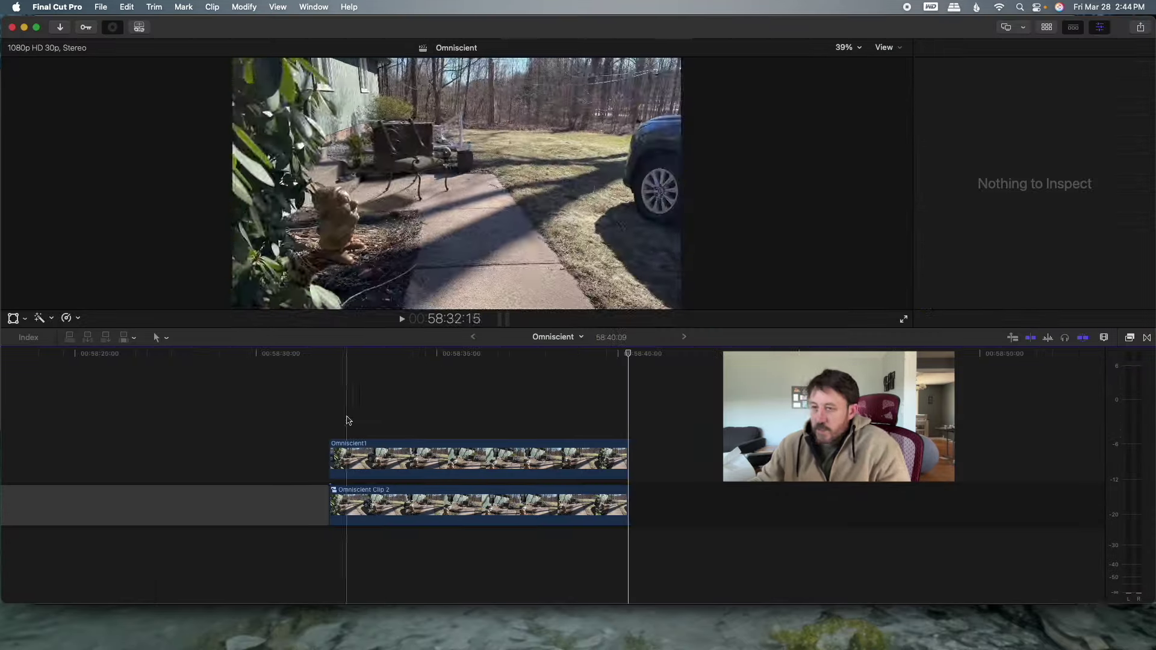
{"action": "key", "text": "space"}
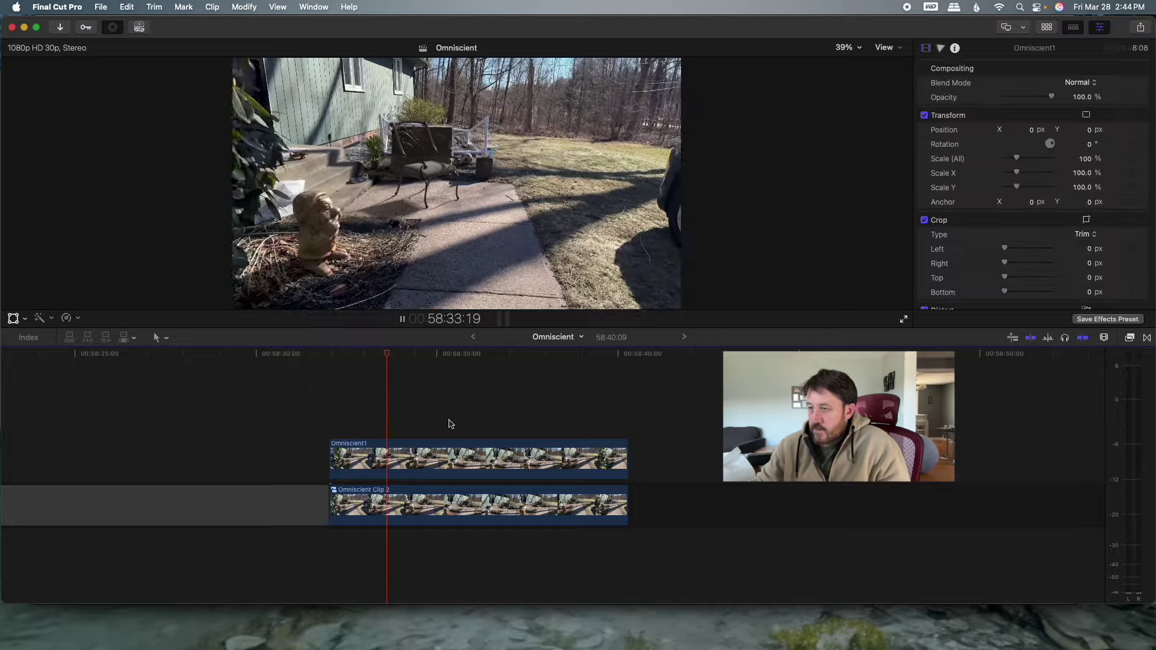
{"action": "key", "text": "space"}
{"action": "left_click", "coordinate": [331, 405]}
{"action": "left_click_drag", "start_coordinate": [382, 328], "coordinate": [392, 472]}
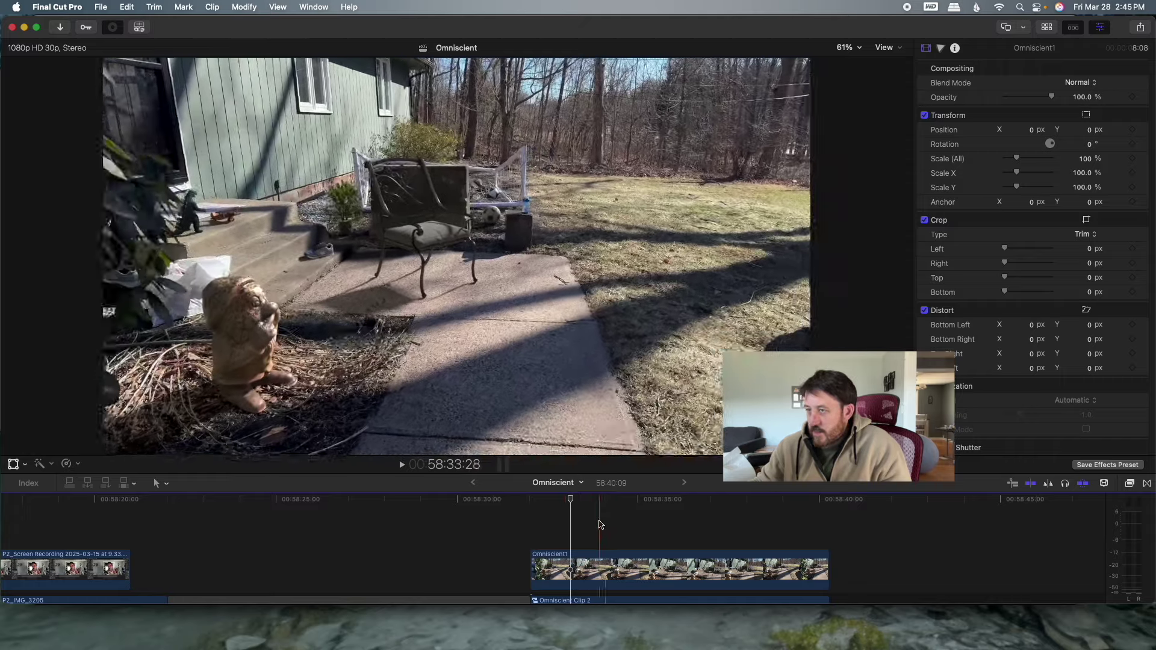
Step: Replay the Omniscient1 clip from several points to examine how the models' tracking, lighting and shadows match the footage
{"action": "left_click", "coordinate": [581, 521]}
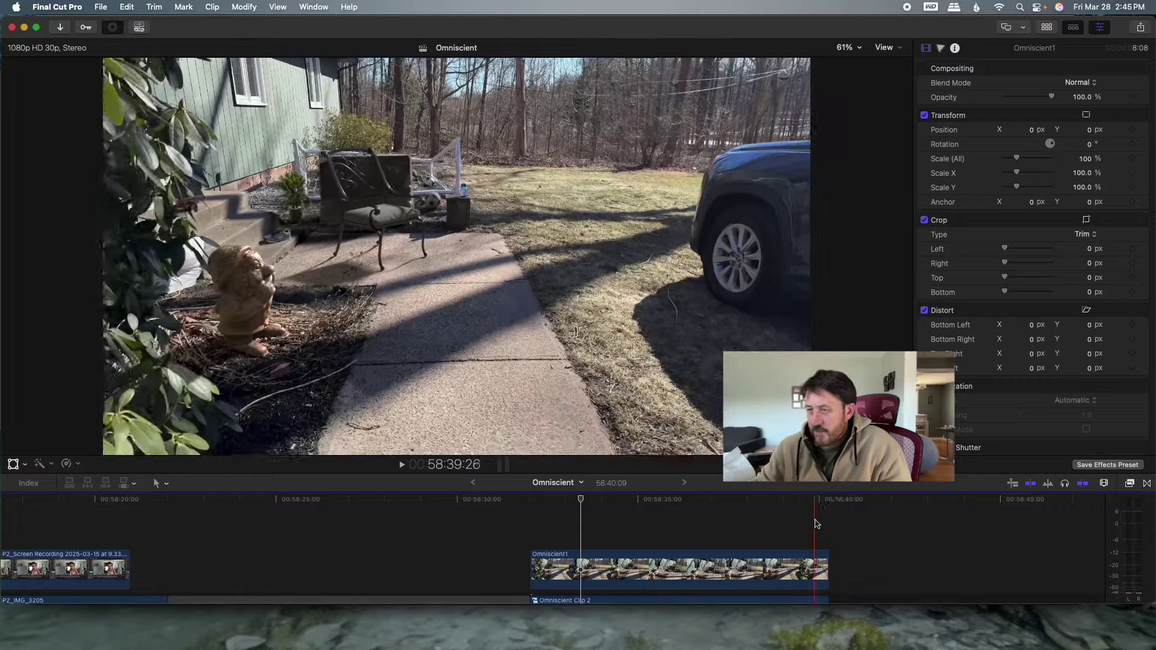
{"action": "key", "text": "space"}
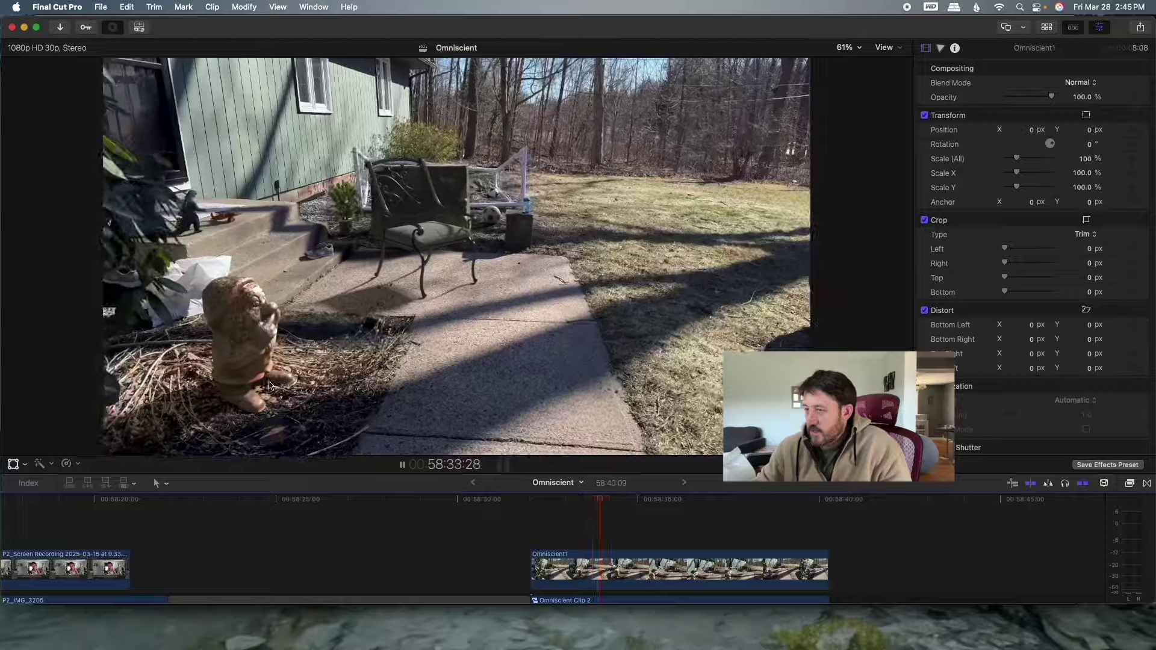
{"action": "key", "text": "space"}
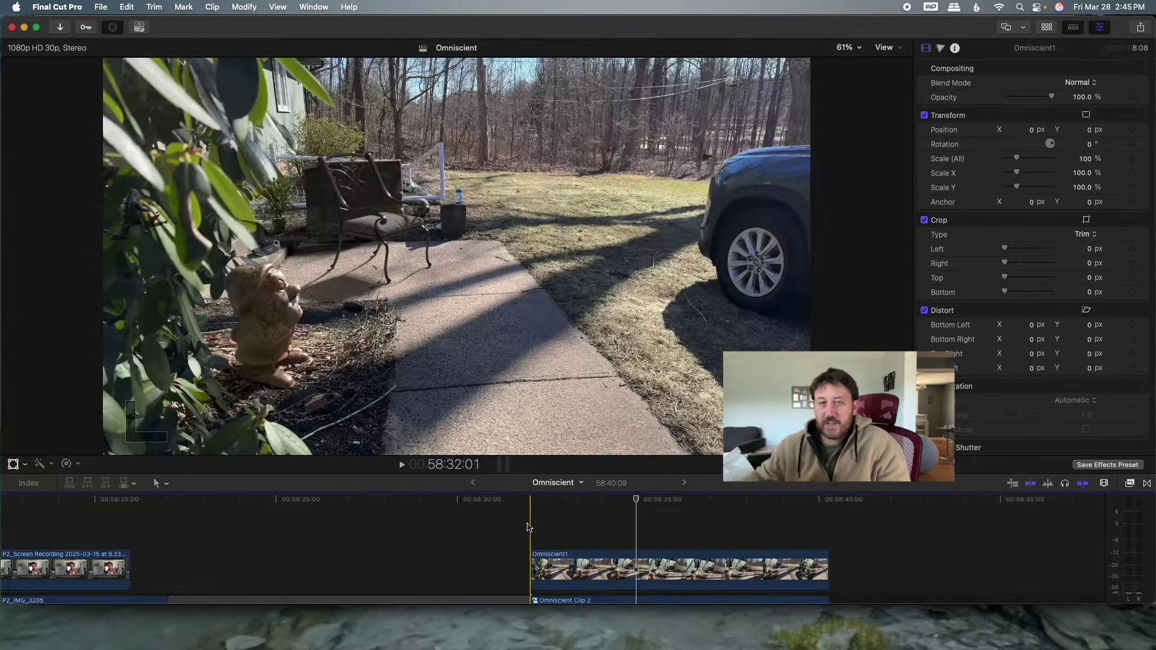
{"action": "key", "text": "space"}
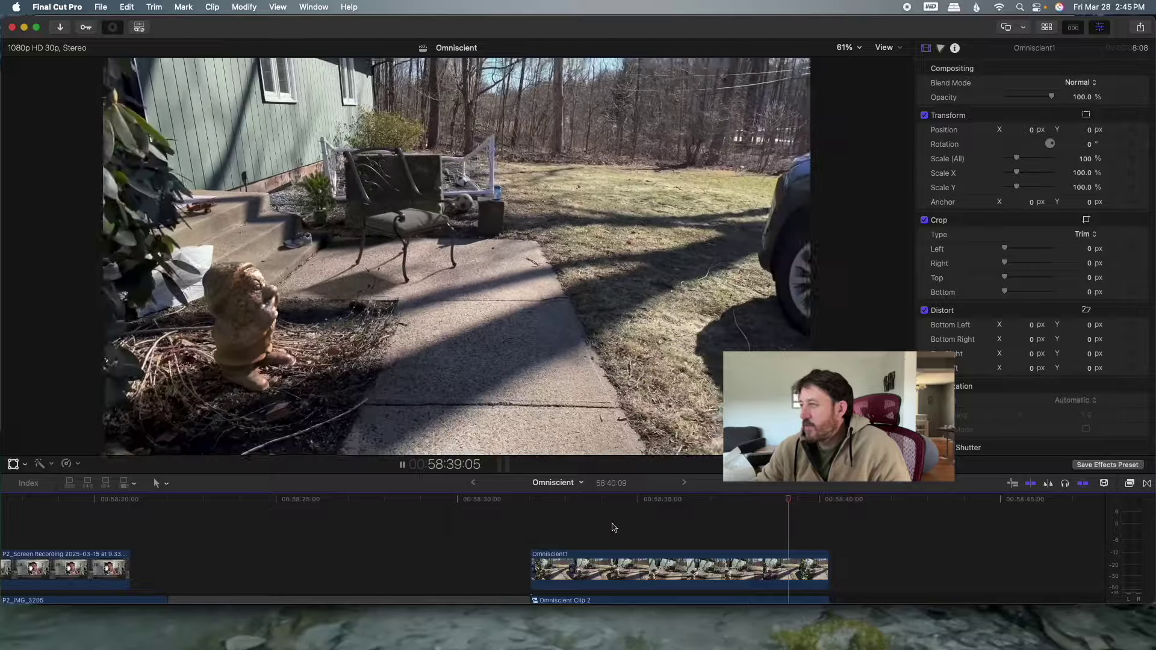
{"action": "left_click", "coordinate": [613, 527]}
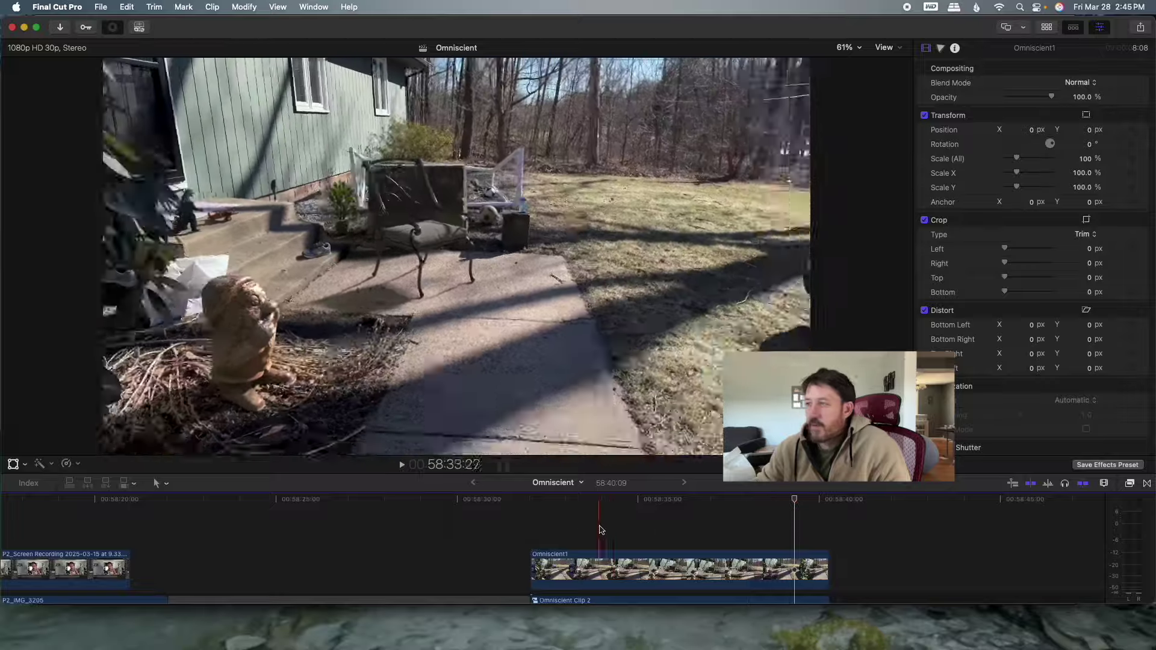
{"action": "key", "text": "space"}
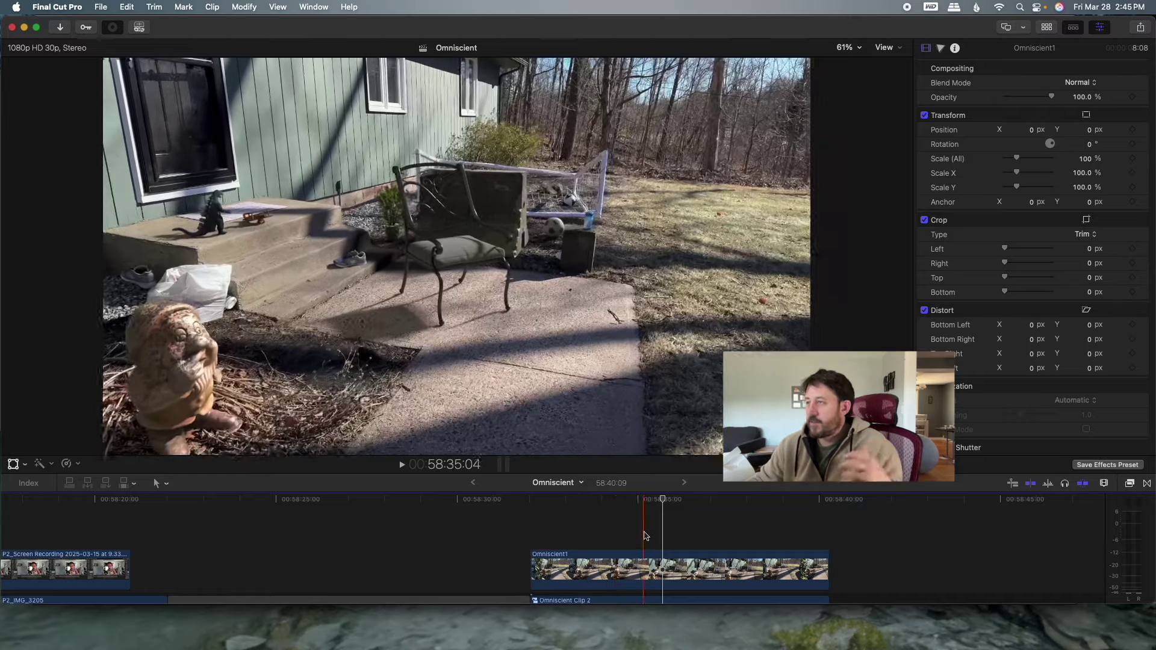
{"action": "key", "text": "space"}
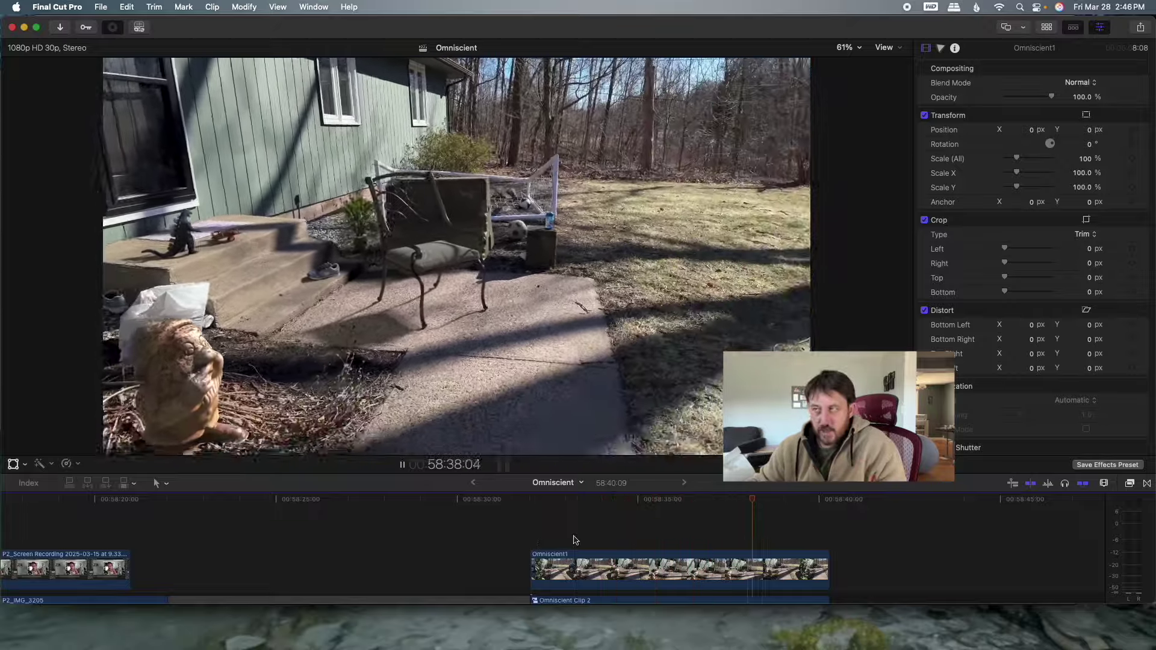
{"action": "key", "text": "space"}
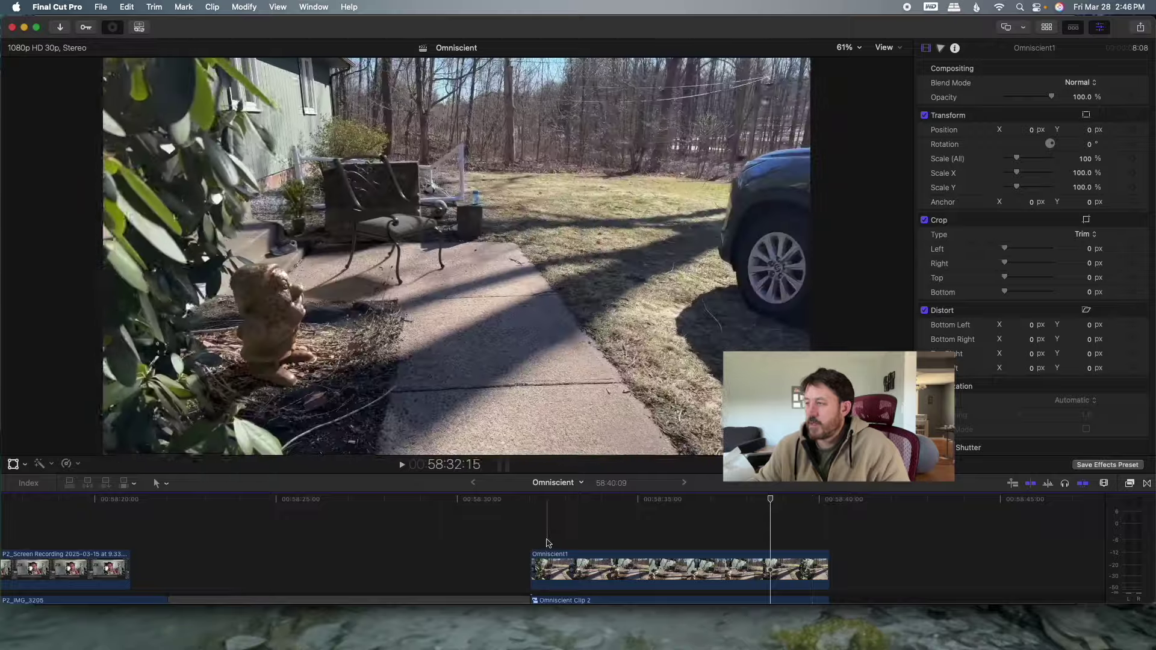
{"action": "left_click", "coordinate": [532, 544]}
{"action": "key", "text": "space"}
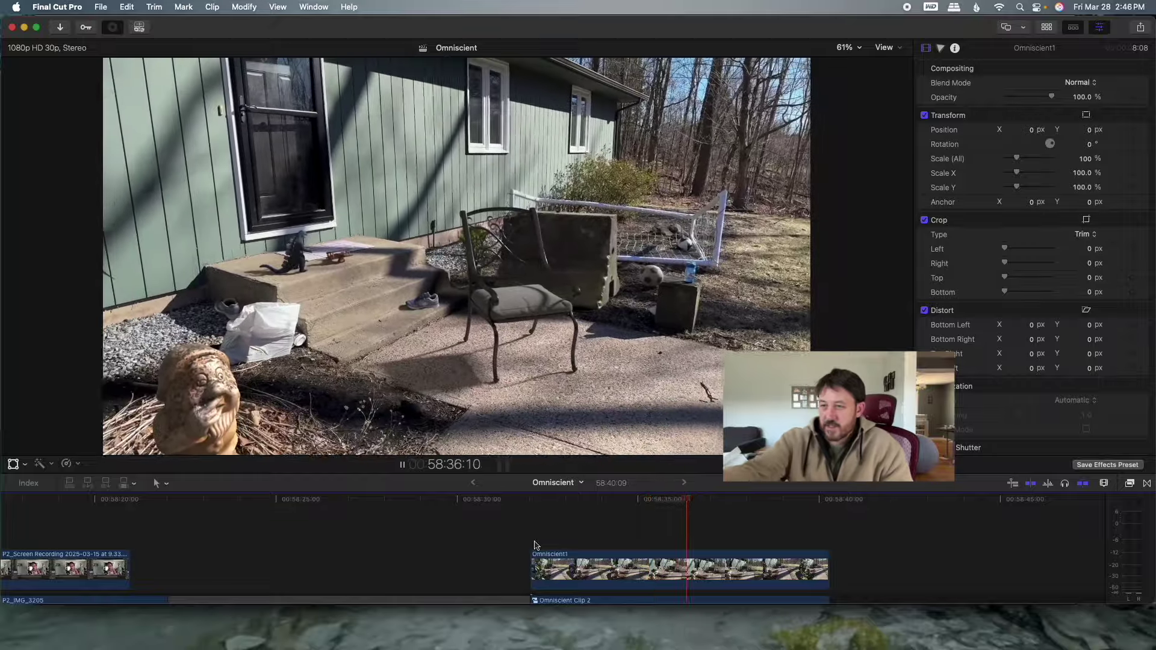
{"action": "key", "text": "space"}
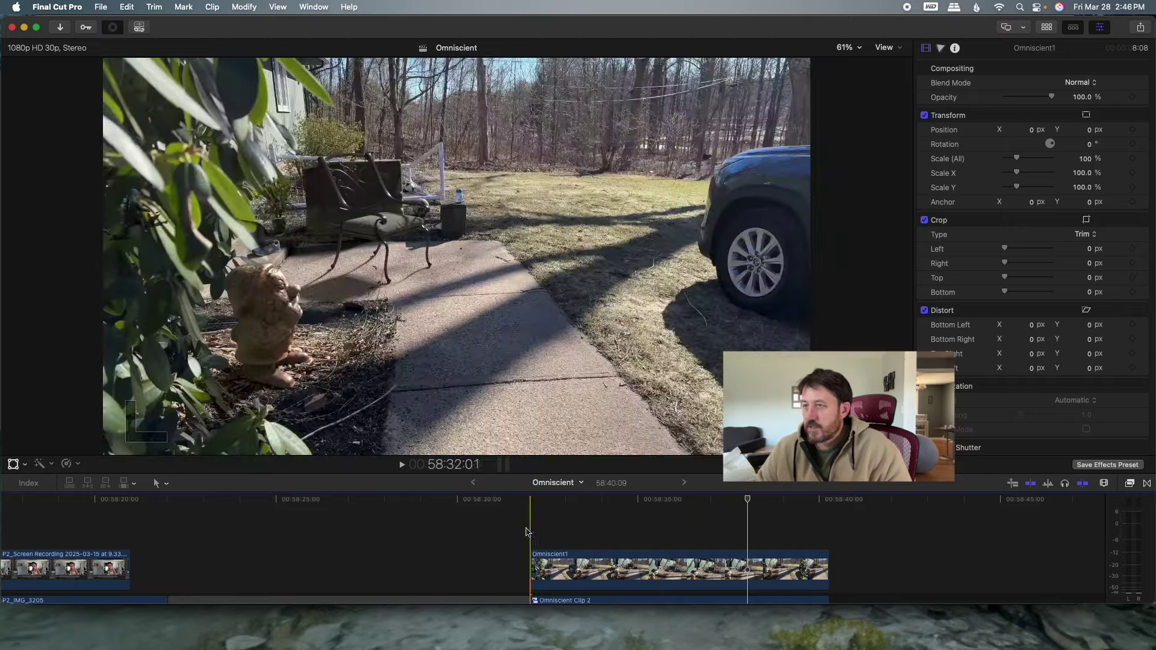
{"action": "key", "text": "space"}
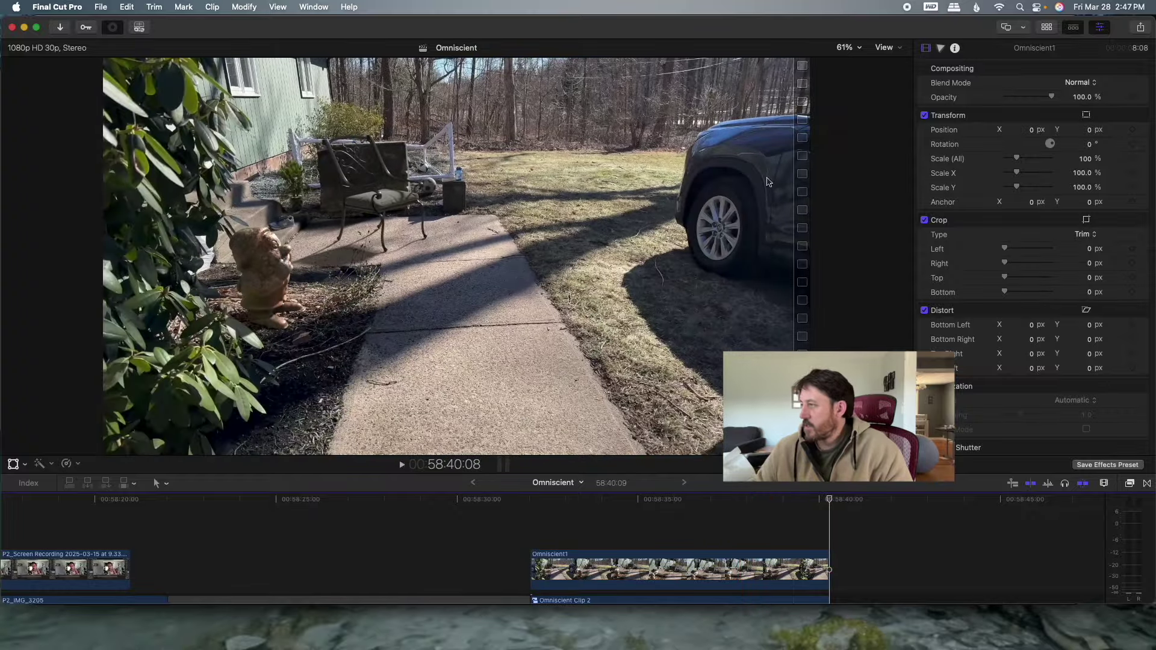
{"action": "left_click", "coordinate": [530, 549]}
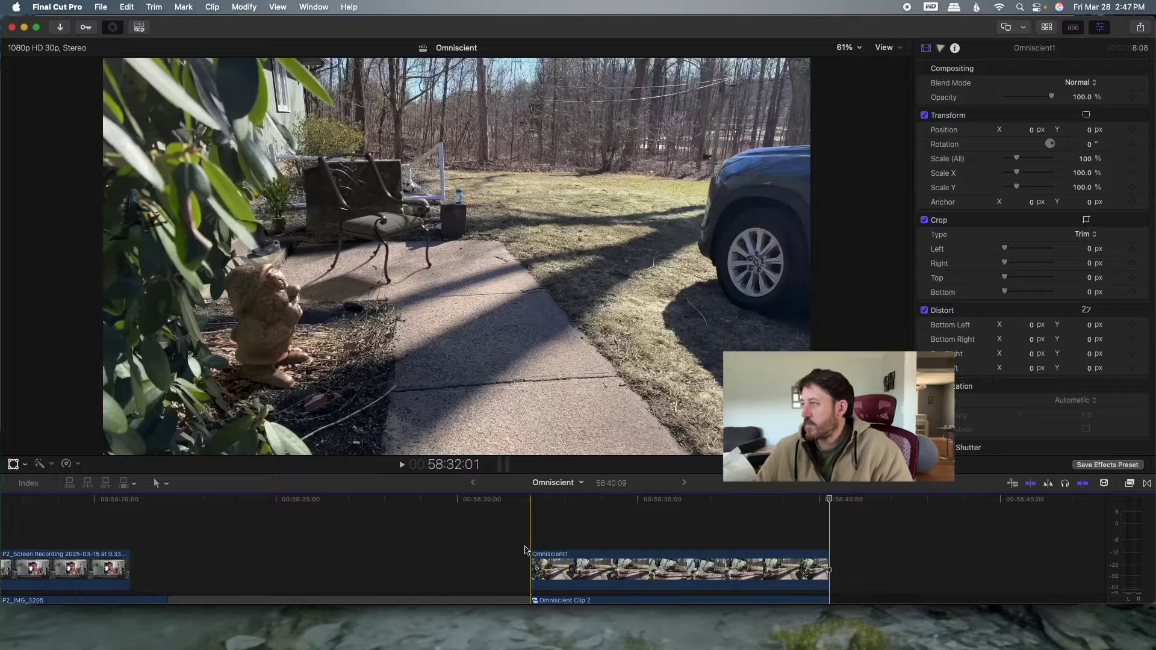
Step: Play the Omniscient1 clip from its start and scrub across its middle to inspect the gnome statue and the models on the steps
{"action": "key", "text": "space"}
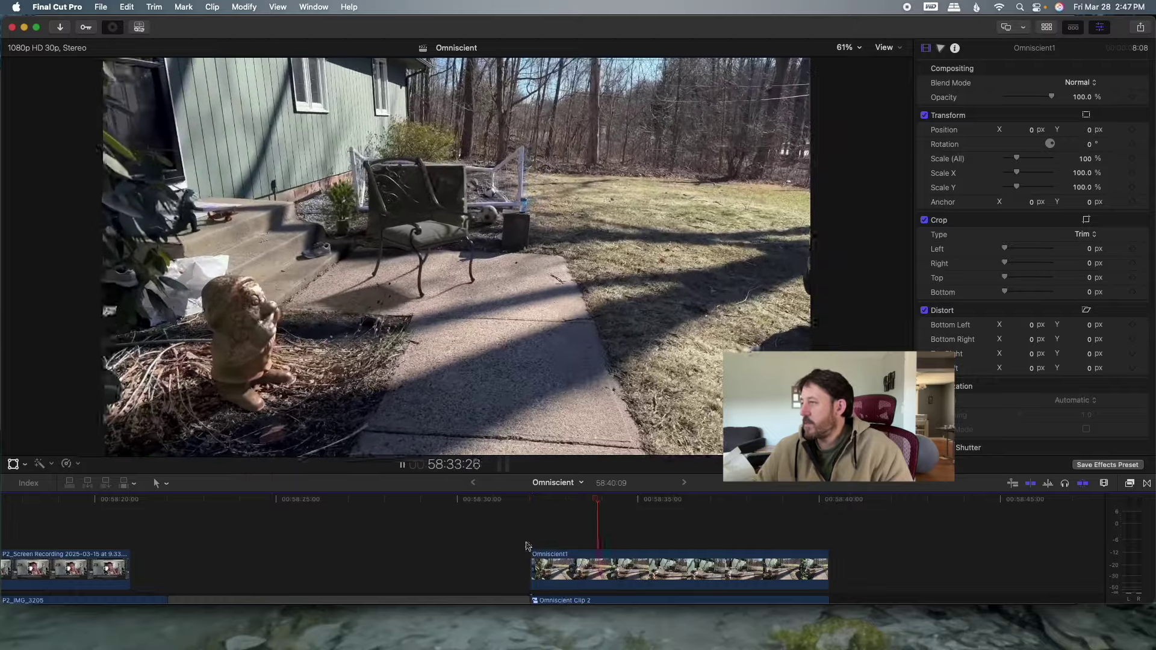
{"action": "left_click", "coordinate": [627, 537]}
{"action": "left_click_drag", "start_coordinate": [626, 538], "coordinate": [694, 538]}
{"action": "key", "text": "space"}
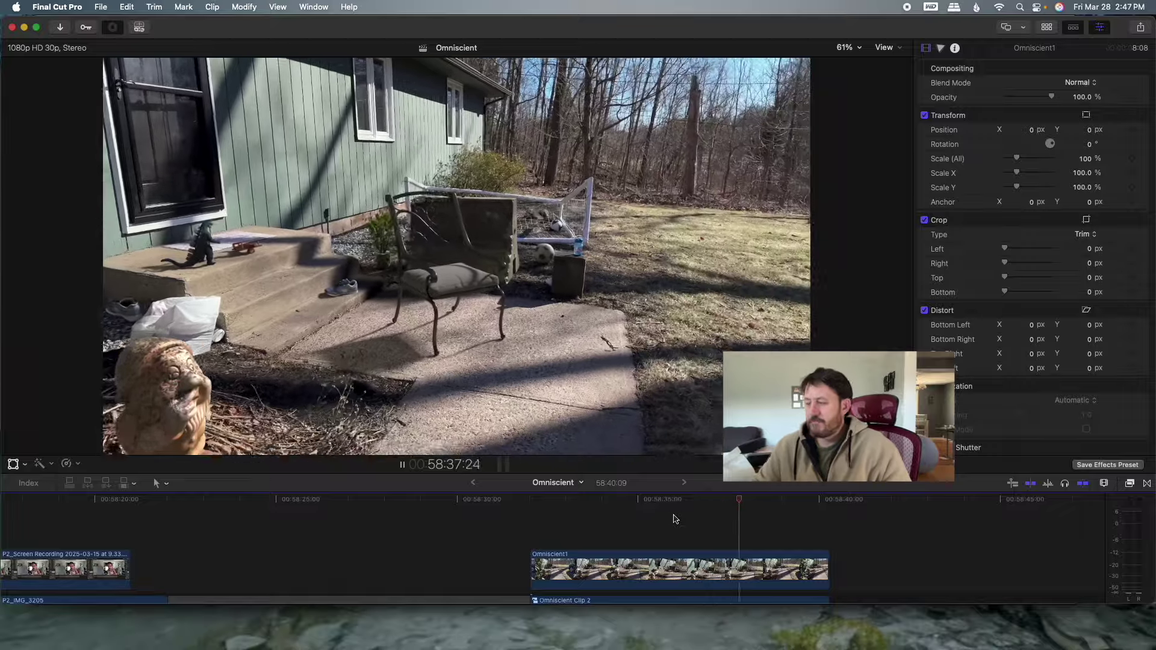
{"action": "key", "text": "space"}
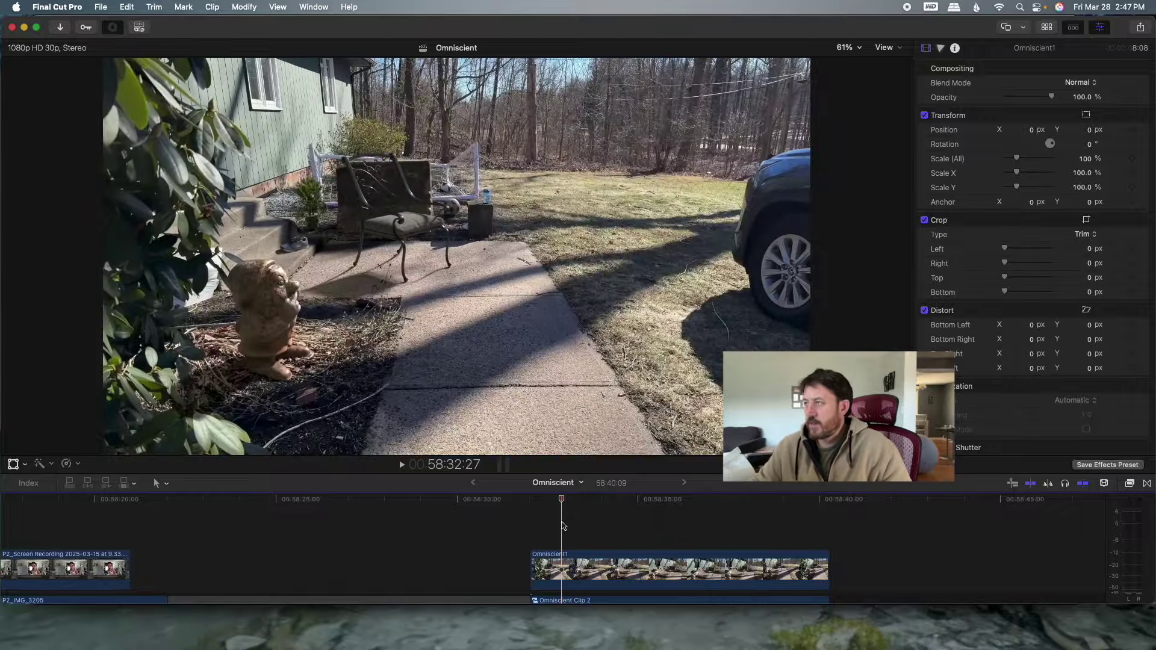
{"action": "key", "text": "space"}
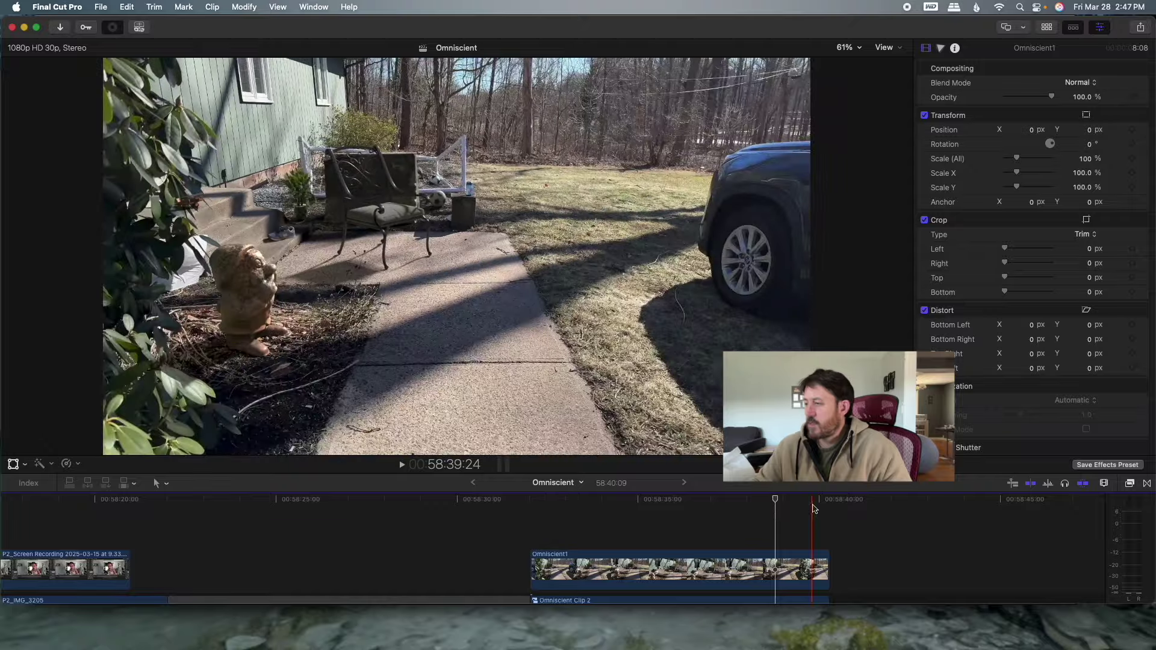
{"action": "left_click", "coordinate": [604, 512]}
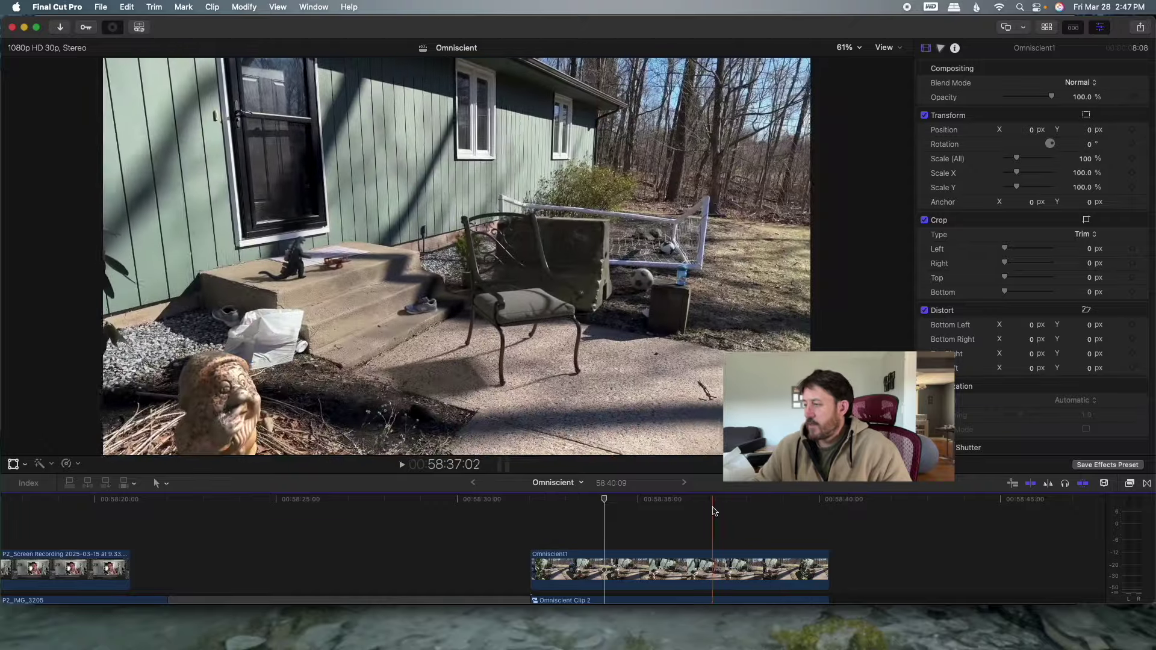
{"action": "left_click", "coordinate": [710, 512]}
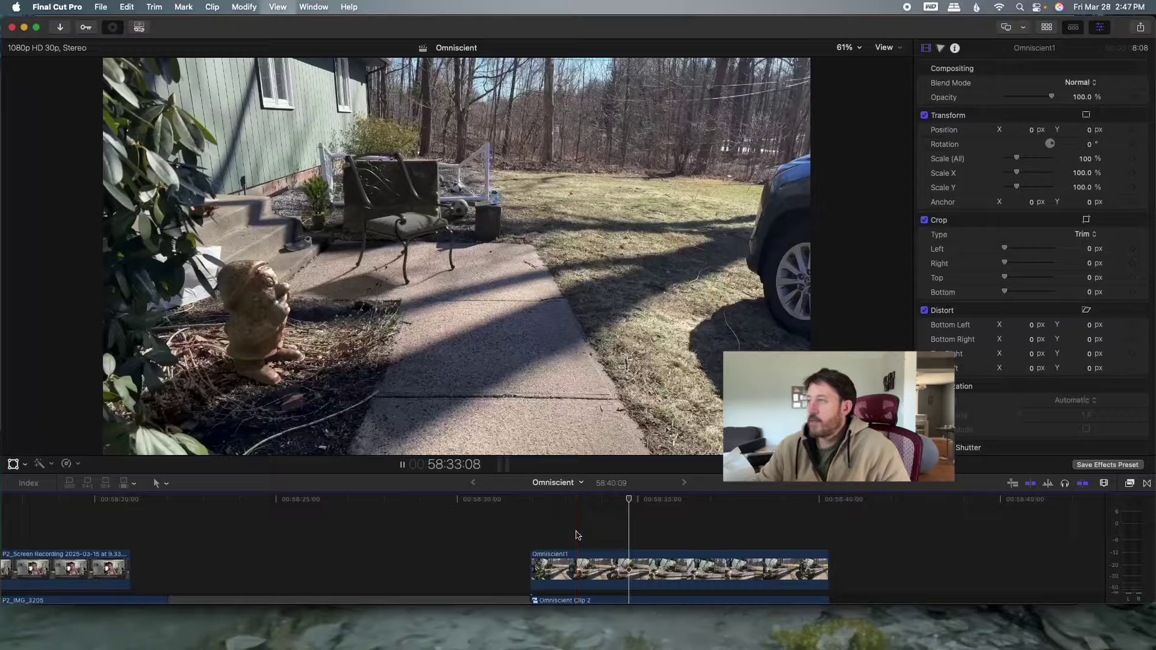
Step: Replay Omniscient1 from near its beginning and from around 58:34:00 to compare the models' shadows with the footage as the camera moves
{"action": "left_click", "coordinate": [575, 535]}
{"action": "key", "text": "space"}
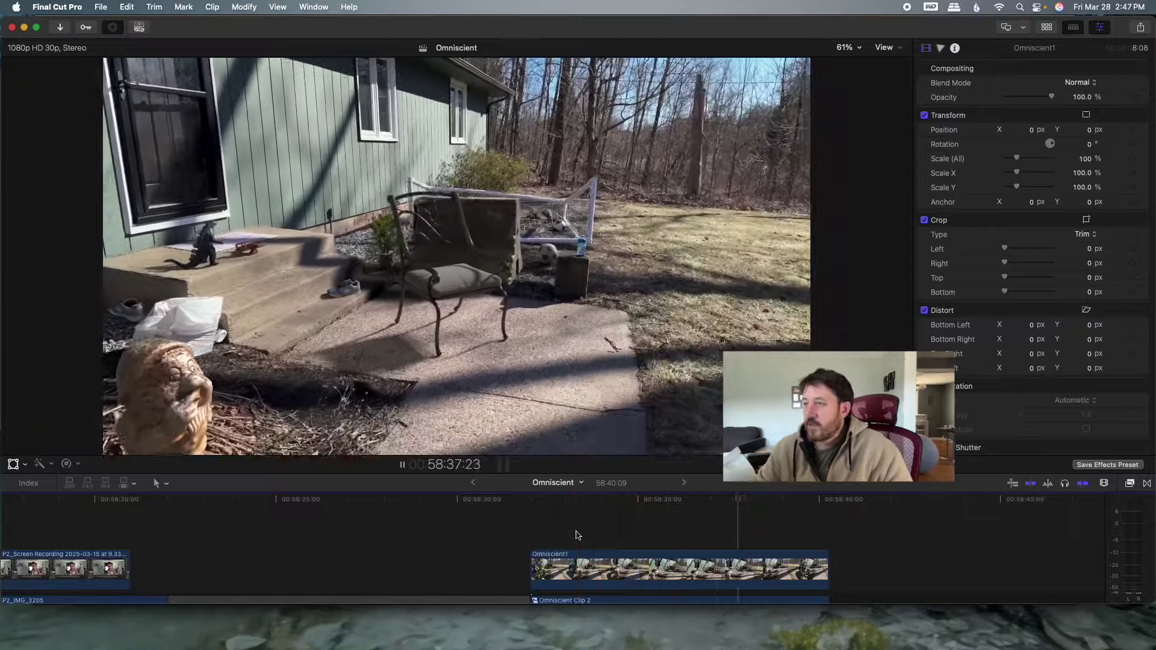
{"action": "key", "text": "space"}
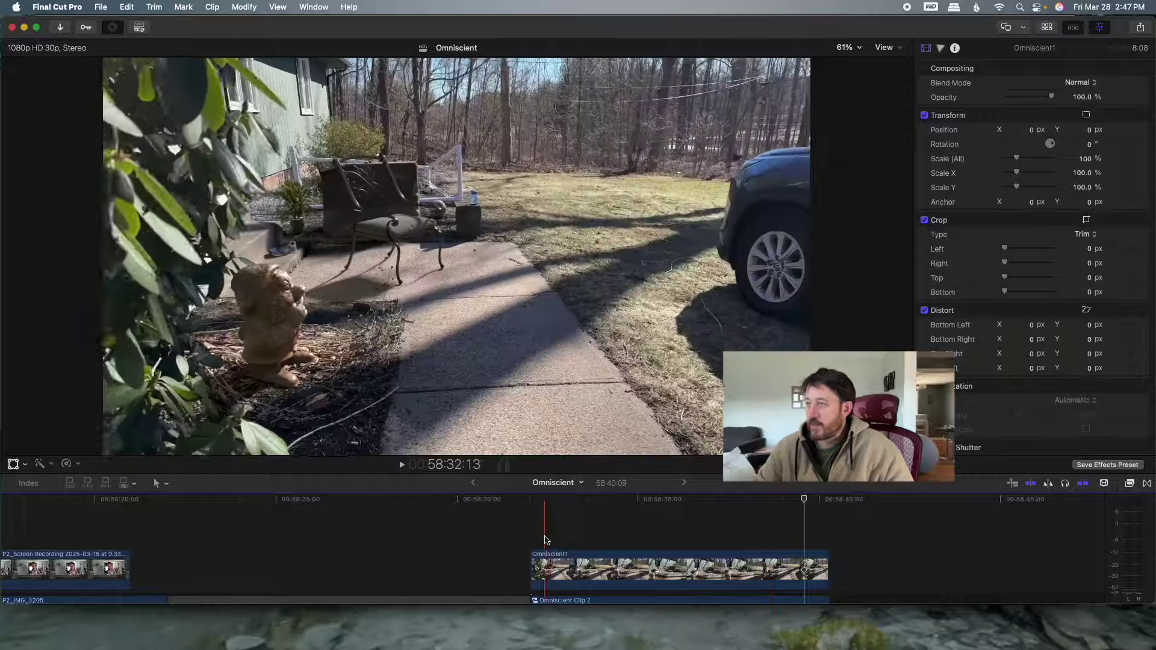
{"action": "left_click", "coordinate": [658, 537]}
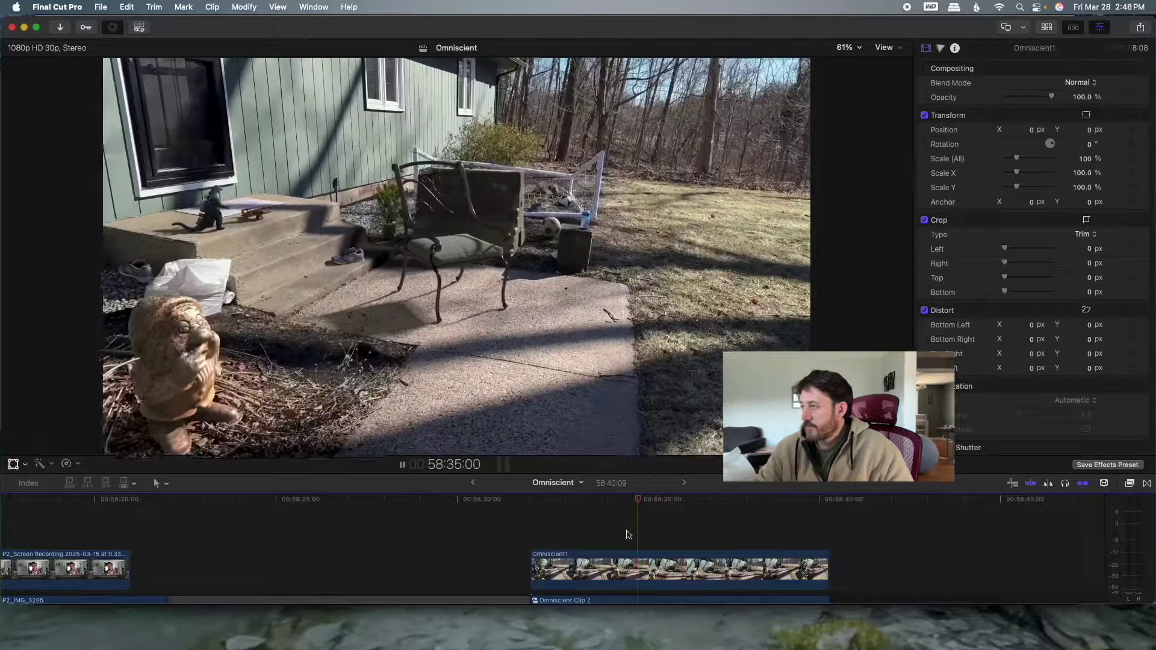
{"action": "key", "text": "space"}
{"action": "key", "text": "space"}
{"action": "left_click", "coordinate": [793, 520]}
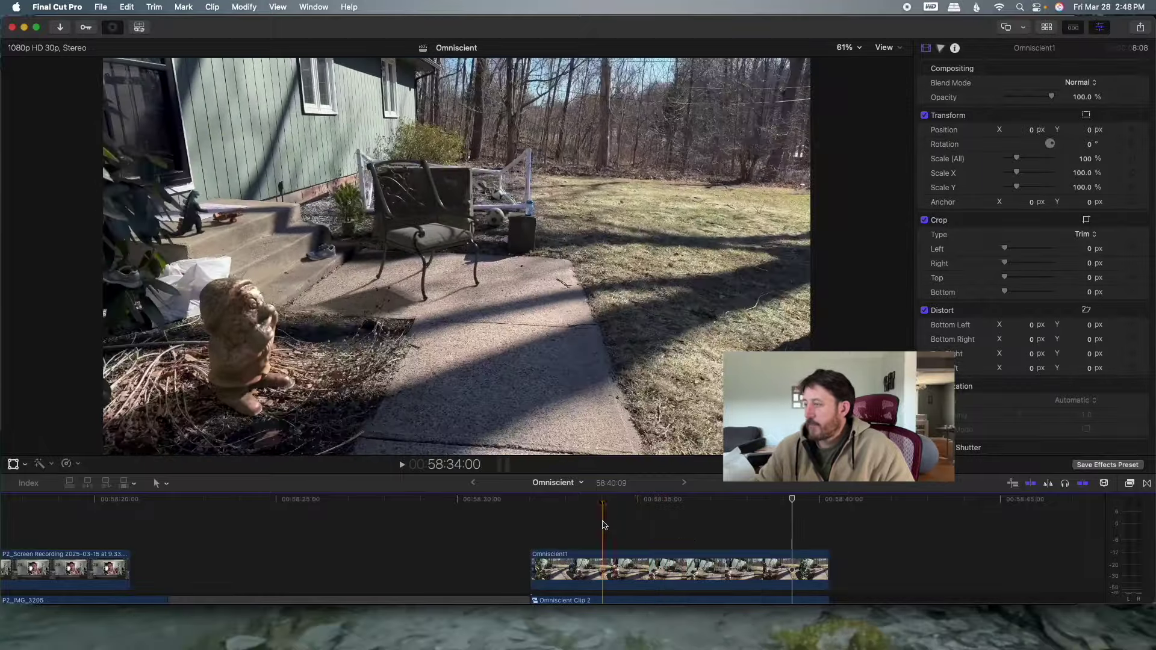
{"action": "left_click", "coordinate": [603, 520]}
{"action": "key", "text": "space"}
{"action": "scroll", "coordinate": [684, 517], "scroll_direction": "down", "scroll_amount": 2}
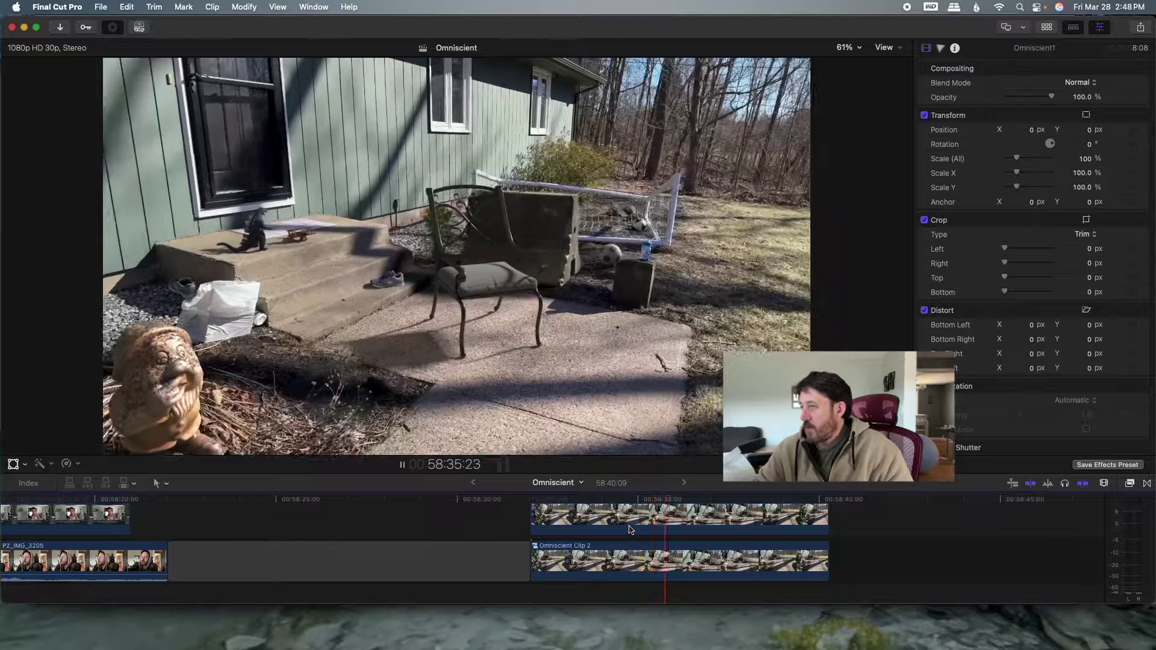